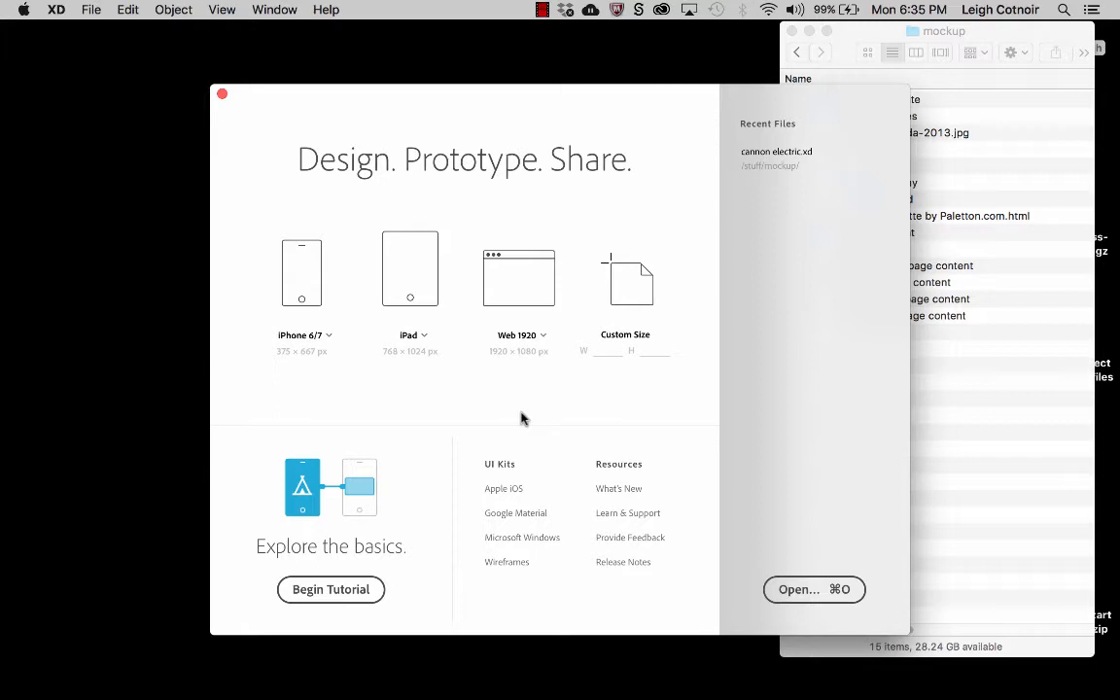
Create a new document with the Web 1920 artboard preset and select the artboard to view its properties
left_click(529, 297)
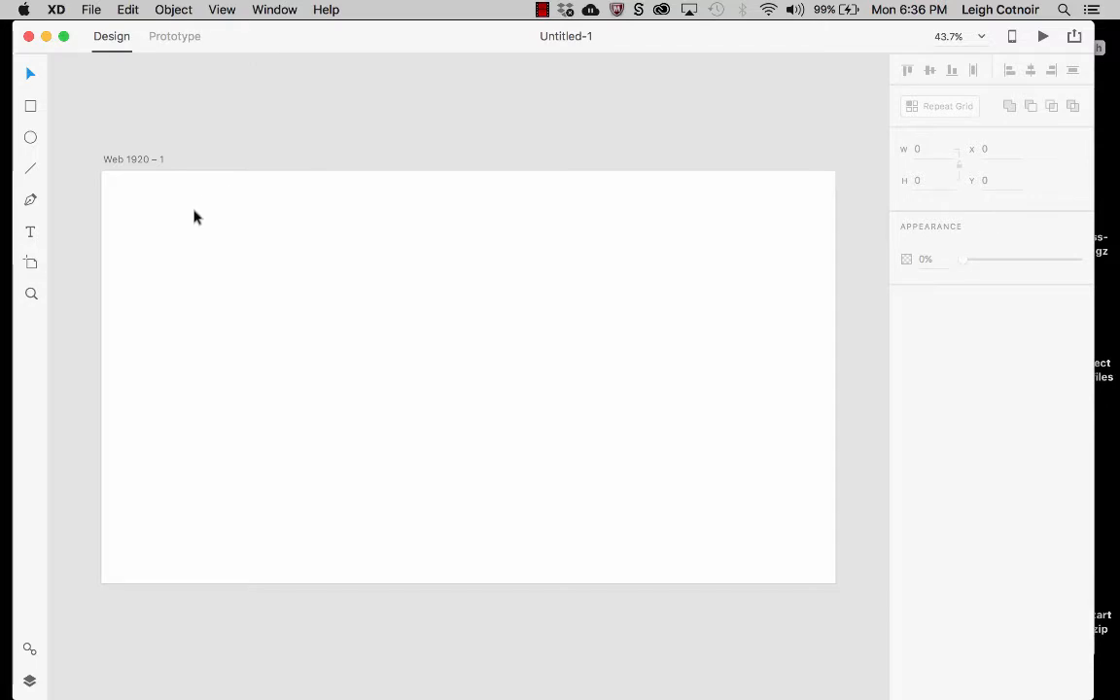
left_click(137, 162)
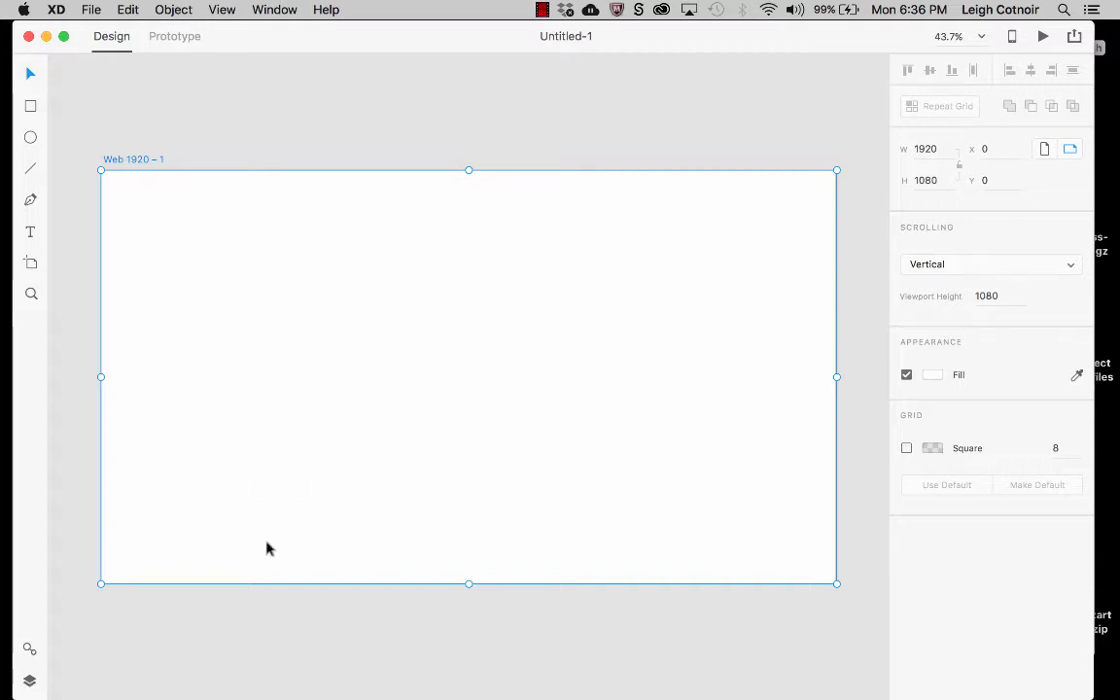
left_click(369, 135)
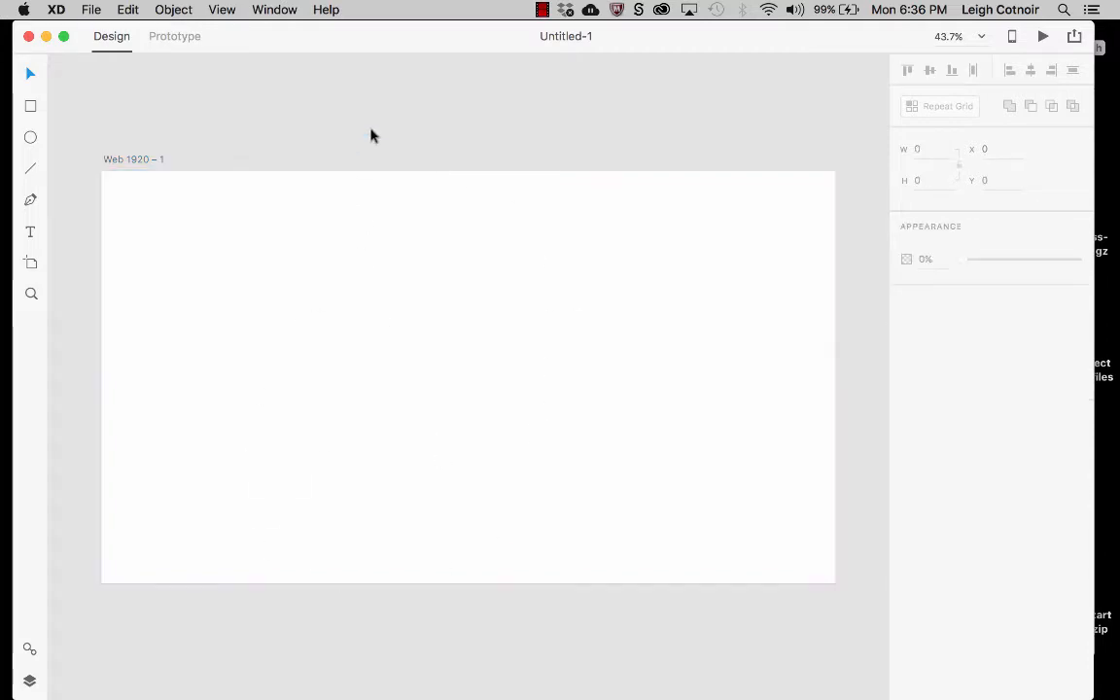
left_click(495, 585)
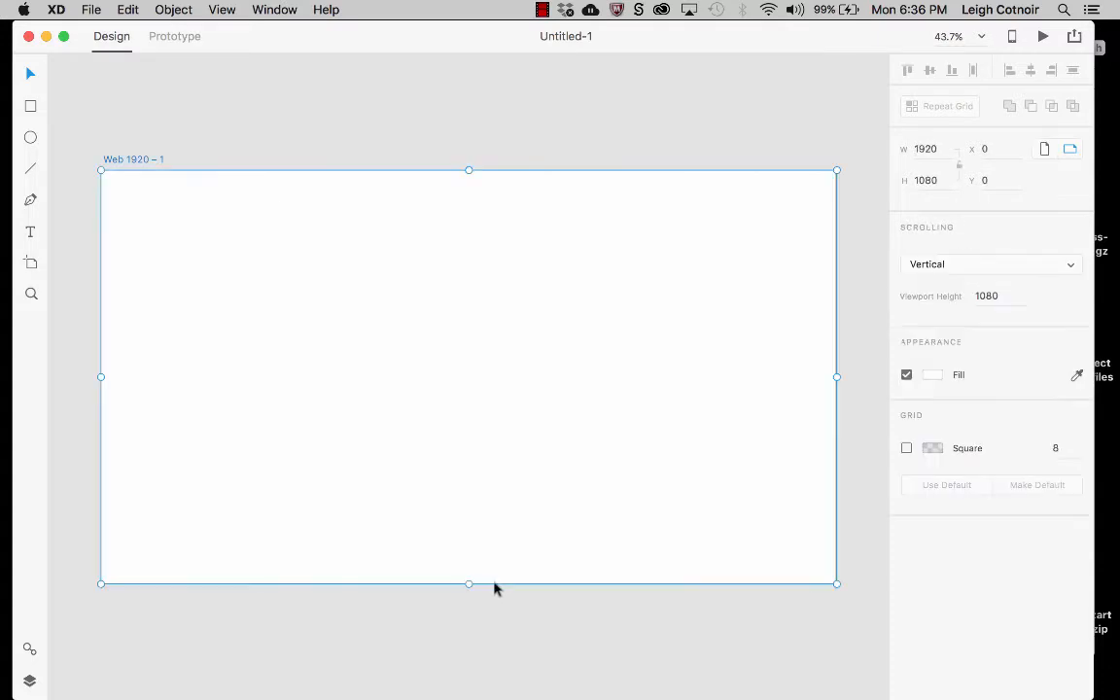
left_click(440, 137)
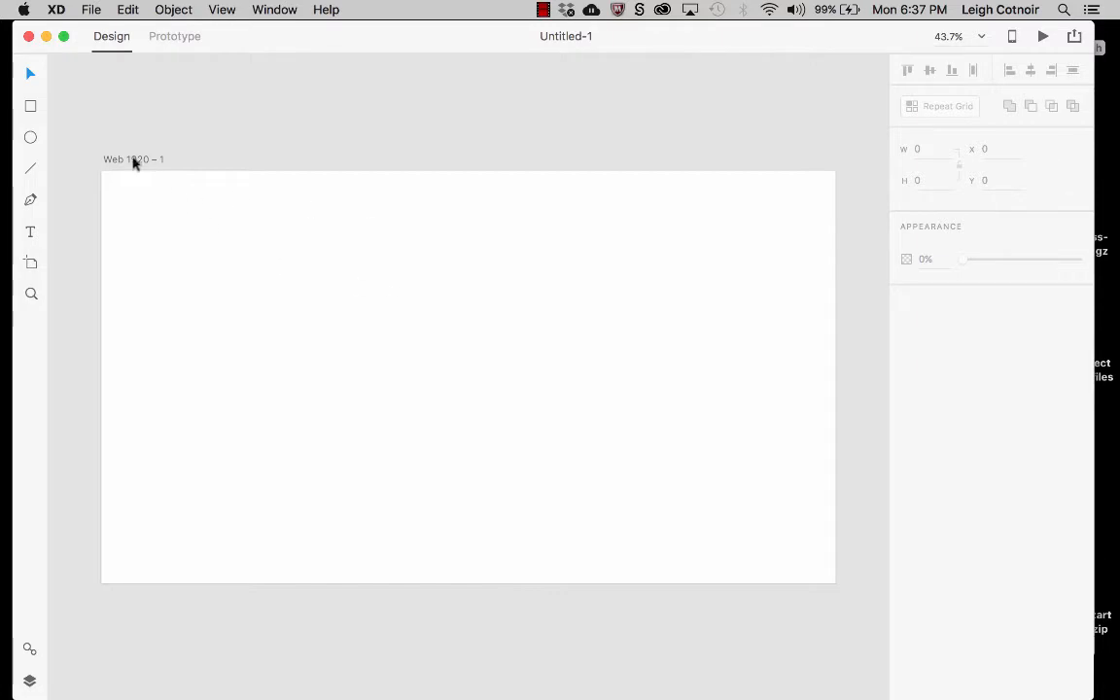
left_click(112, 163)
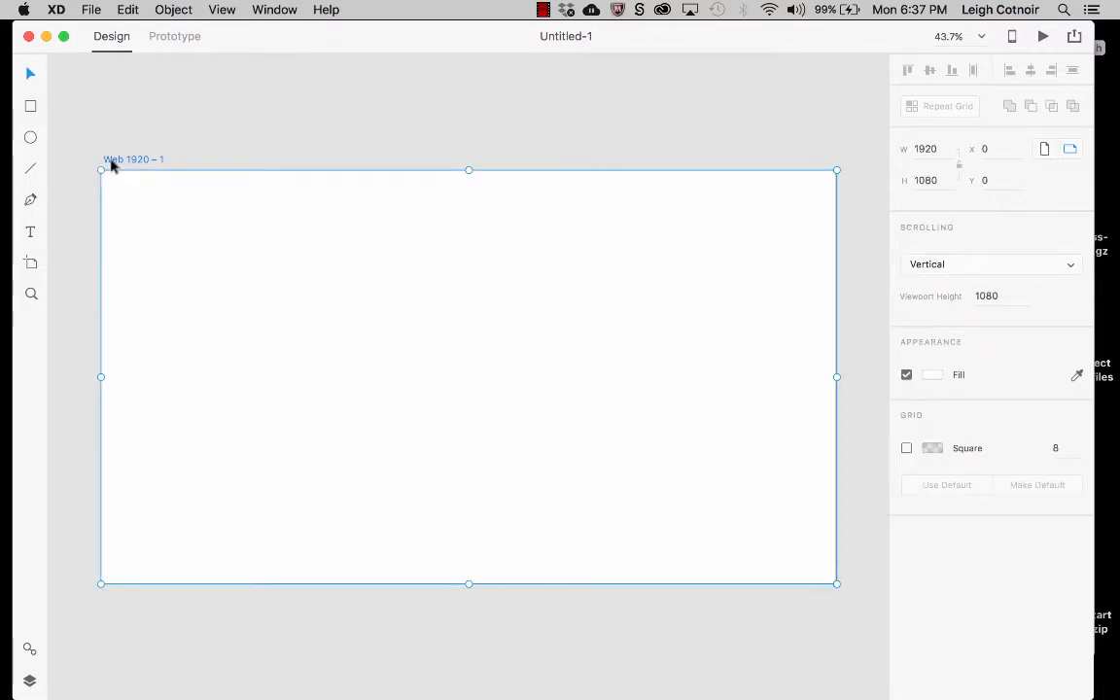
left_click(58, 447)
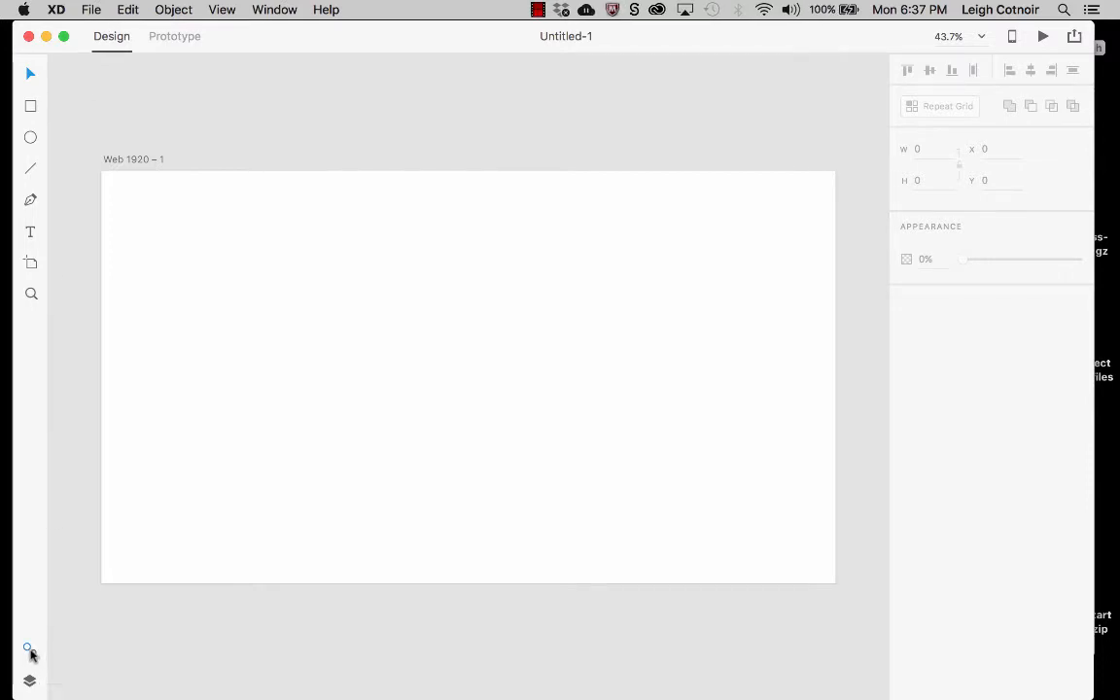
Show the document's assets beside the canvas, with the whole artboard in view
left_click(30, 649)
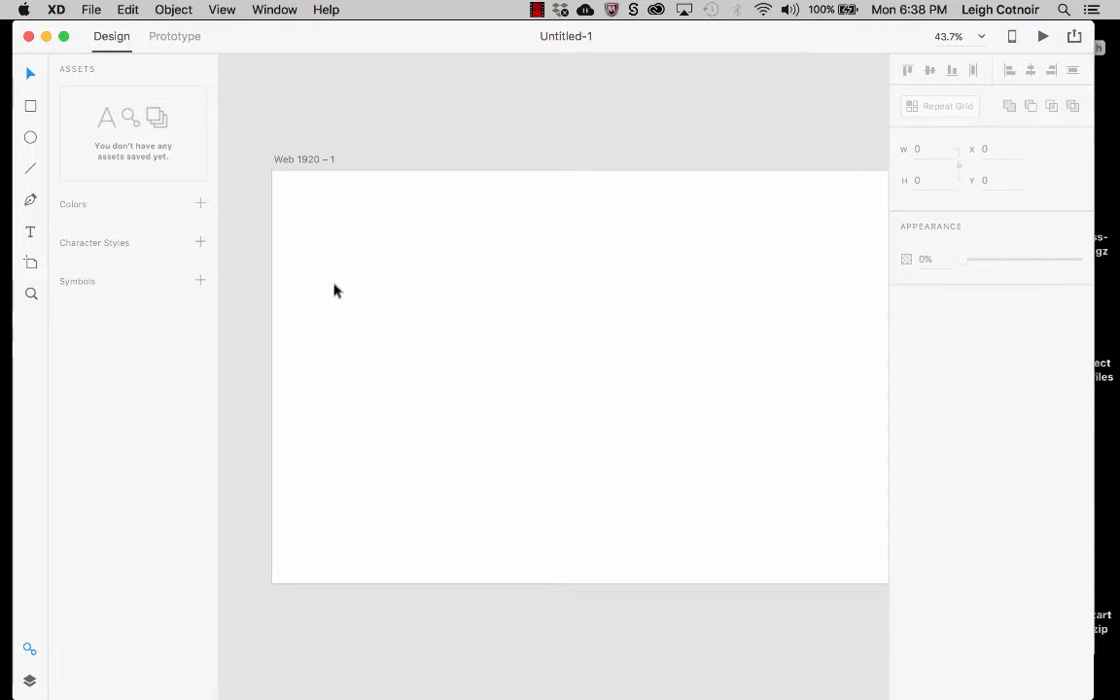
scroll(334, 289, "right", 2)
scroll(334, 290, "up", 3)
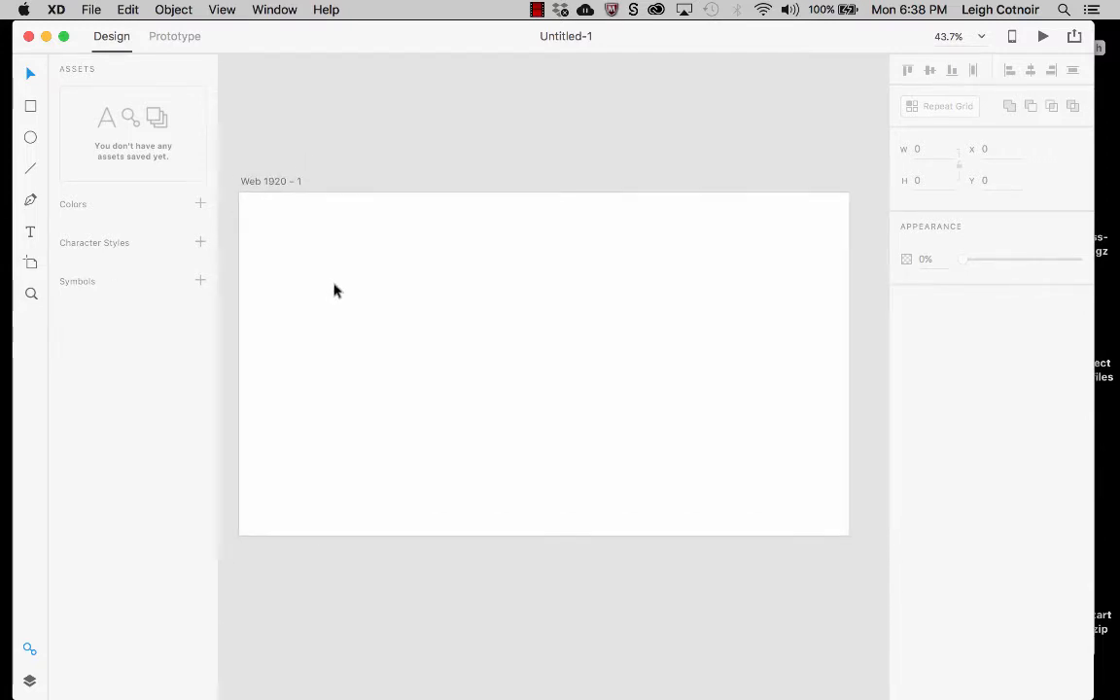
scroll(333, 290, "down", 3)
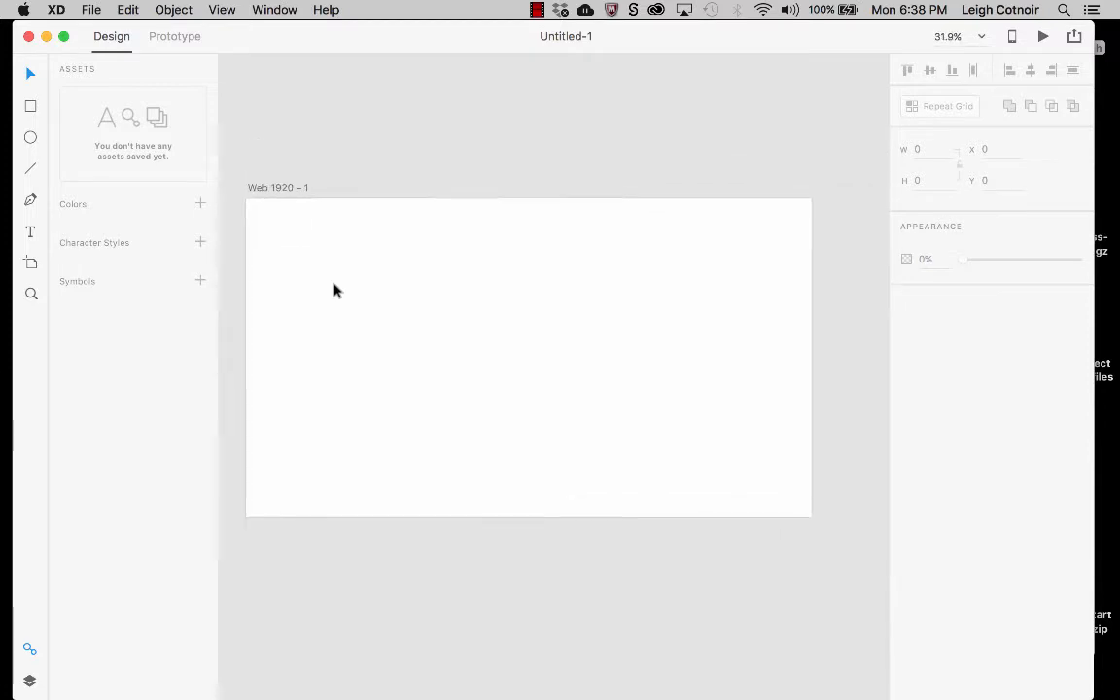
scroll(333, 290, "up", 4)
scroll(334, 289, "down", 2)
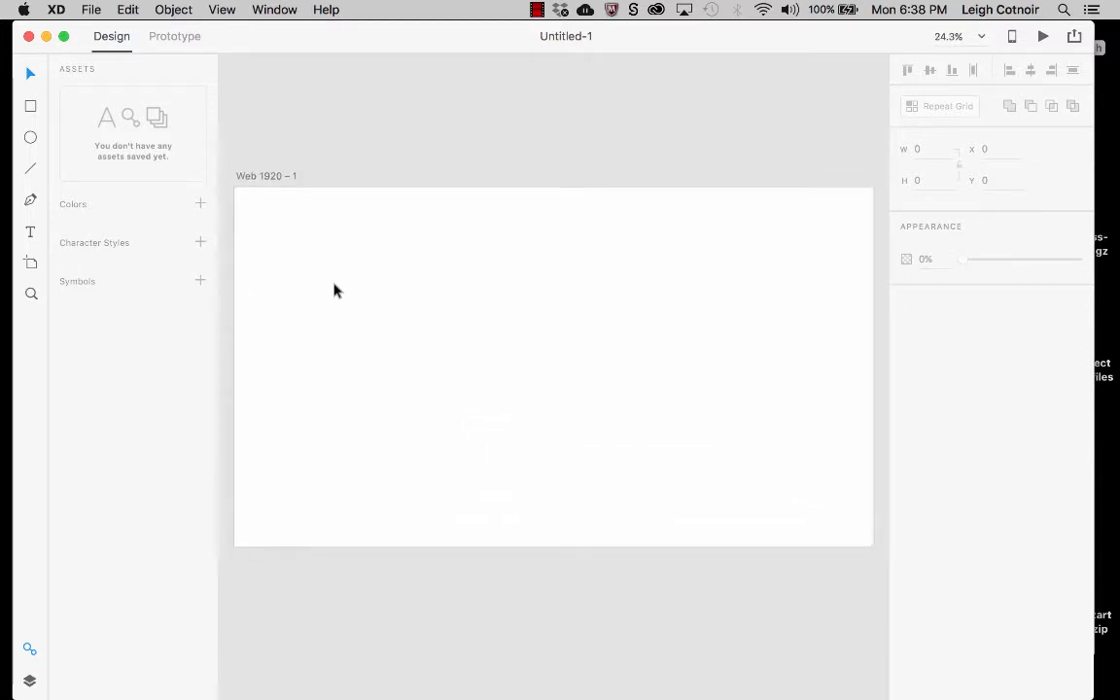
scroll(334, 290, "down", 2)
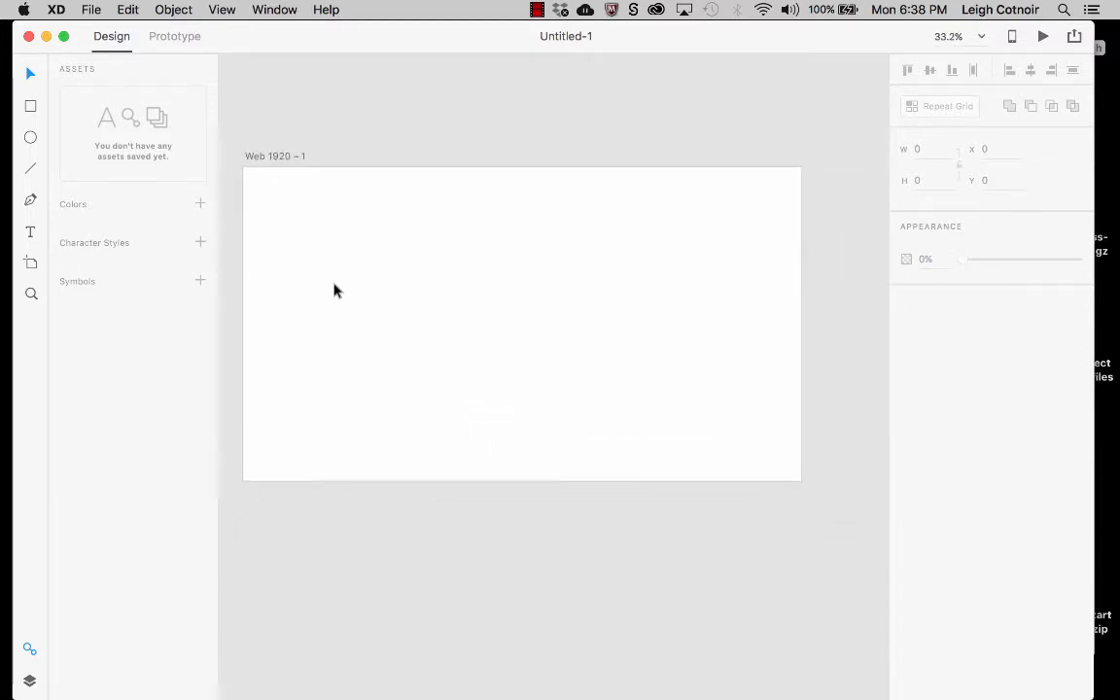
scroll(334, 290, "up", 1)
scroll(333, 290, "left", 1)
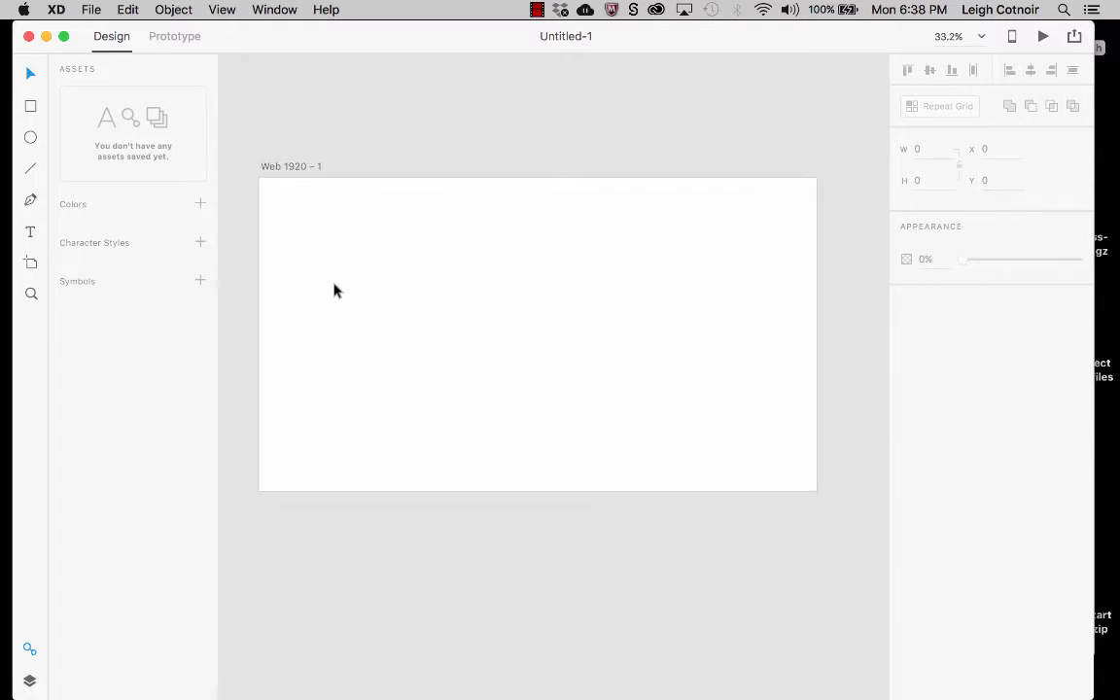
Draw a rectangle about 1125 × 472 px in the artboard's upper-left area
left_click(29, 296)
left_click(30, 73)
left_click(30, 107)
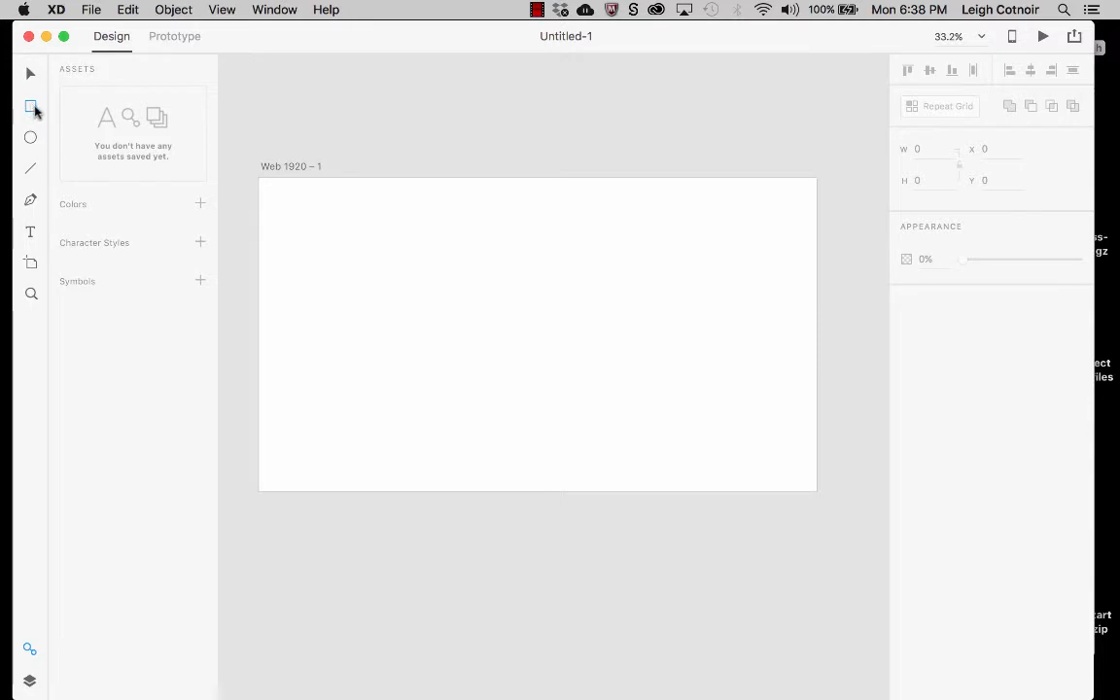
left_click_drag(333, 235, 386, 326)
left_click_drag(500, 336, 659, 373)
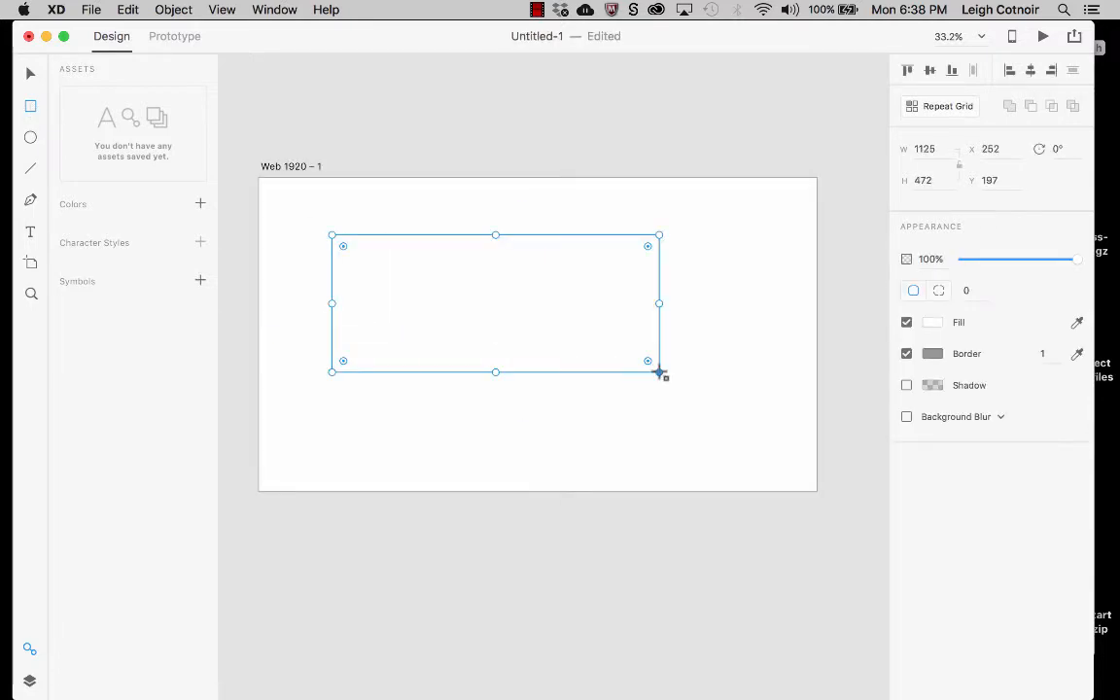
Resize the rectangle to about 534 × 452 px and delete the small extra rectangle drawn over it
mouse_move(494, 372)
left_mouse_down()
mouse_move(497, 412)
mouse_move(486, 366)
left_mouse_up()
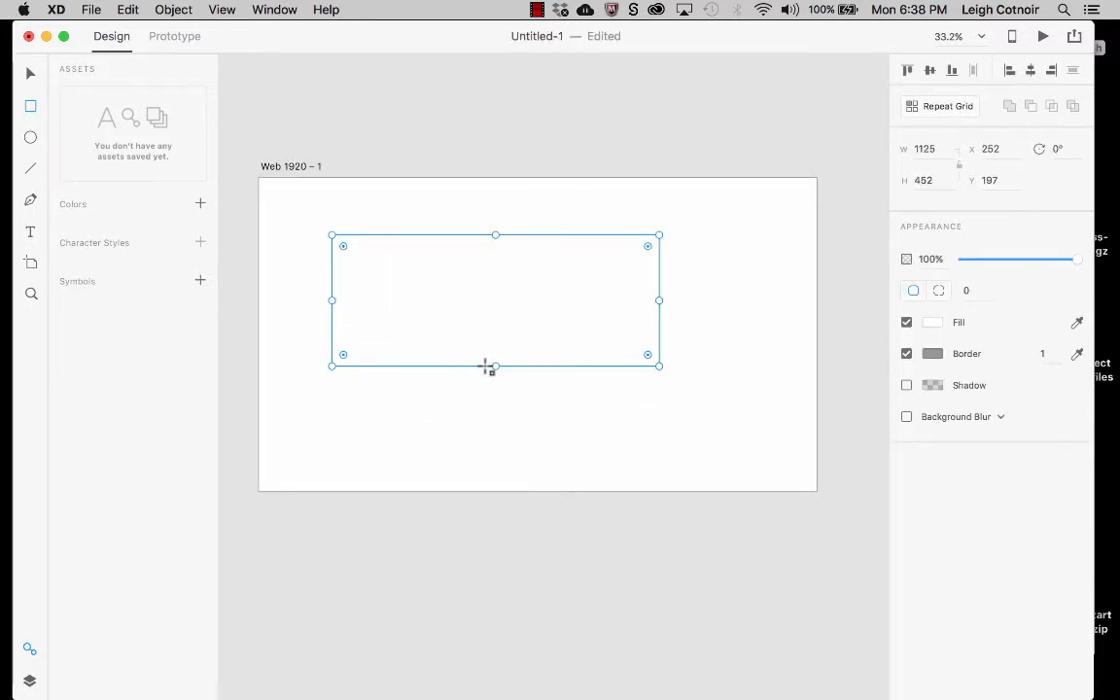
left_click_drag(658, 299, 487, 299)
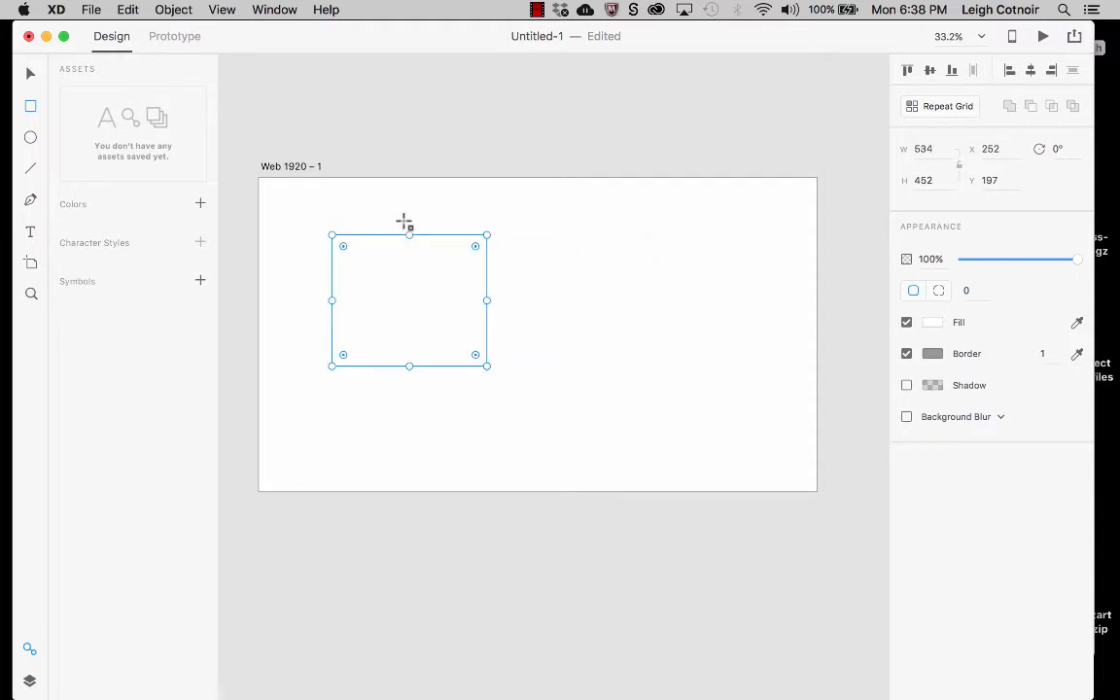
left_click_drag(431, 235, 497, 321)
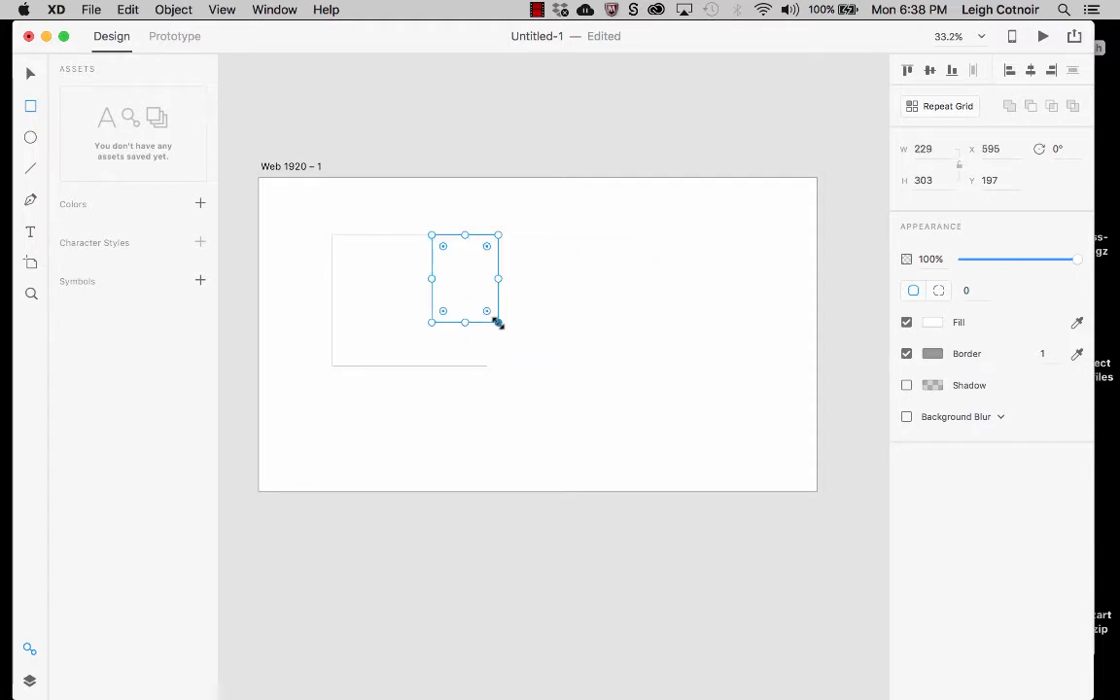
key("Delete")
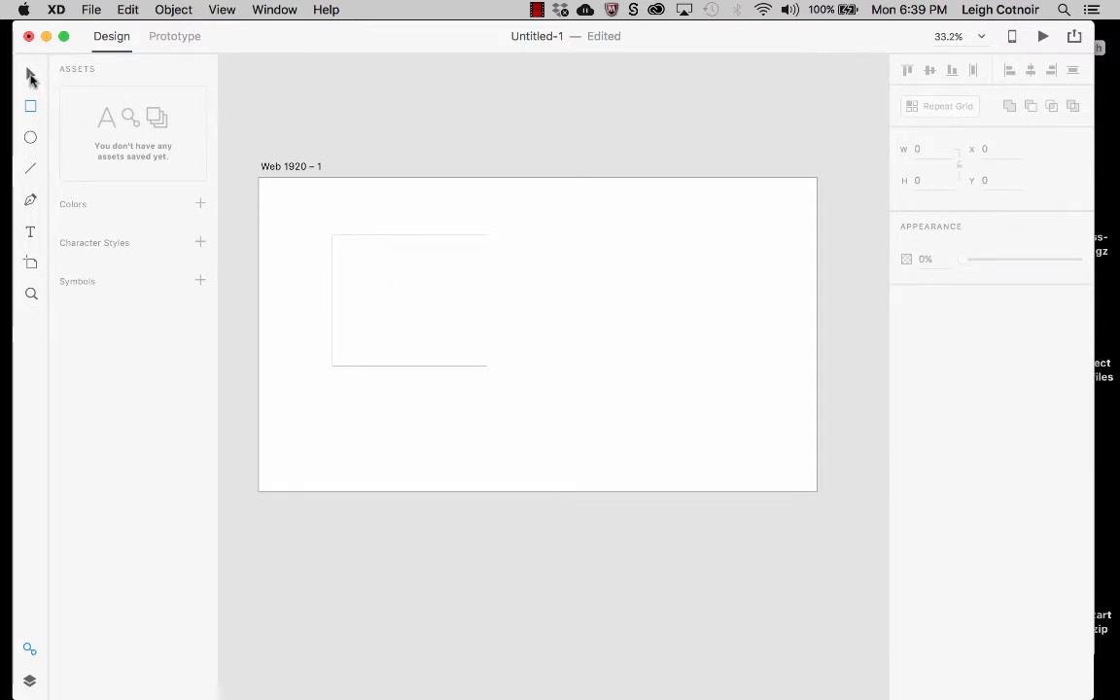
Move the rectangle towards the artboard's centre and enlarge it to about 880 × 523 px
left_click(424, 245)
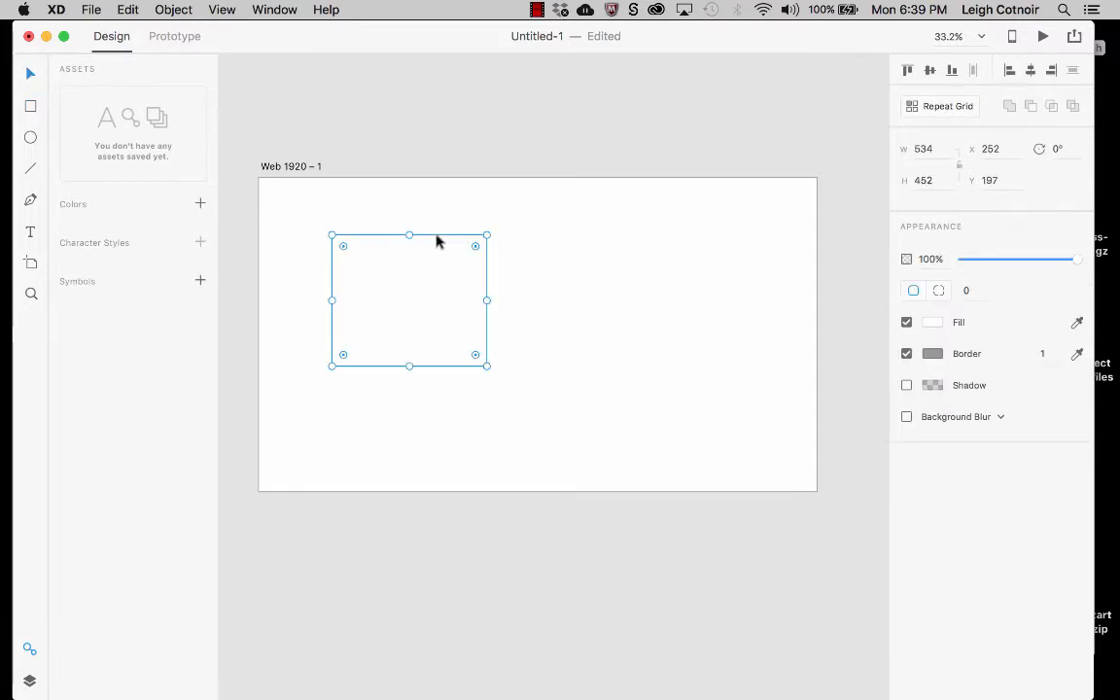
left_click_drag(438, 240, 550, 236)
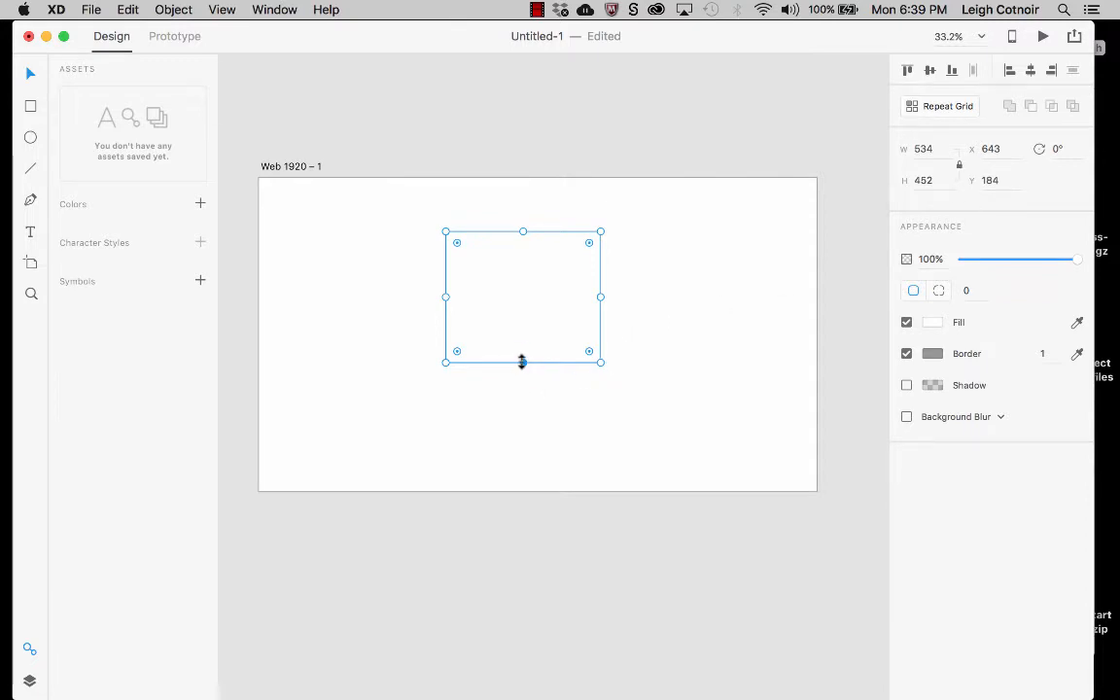
left_click_drag(521, 362, 609, 425)
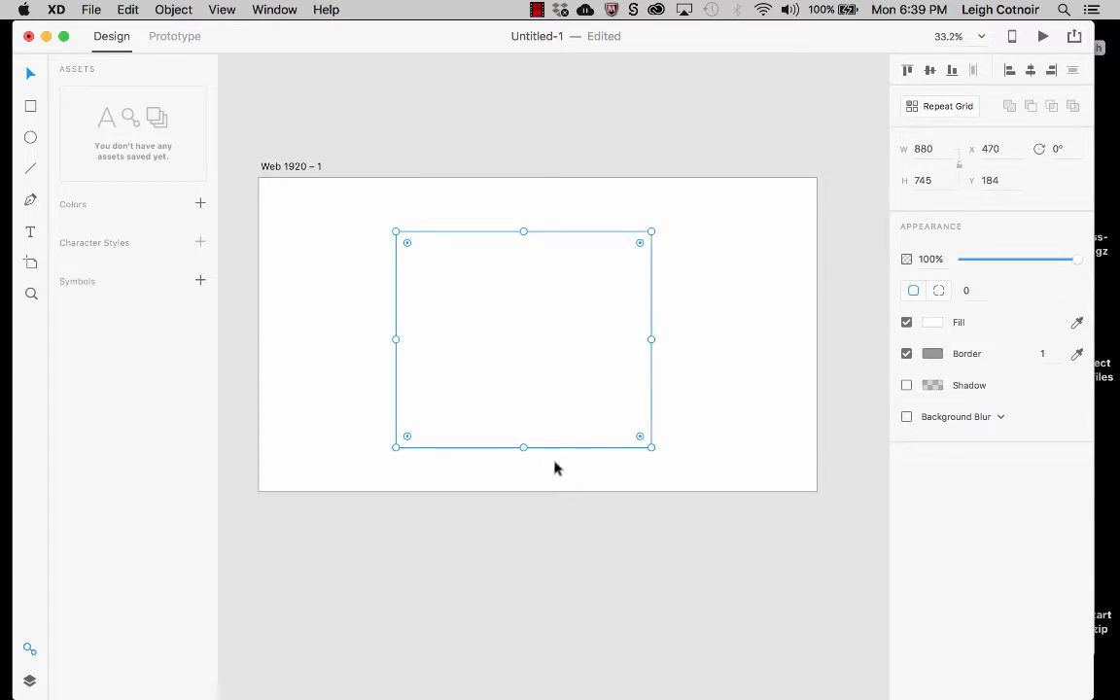
left_click_drag(523, 447, 528, 383)
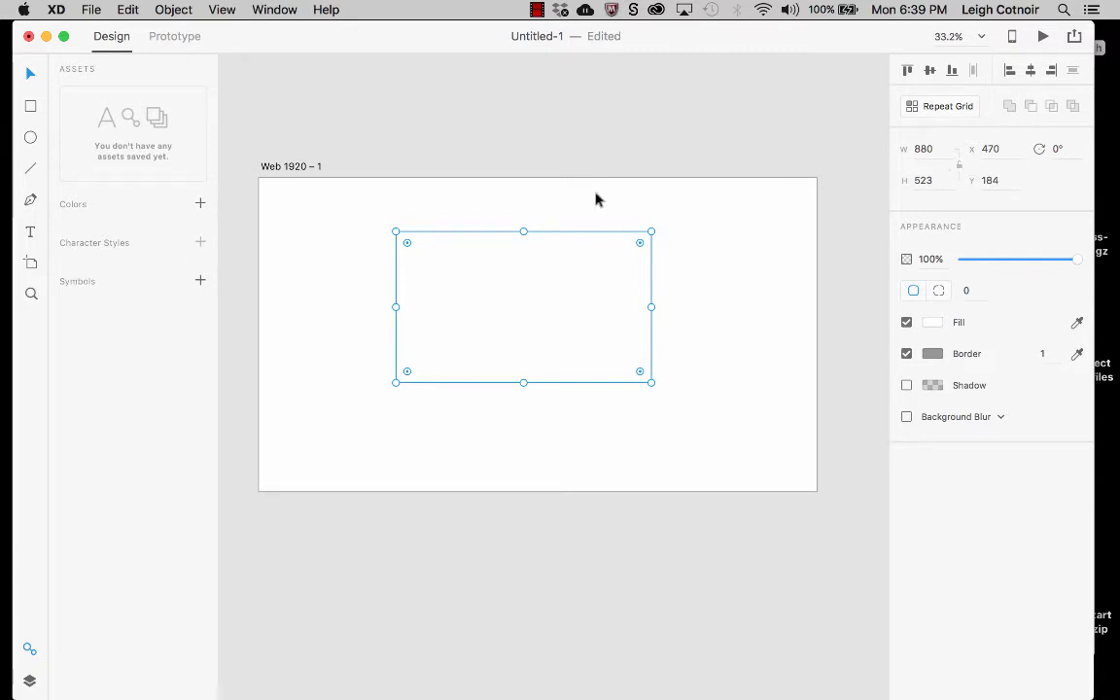
Place the rectangle at the artboard's top-left corner by setting its X and Y positions to 0
left_click(984, 151)
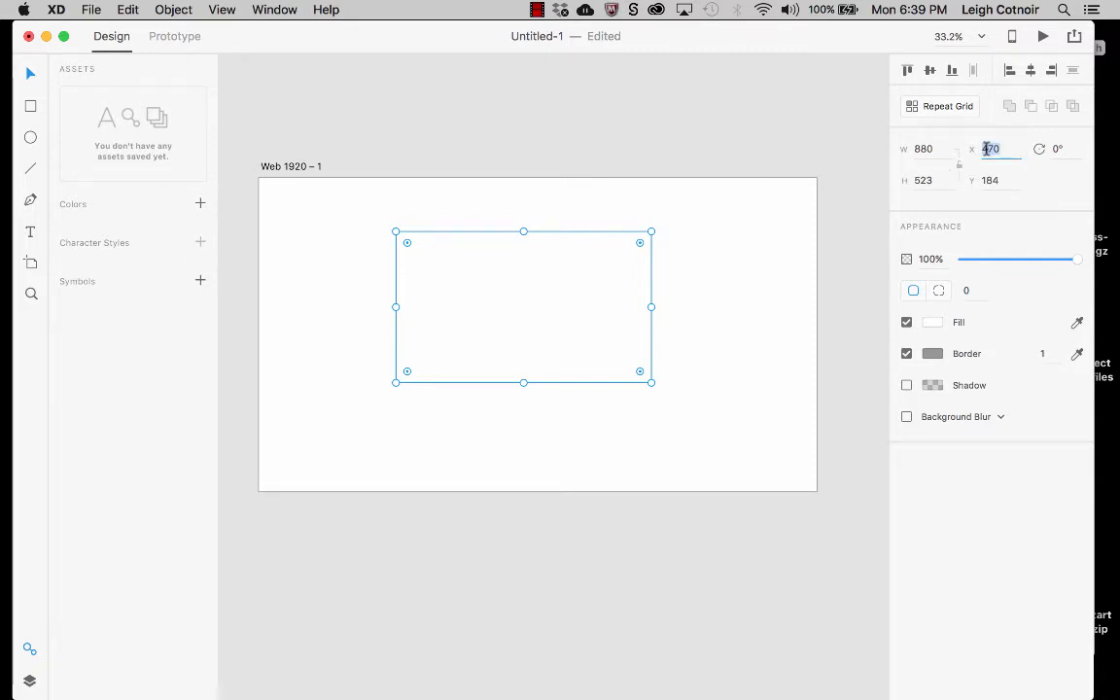
type("0")
left_click(991, 181)
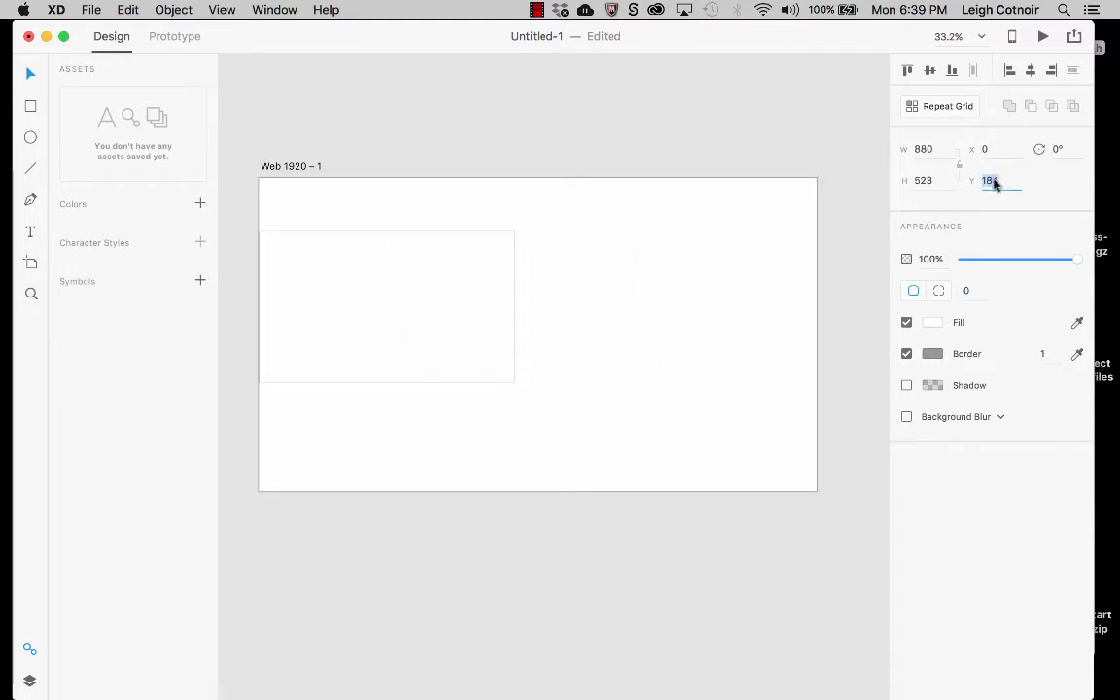
type("0")
key("Return")
left_click(475, 322)
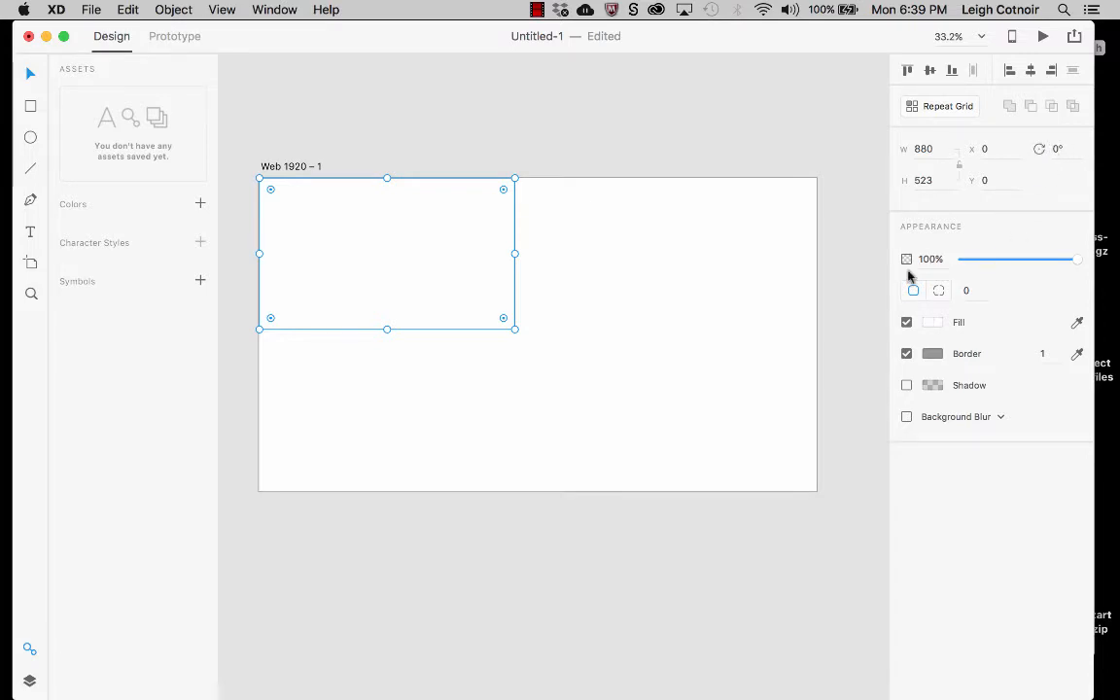
Open the rectangle's fill color, and from Finder's other resources folder open "Color palette by Paletton.com.html" in Chrome beside the artboard
left_click(939, 328)
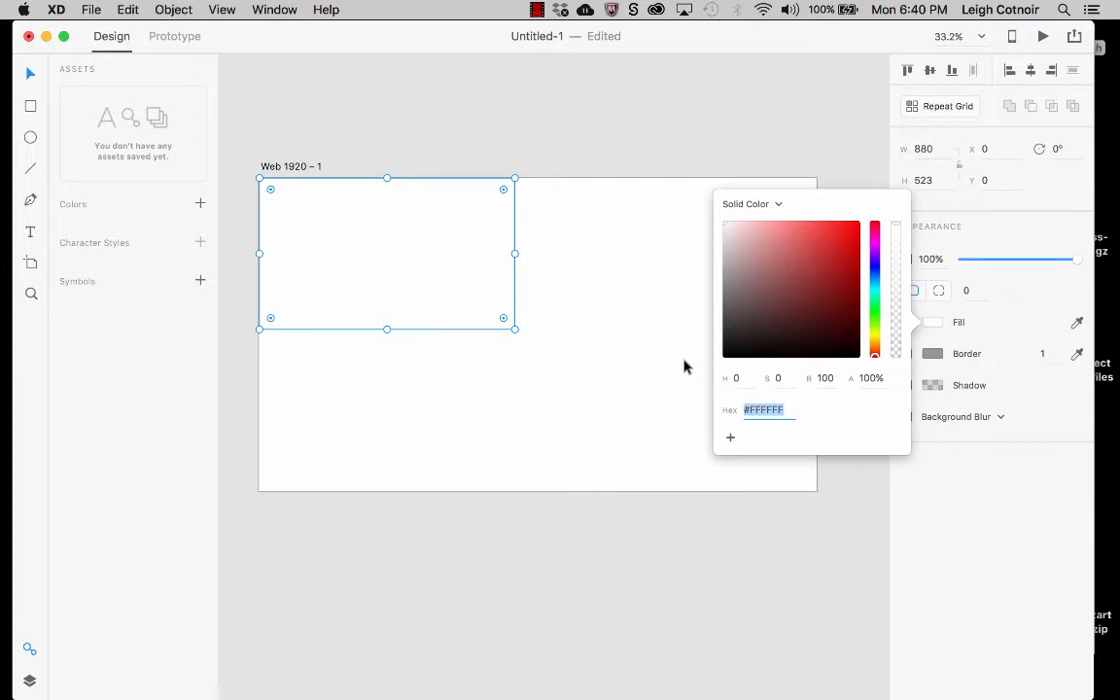
mouse_move(6, 87)
left_click(36, 39)
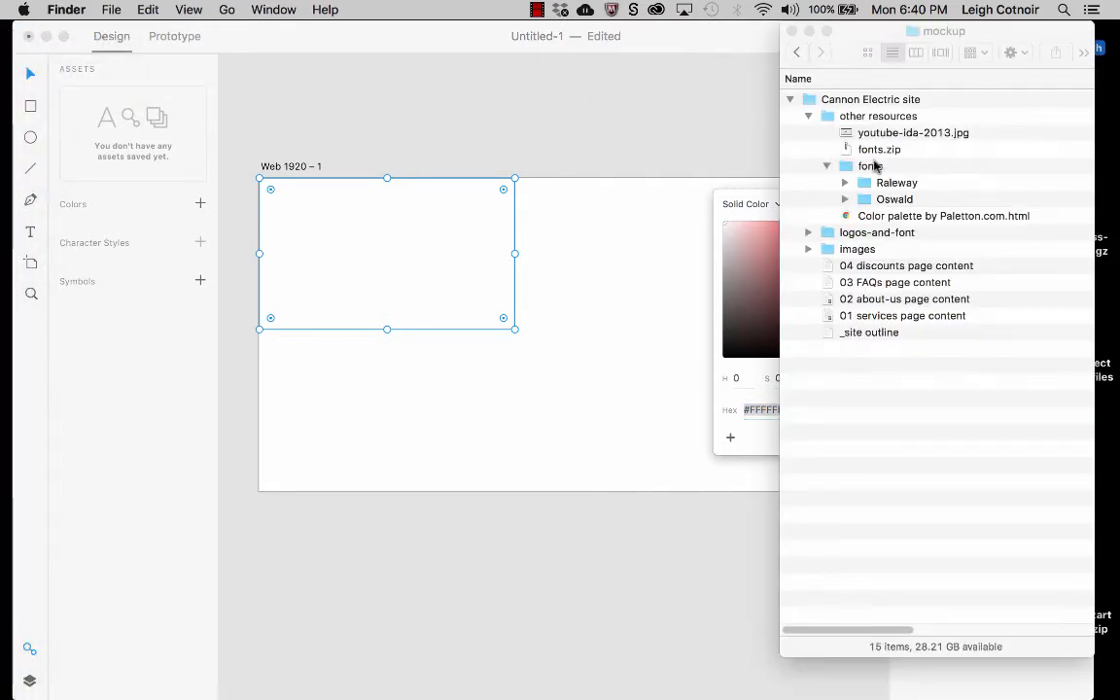
left_click(879, 218)
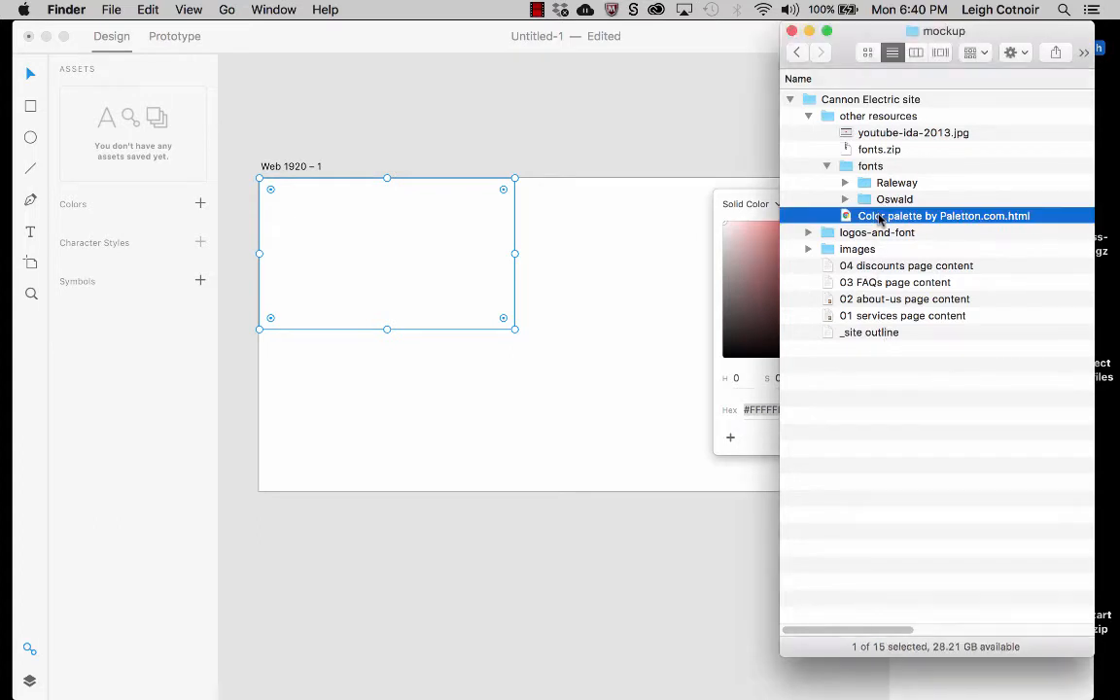
left_click(806, 115)
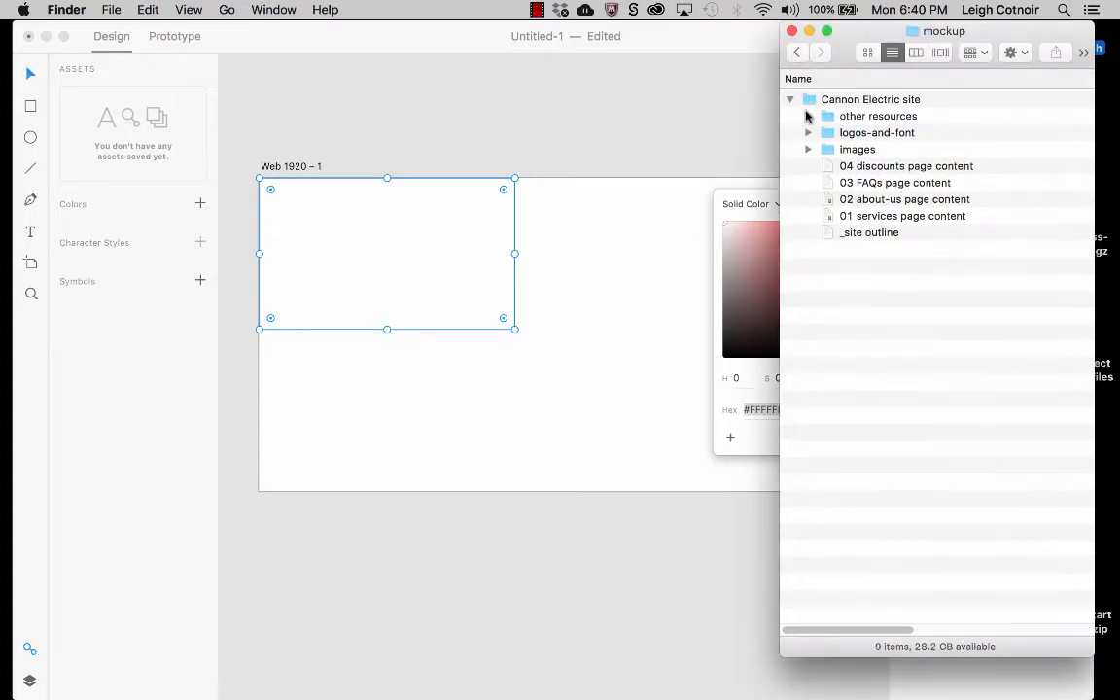
left_click(806, 116)
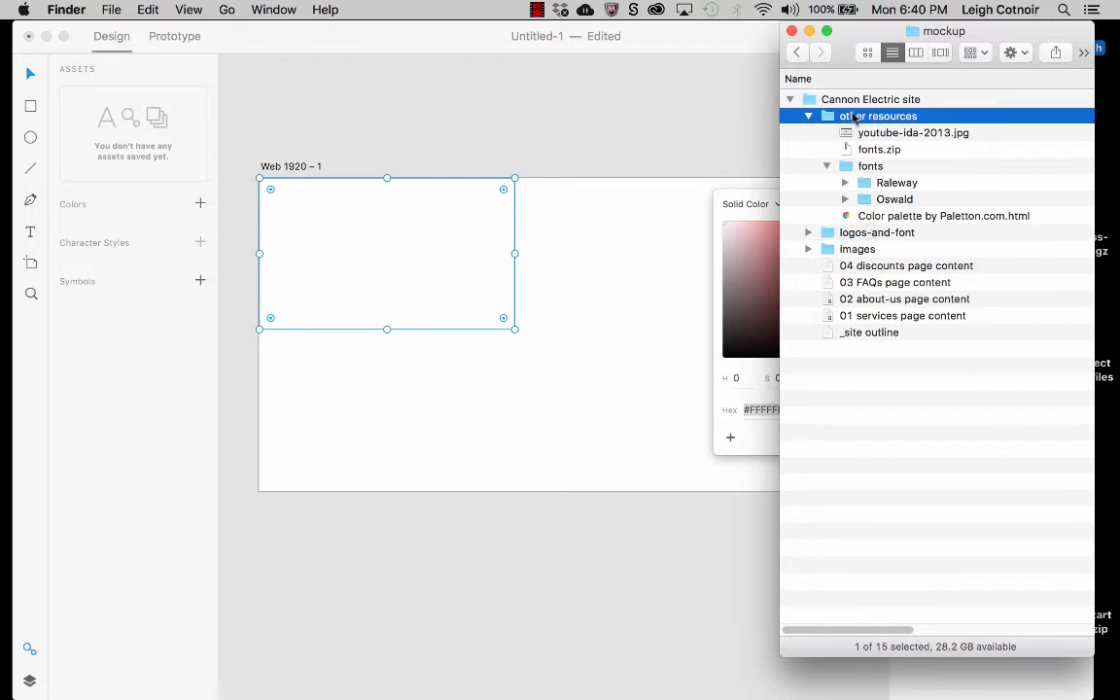
left_click(874, 216)
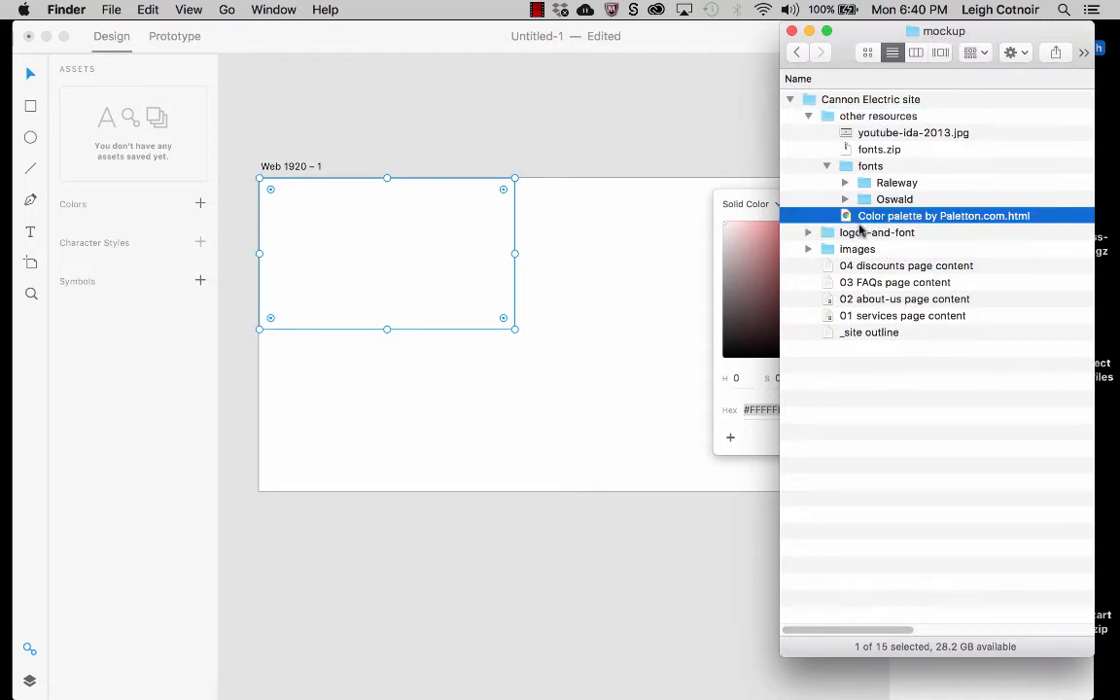
double_click(844, 218)
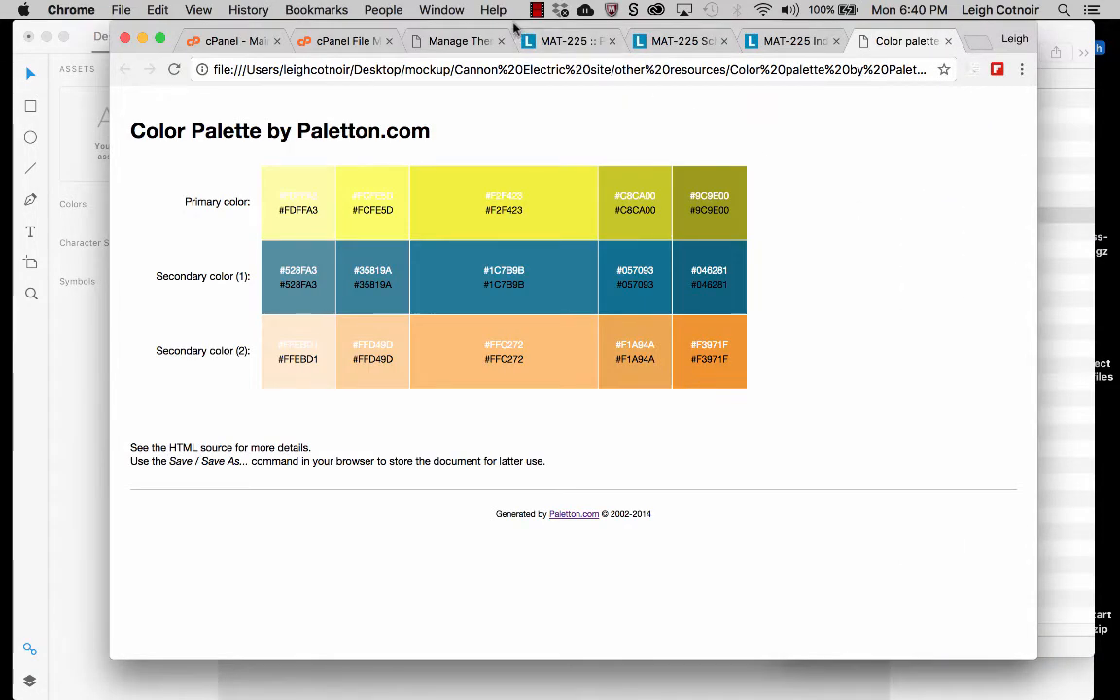
left_click_drag(515, 30, 830, 166)
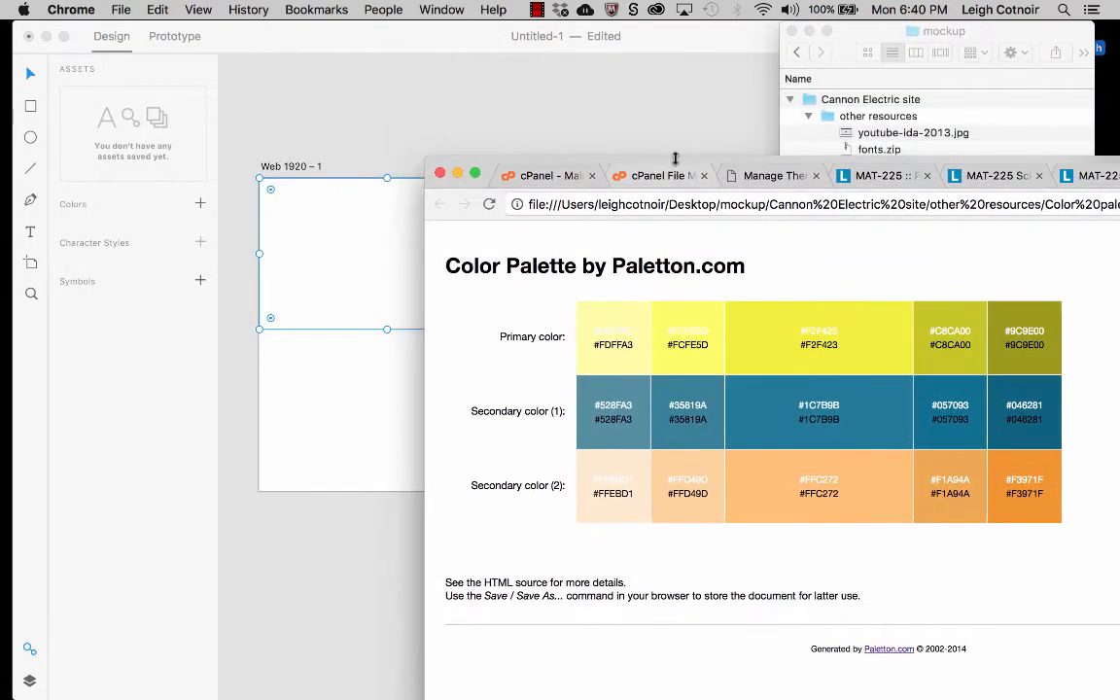
left_click_drag(674, 158, 701, 290)
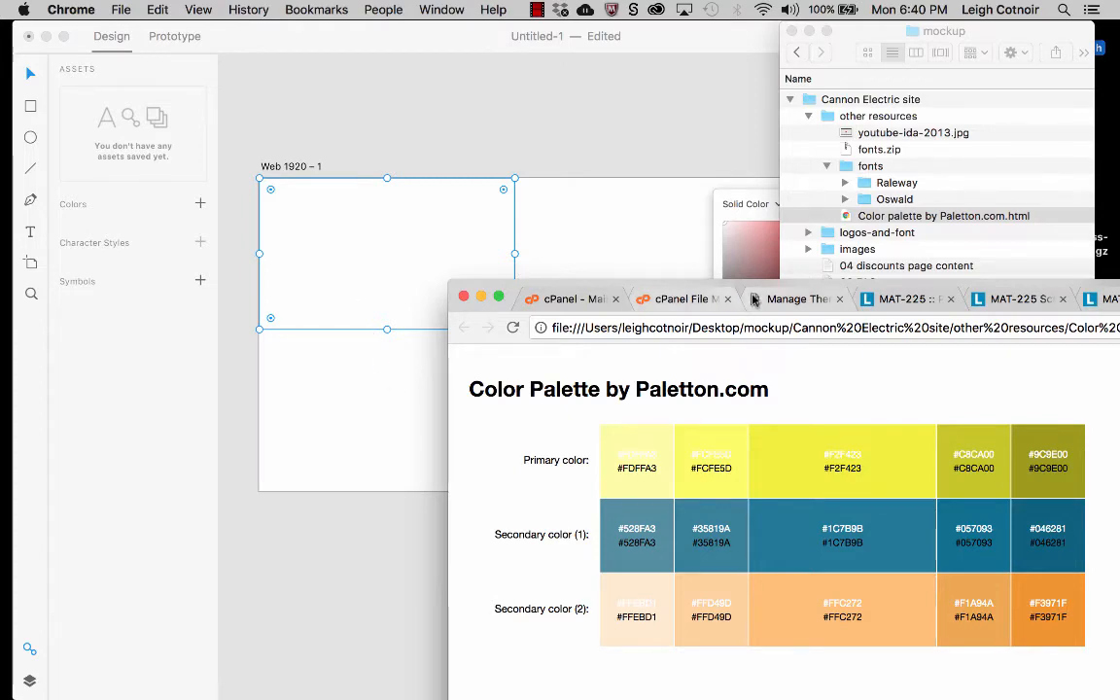
Copy the hex code FFD49D from the Paletton color palette page and set it as the rectangle's fill in XD
mouse_move(765, 288)
left_mouse_down()
mouse_move(377, 352)
mouse_move(729, 293)
mouse_move(768, 272)
left_mouse_up()
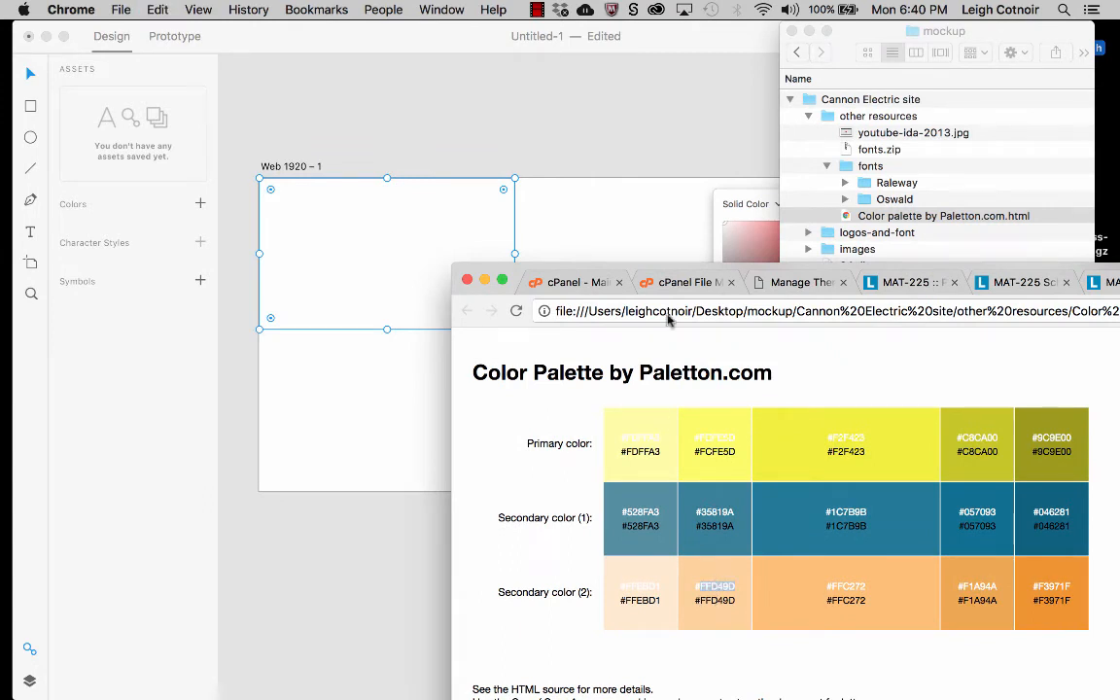
left_click(585, 228)
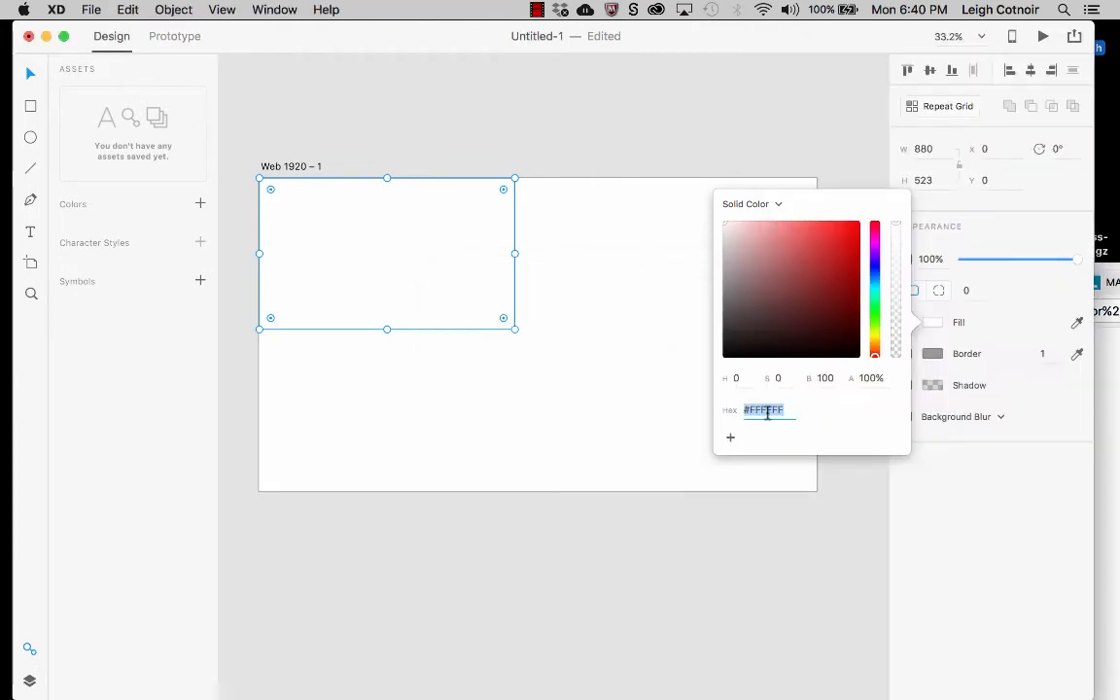
type("FFD49D")
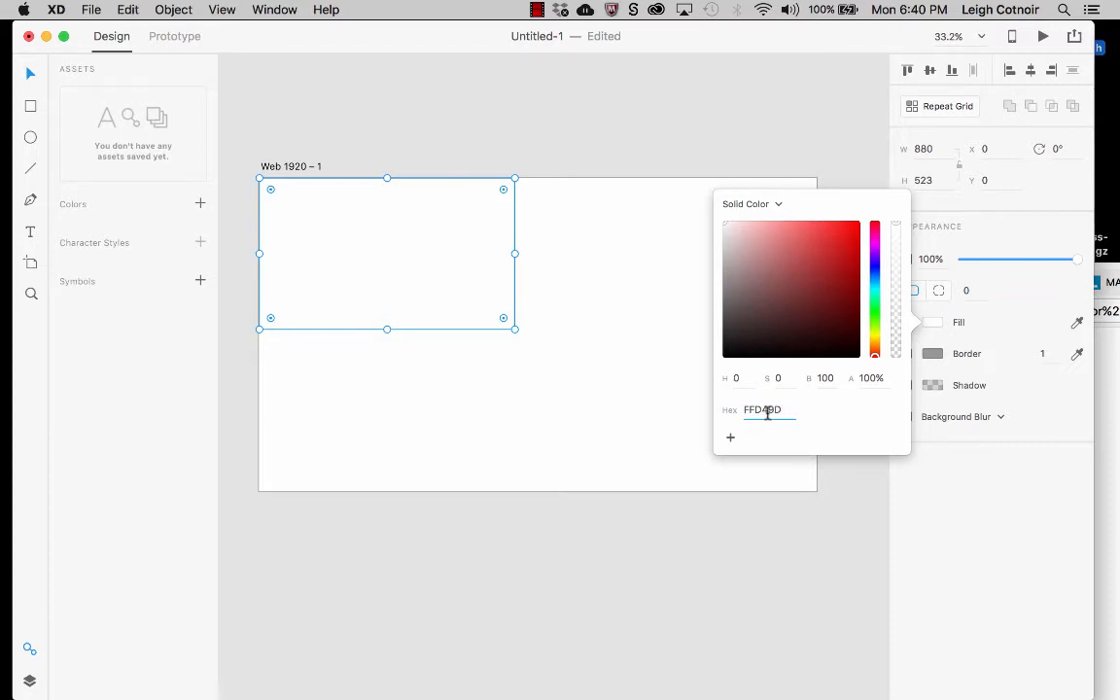
key("Return")
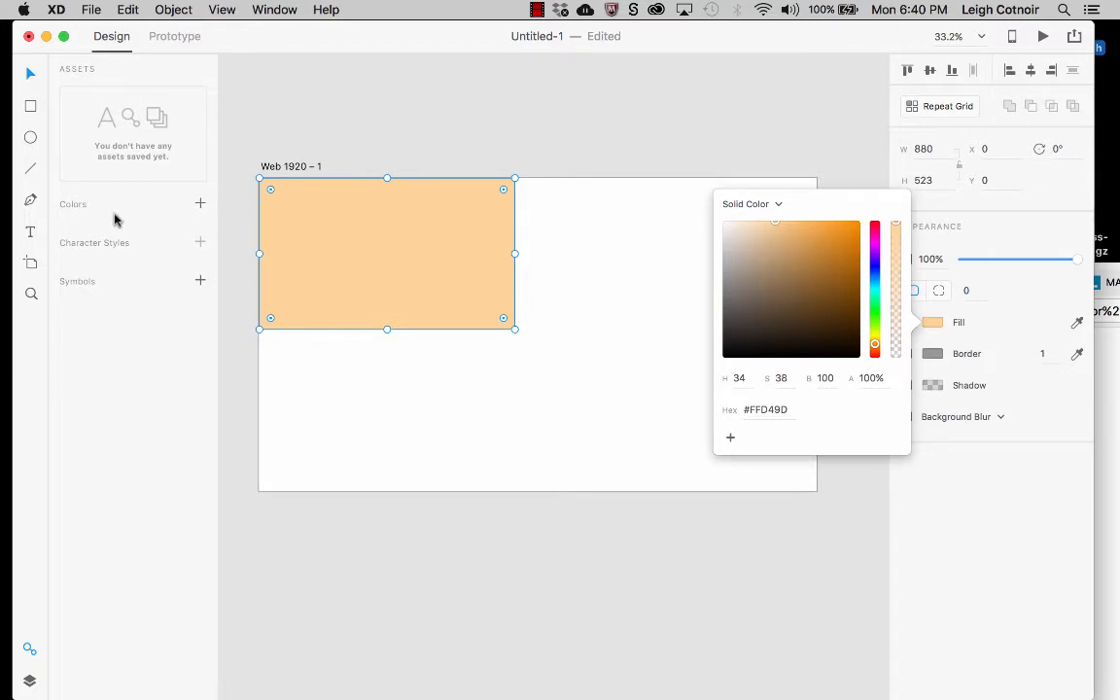
left_click(200, 209)
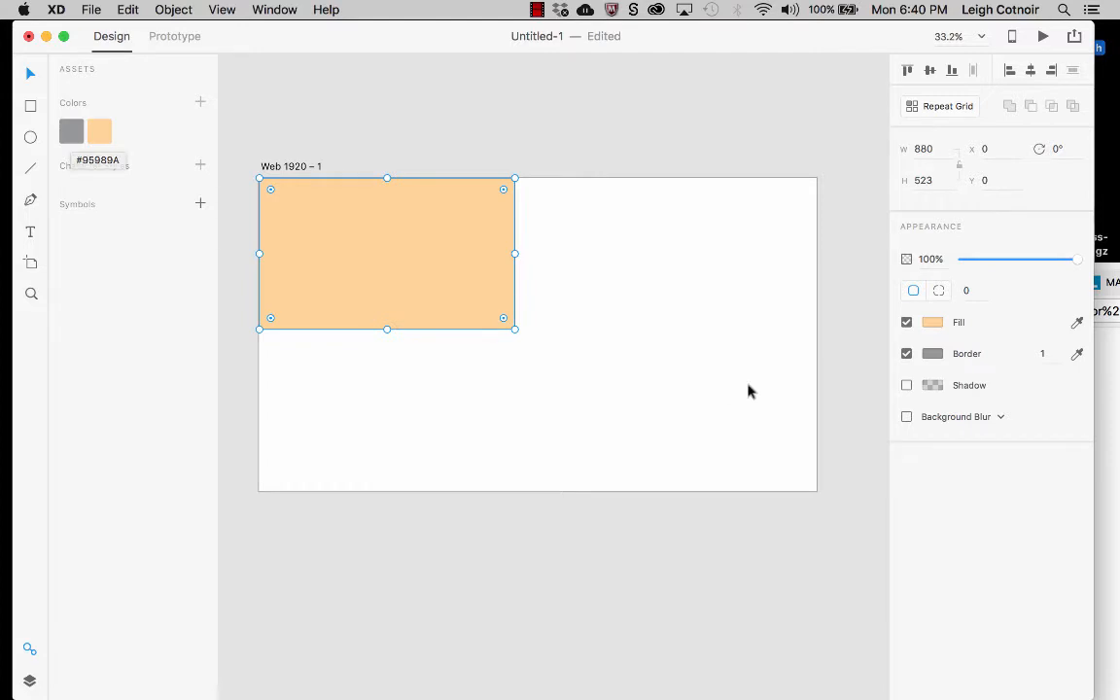
left_click(907, 354)
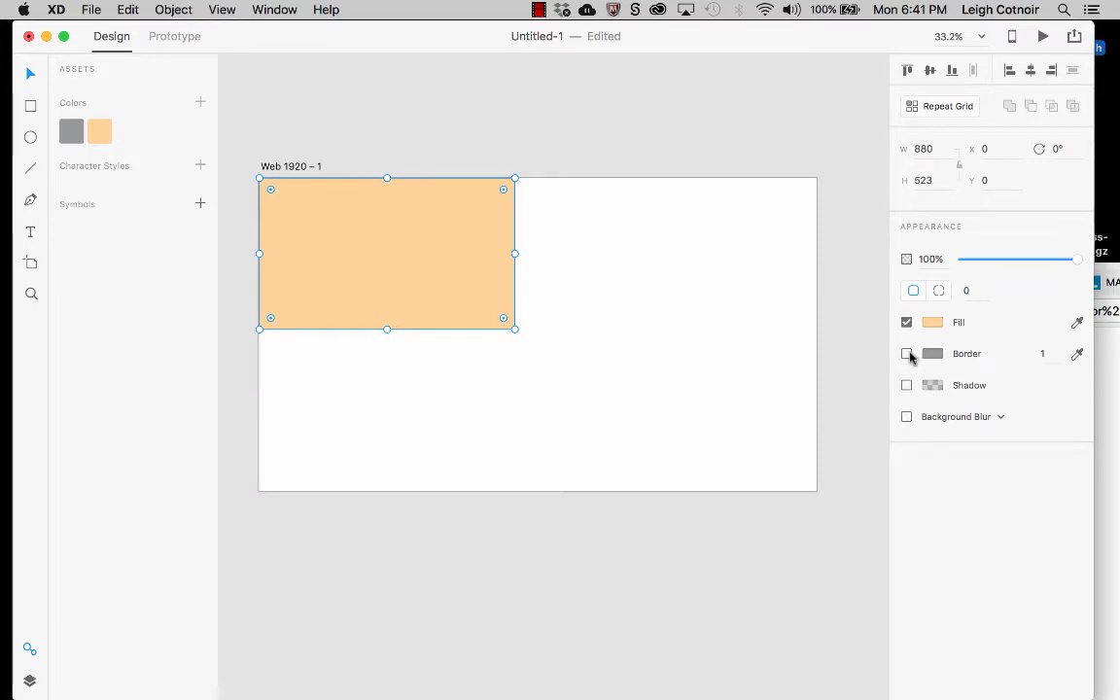
key("super+z")
key("super+z")
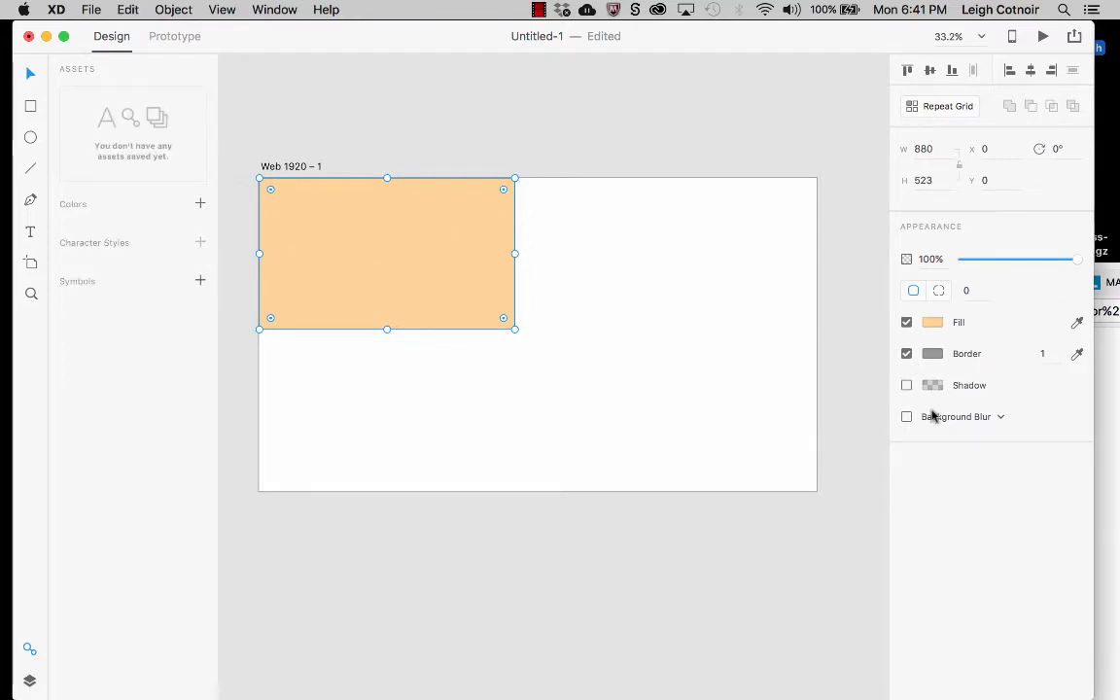
Turn off the rectangle's border and save its #FFD49D fill to the document's color assets
left_click(906, 354)
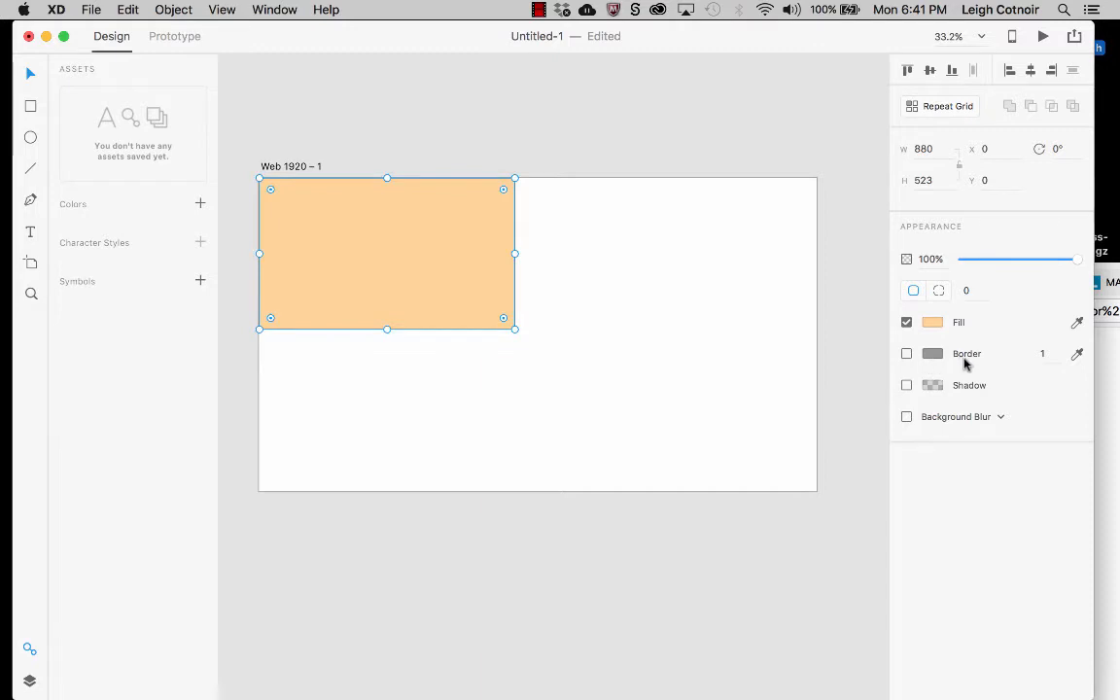
left_click(200, 203)
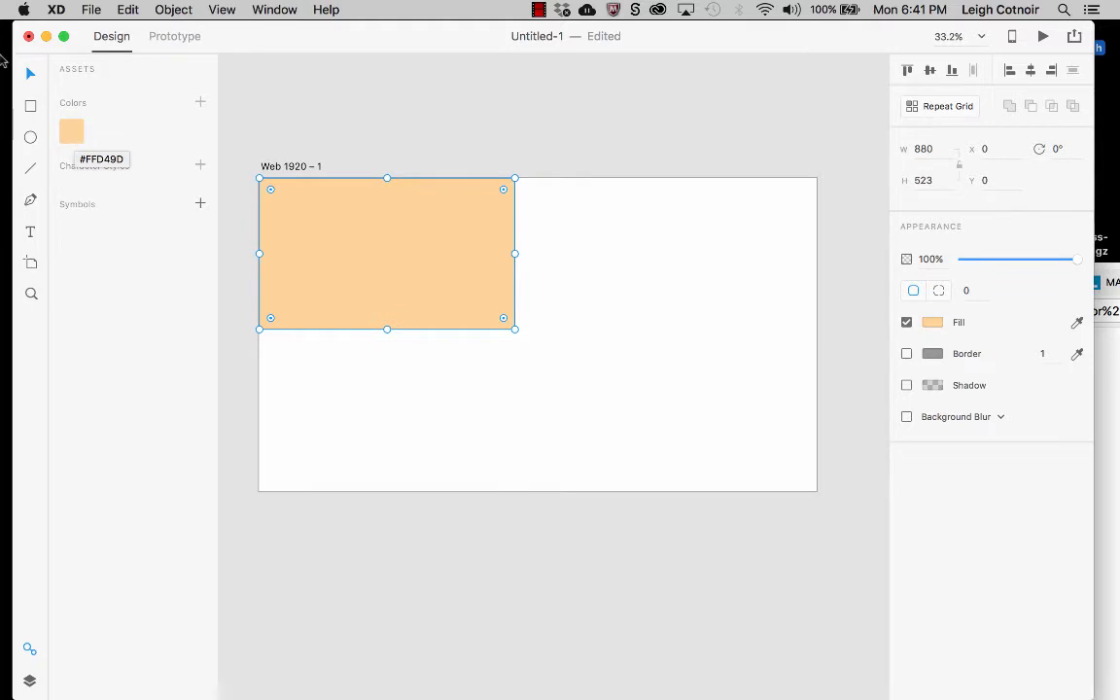
Copy 1C7B9B from the palette page in Chrome, set it as the rectangle's fill in XD, and save it to the color assets
mouse_move(32, 55)
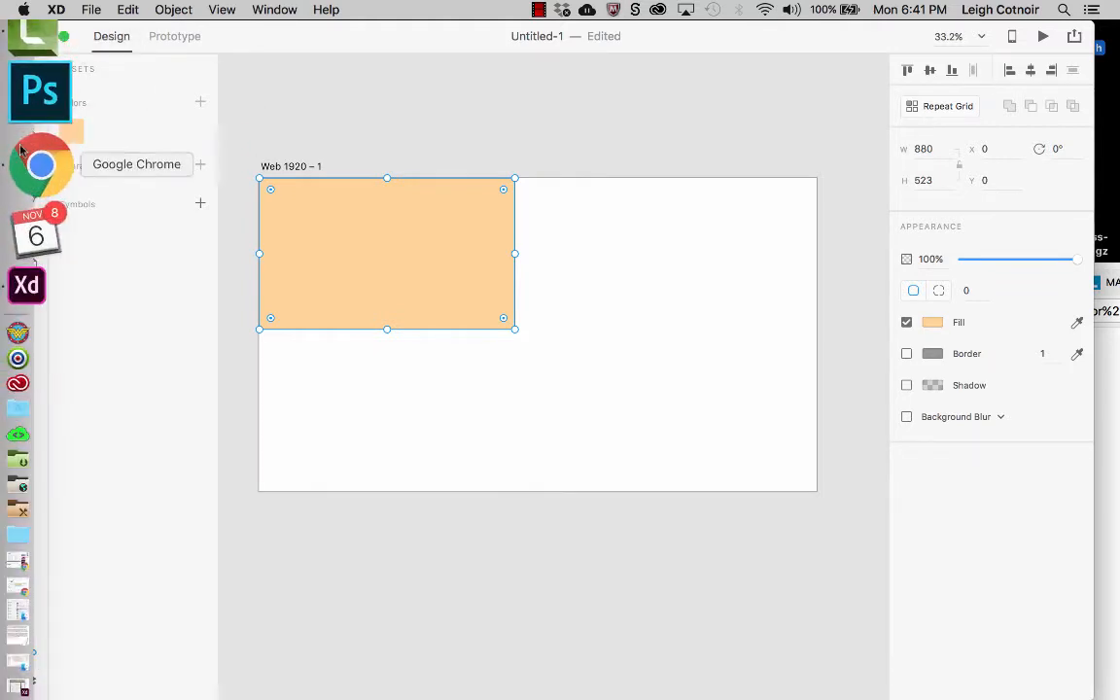
left_click(36, 163)
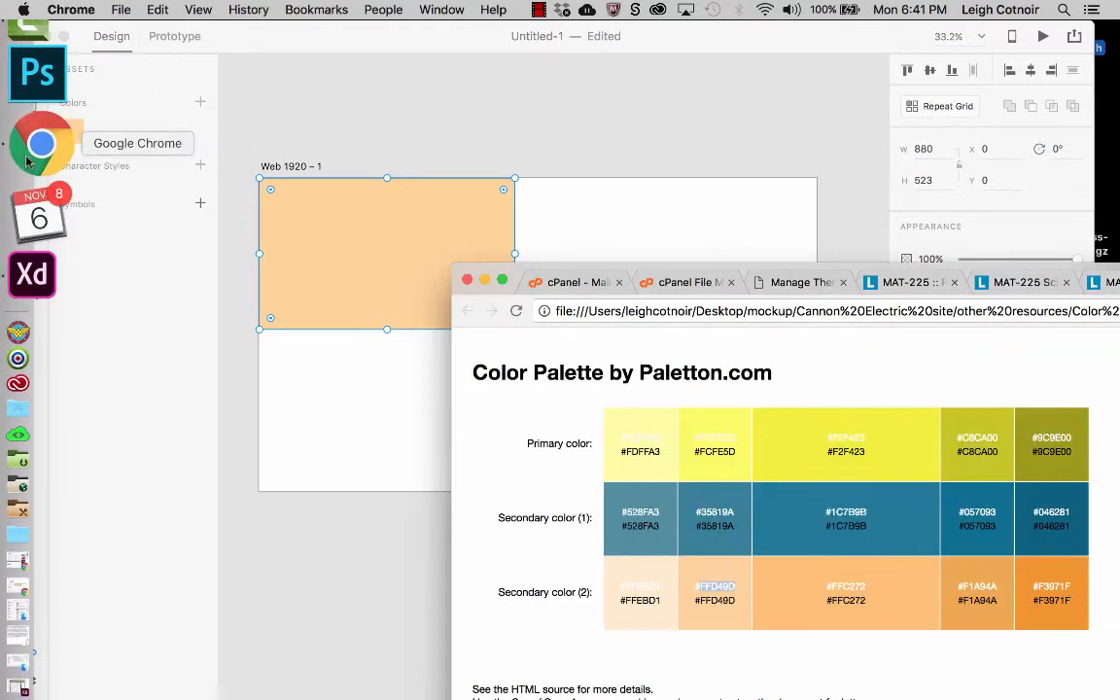
left_click(846, 526)
key("super+c")
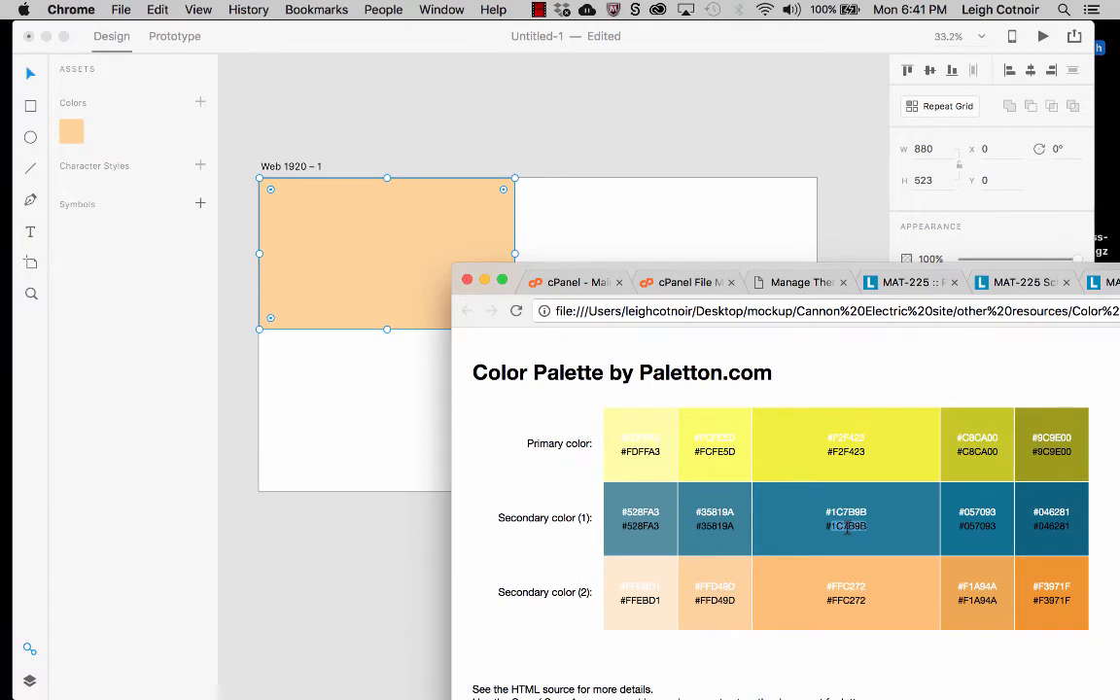
left_click(765, 213)
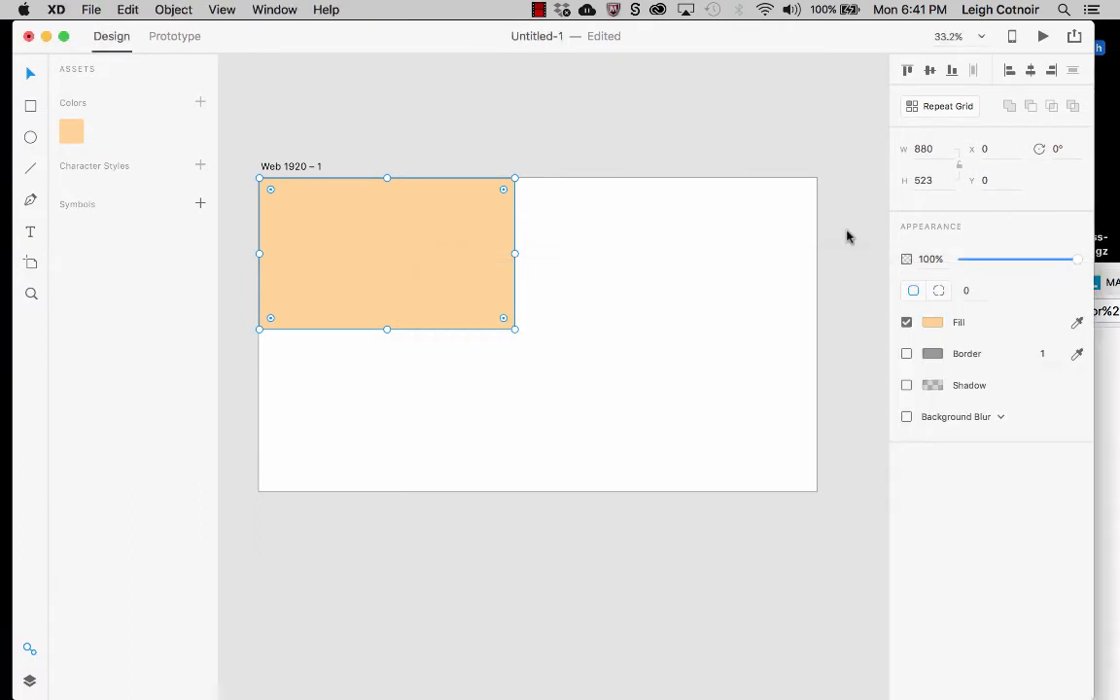
left_click(933, 323)
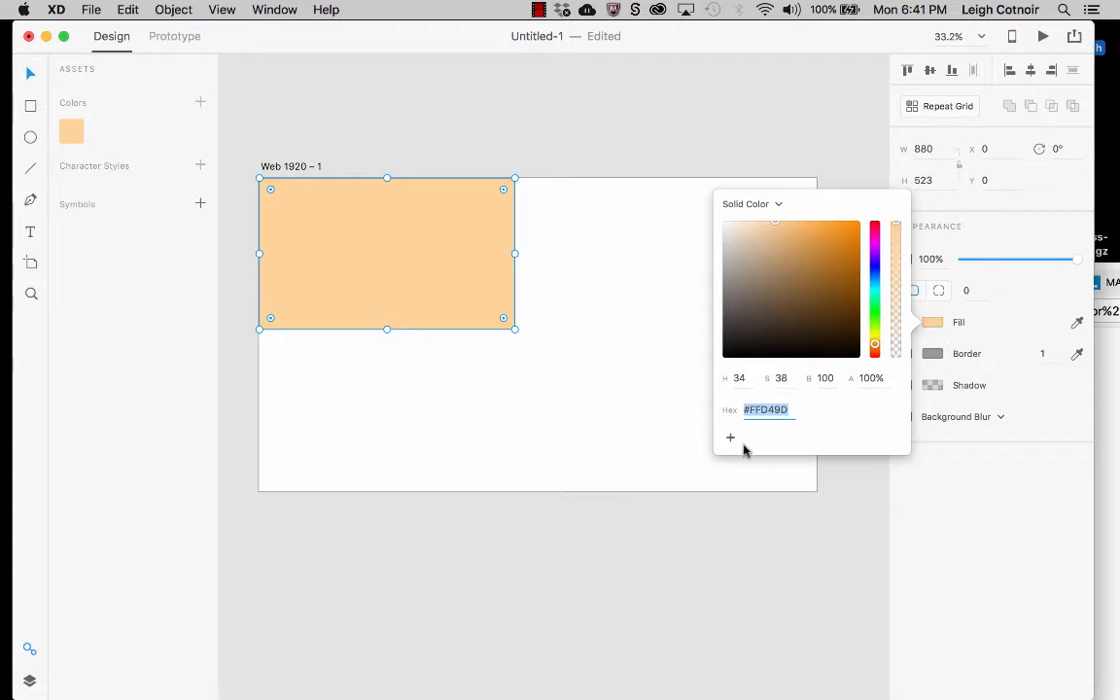
key("super+v")
key("Return")
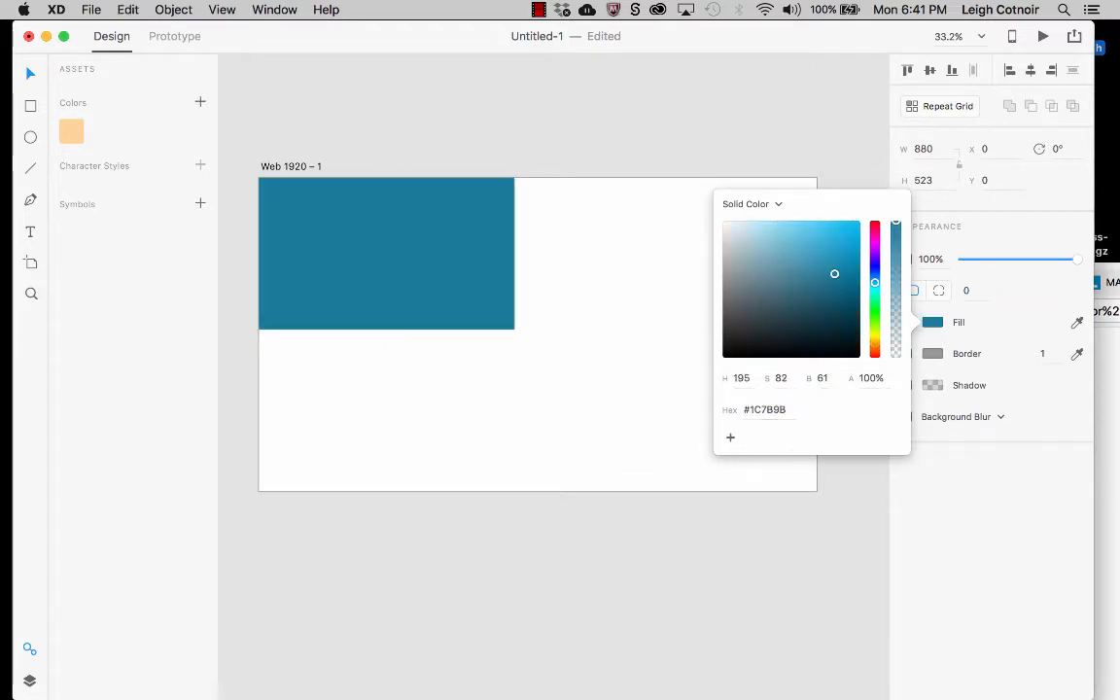
left_click(346, 299)
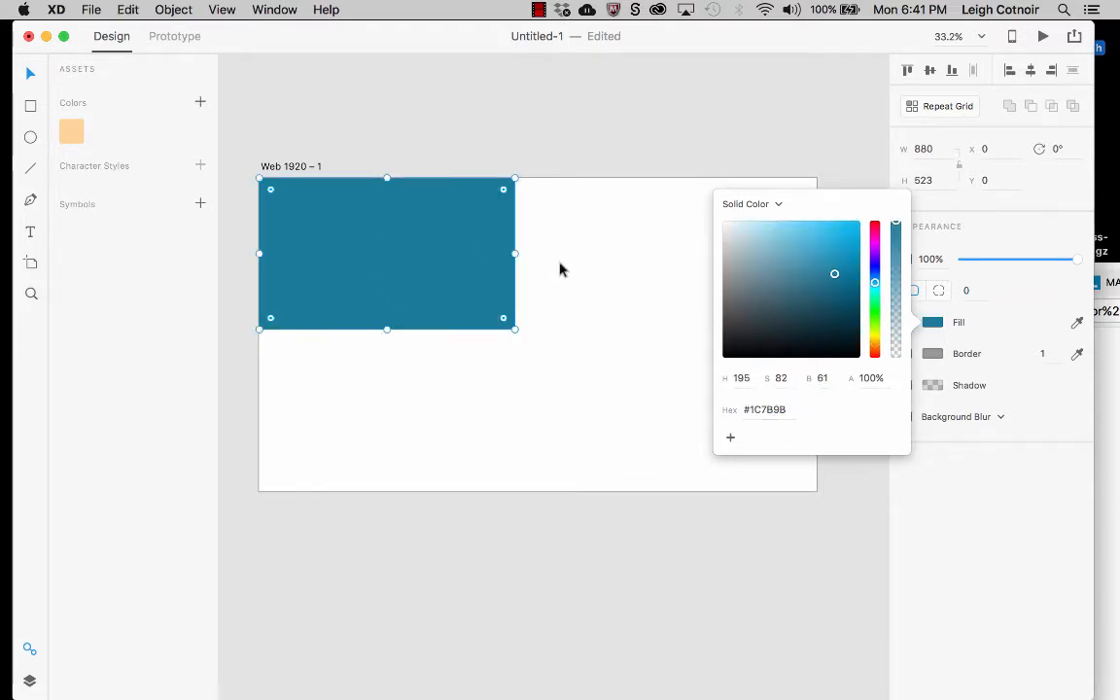
left_click(422, 235)
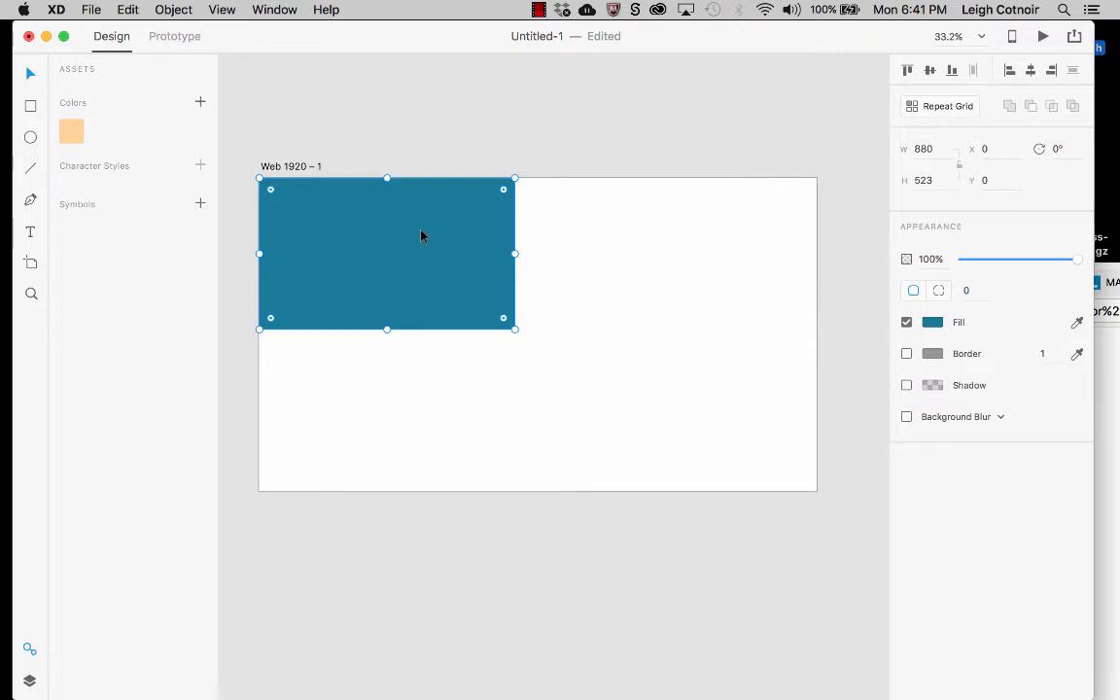
left_click(202, 102)
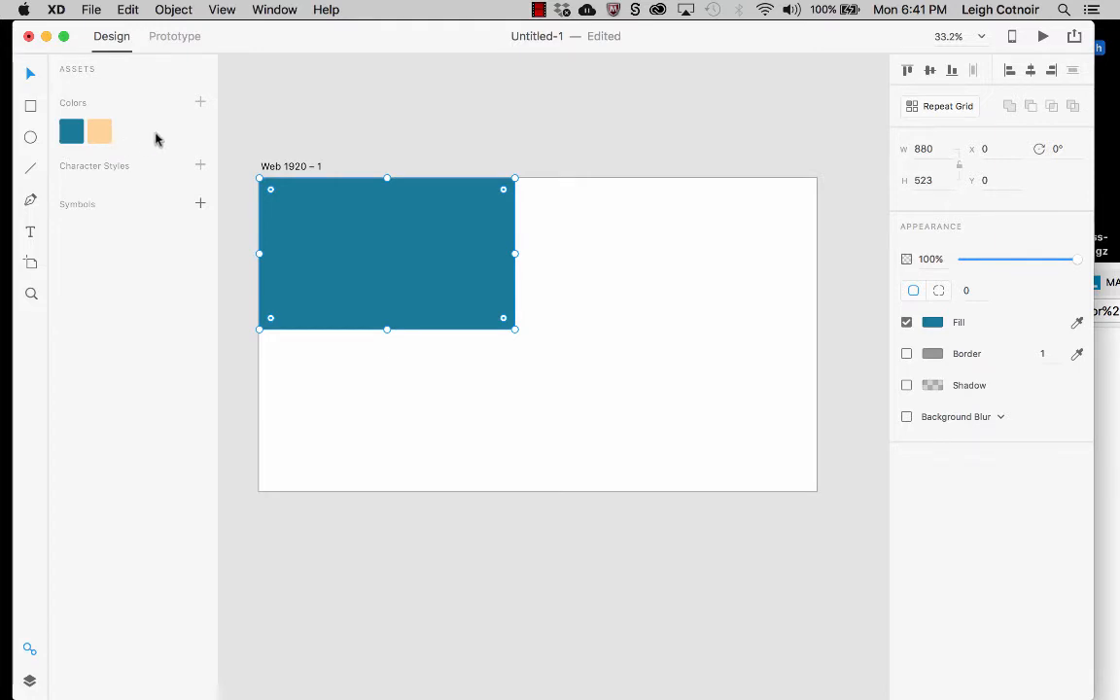
Copy the dark blue 046281 from the palette page in Chrome, apply it as the rectangle's fill in XD, and add it to the color assets
mouse_move(20, 156)
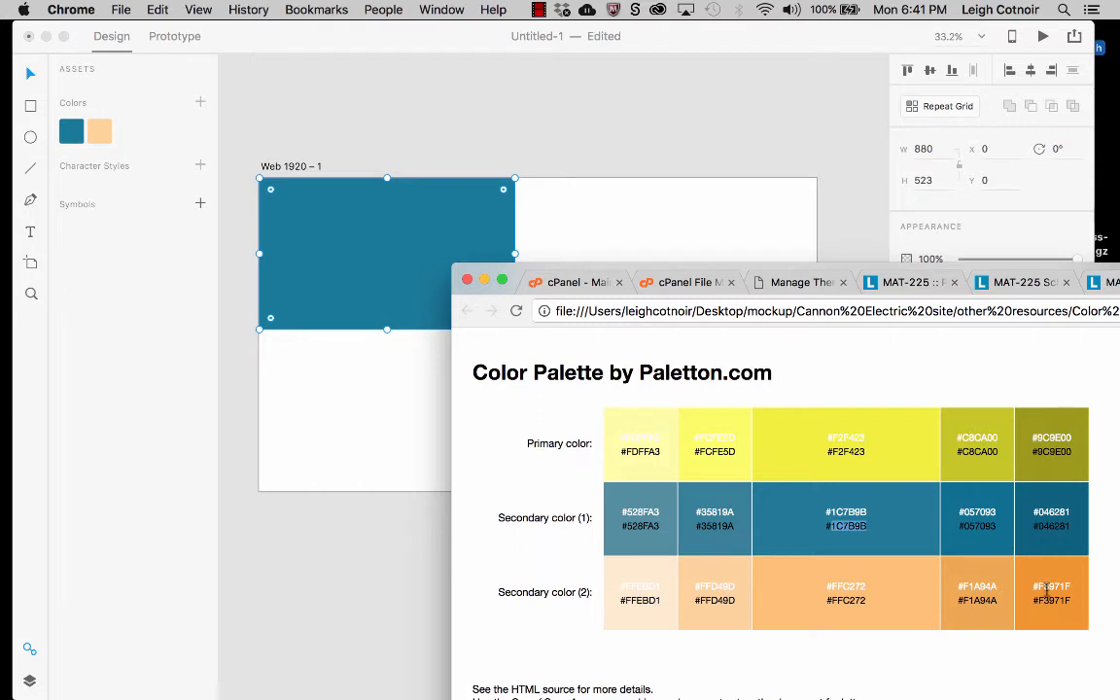
left_click(1058, 527)
double_click(1053, 526)
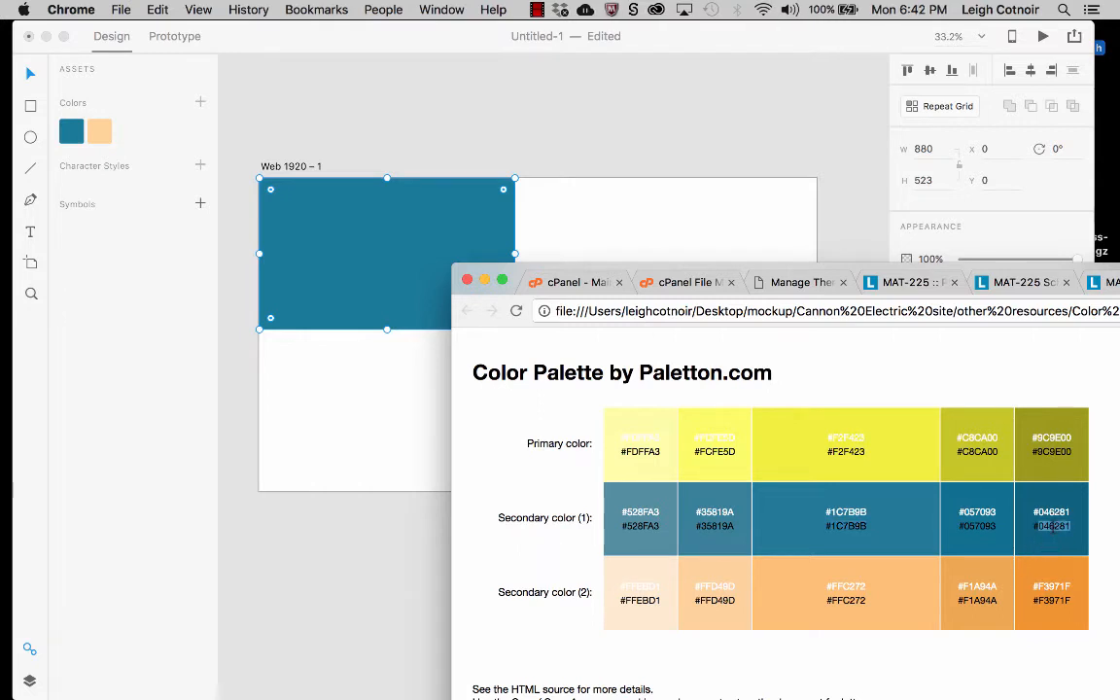
key("super+c")
left_click(409, 300)
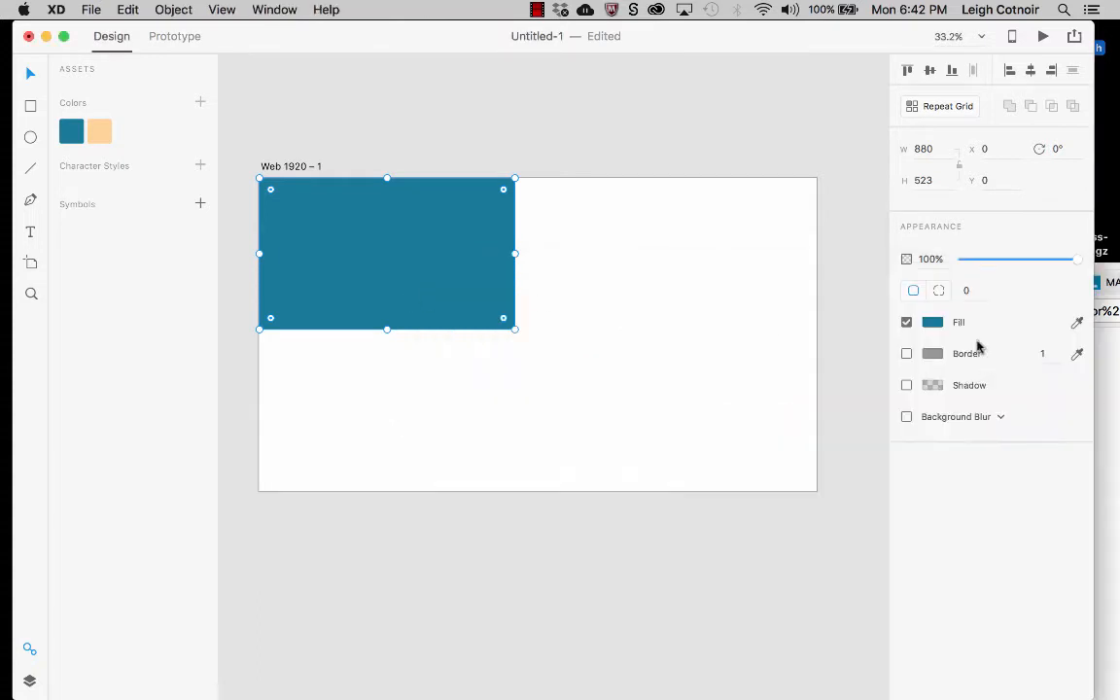
left_click(932, 321)
key("super+v")
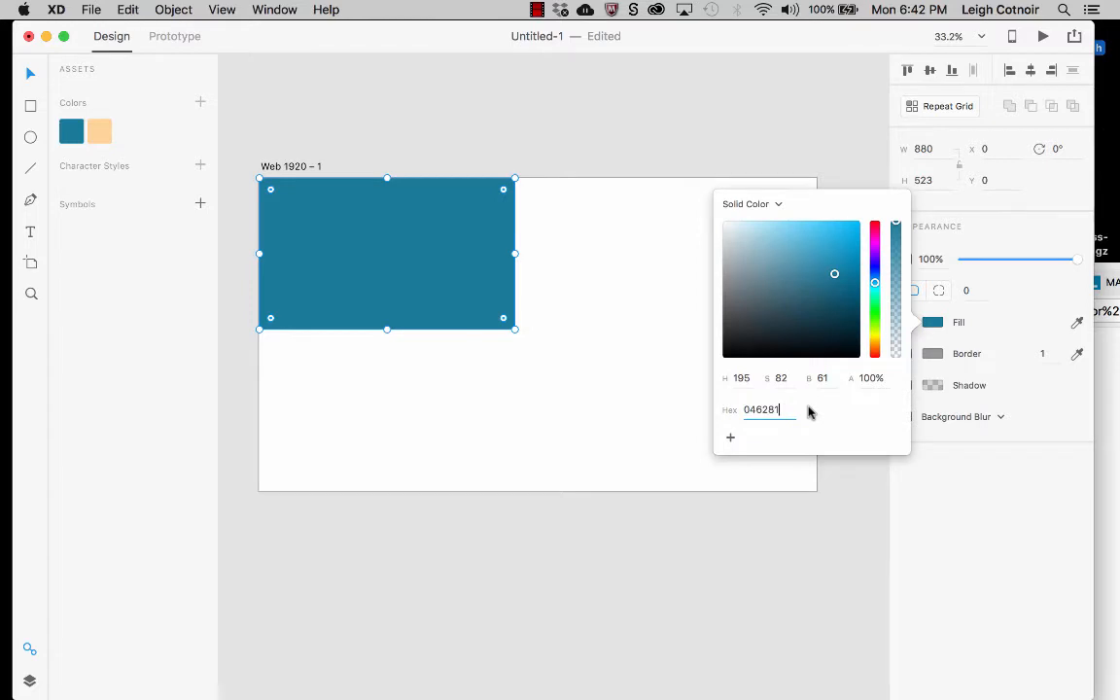
key("Return")
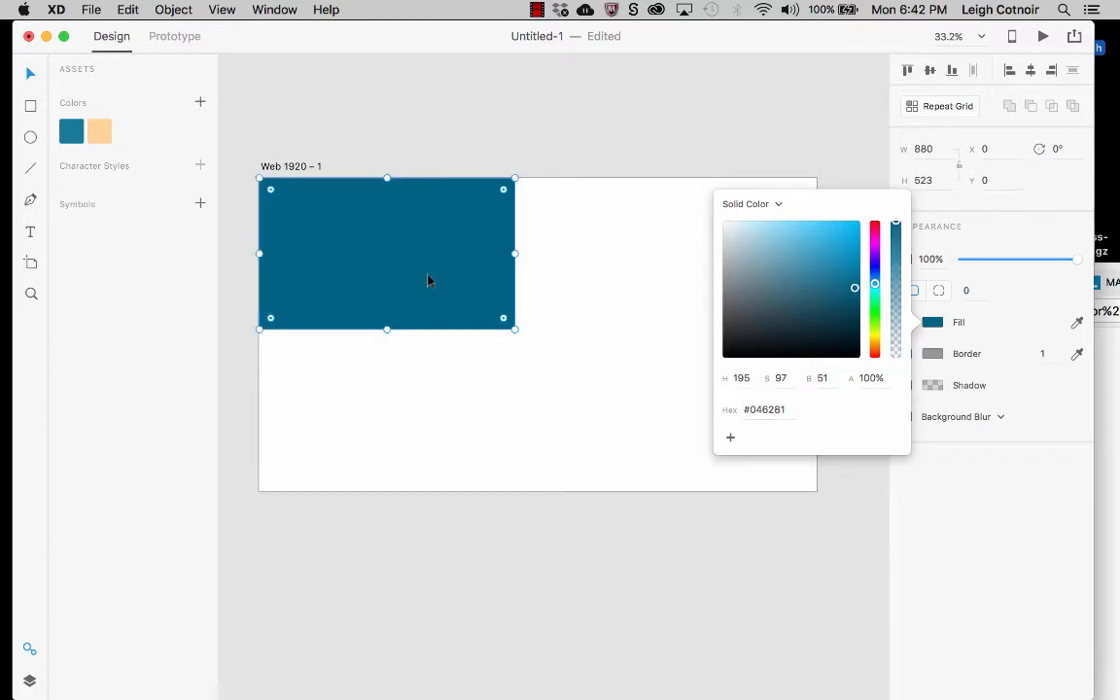
left_click(185, 78)
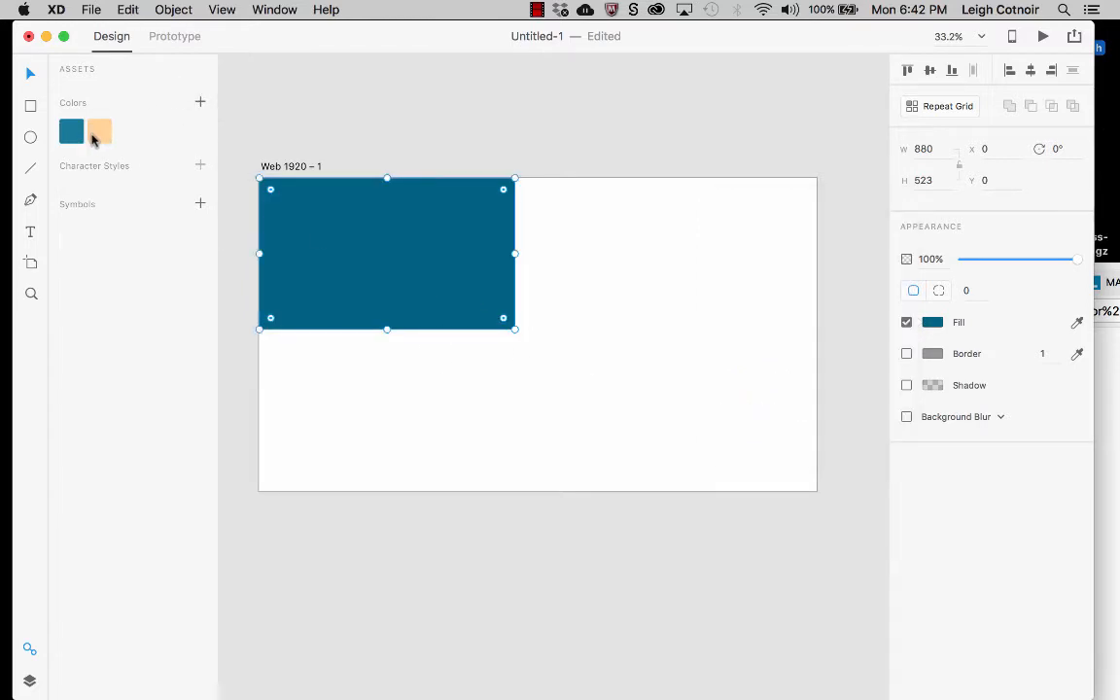
left_click(200, 103)
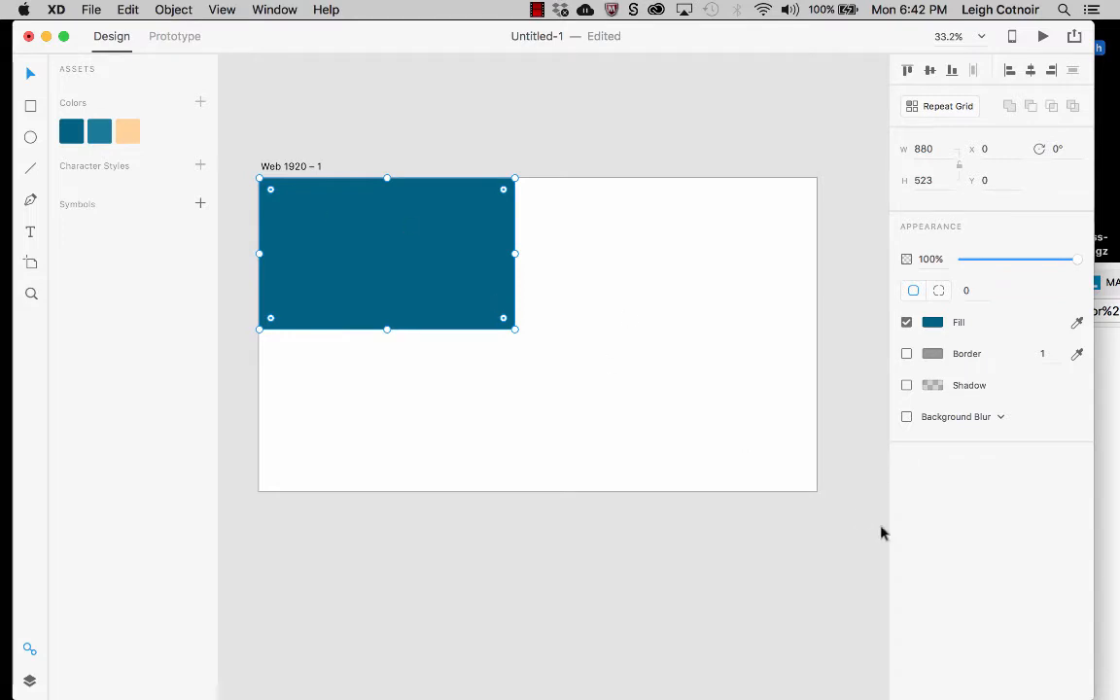
Copy the pale orange FFEBD1 from the Chrome palette page, fill the rectangle with it in XD, and store it in the color assets
left_click(1107, 467)
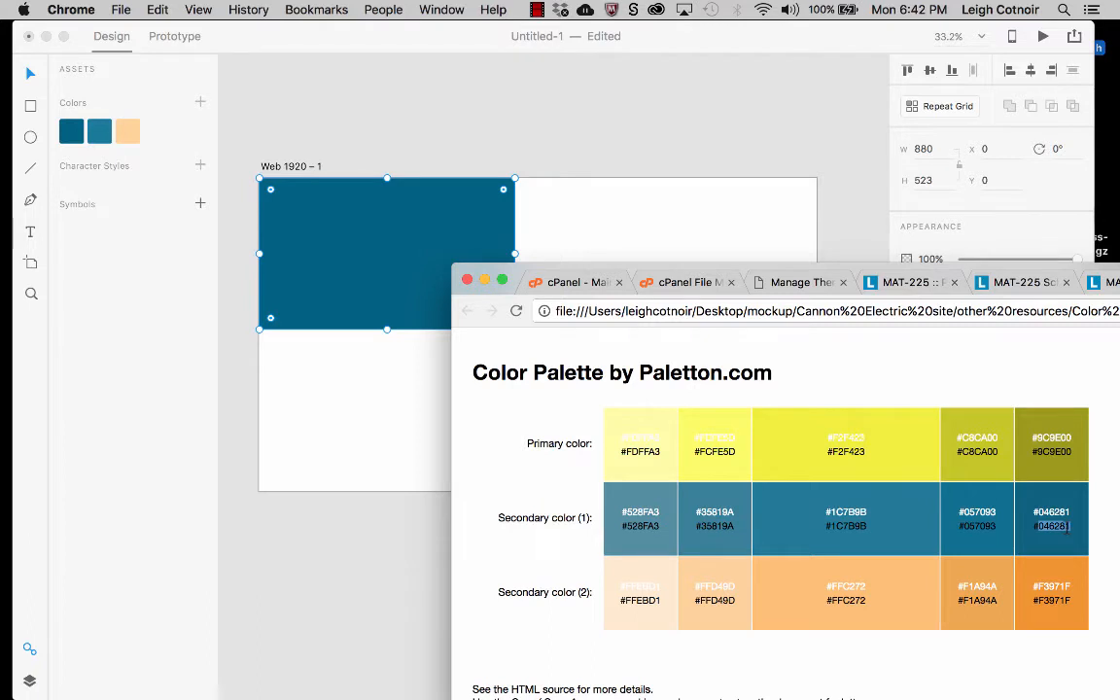
left_click(640, 599)
double_click(638, 601)
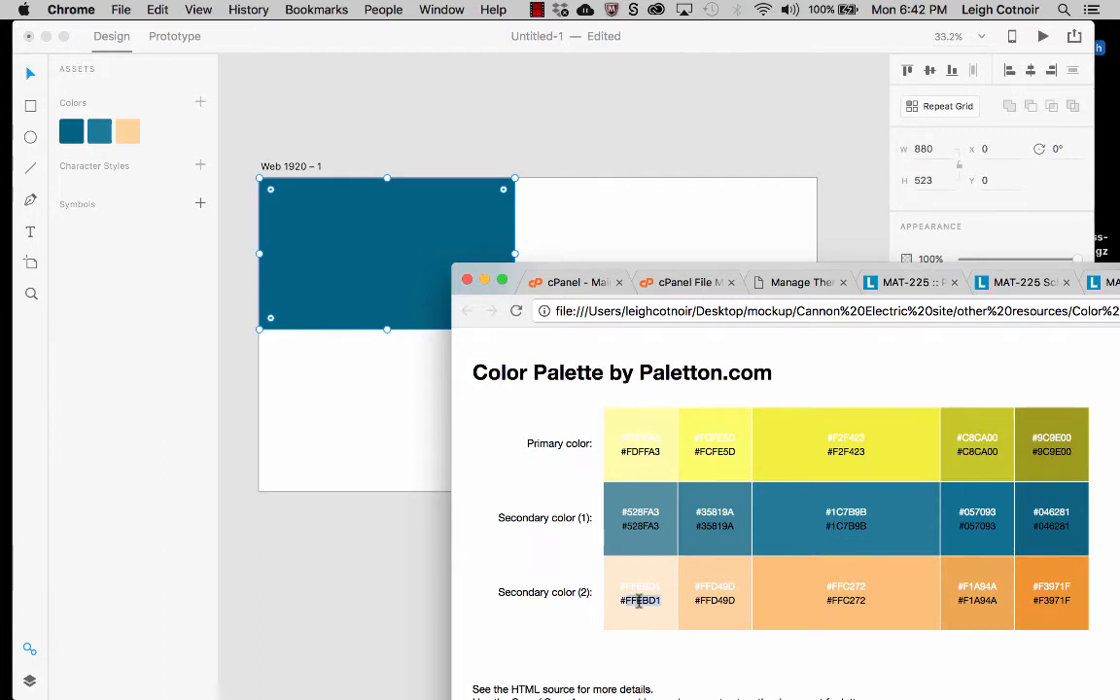
key("super+c")
left_click(521, 224)
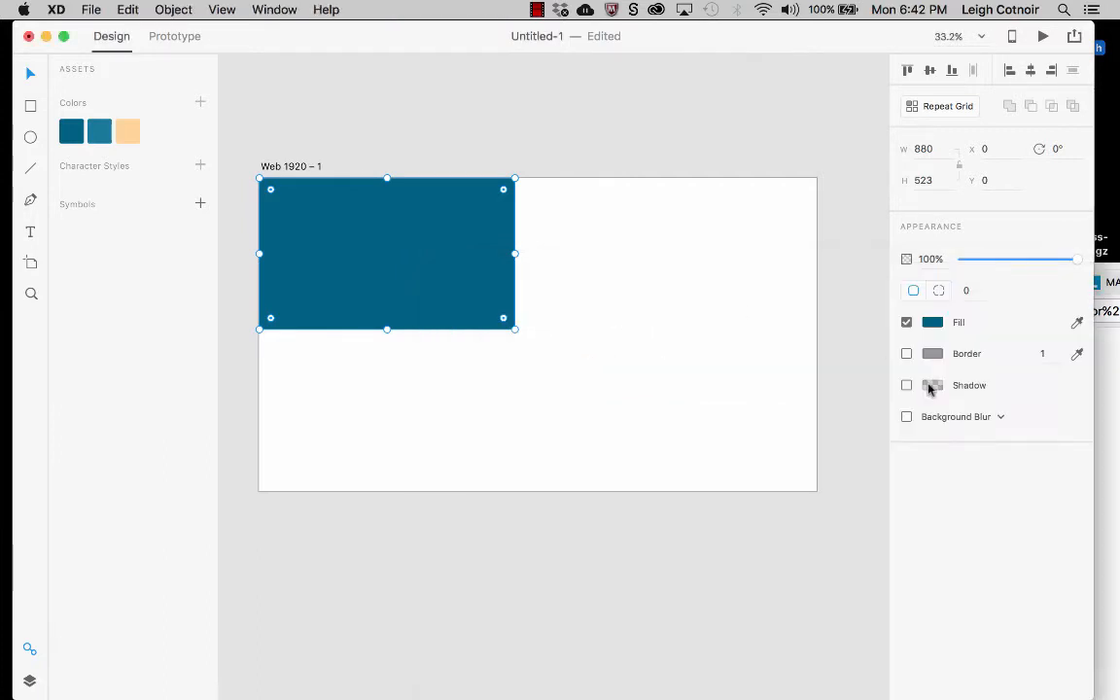
left_click(932, 321)
key("super+v")
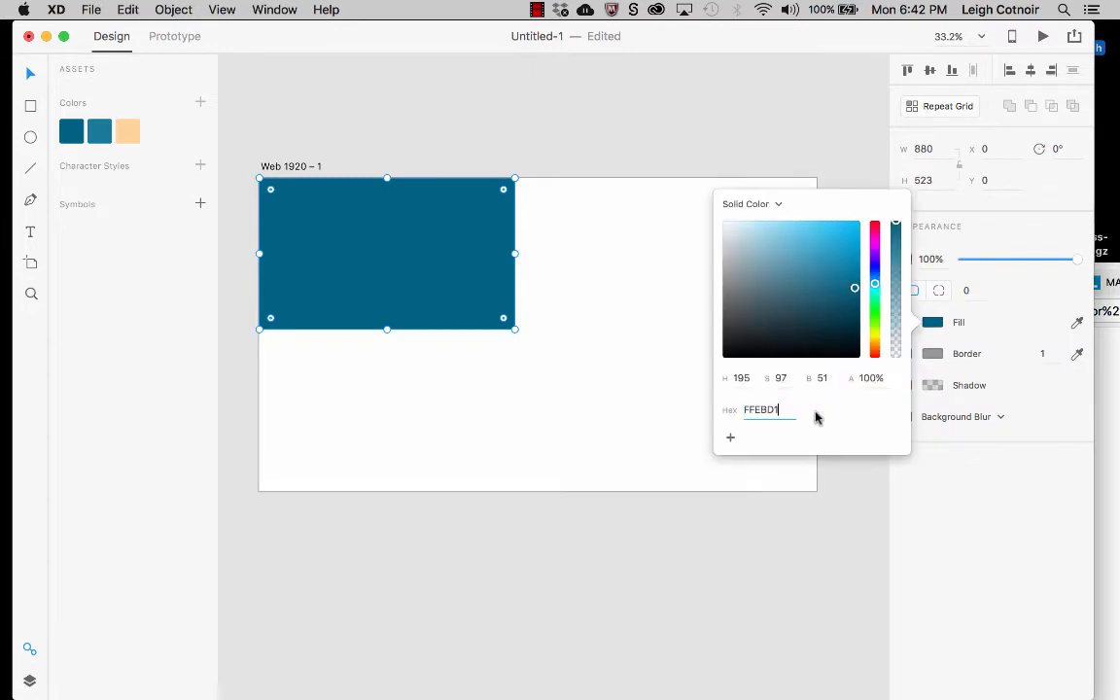
key("Return")
left_click(328, 243)
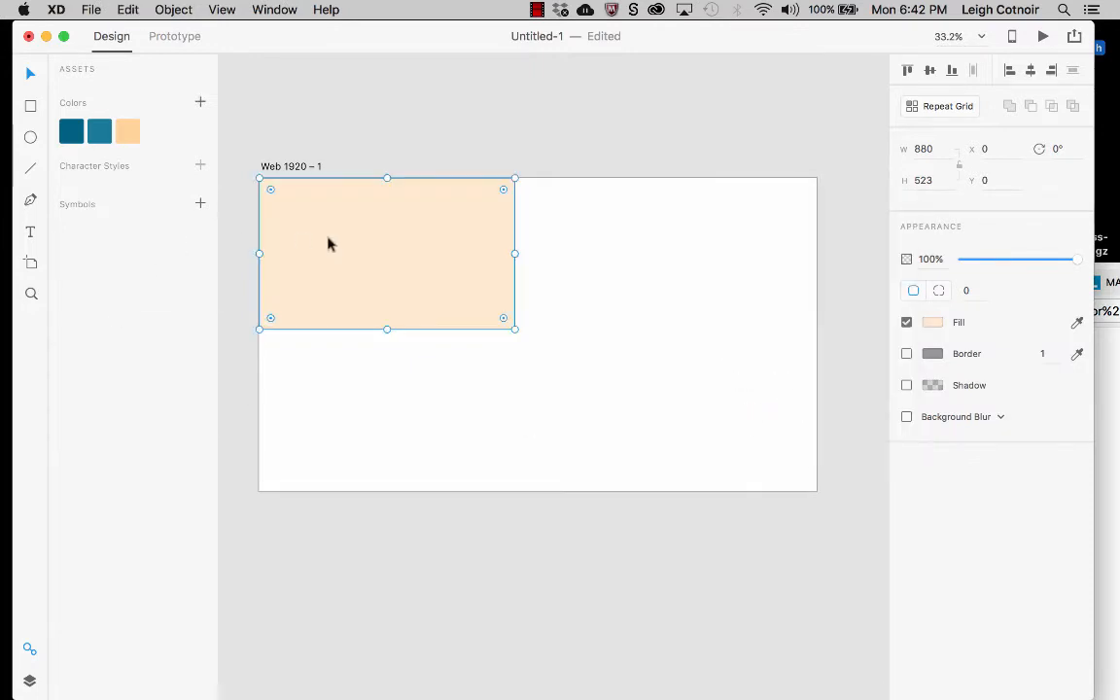
left_click(200, 101)
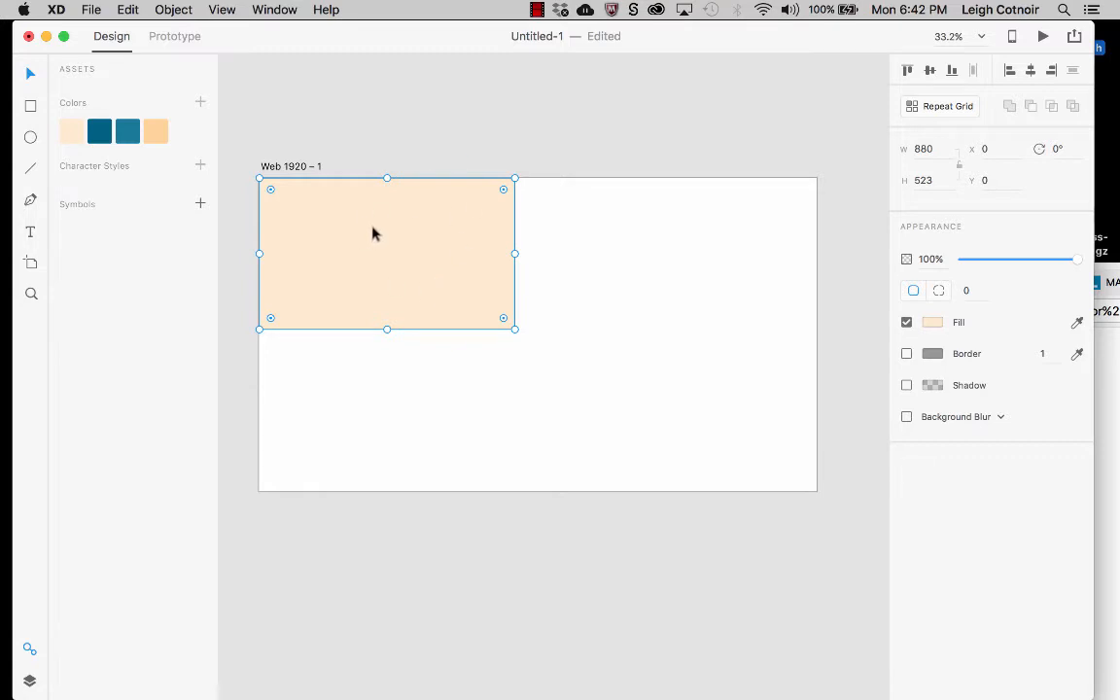
Recolor the rectangle from the saved color assets, trying #FFD49D and #1C7B9B and finishing with #FFD49D
left_click(155, 130)
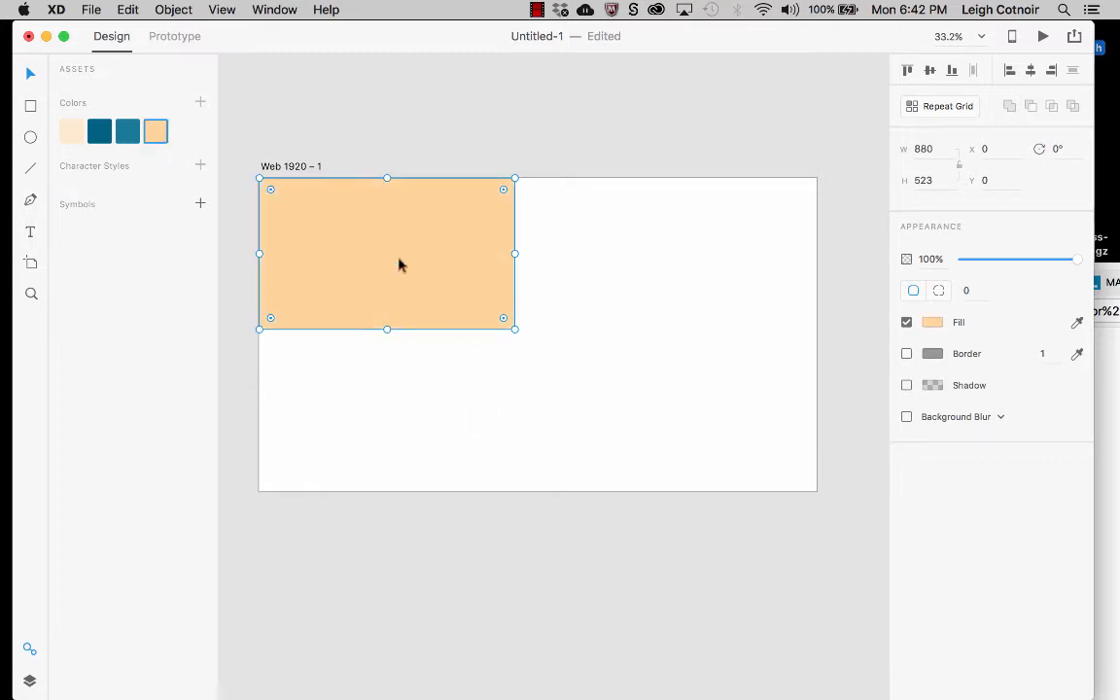
left_click(122, 123)
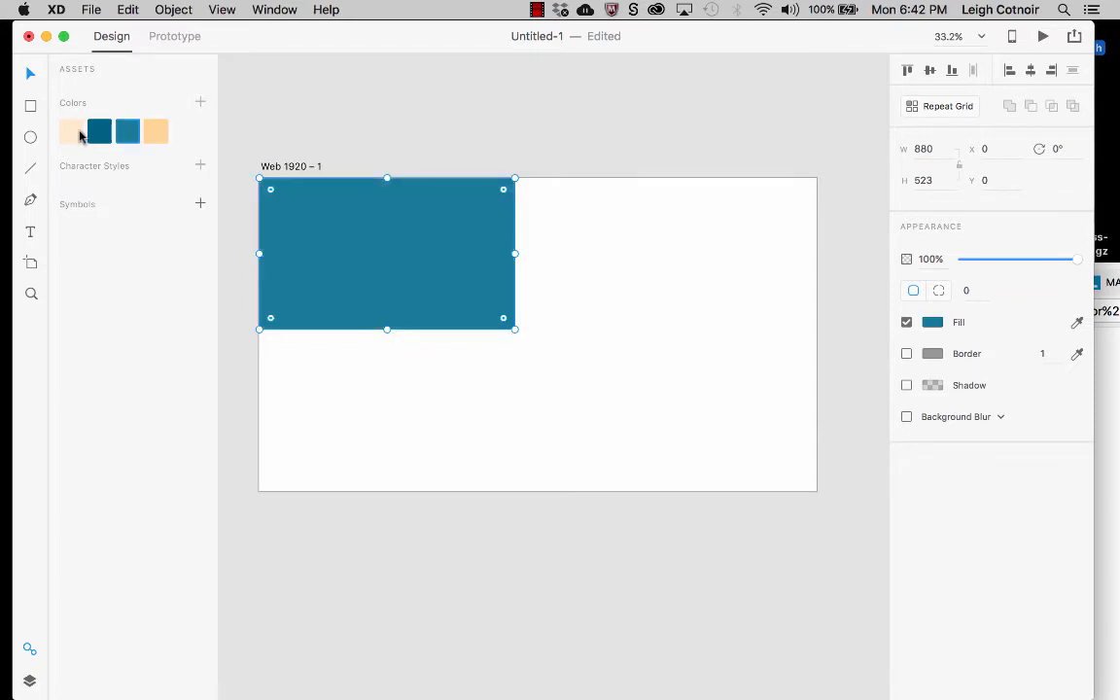
left_click(154, 130)
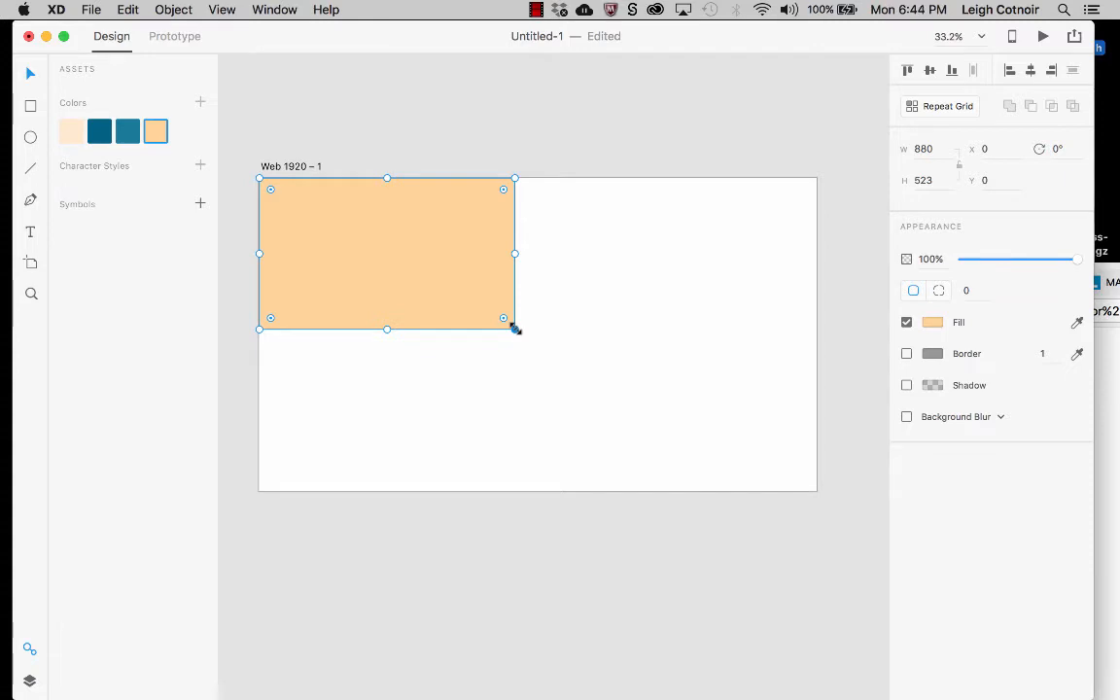
Stretch the orange rectangle across the artboard's full 1920 width and set its height to 180
left_click_drag(512, 329, 817, 261)
left_click(925, 179)
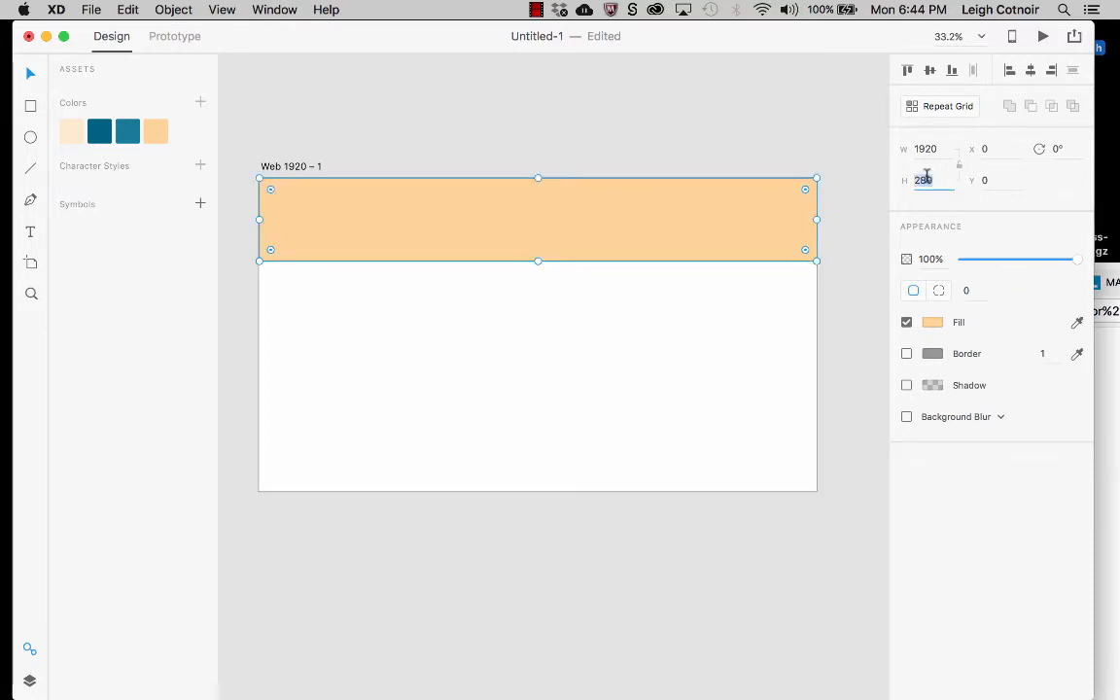
type("180")
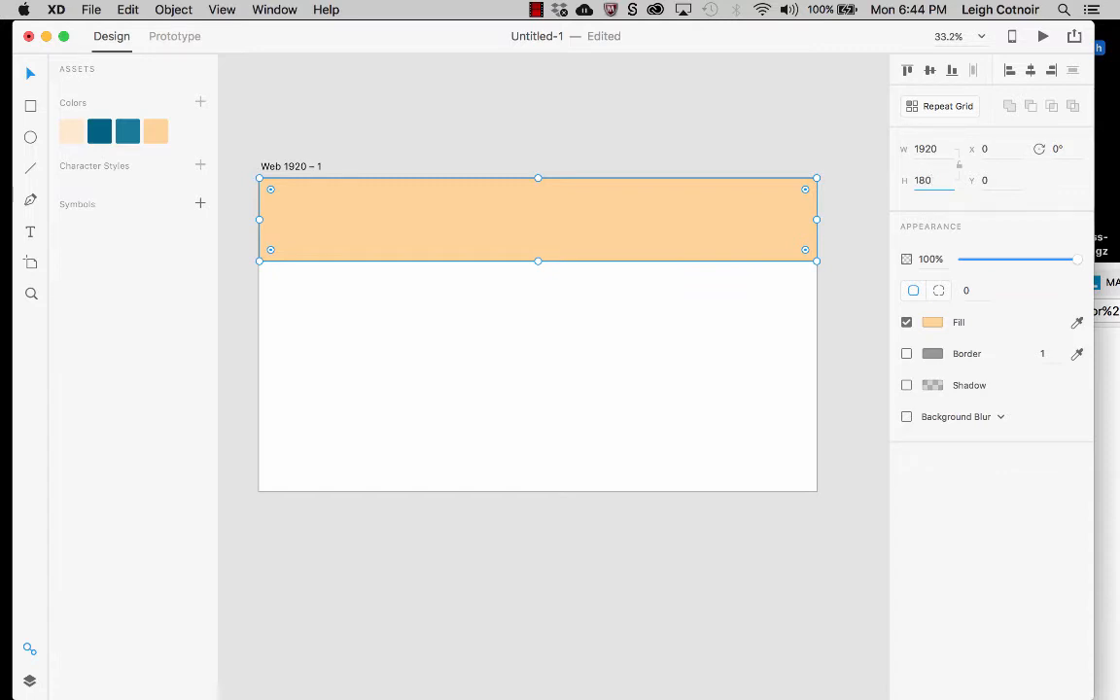
key("Return")
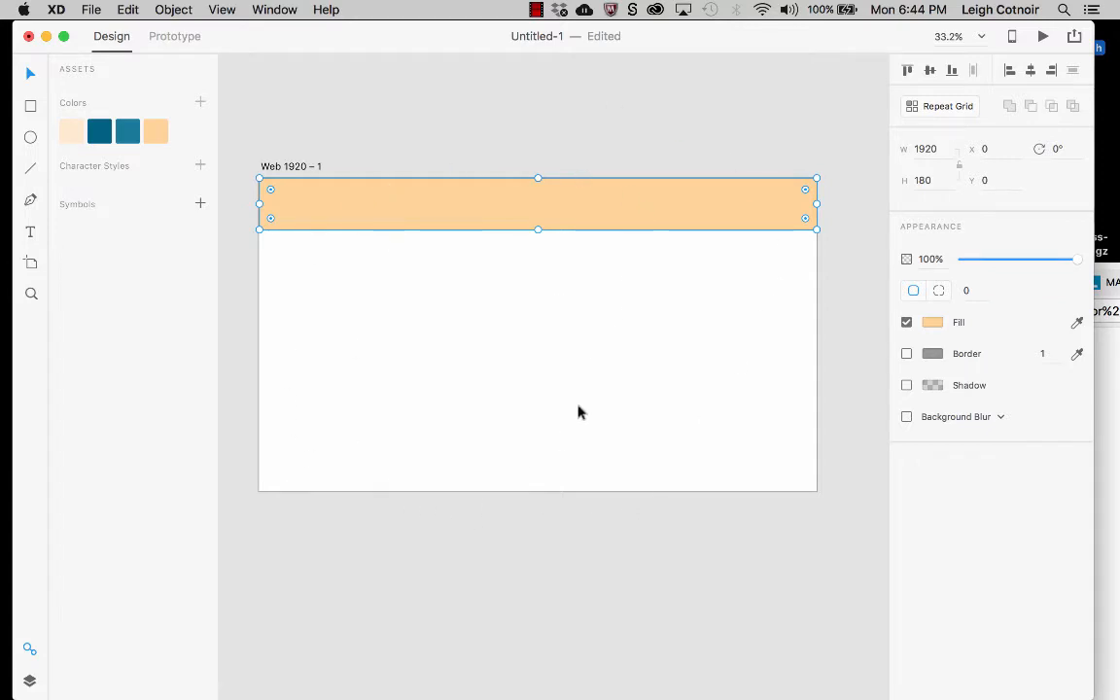
Preview the Web 1920 artboard to judge the header band's height, and close the preview
scroll(577, 412, "up", 3)
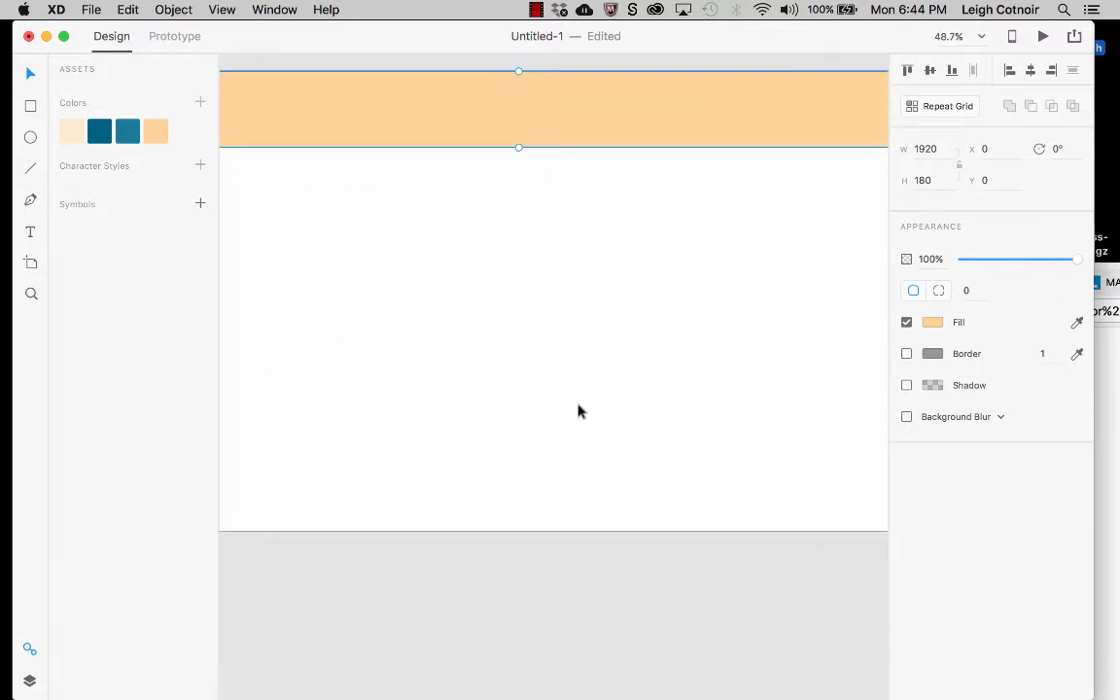
scroll(577, 412, "down", 4)
scroll(577, 416, "up", 1)
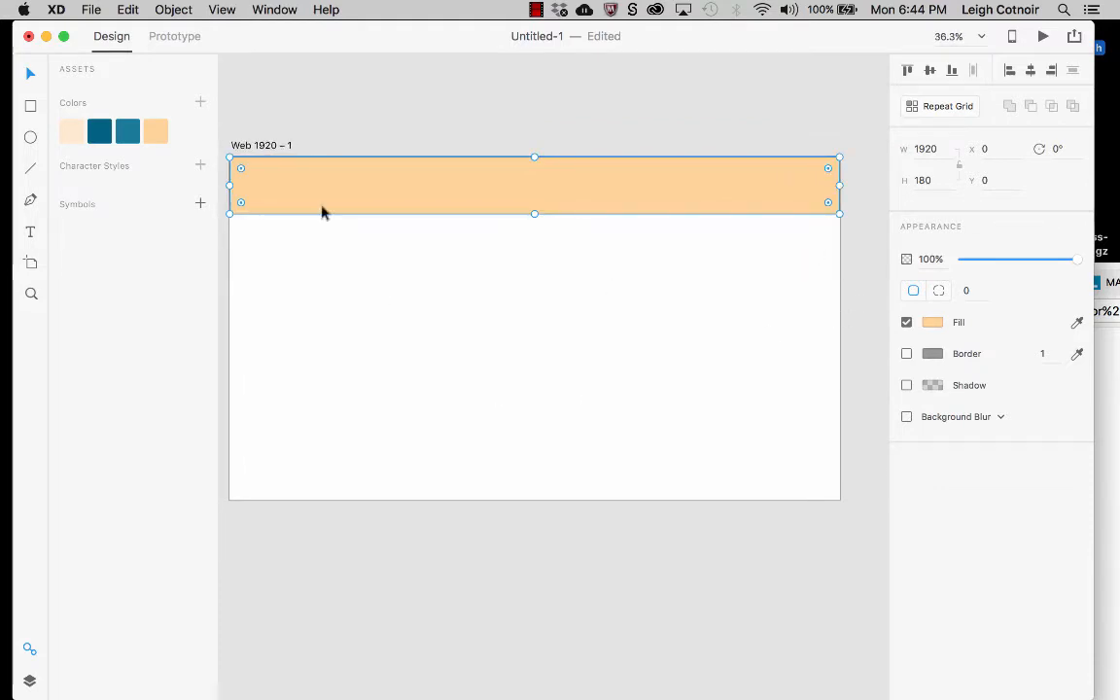
left_click(258, 146)
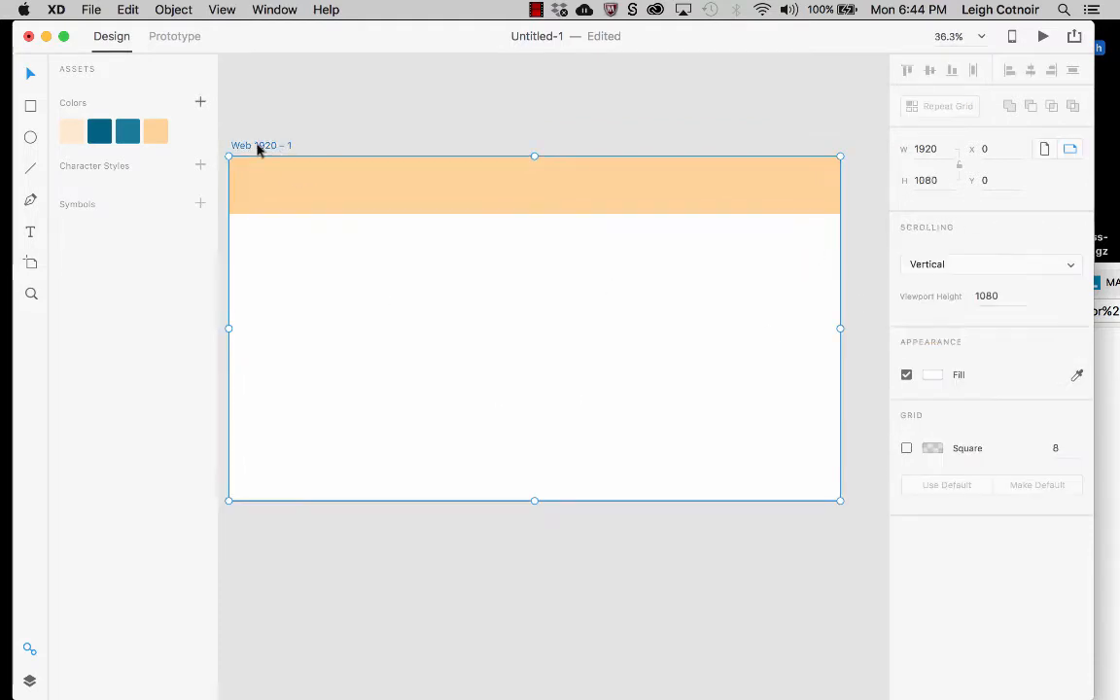
left_click(1043, 36)
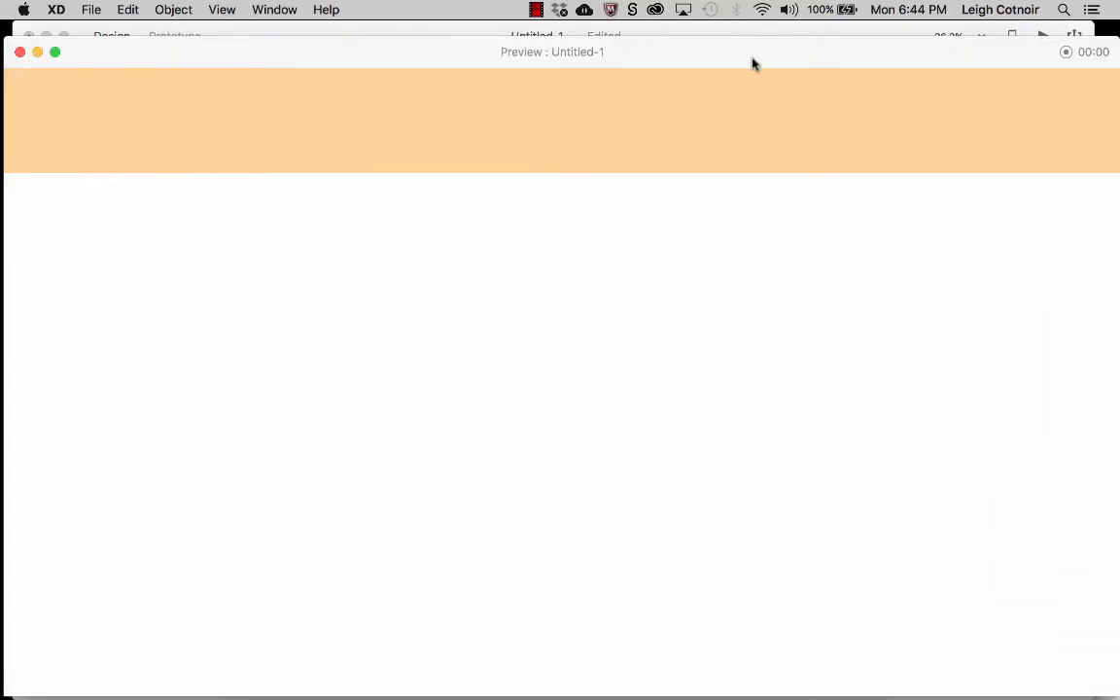
left_click_drag(752, 62, 756, 34)
left_click(23, 36)
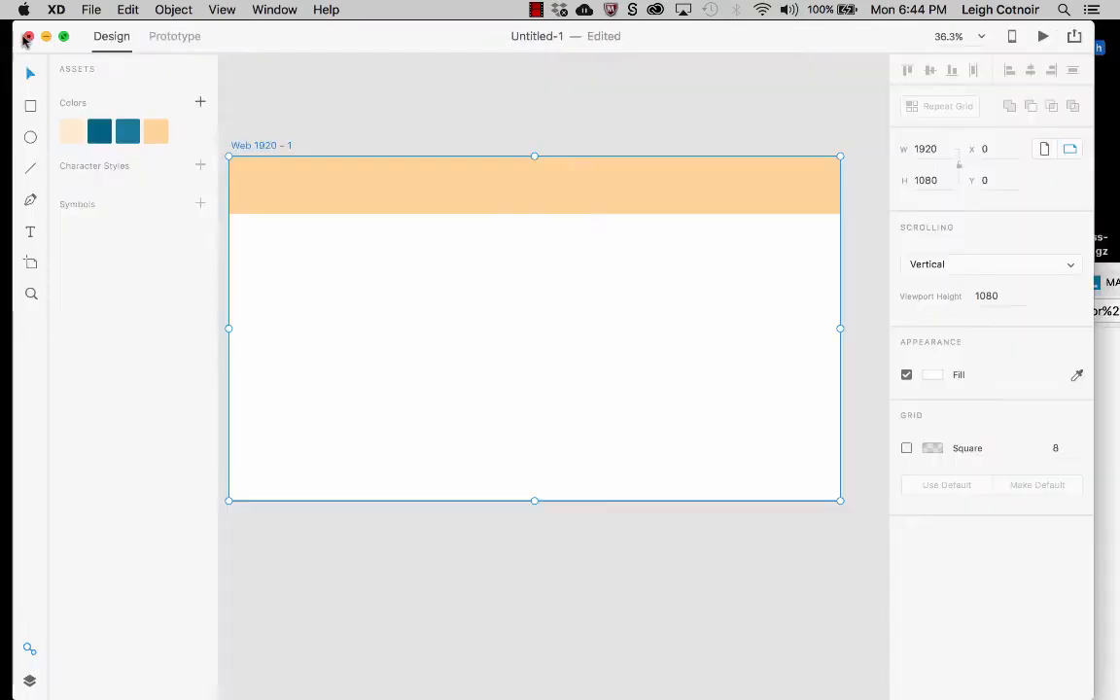
Try a height of 200 for the header band and check it in the preview
left_click(564, 199)
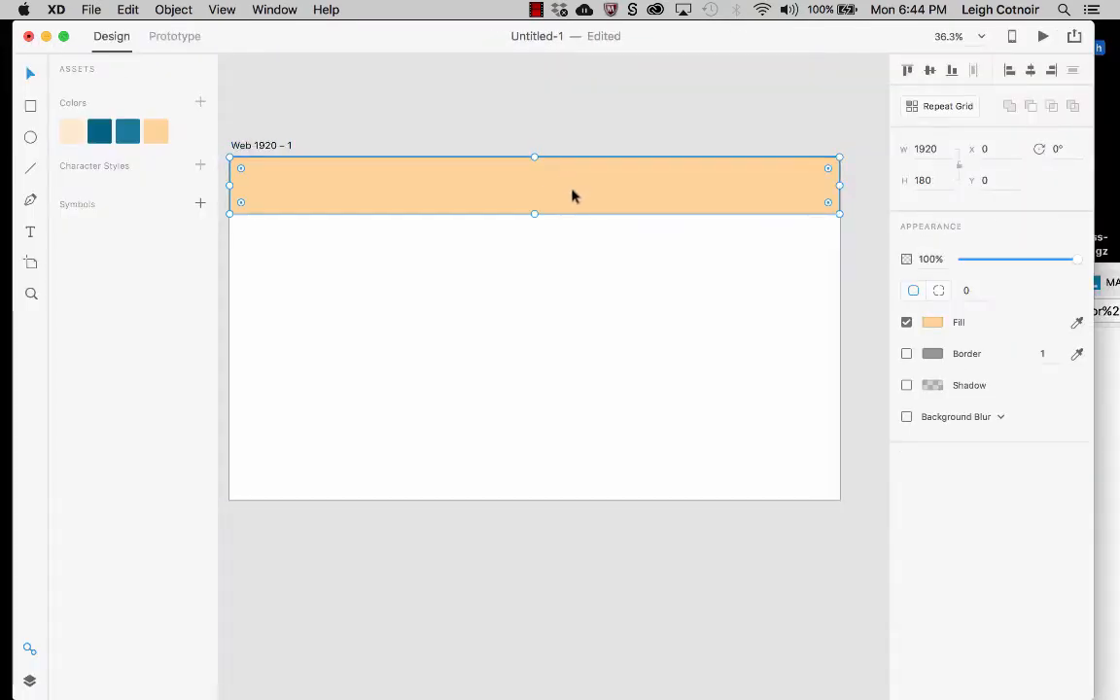
left_click(922, 180)
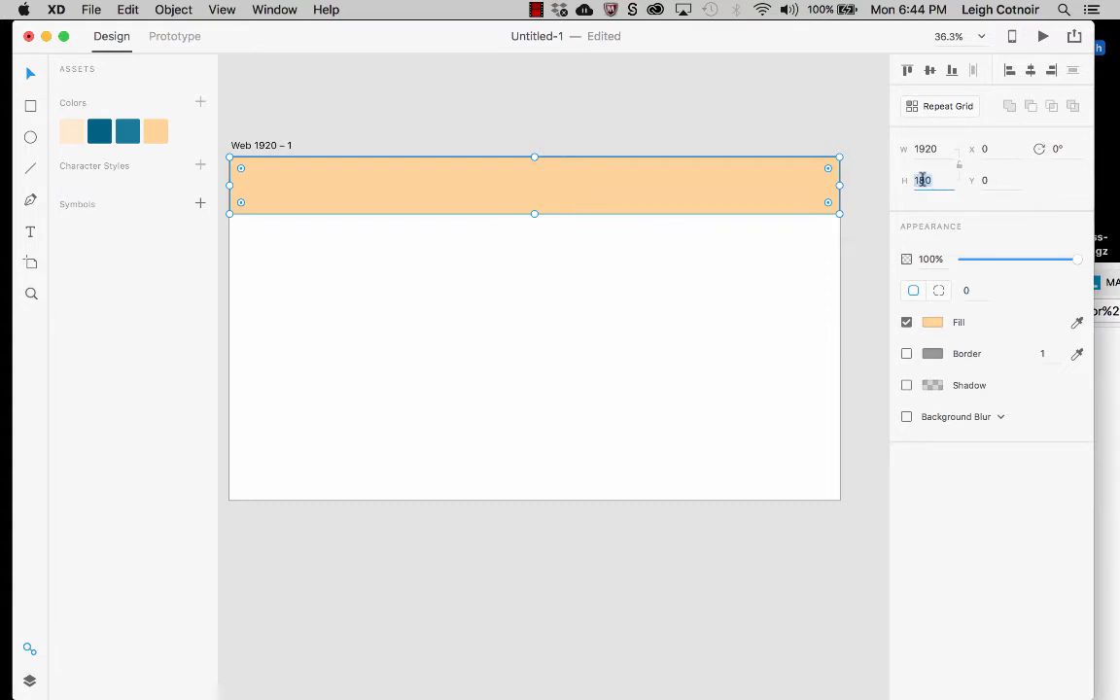
type("200")
key("Return")
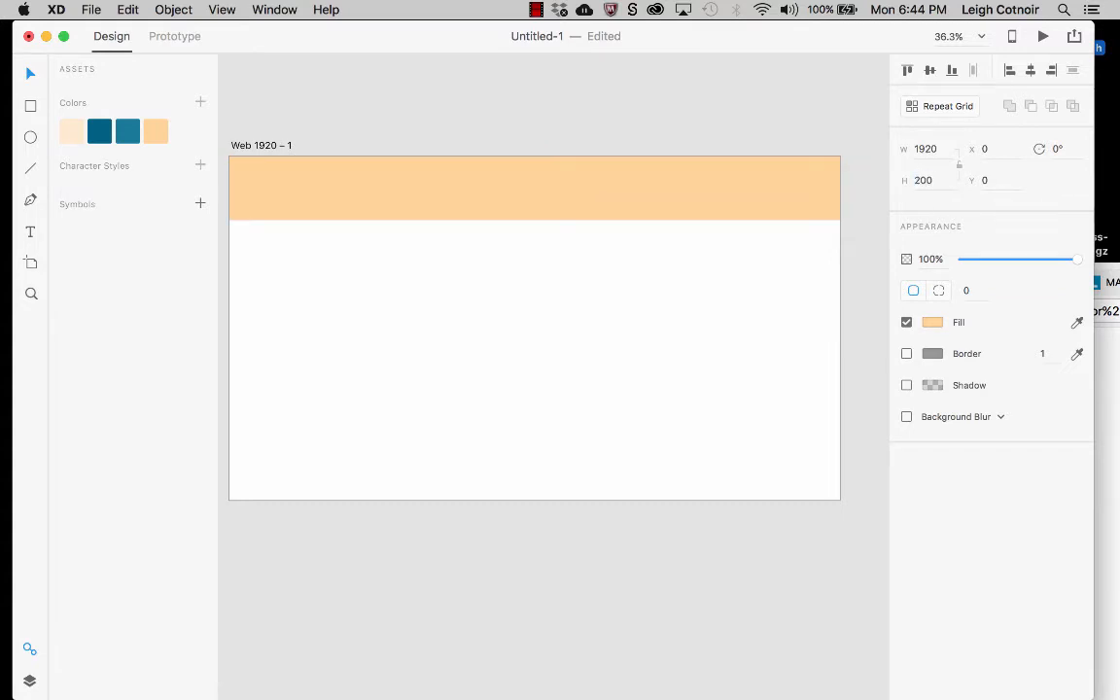
left_click(1040, 37)
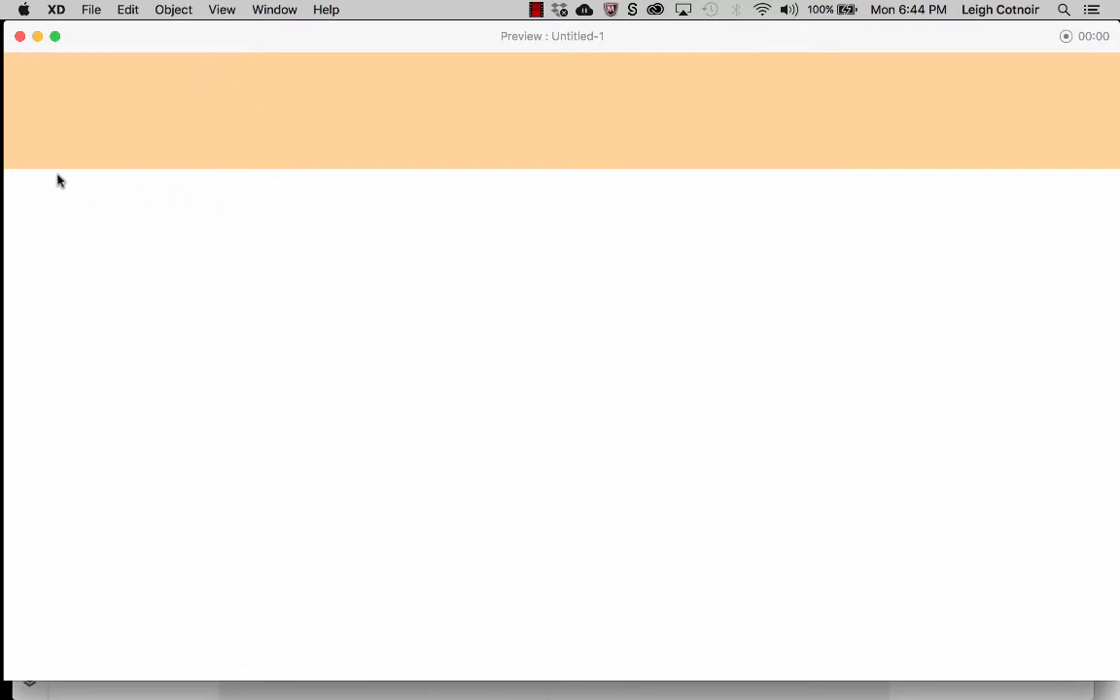
left_click(20, 36)
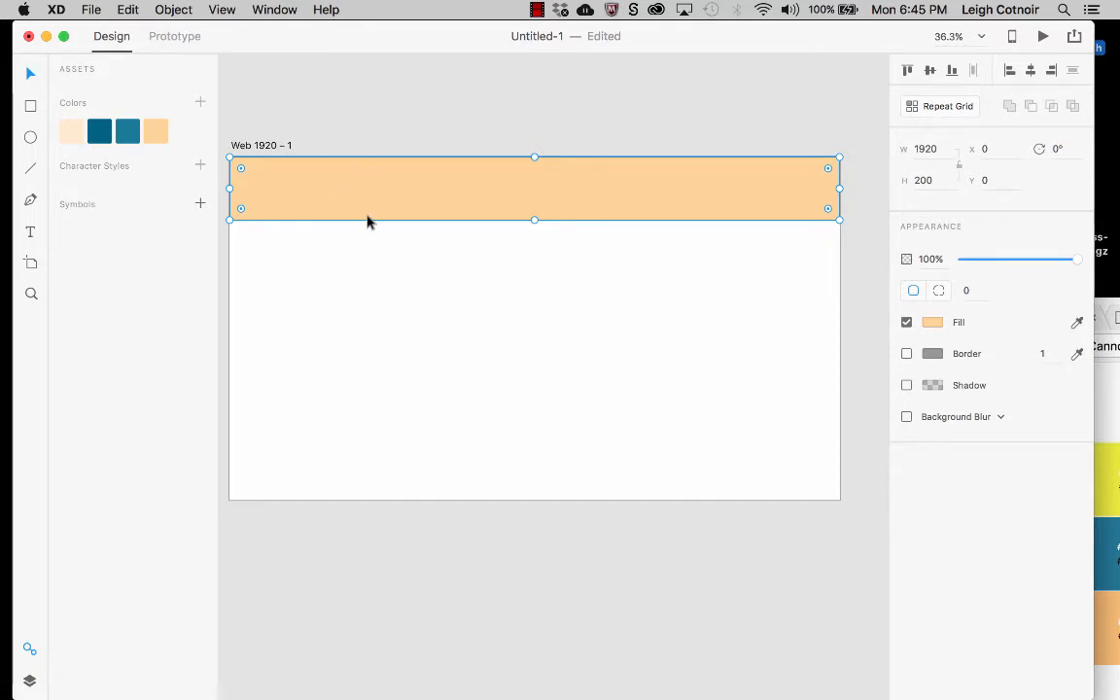
Set the orange header band's height to 170 and deselect it
left_click(923, 184)
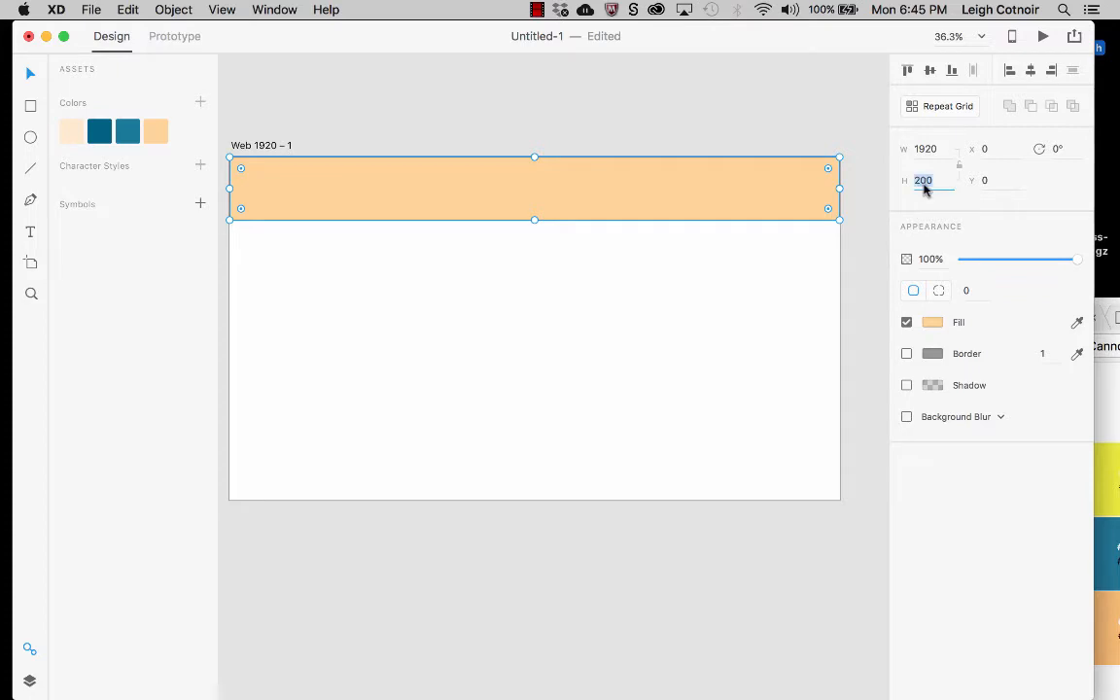
type("170")
key("Return")
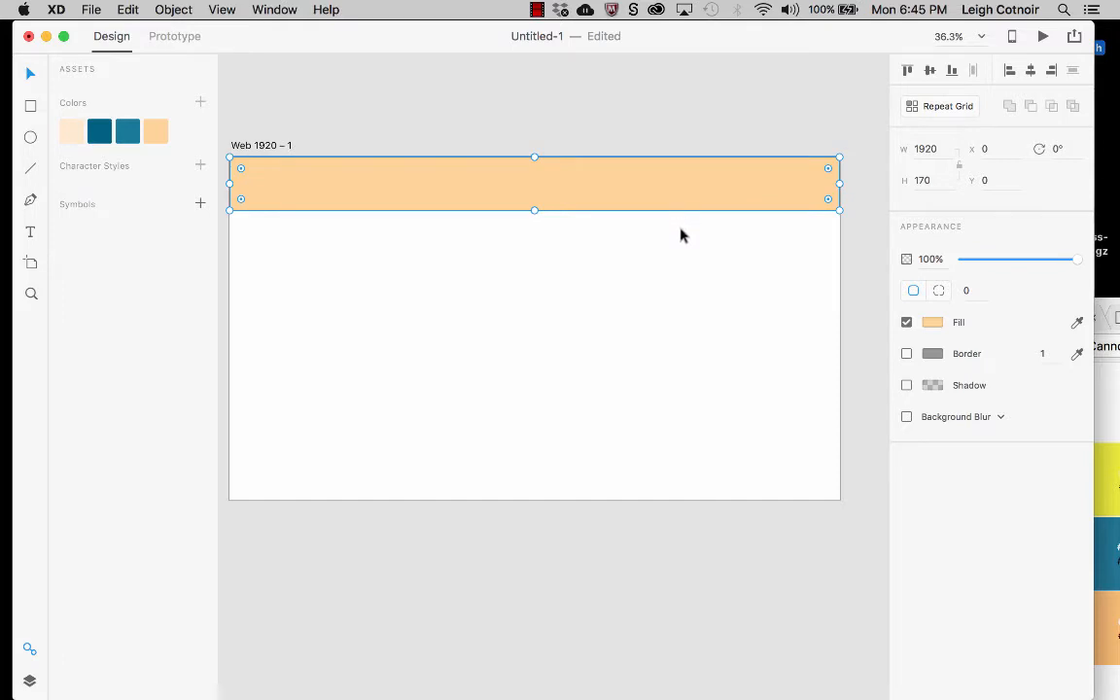
left_click(338, 265)
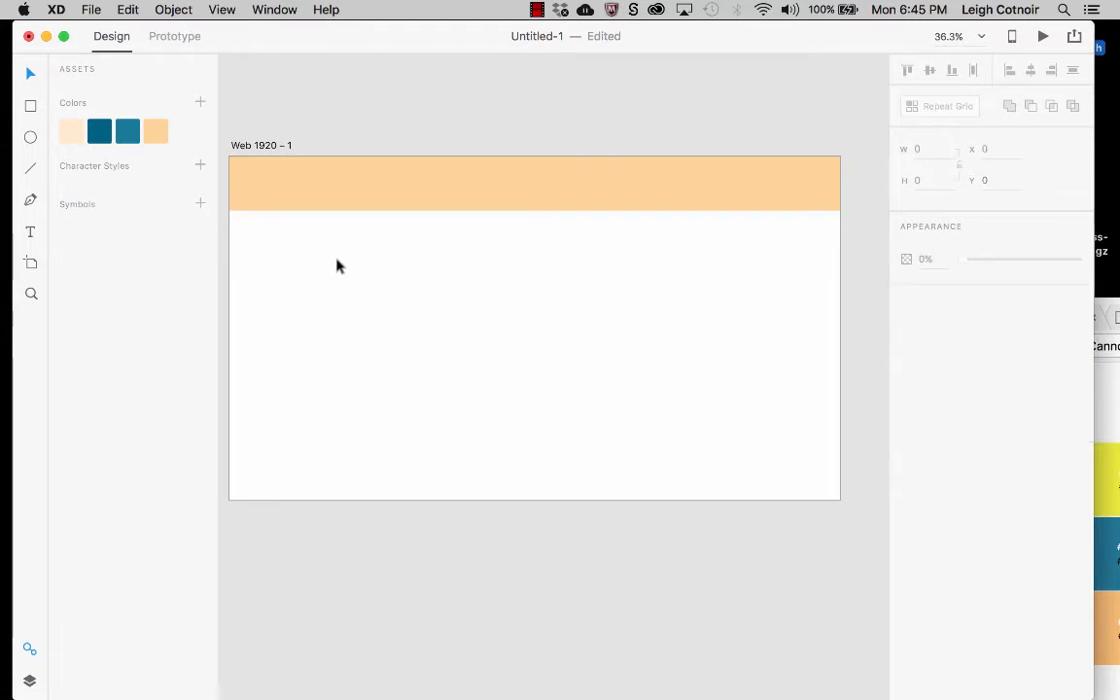
Draw a second rectangle 1920 wide directly beneath the orange header band and set its height to 70
left_click(34, 107)
left_click_drag(231, 215, 836, 236)
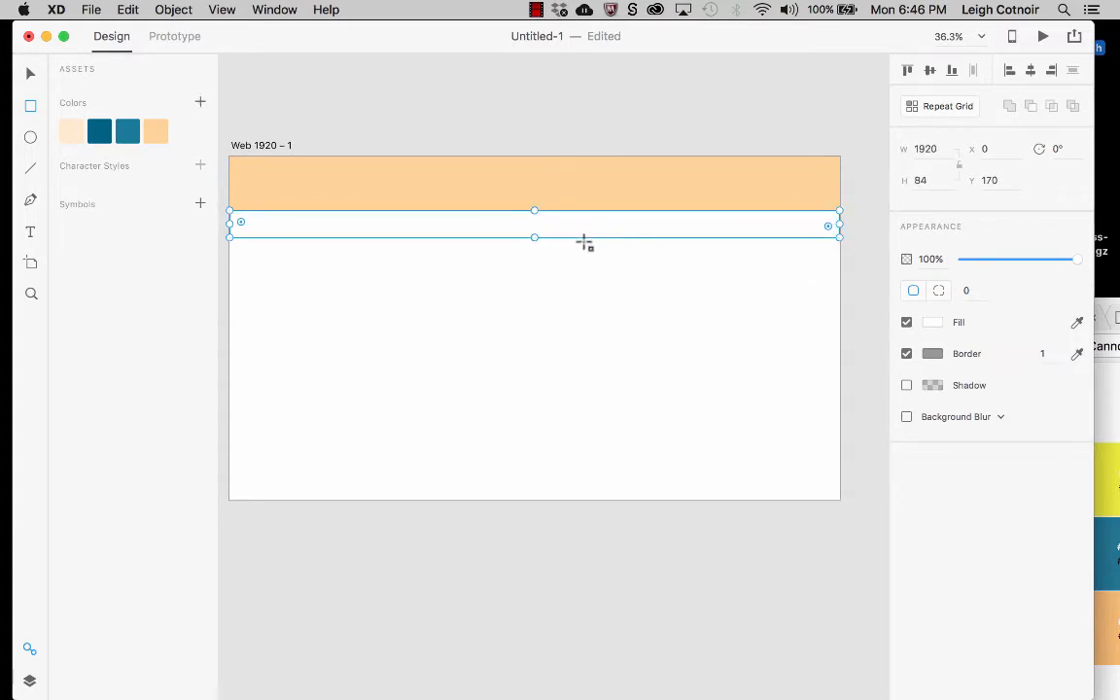
double_click(922, 182)
type("70")
key("Return")
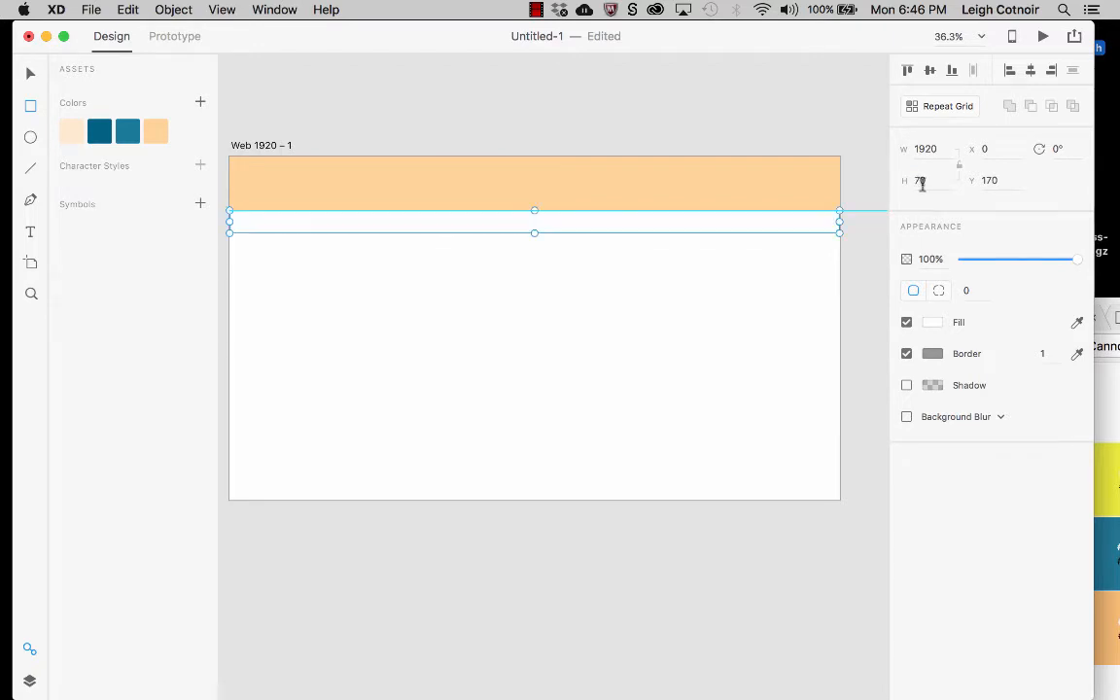
Fill the new band below the header with the saved teal #1C7B9B and deselect it
left_click(127, 133)
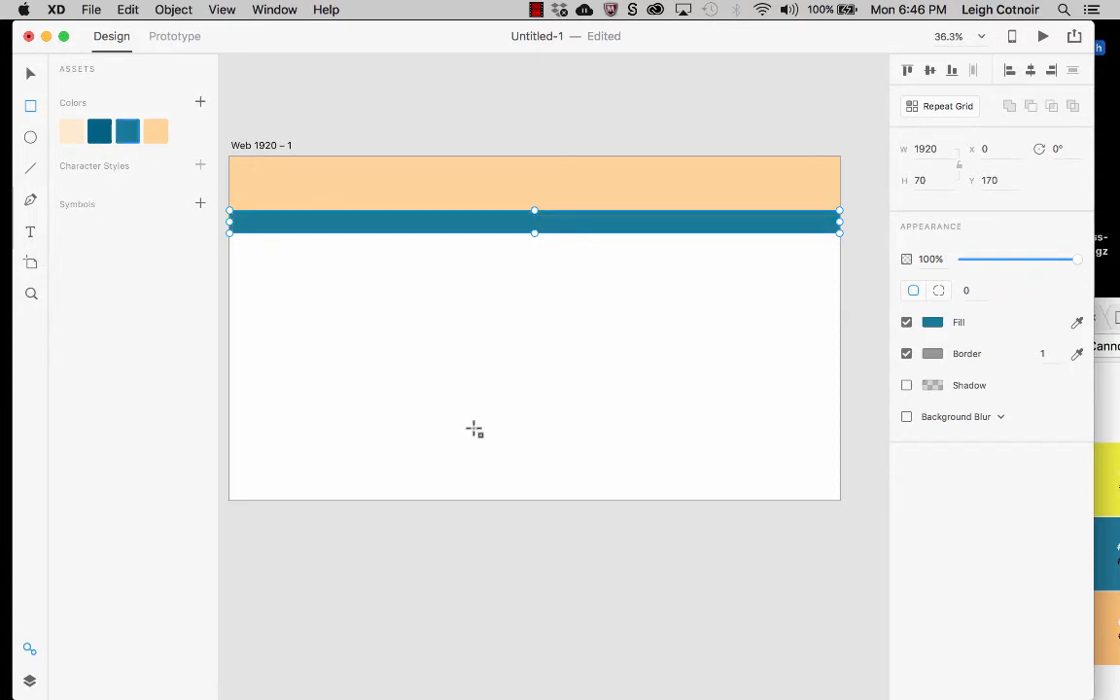
left_click(31, 70)
left_click(456, 330)
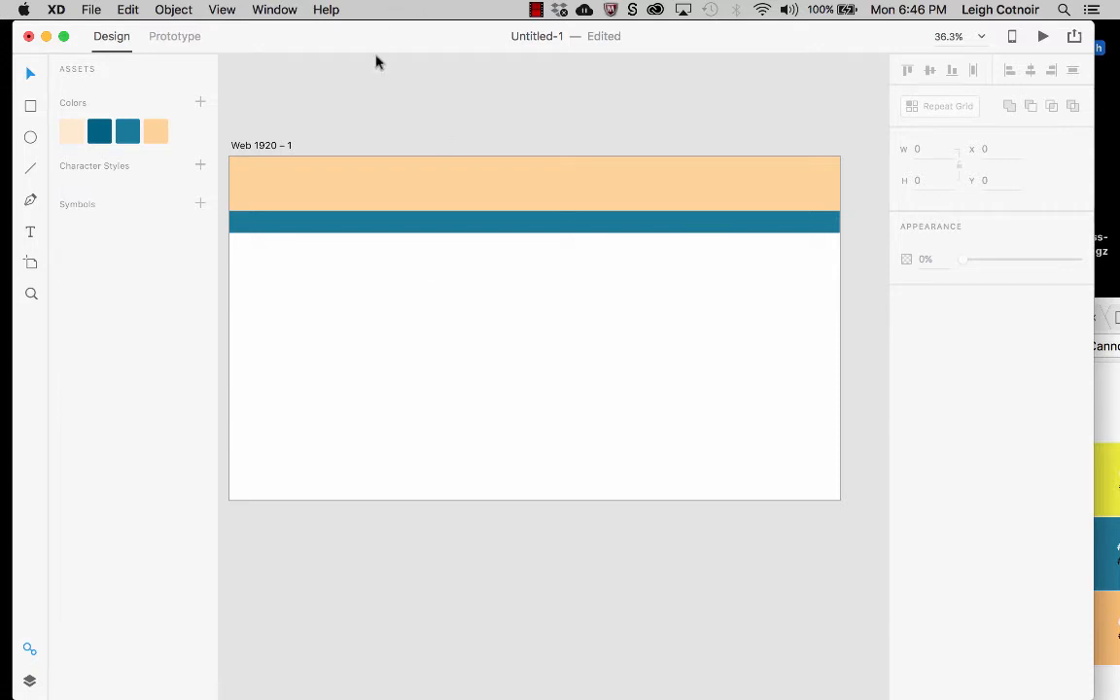
Save the document as "cannon electric mockup" in the mockup folder on the Desktop
mouse_move(392, 47)
left_mouse_down()
mouse_move(420, 65)
mouse_move(400, 50)
left_mouse_up()
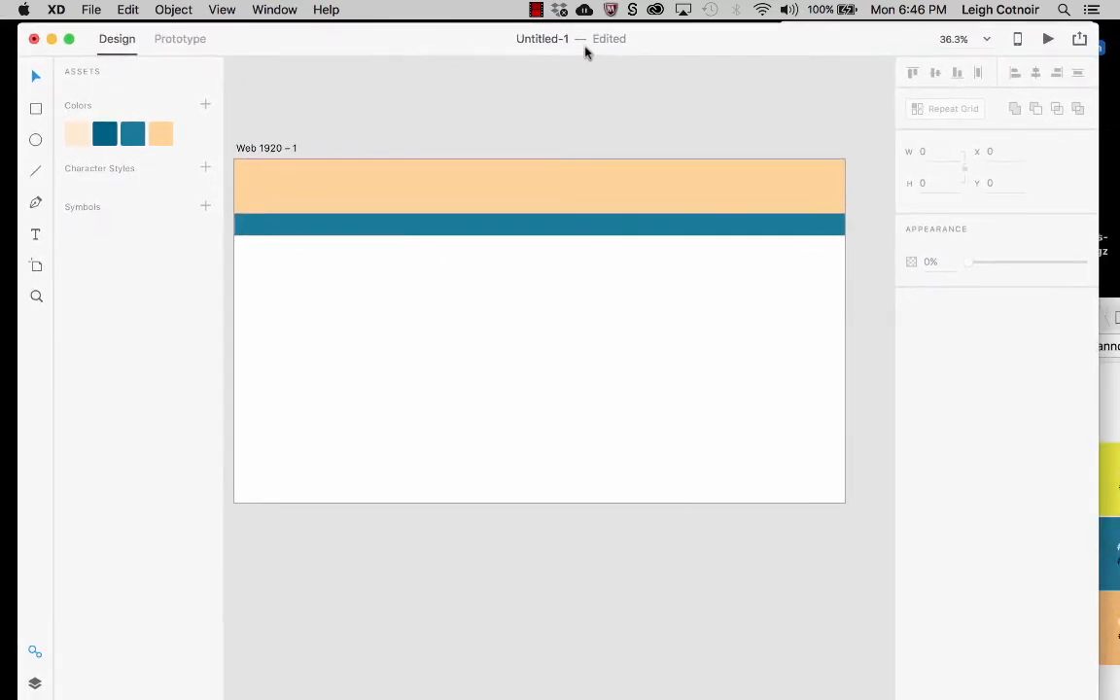
key("super+s")
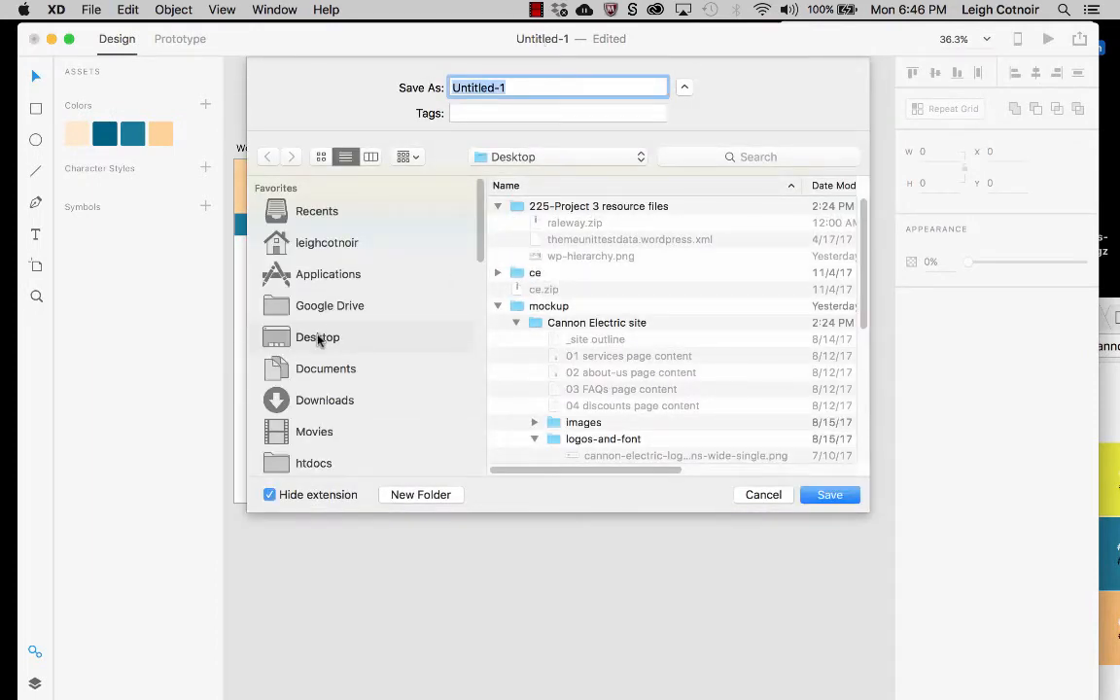
left_click(498, 206)
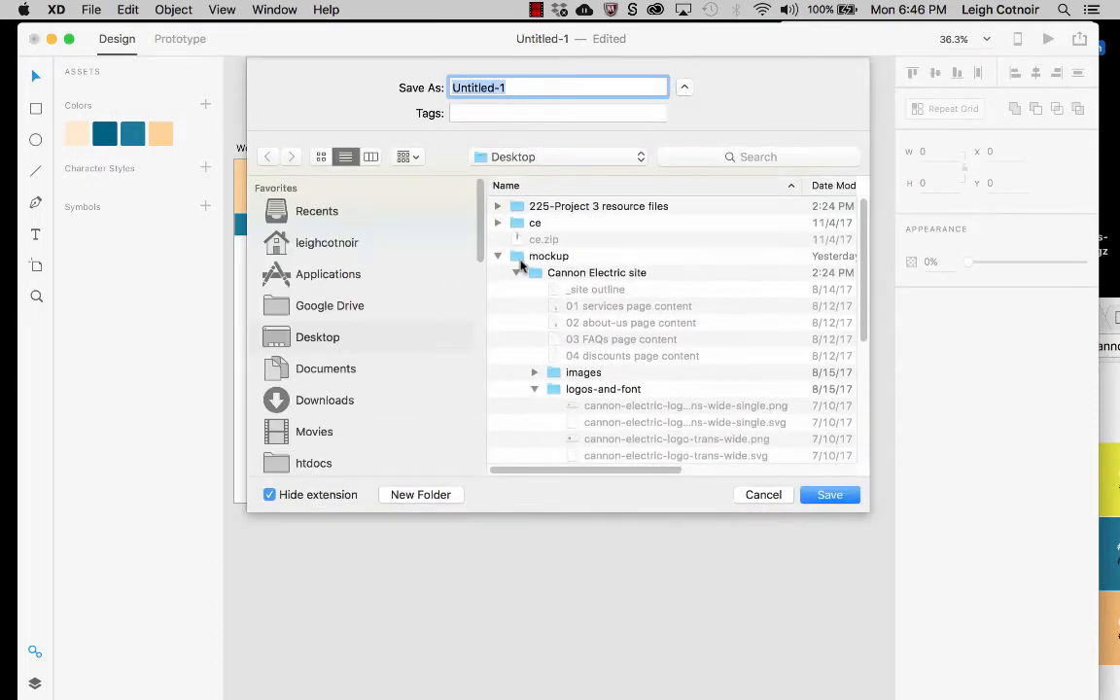
left_click(519, 257)
double_click(516, 257)
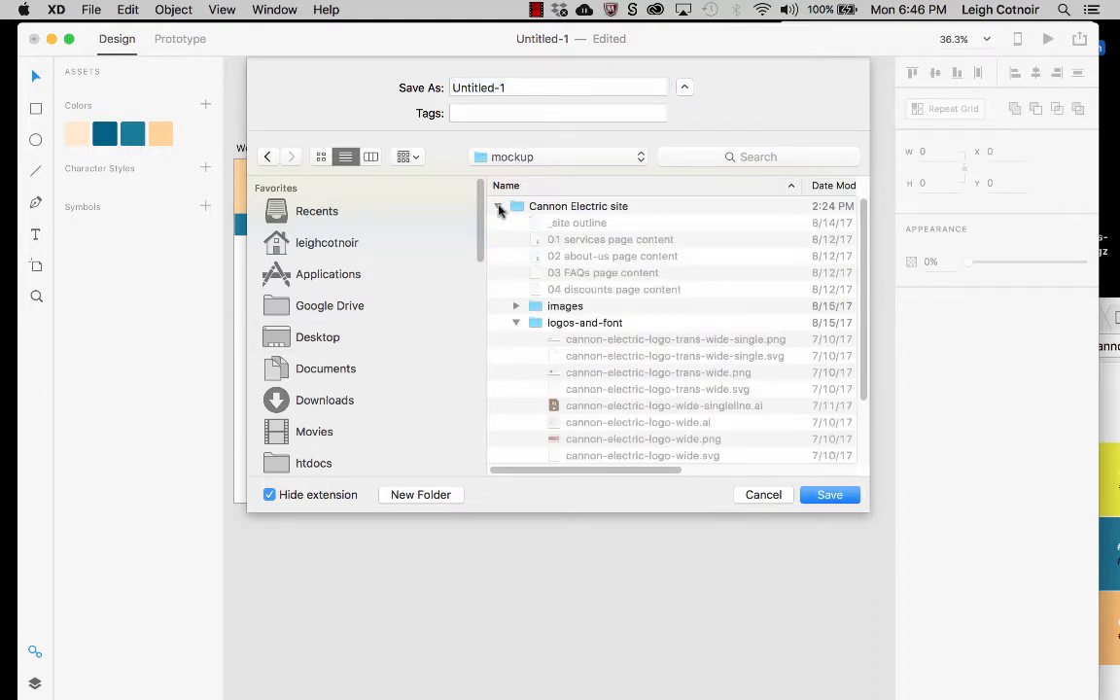
left_click(497, 208)
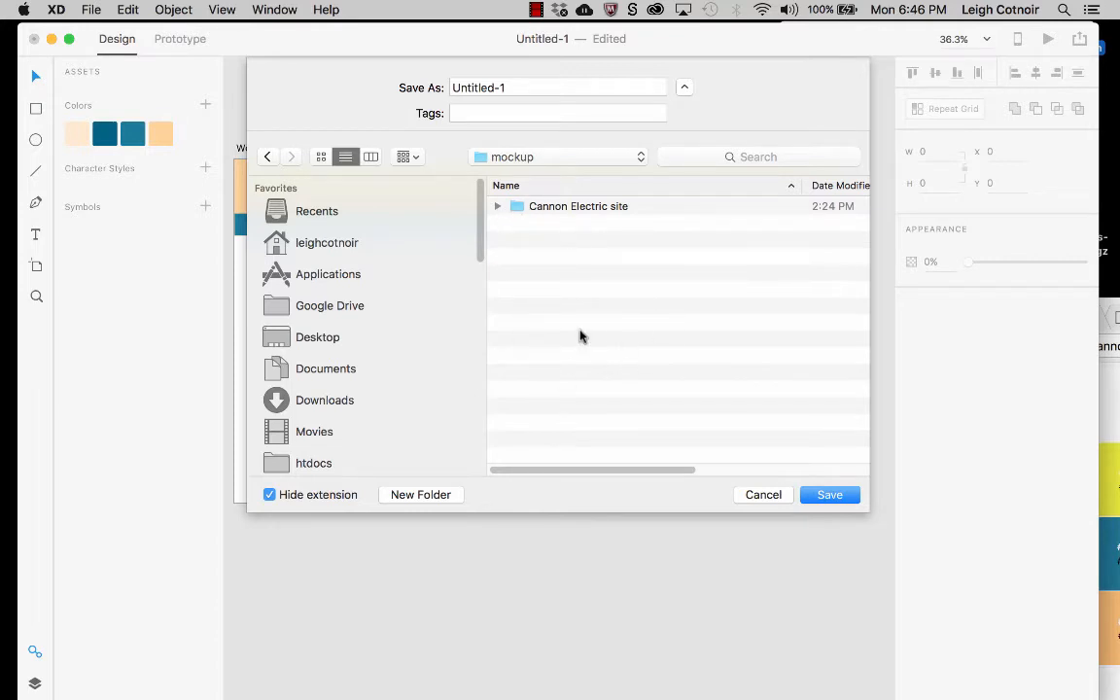
triple_click(518, 89)
type("canno")
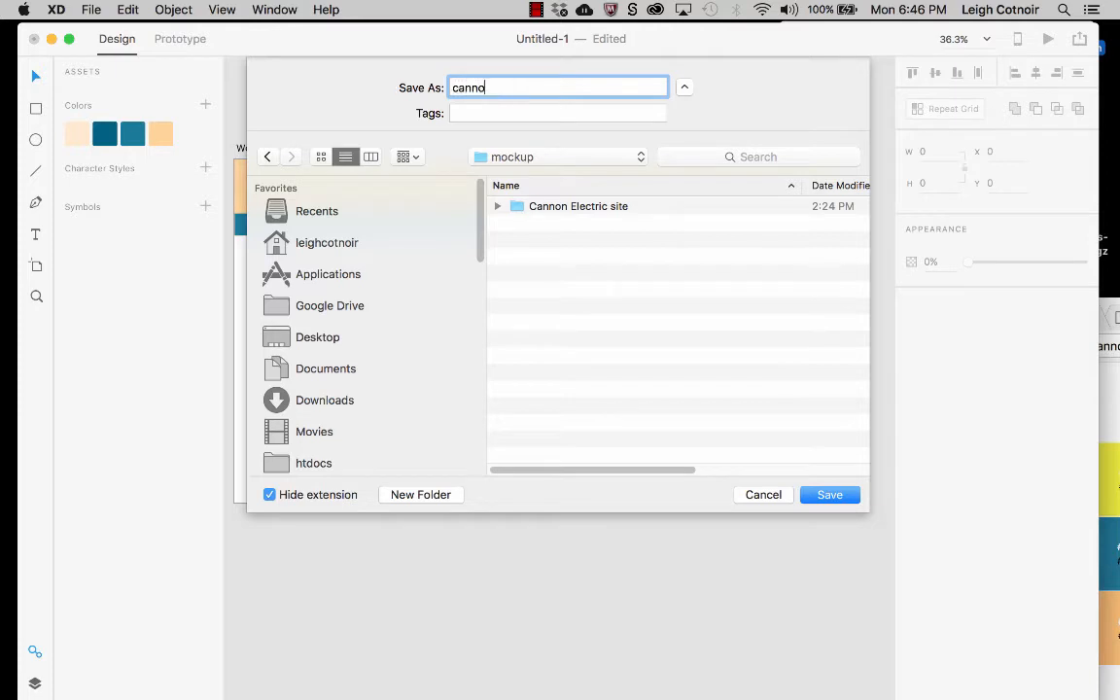
type("n electric mockup")
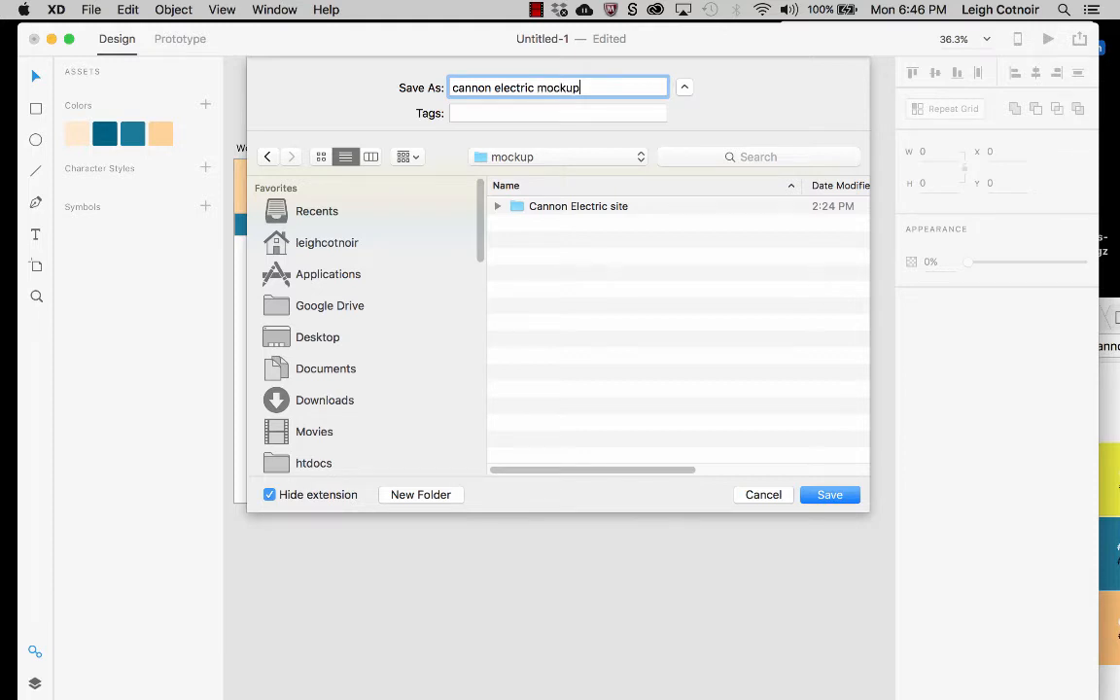
left_click(831, 494)
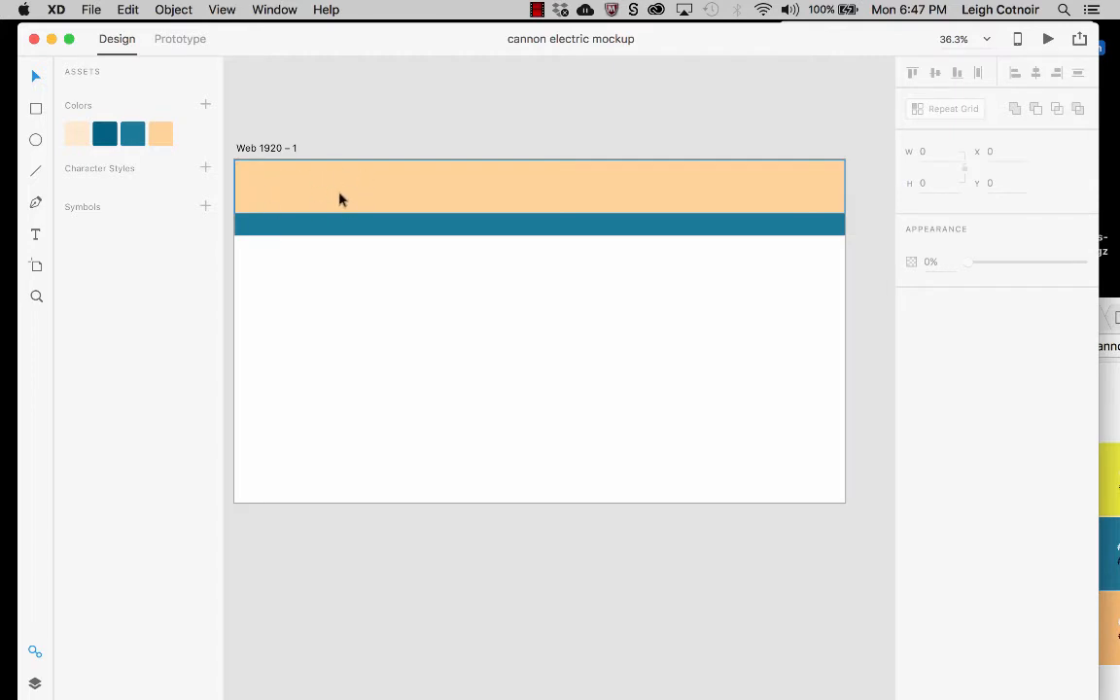
Start importing a file and expand the Cannon Electric site folder to reach its logos-and-font folder
left_click(92, 10)
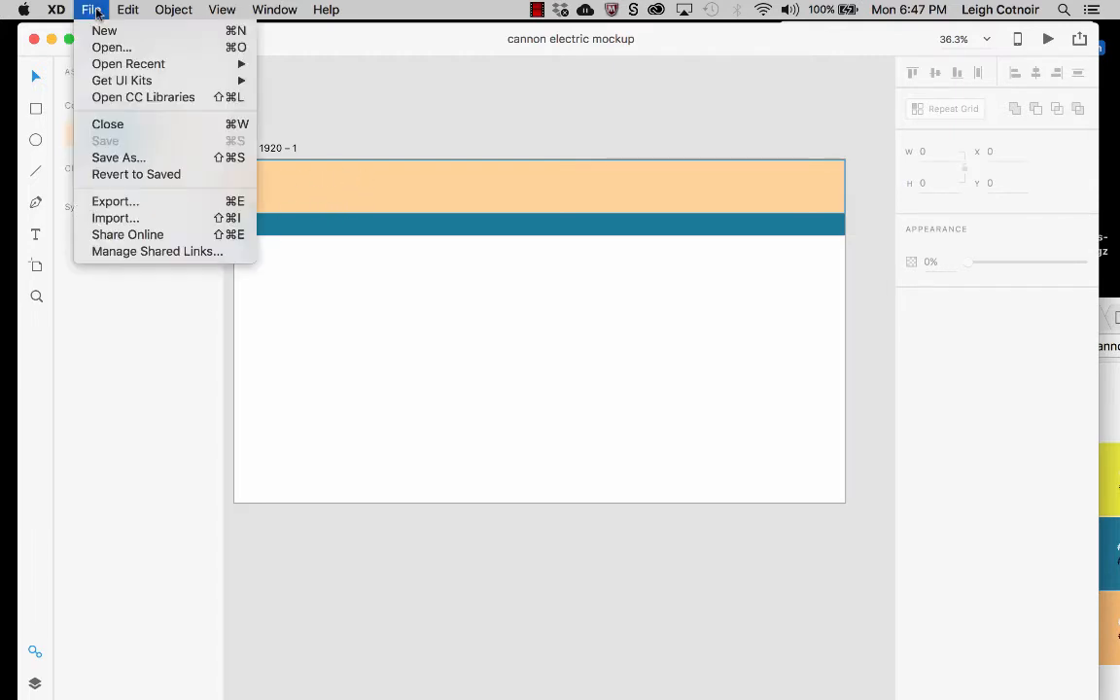
left_click(121, 218)
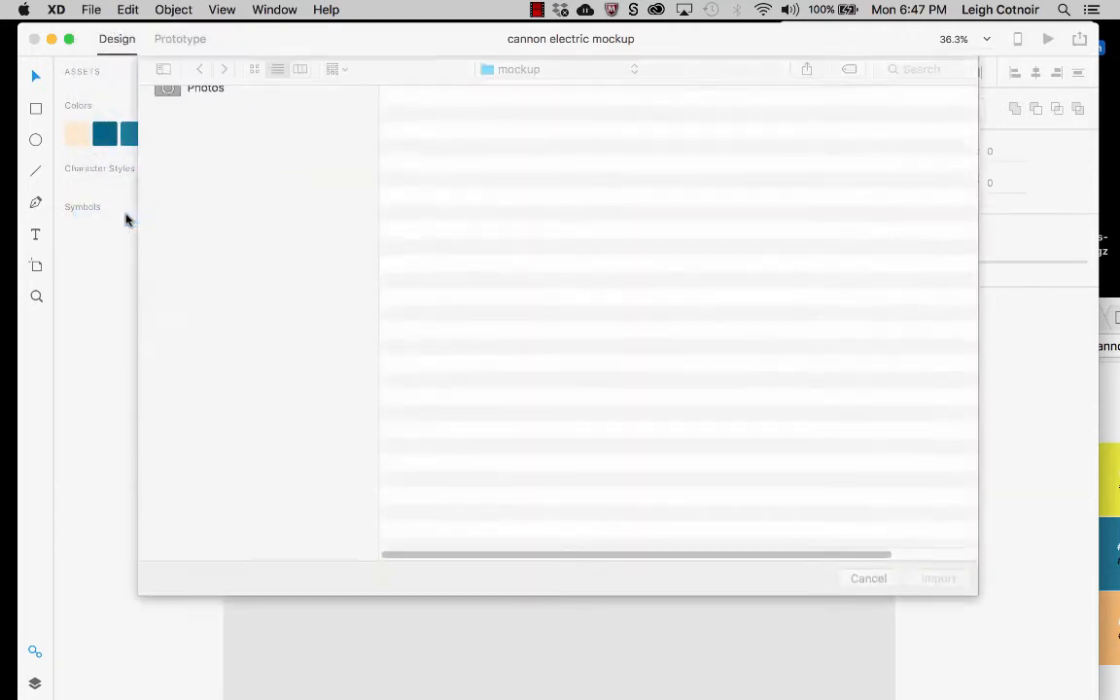
left_click(389, 137)
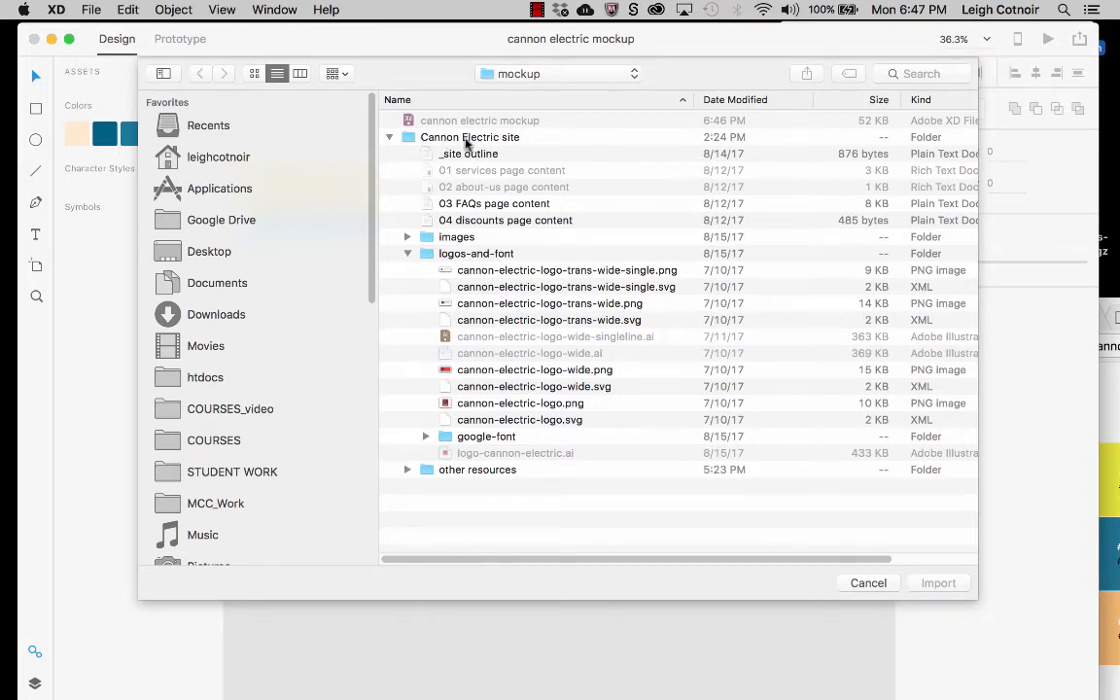
left_click(391, 253)
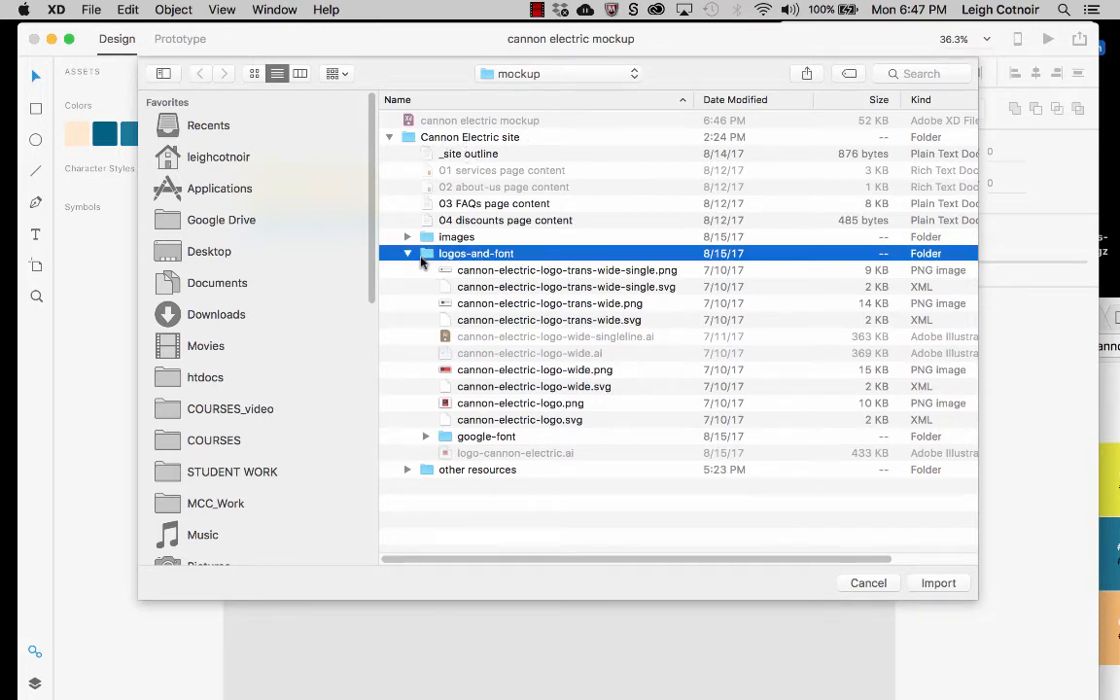
Preview the files in the logos-and-font folder, comparing the PNG and SVG versions of the transparent wide logos
left_click(483, 422)
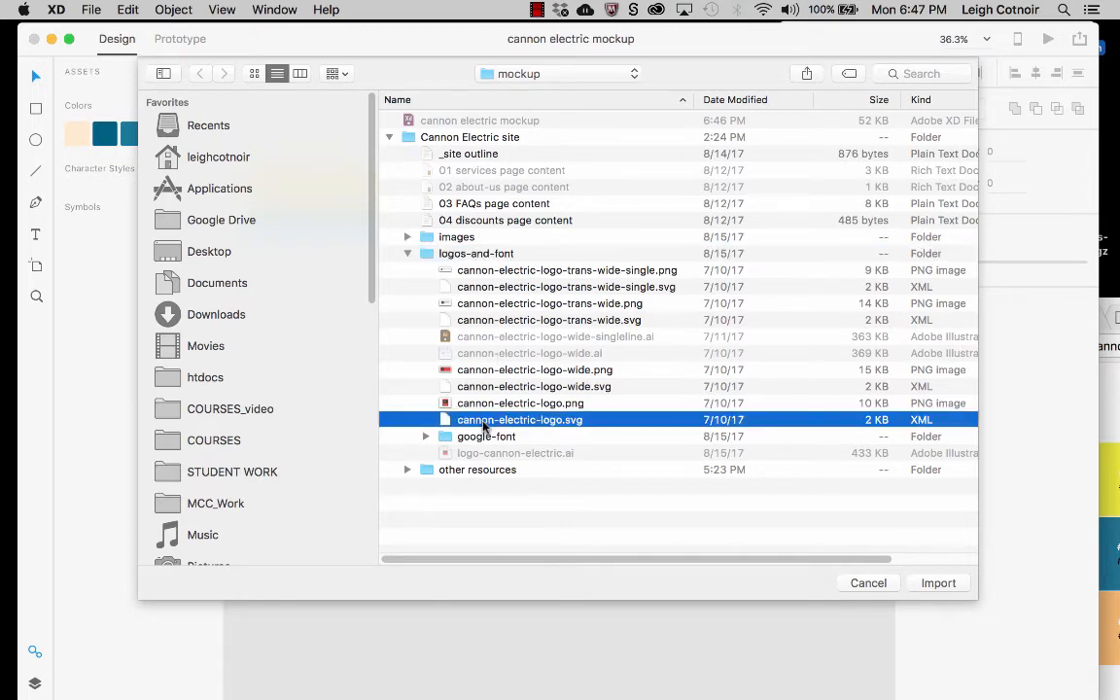
key("space")
key("space")
left_click(481, 275)
key("space")
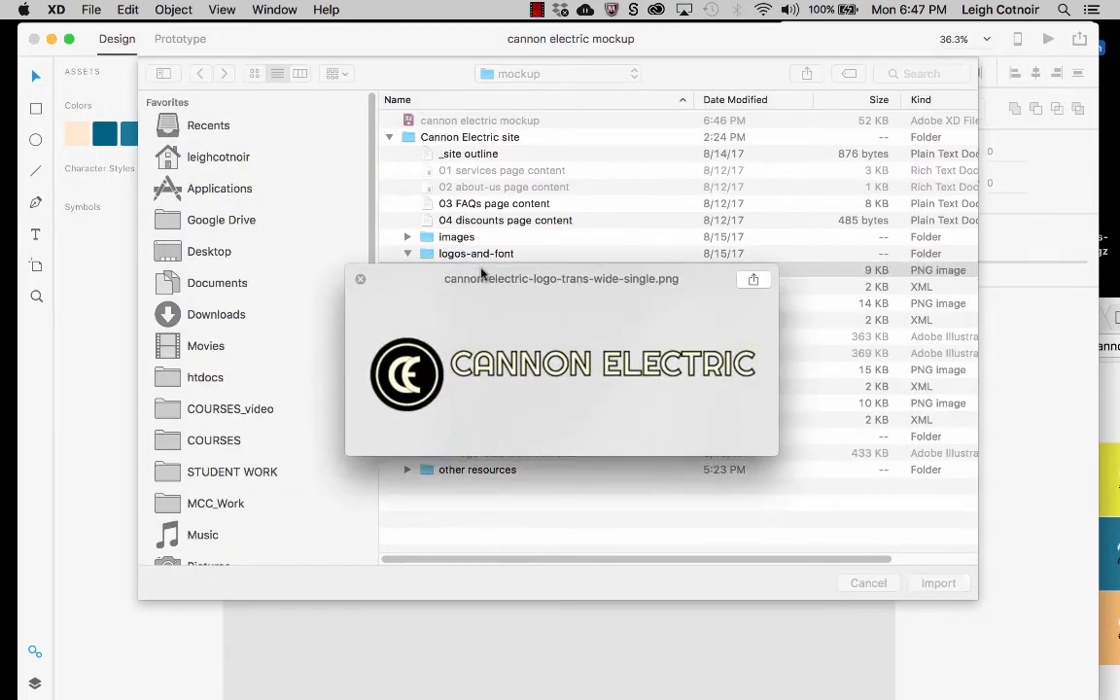
key("Down")
key("Down")
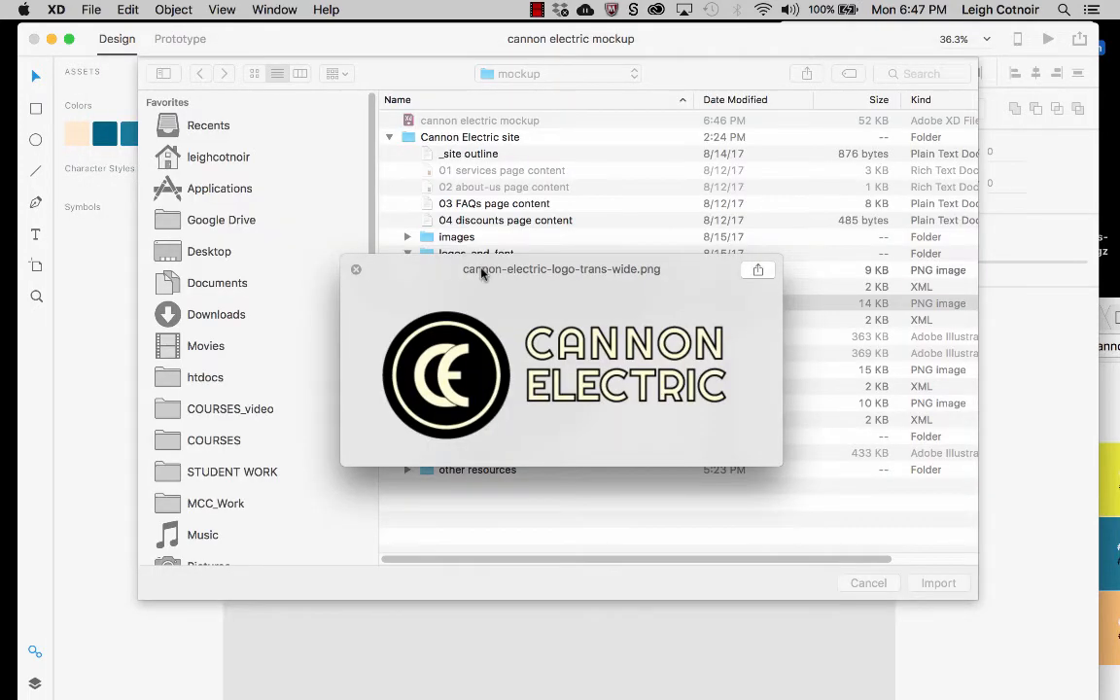
key("Up")
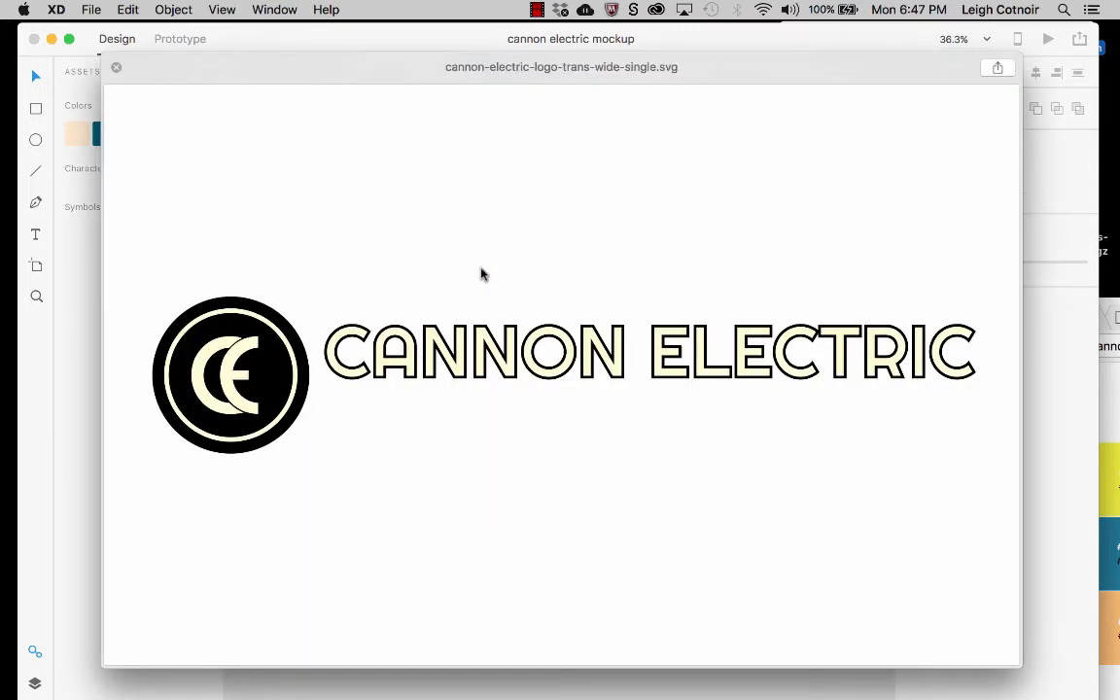
key("Up")
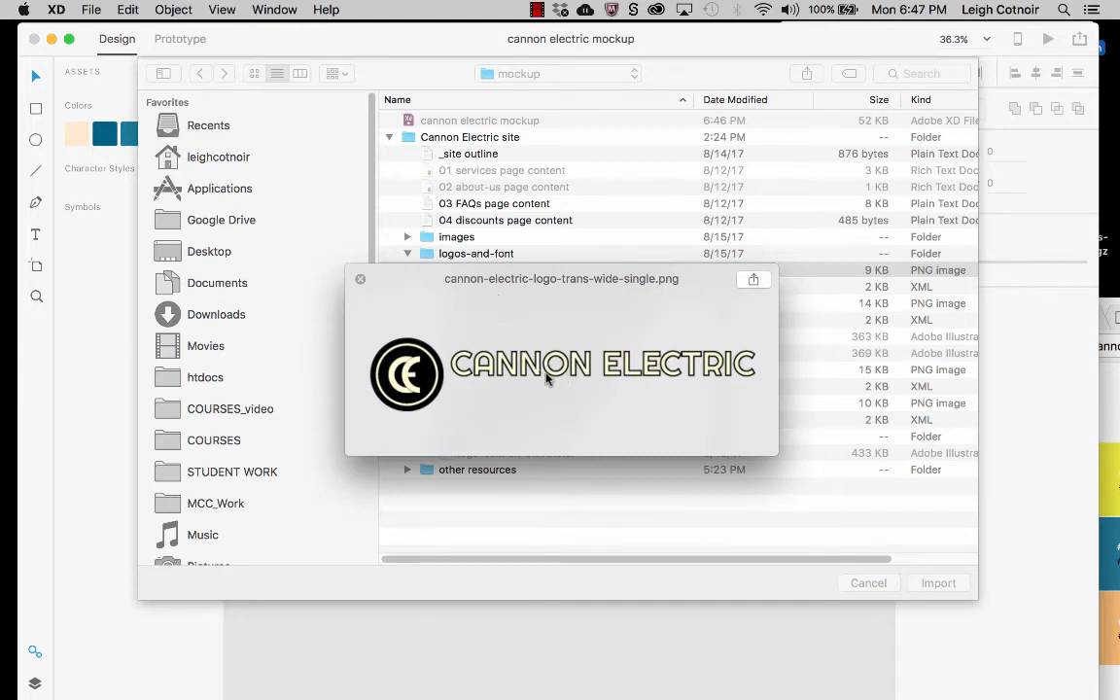
key("space")
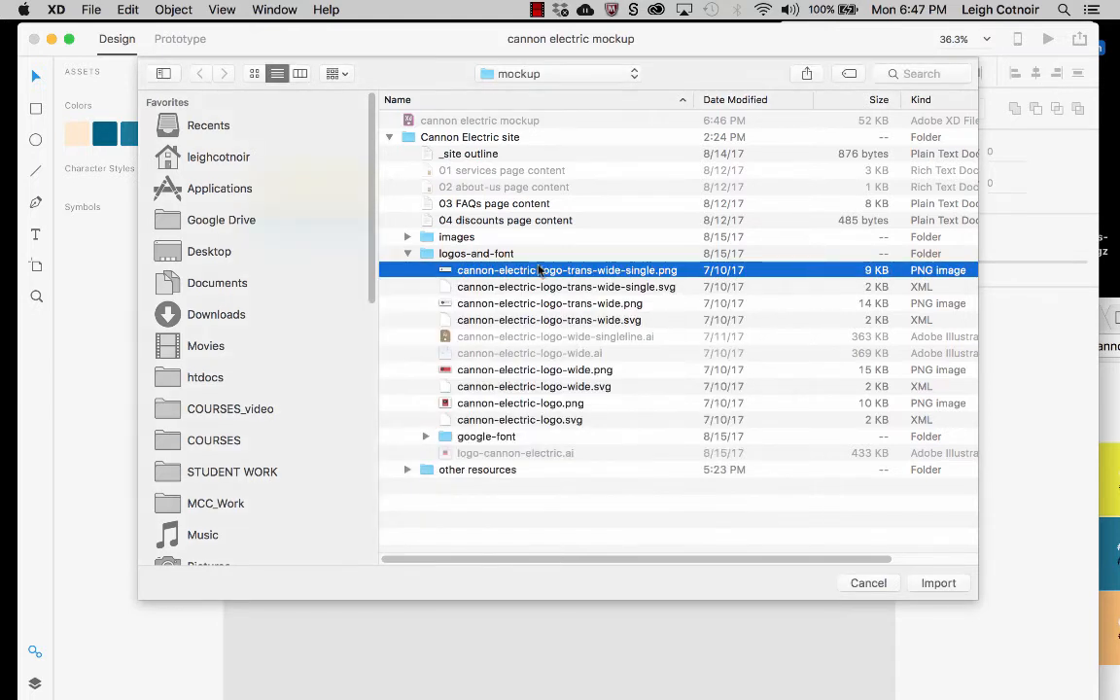
Preview cannon-electric-logo-trans-wide-single.svg and import it into the mockup
left_click(600, 288)
key("space")
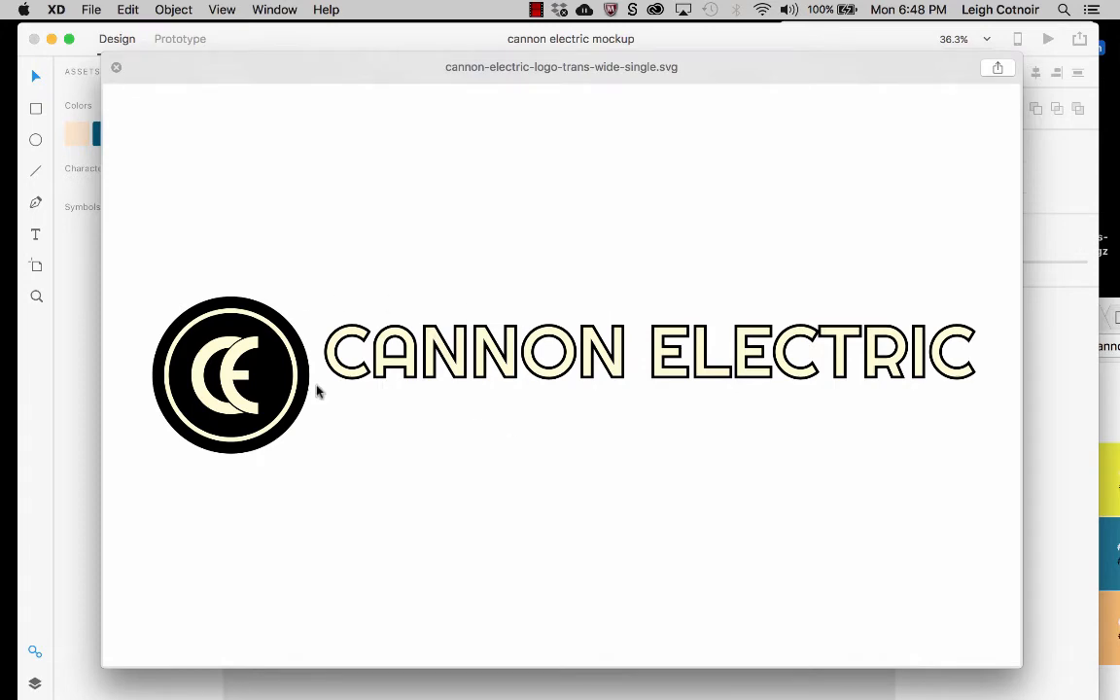
key("space")
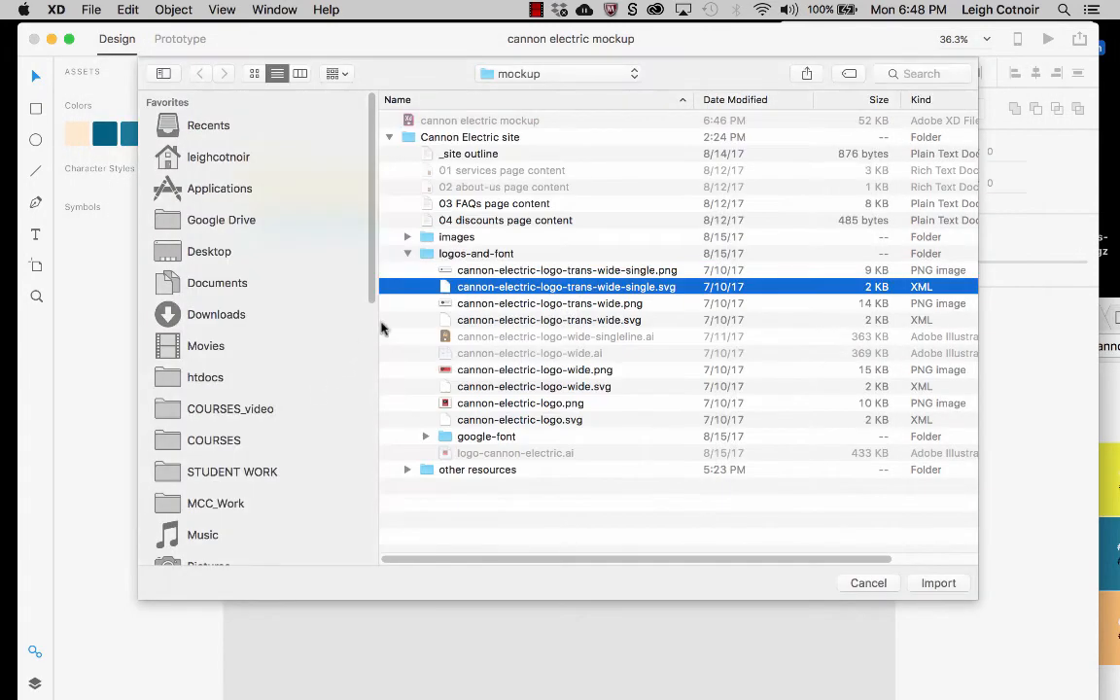
key("space")
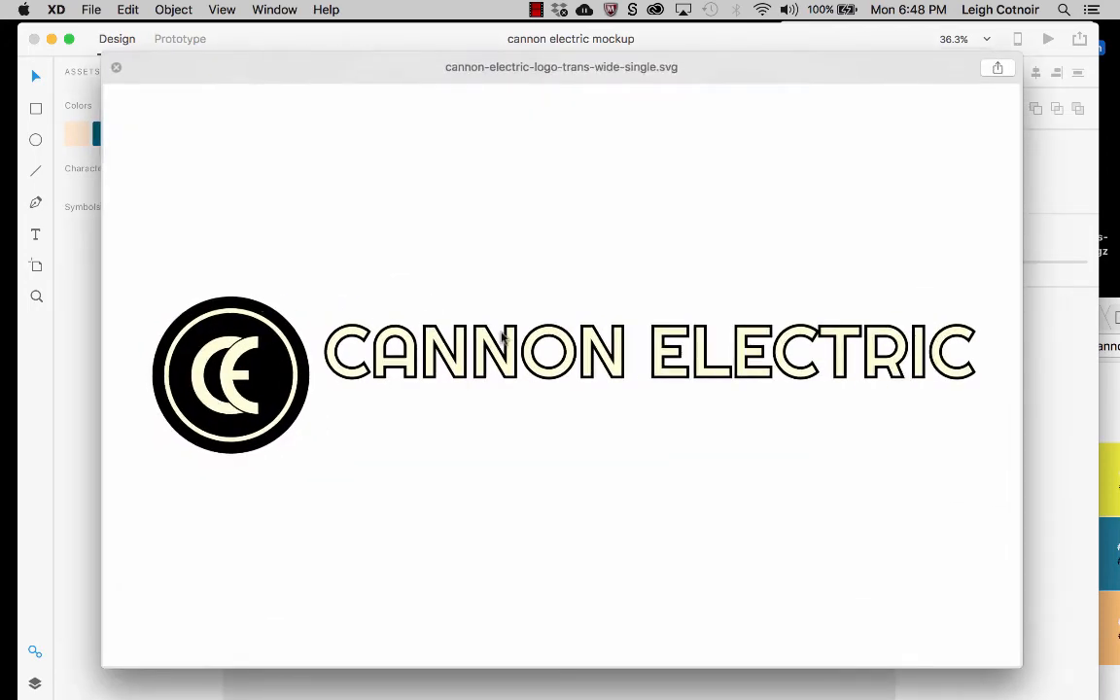
key("space")
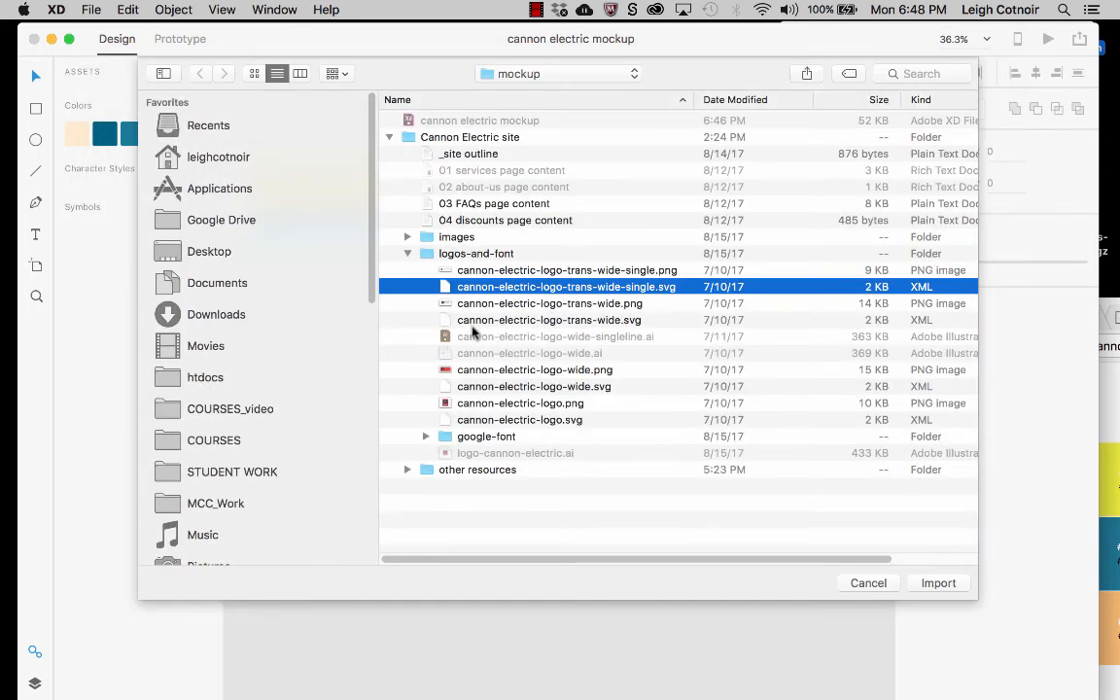
double_click(444, 287)
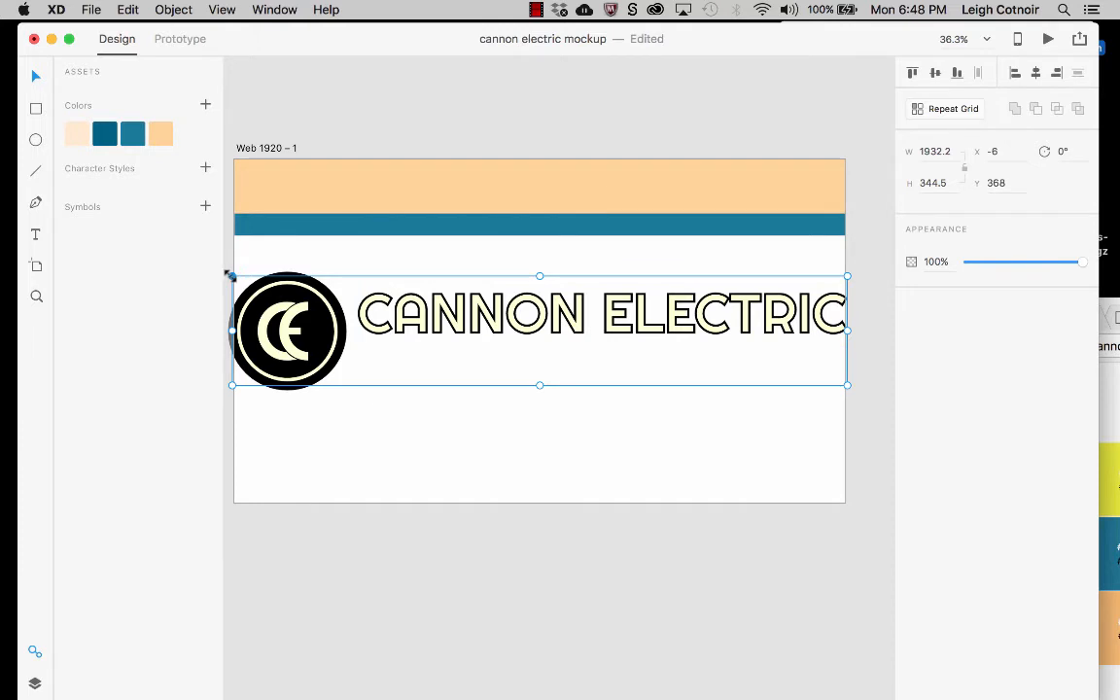
Shrink the imported logo to about 962 wide at about X 187, Y 454, and check the page in the desktop preview
left_click_drag(229, 276, 401, 334)
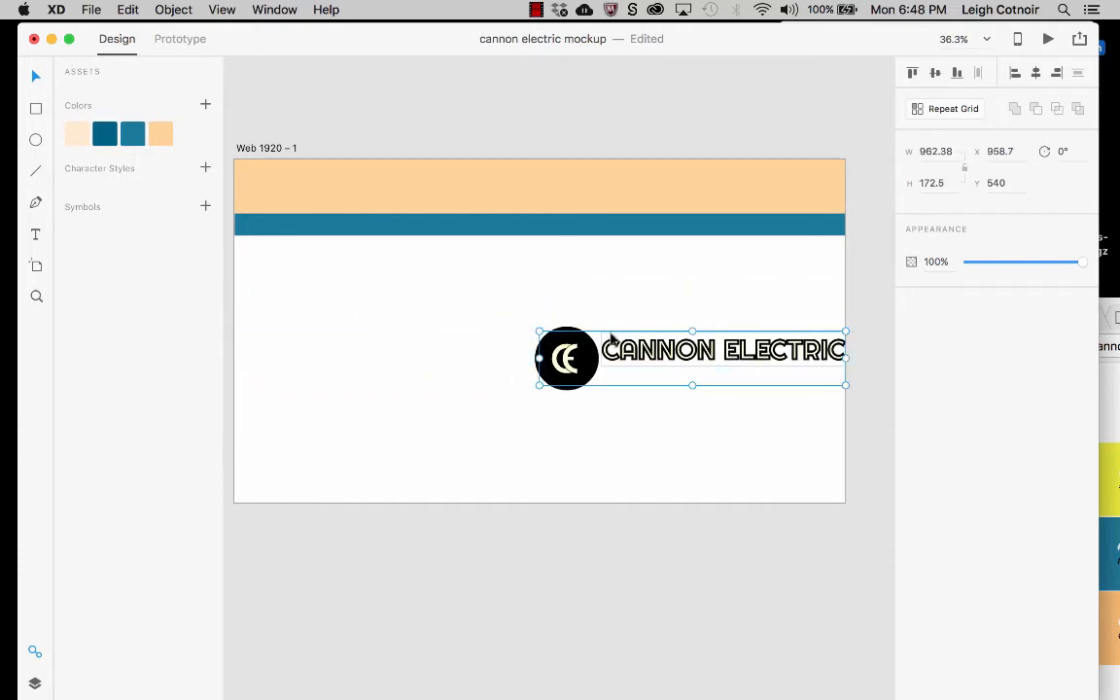
left_click_drag(645, 356, 398, 330)
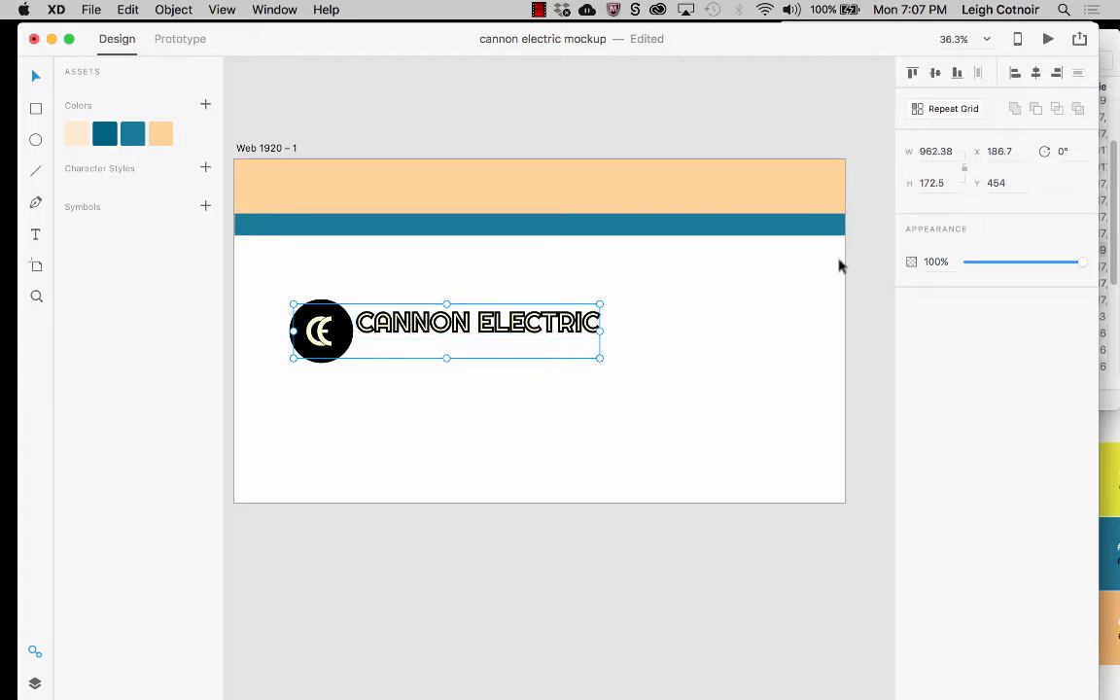
left_click(1048, 40)
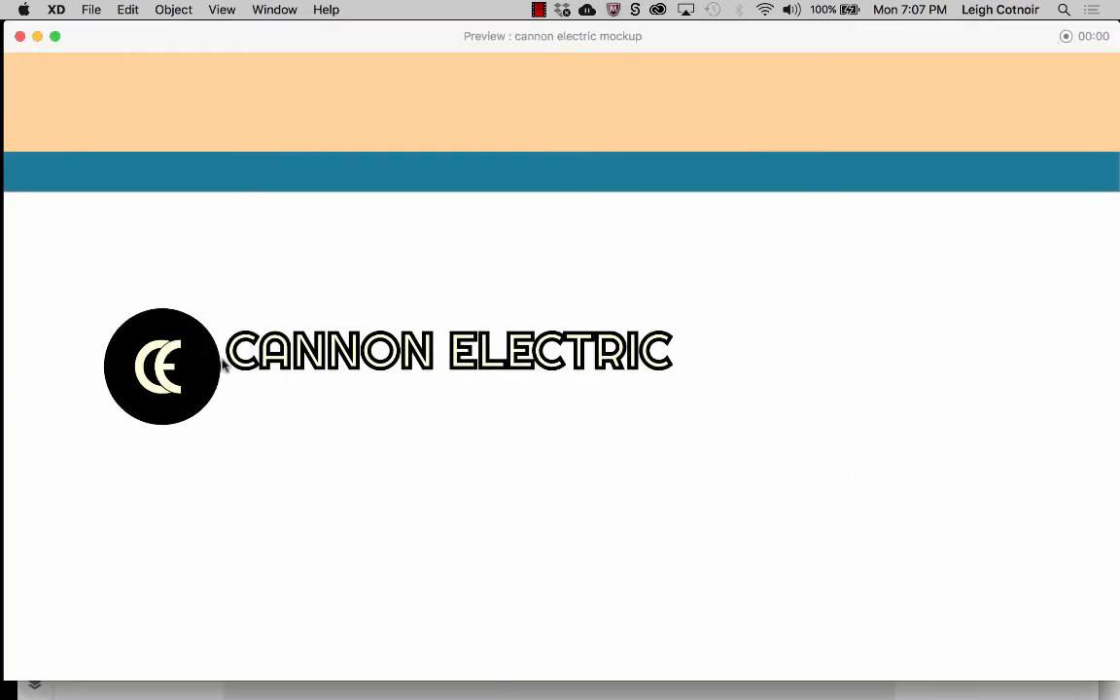
left_click(21, 39)
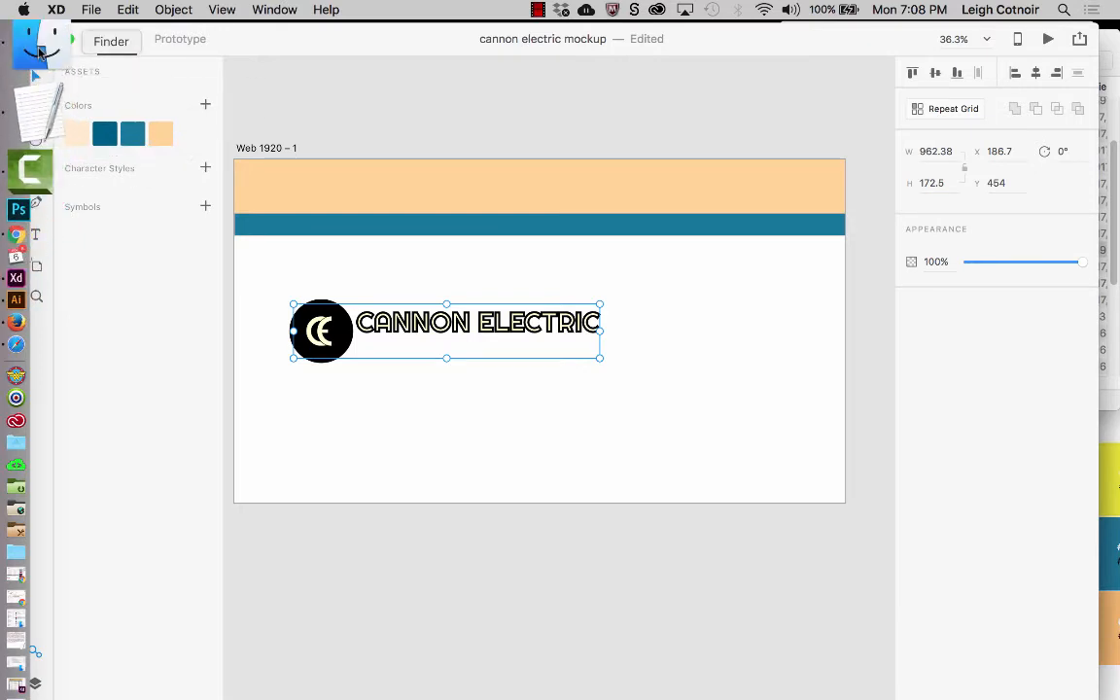
Switch to Chrome, open cannon-electric-logo-trans-wide-single.svg from Finder in a new window, and examine how the logo scales before closing it
left_click(37, 49)
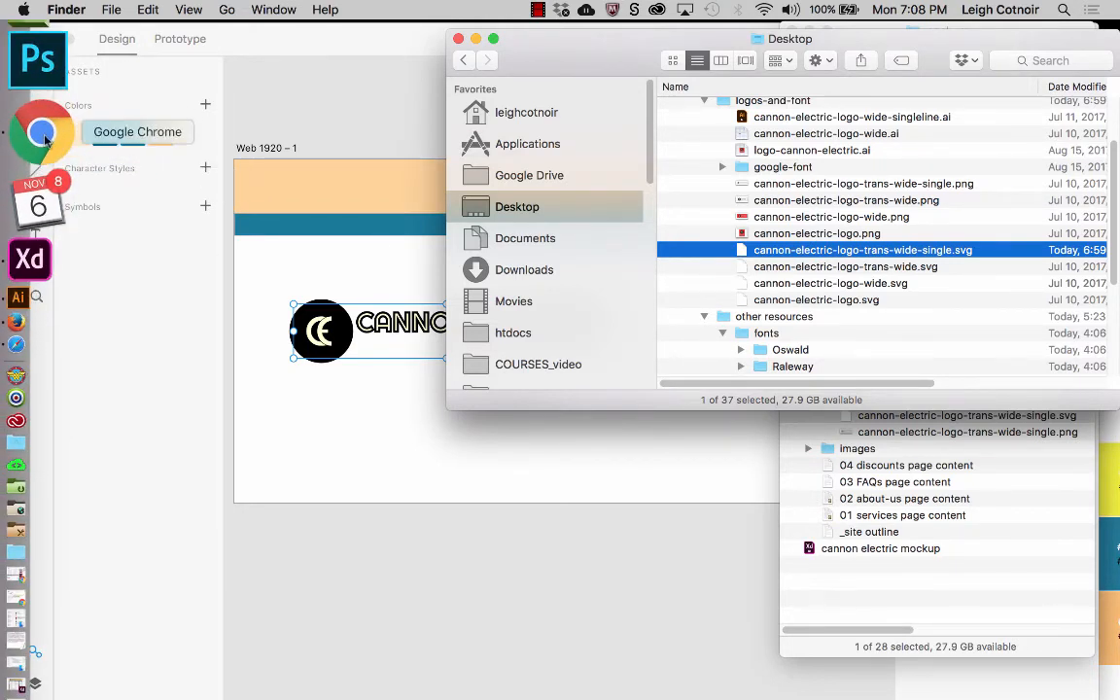
left_click(44, 139)
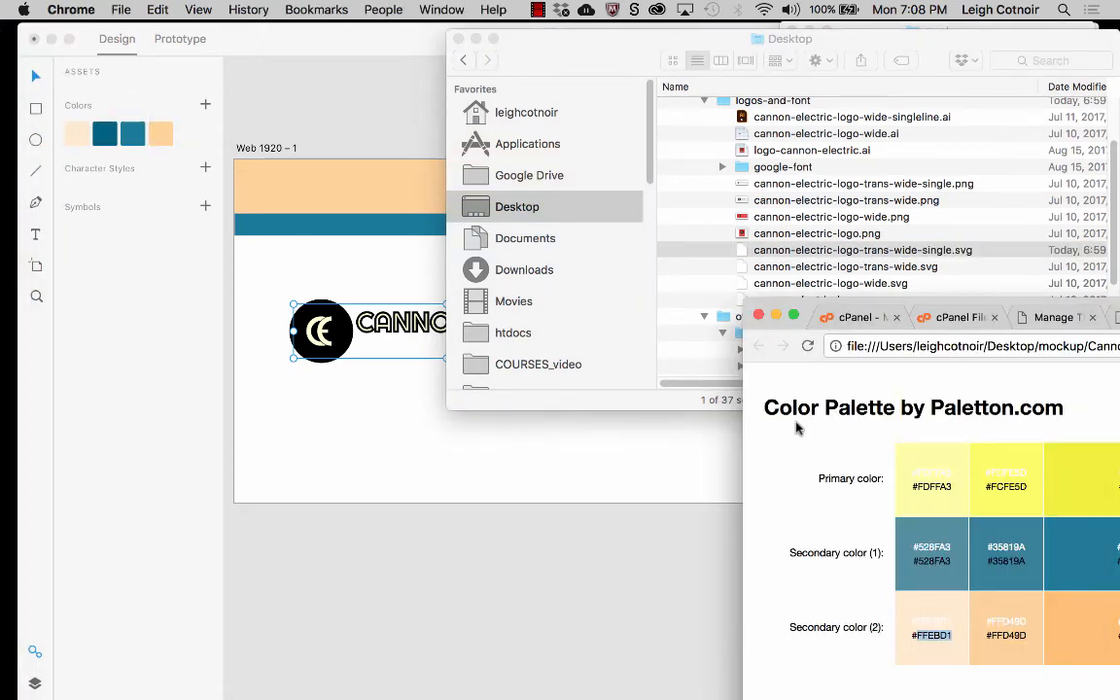
key("super+n")
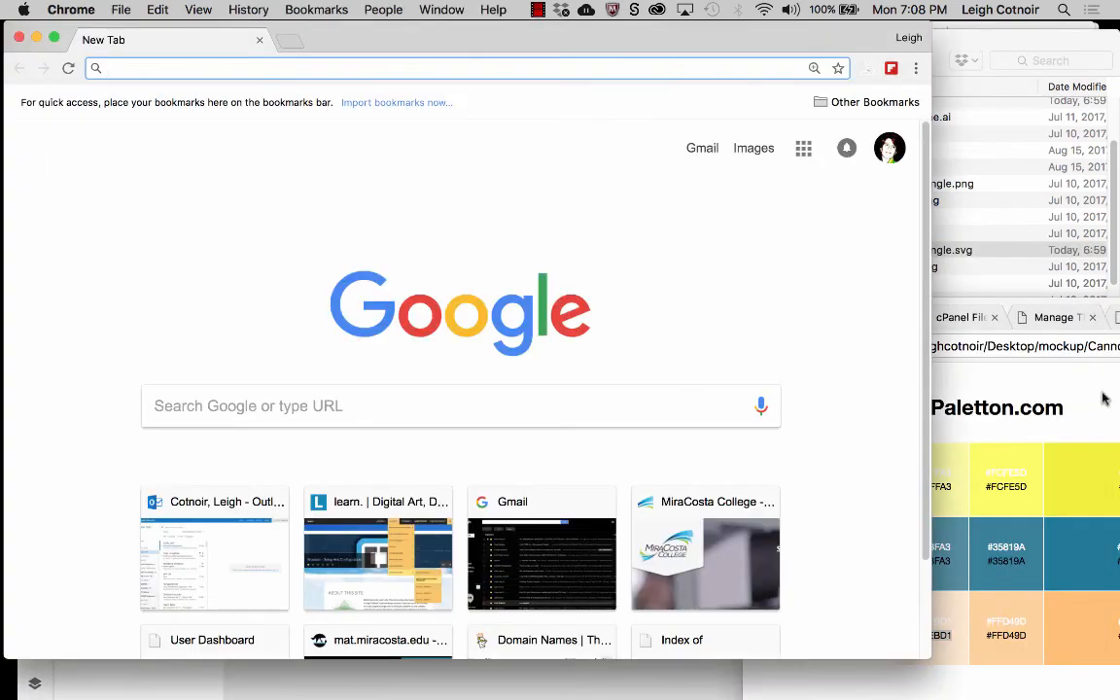
left_click(947, 41)
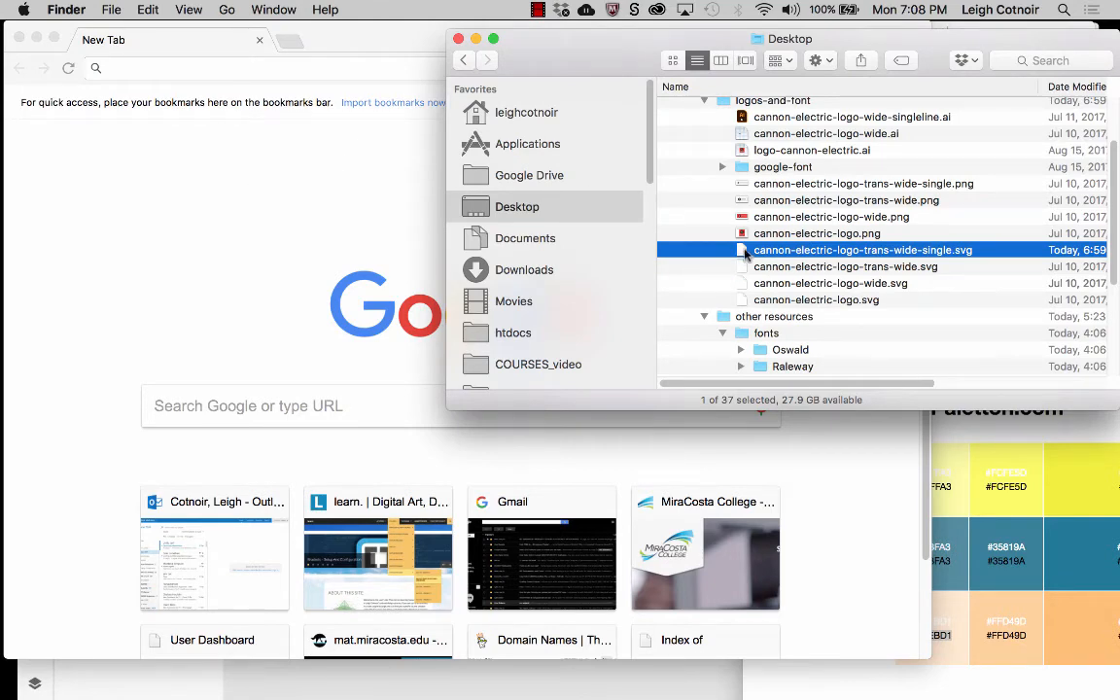
left_click_drag(738, 251, 207, 211)
left_click(416, 586)
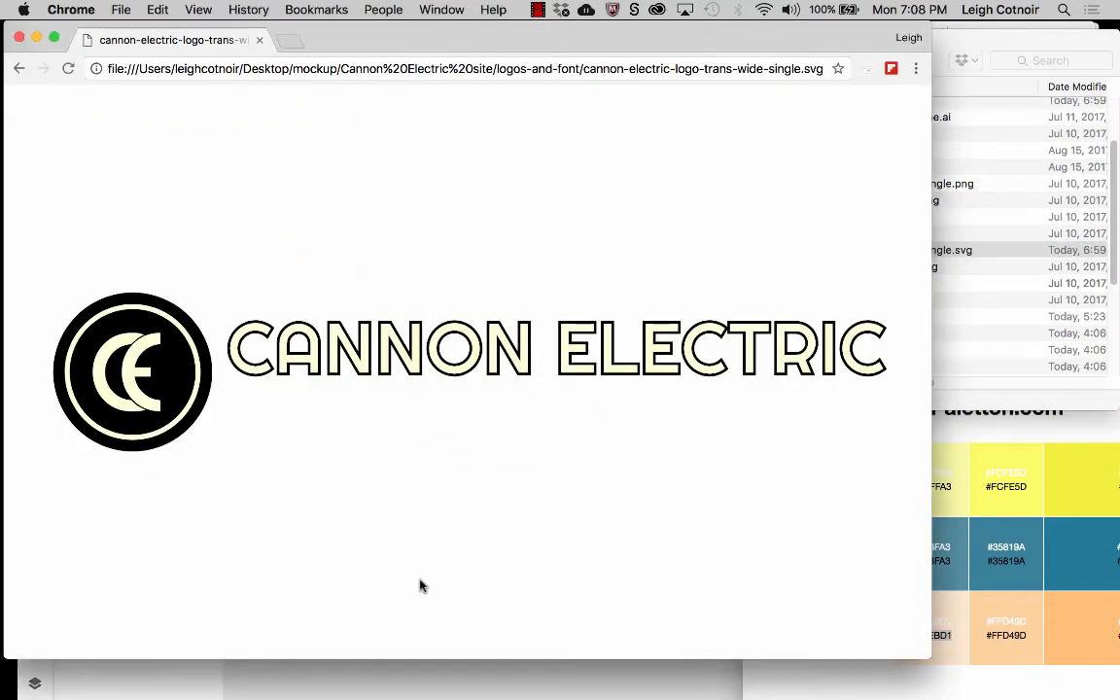
left_click_drag(929, 655, 949, 610)
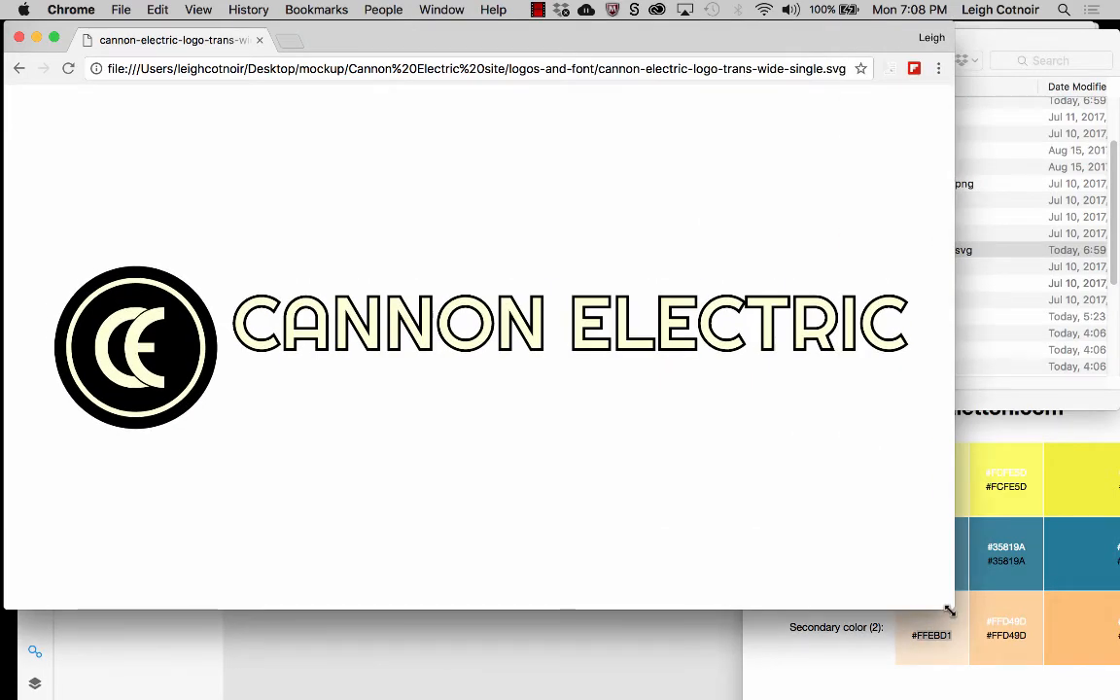
left_click(20, 38)
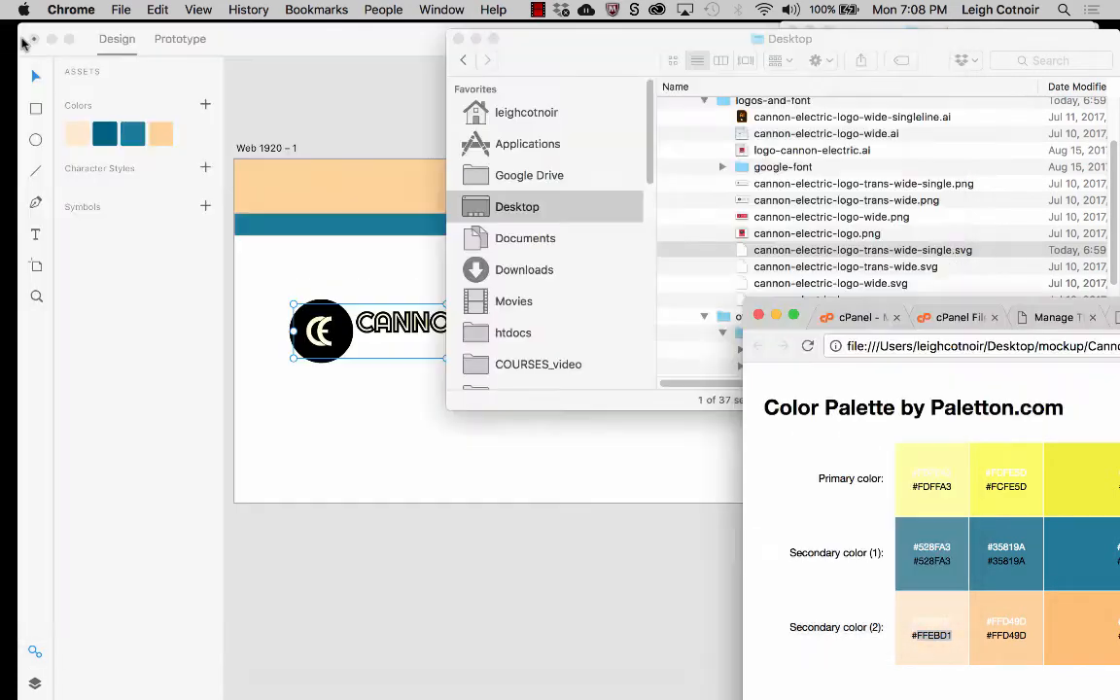
Switch to Firefox, load cannon-electric-logo-trans-wide-single.svg from Finder, examine how its lettering renders and selects, and close the window
mouse_move(5, 253)
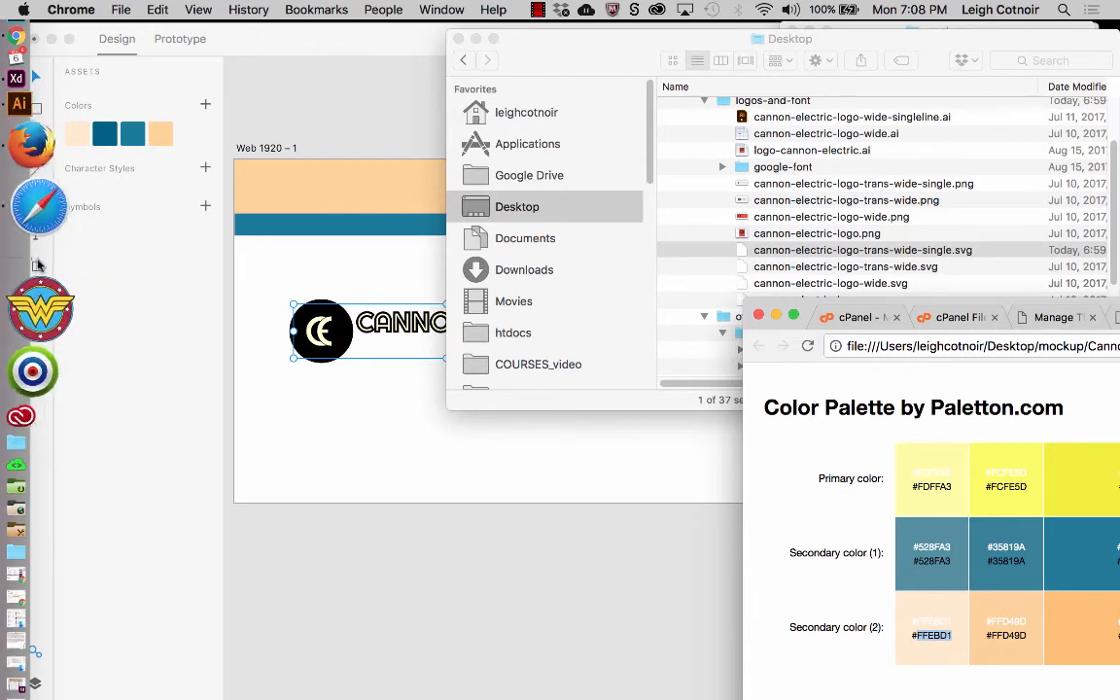
left_click(37, 216)
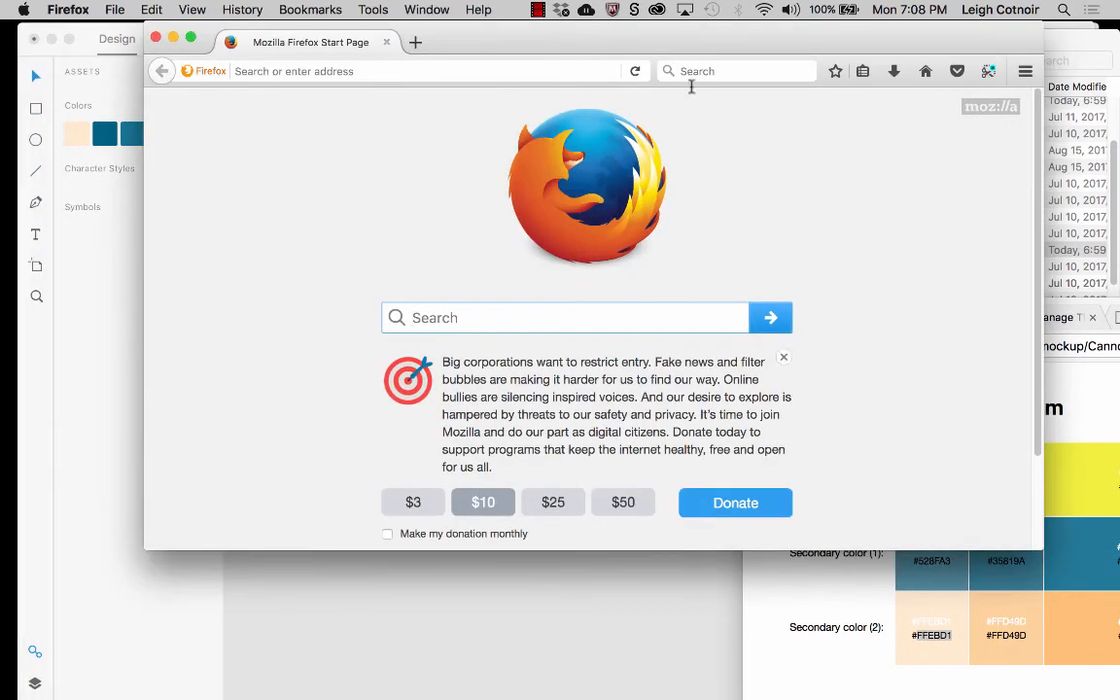
left_click_drag(673, 29, 529, 75)
left_click(977, 41)
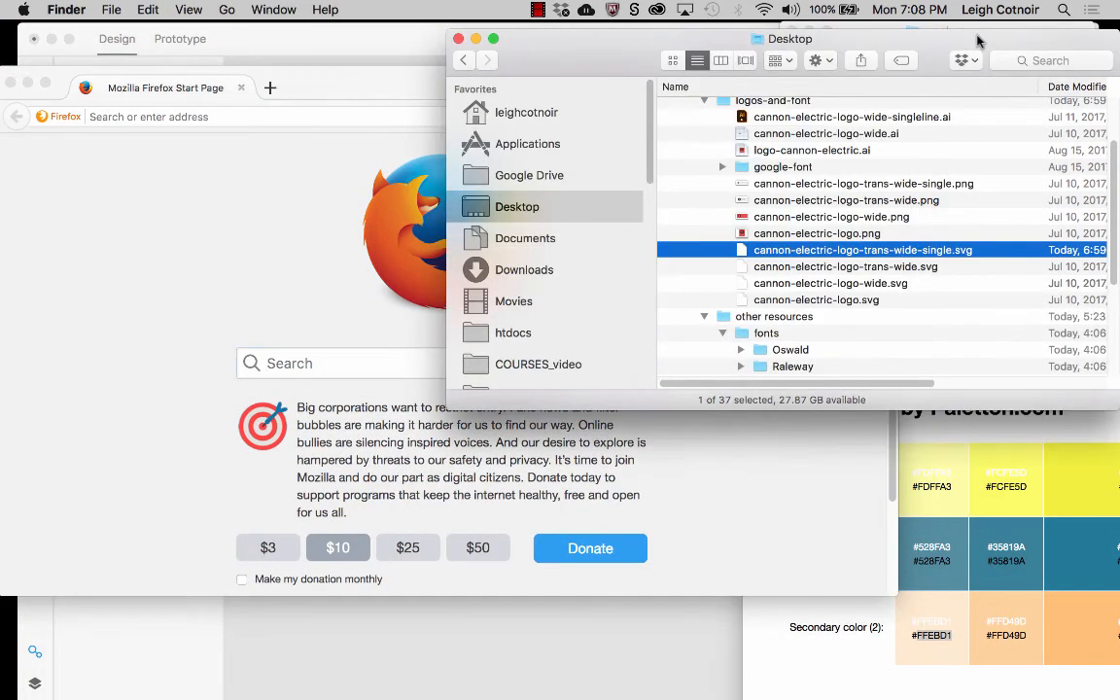
left_click_drag(672, 245, 180, 235)
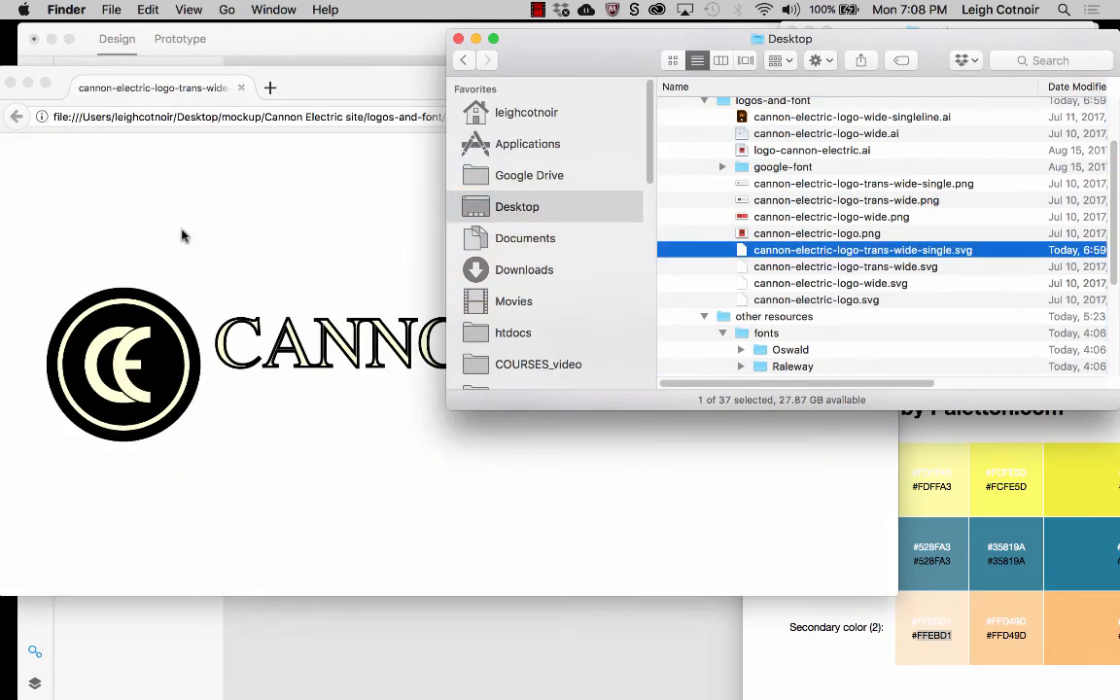
left_click(327, 454)
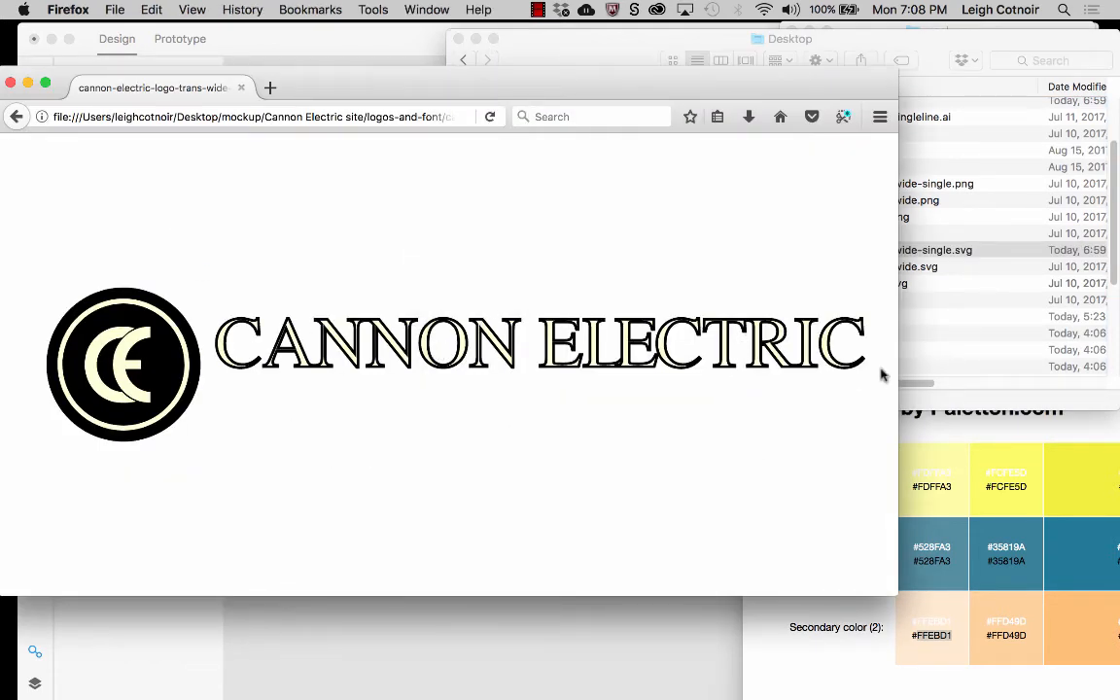
left_click_drag(861, 340, 218, 313)
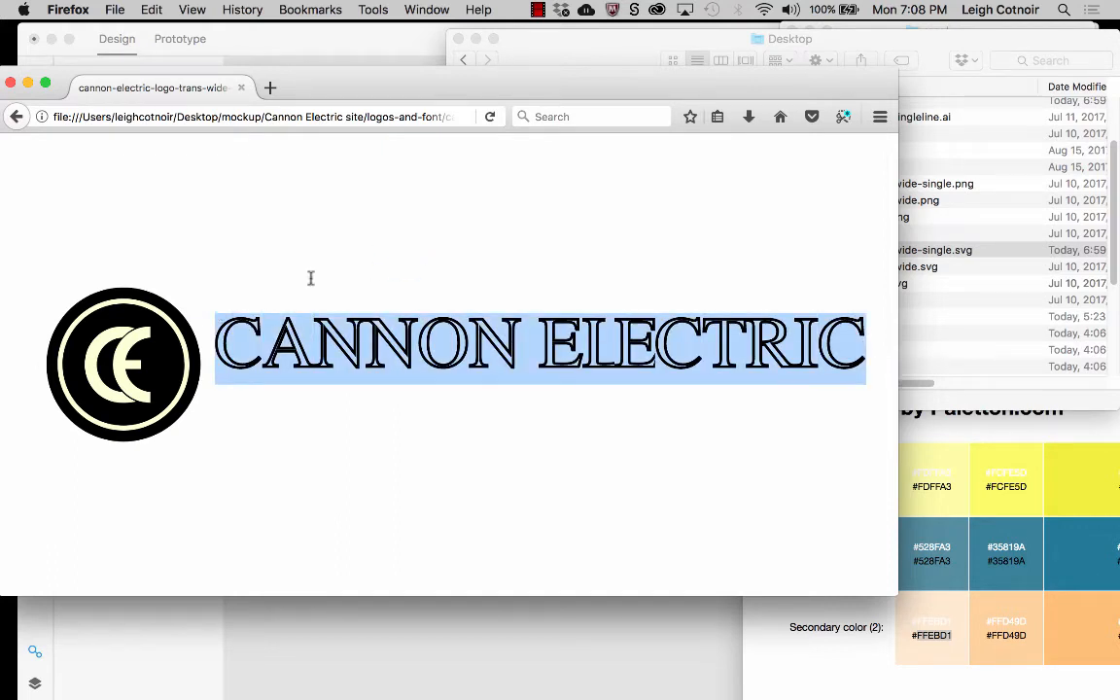
left_click(459, 258)
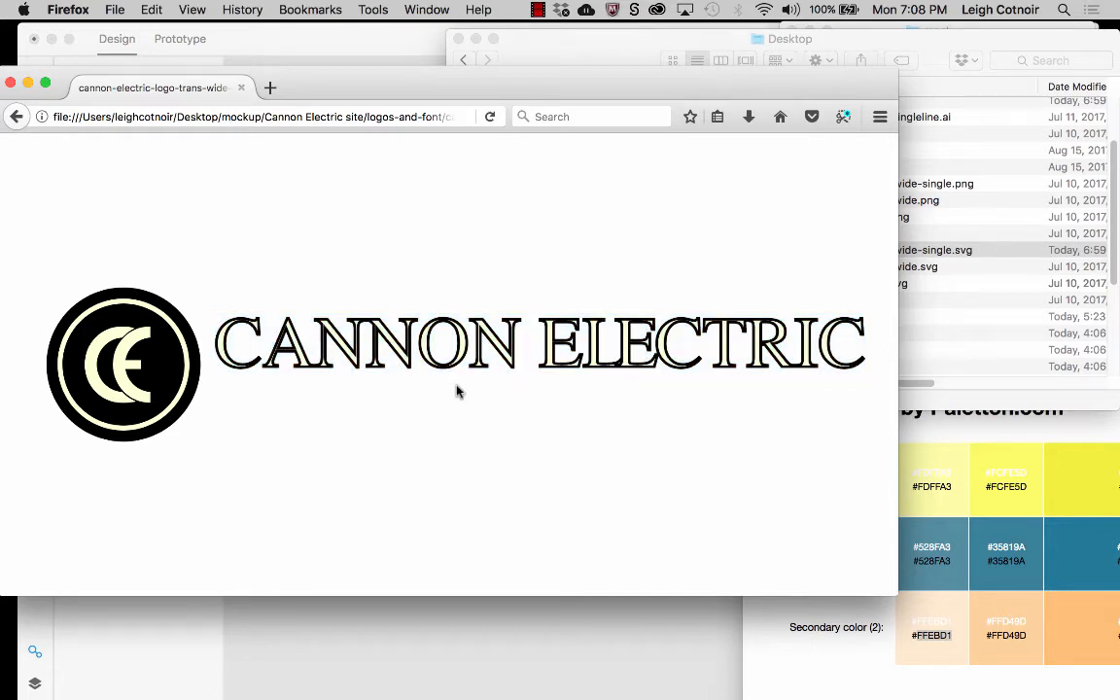
left_click_drag(436, 100, 518, 89)
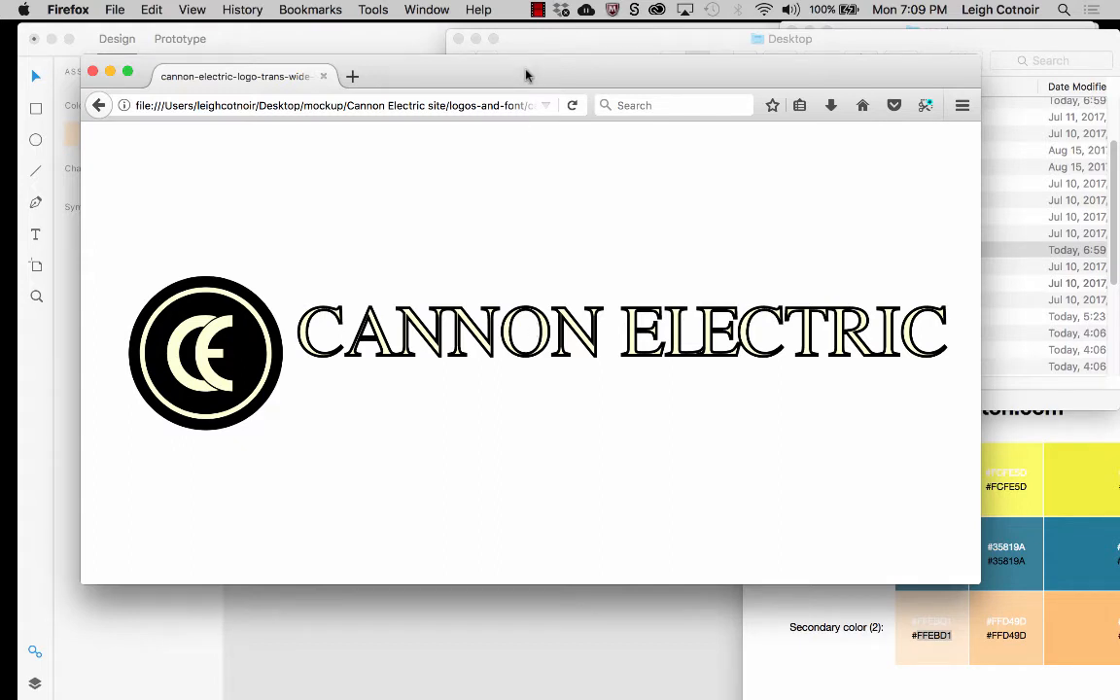
left_click(92, 71)
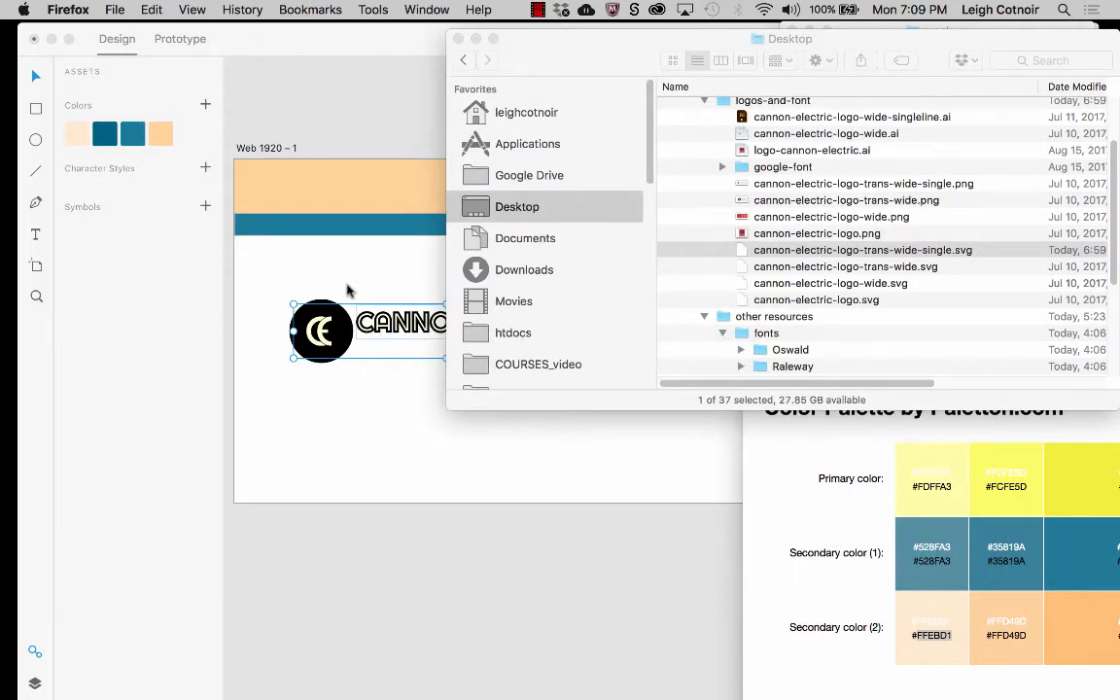
Switch to Illustrator and open cannon-electric-logo-trans-wide-single.svg there from Finder
mouse_move(3, 144)
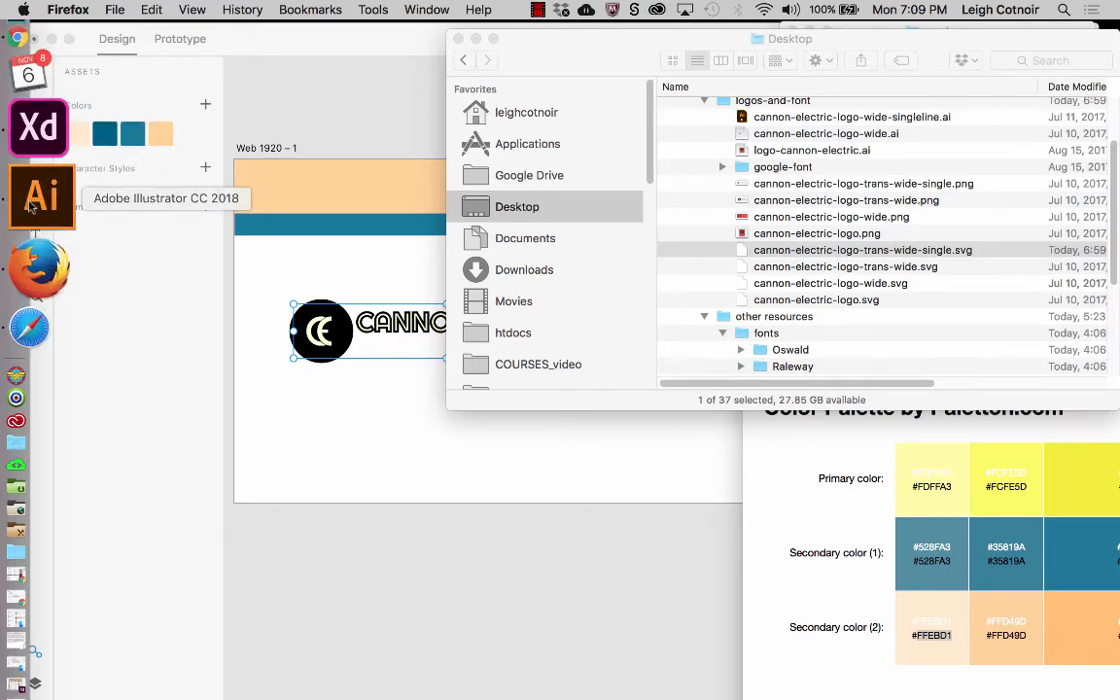
left_click(34, 203)
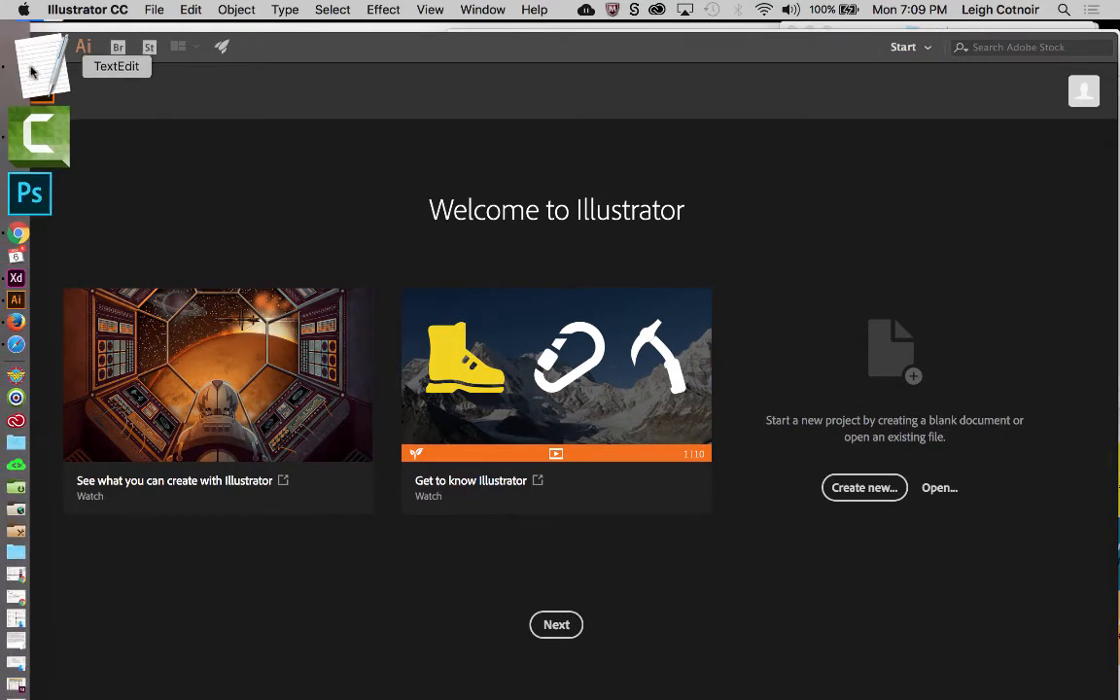
left_click(39, 49)
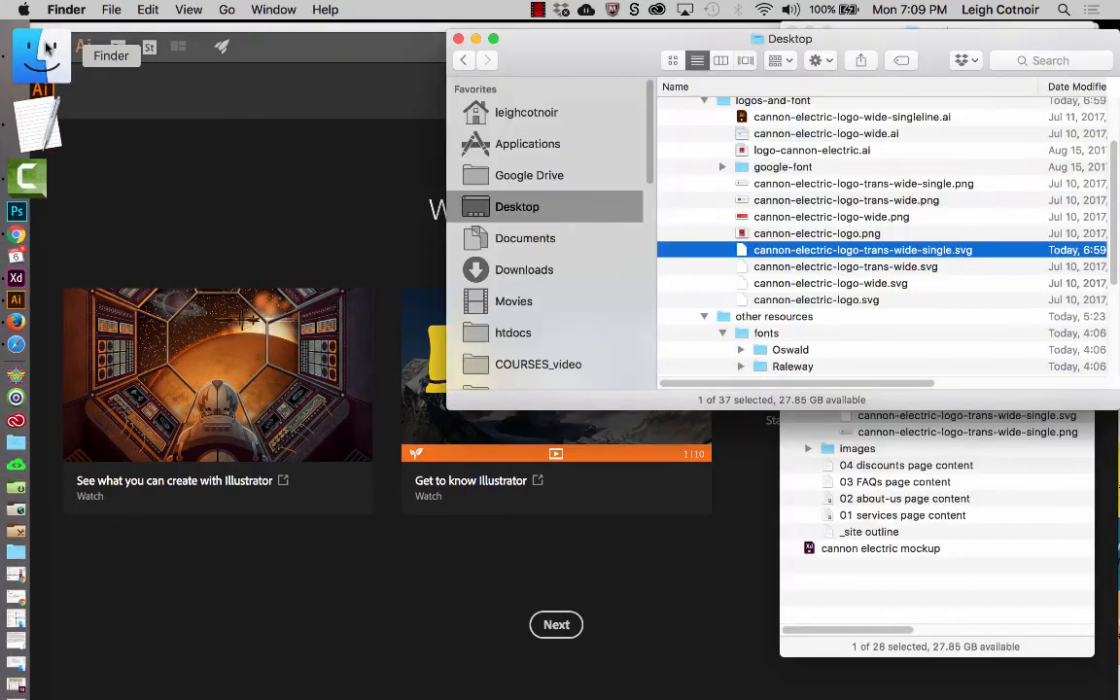
right_click(742, 251)
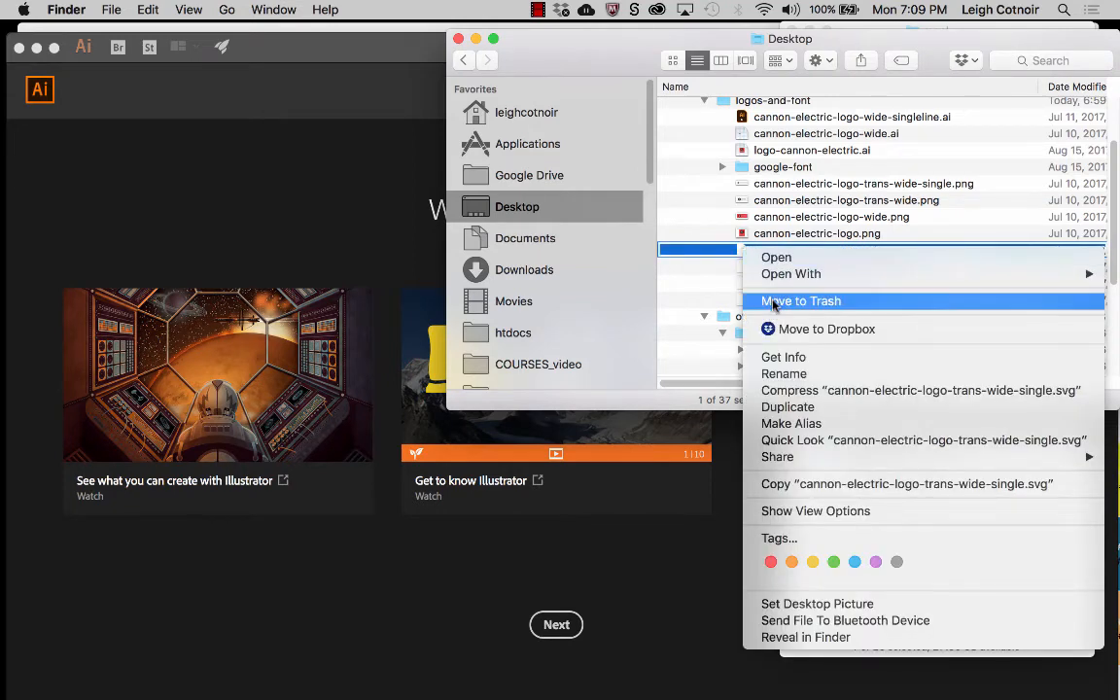
mouse_move(753, 274)
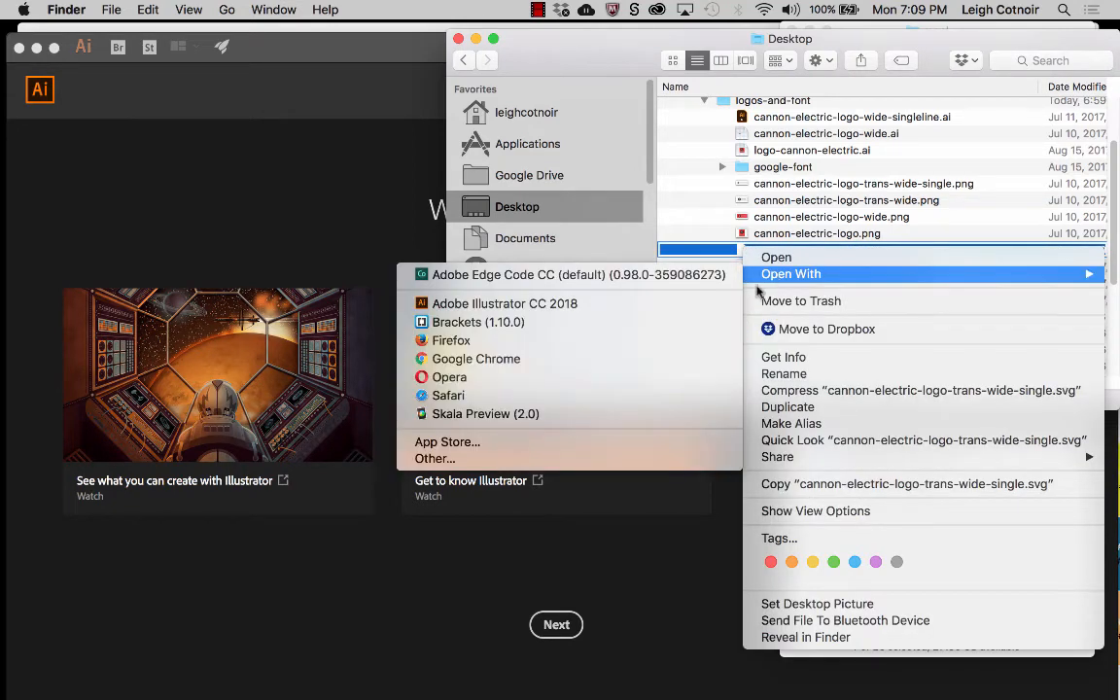
left_click(686, 309)
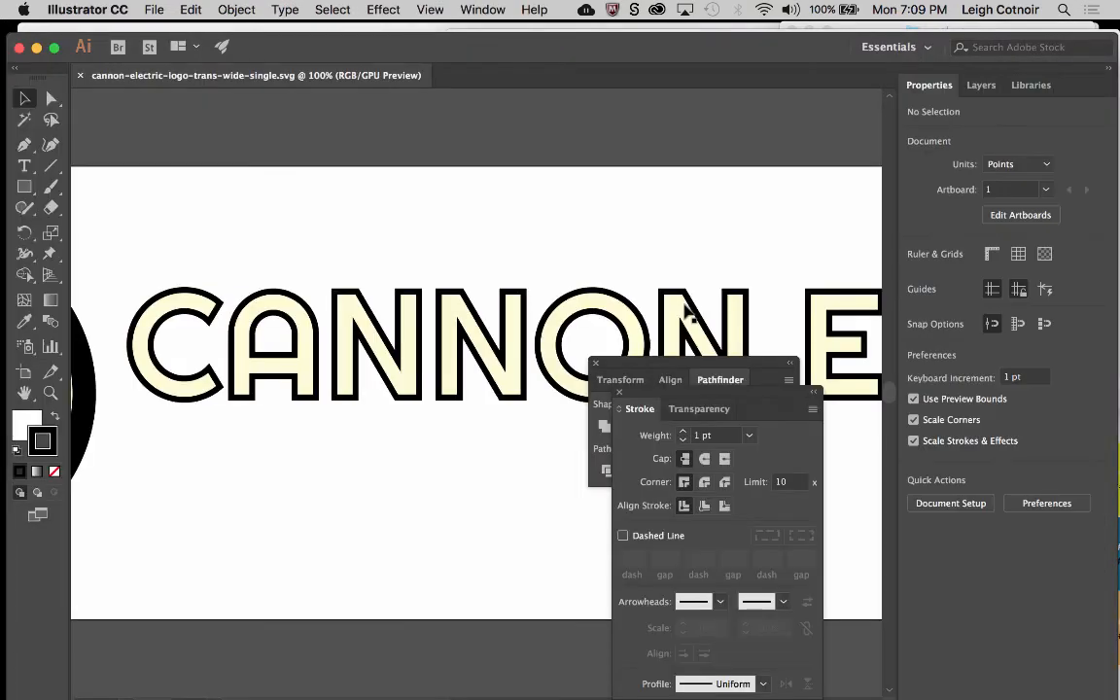
Fit more of the logo in view and move the floating Stroke and Pathfinder panels clear of the lettering
key("super+0")
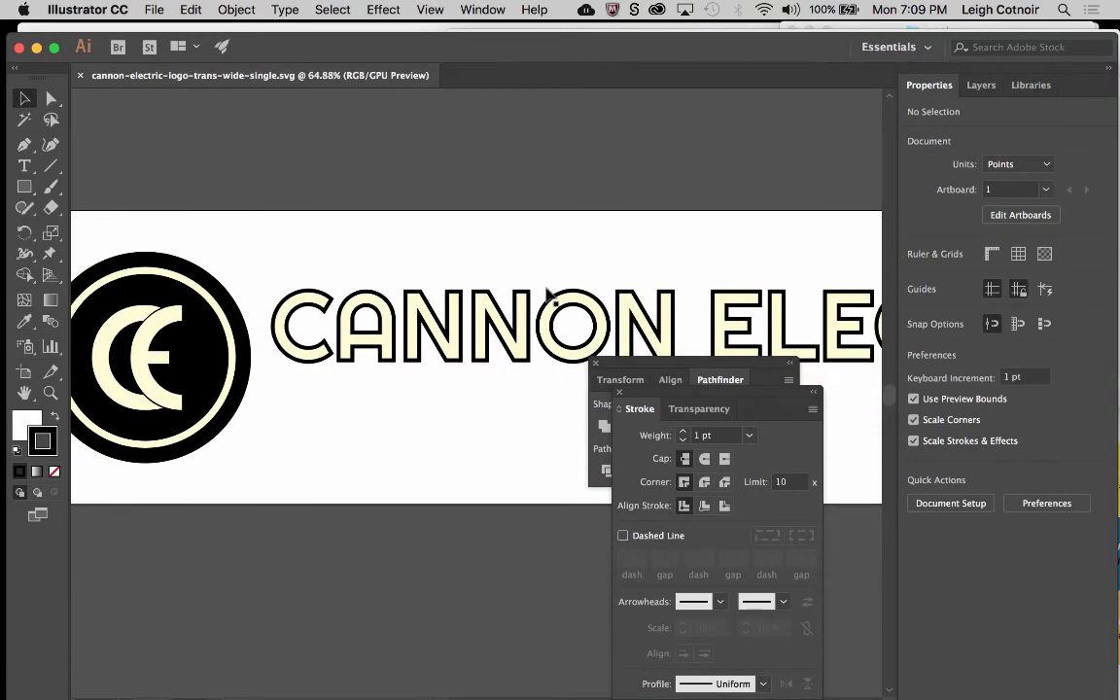
scroll(547, 289, "down", 3)
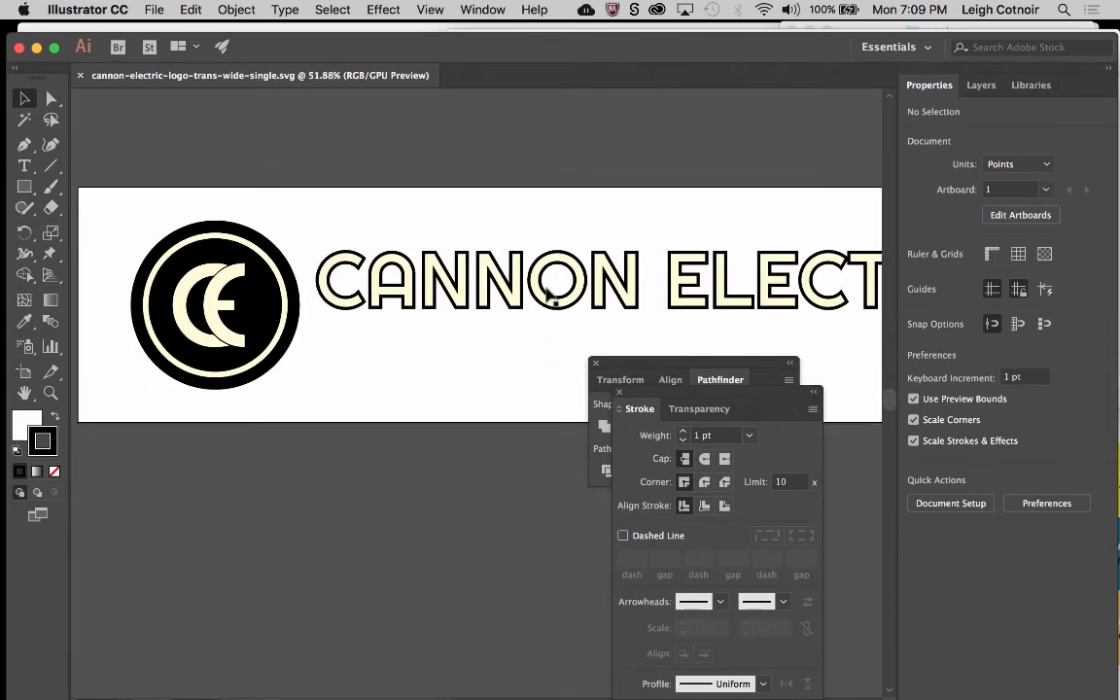
scroll(548, 293, "down", 1)
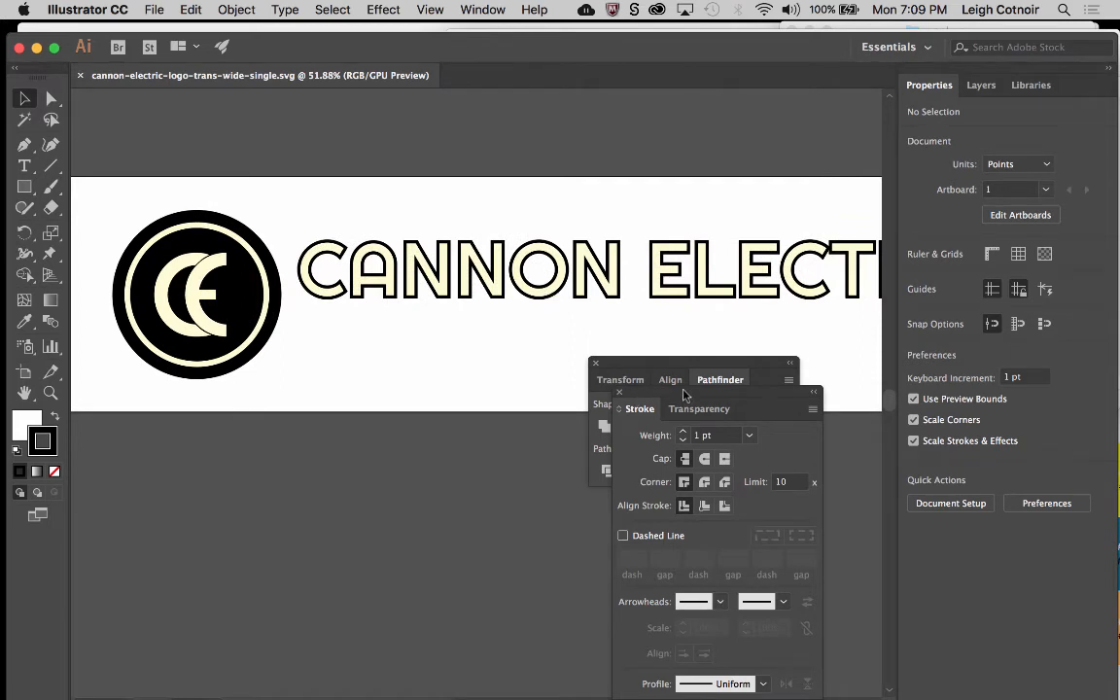
mouse_move(651, 393)
left_mouse_down()
mouse_move(416, 394)
mouse_move(358, 333)
mouse_move(348, 363)
left_mouse_up()
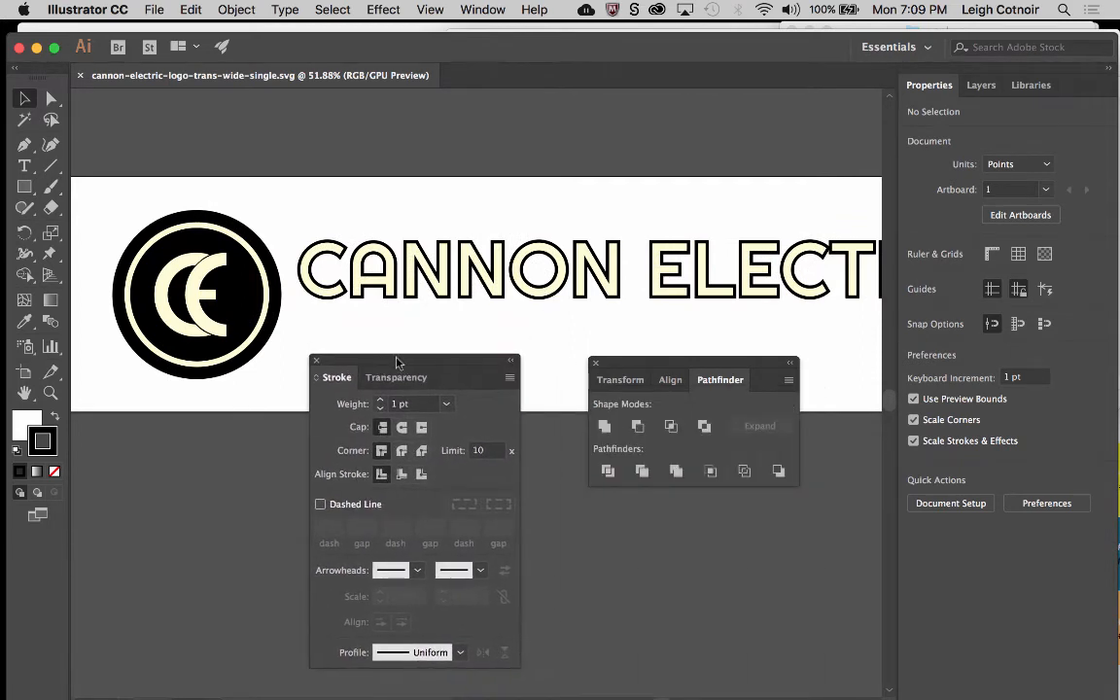
left_click_drag(712, 392, 711, 563)
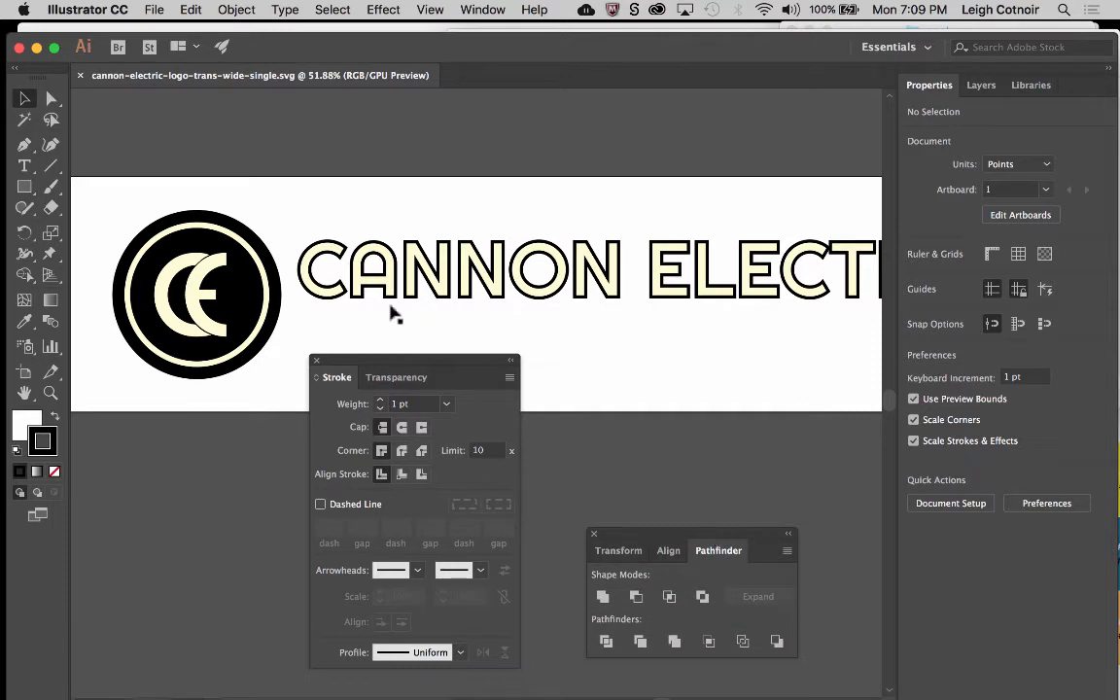
Examine how the CANNON ELECTRIC lettering is split into separate text objects and whether its letters are still editable type
left_click(419, 277)
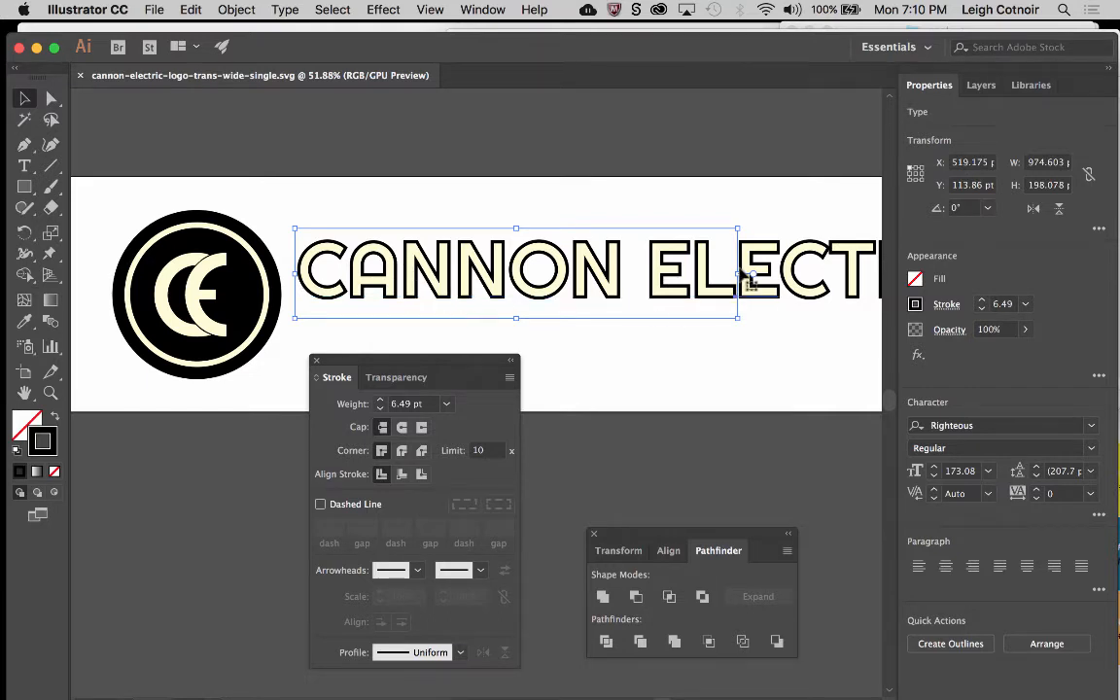
left_click(783, 284)
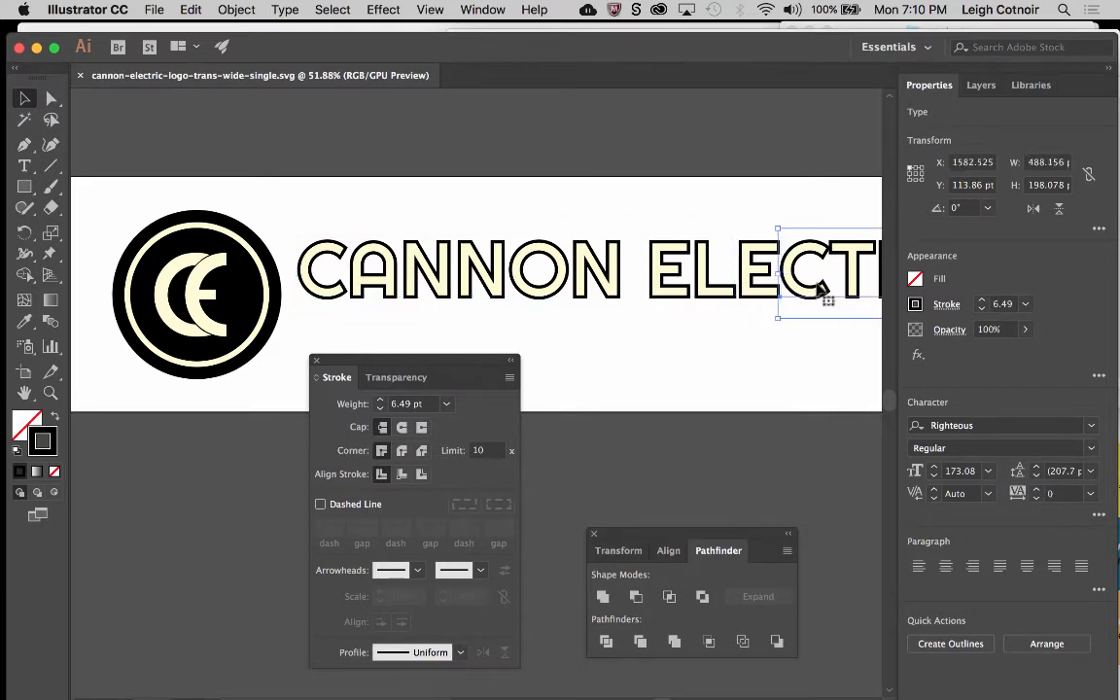
left_click(408, 279)
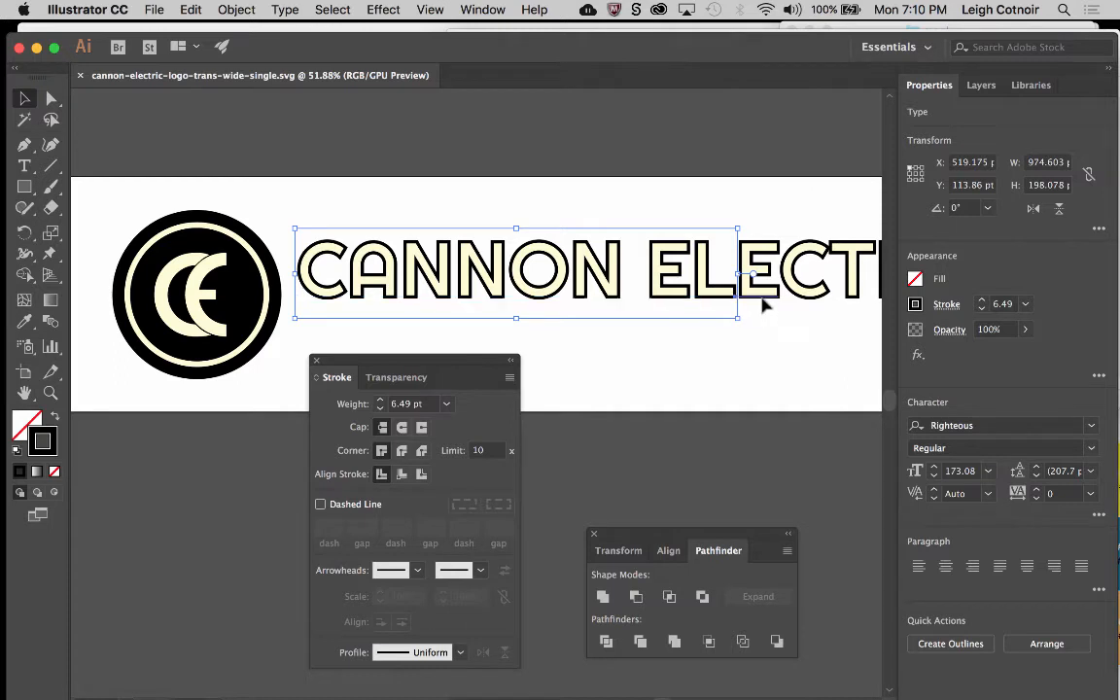
left_click(764, 297)
left_click(793, 281)
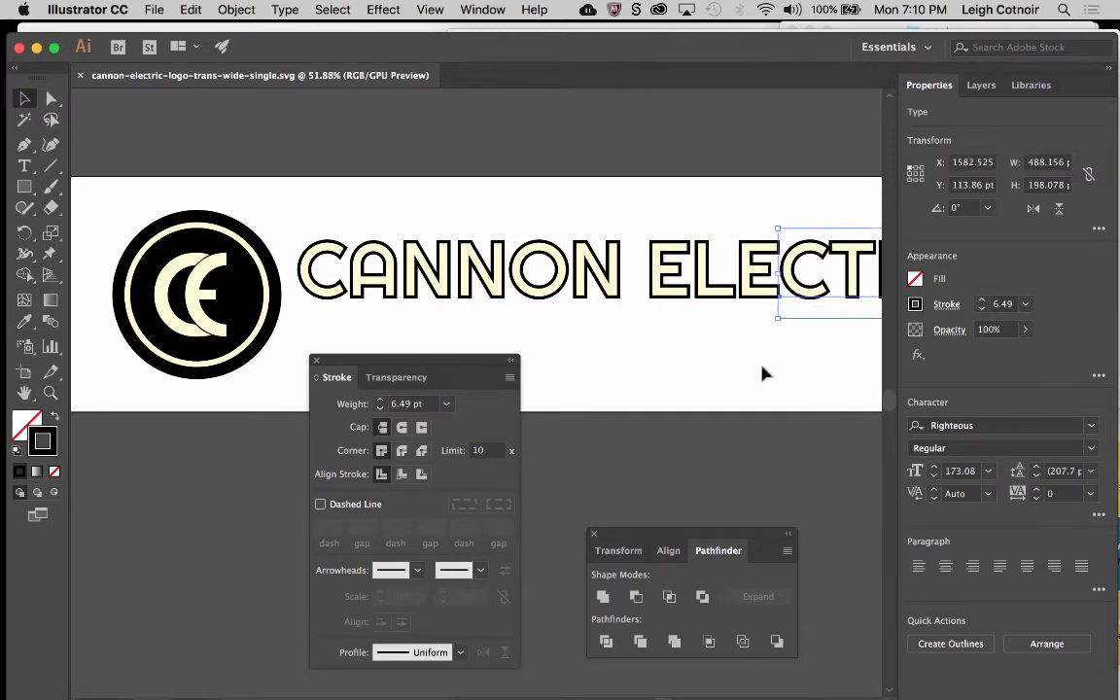
left_click(531, 301)
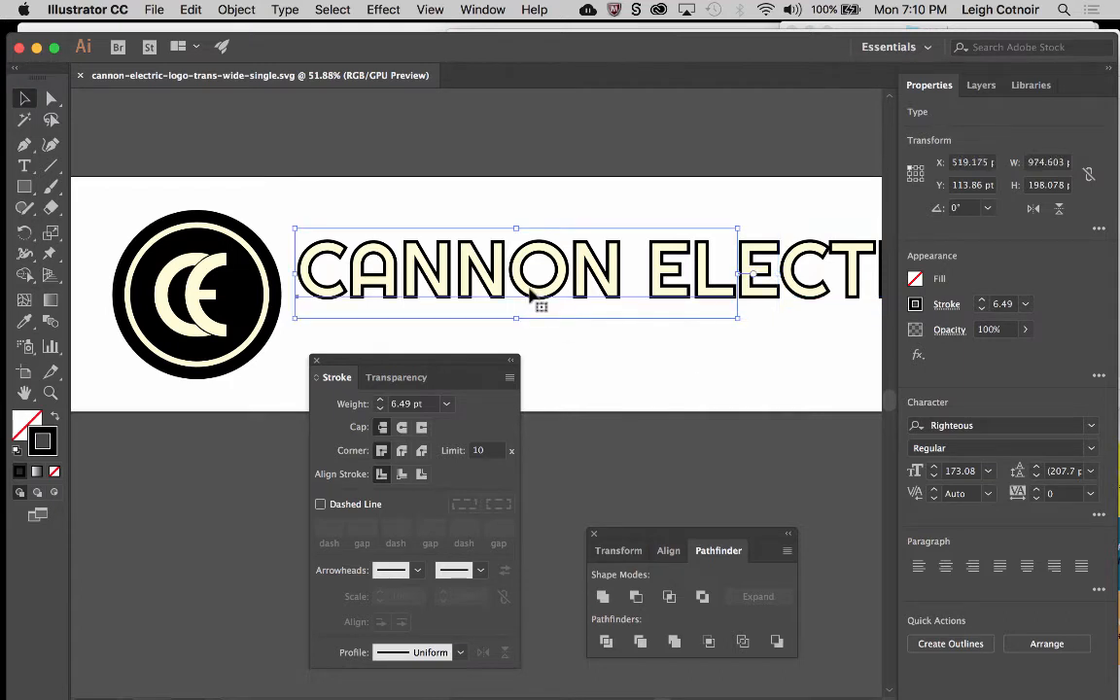
key("t")
left_click(505, 272)
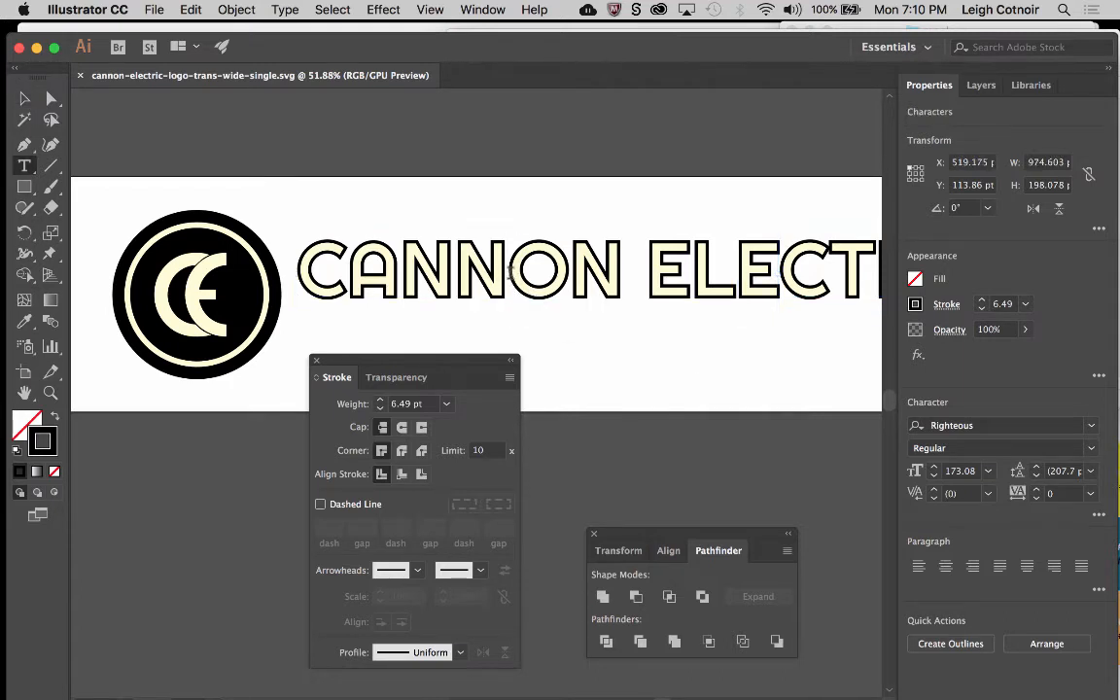
left_click_drag(509, 273, 556, 273)
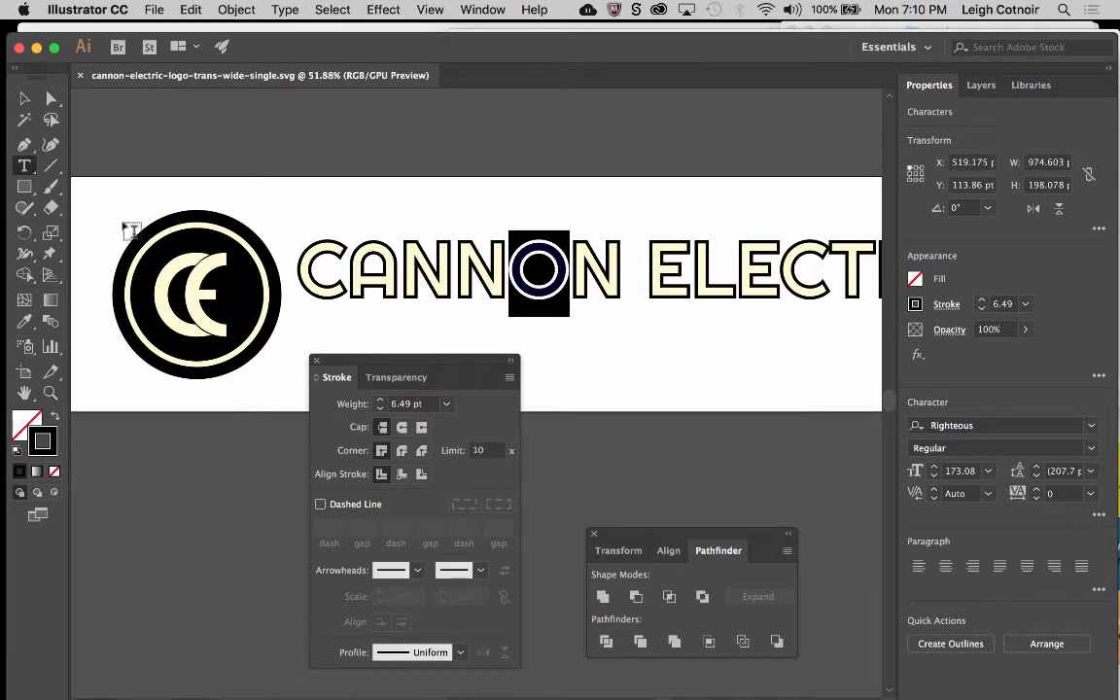
key("Escape")
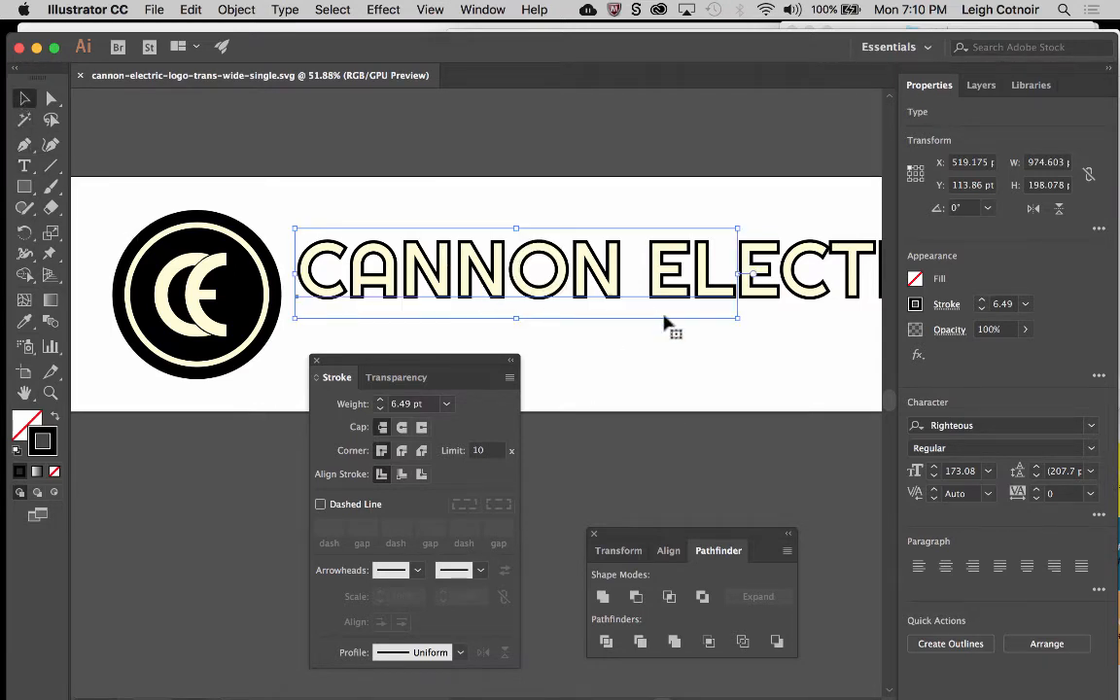
Select the stroked text objects on both sides of the second E in CANNON ELECTRIC and convert them to outlines
scroll(665, 320, "right", 5)
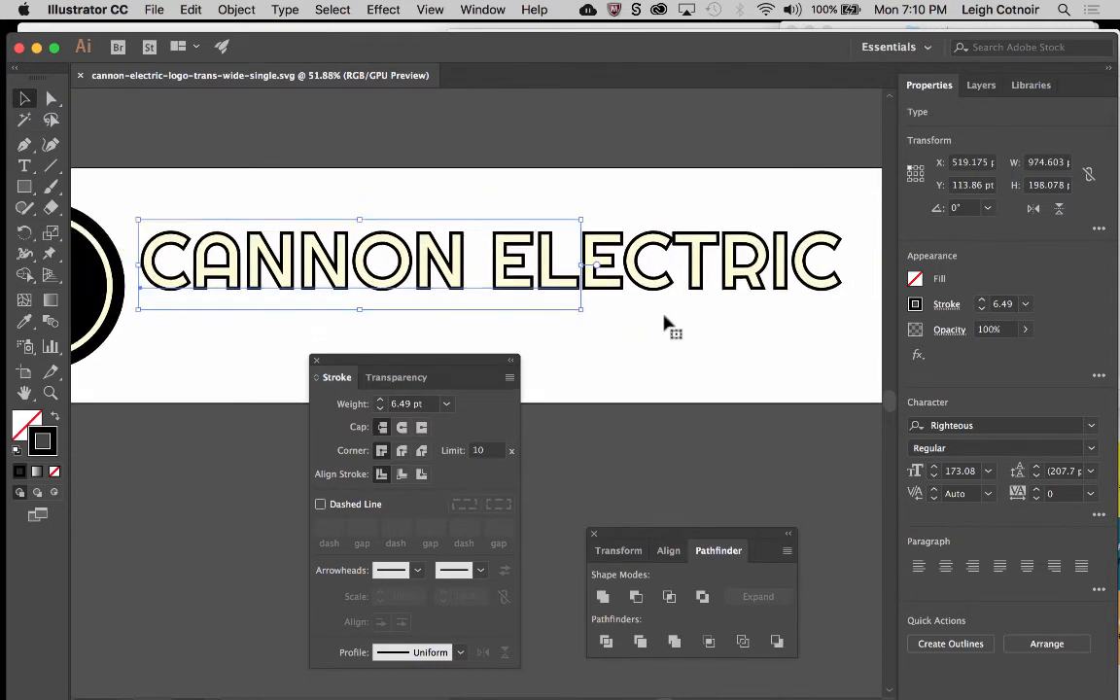
left_click(782, 292, "shift")
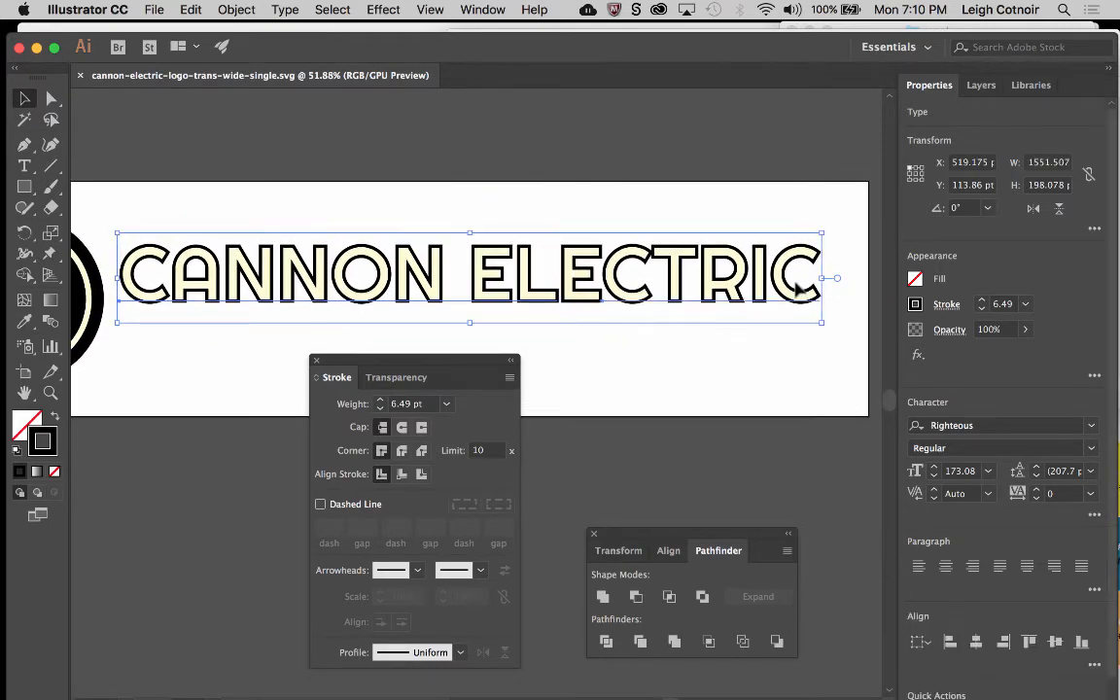
scroll(795, 289, "left", 3)
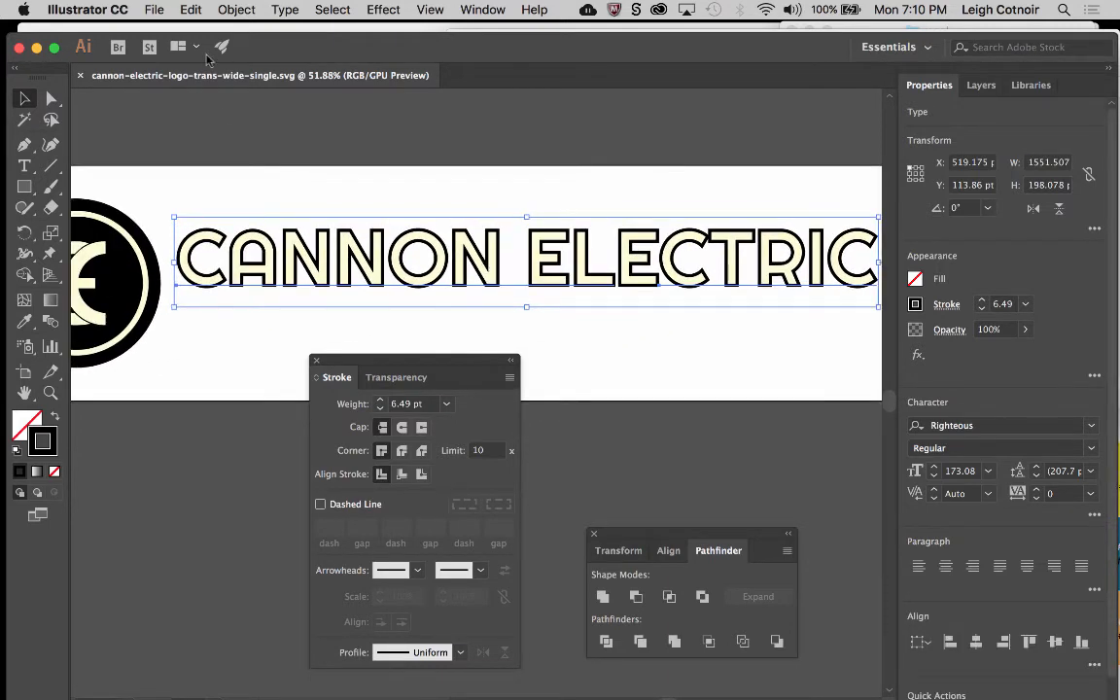
left_click(284, 10)
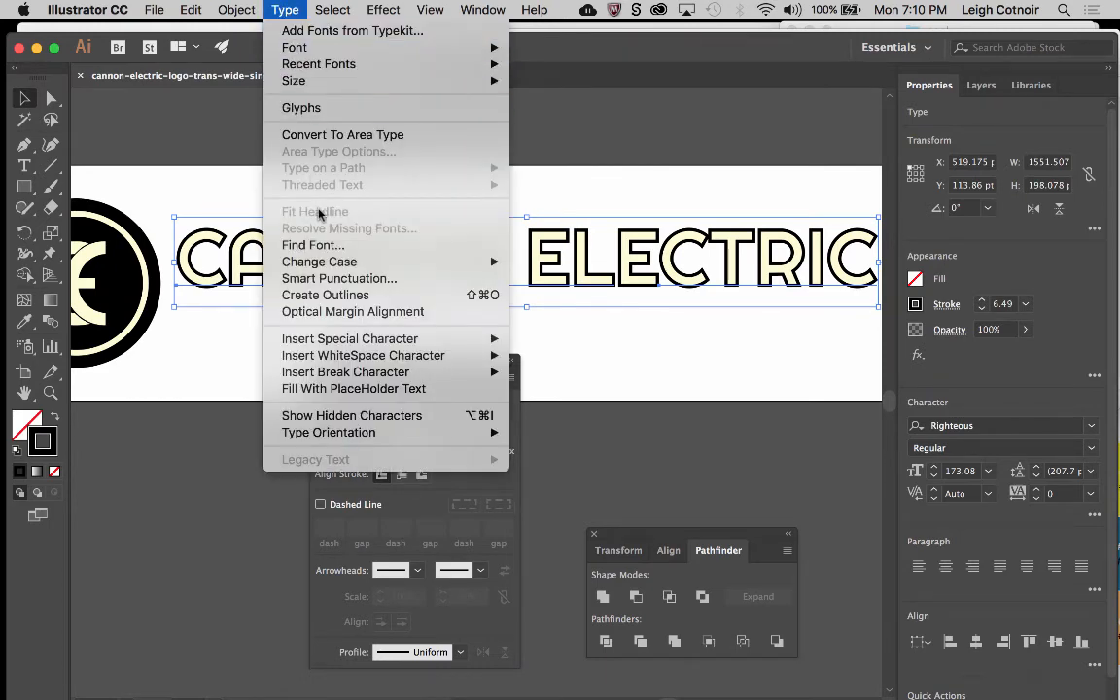
left_click(335, 294)
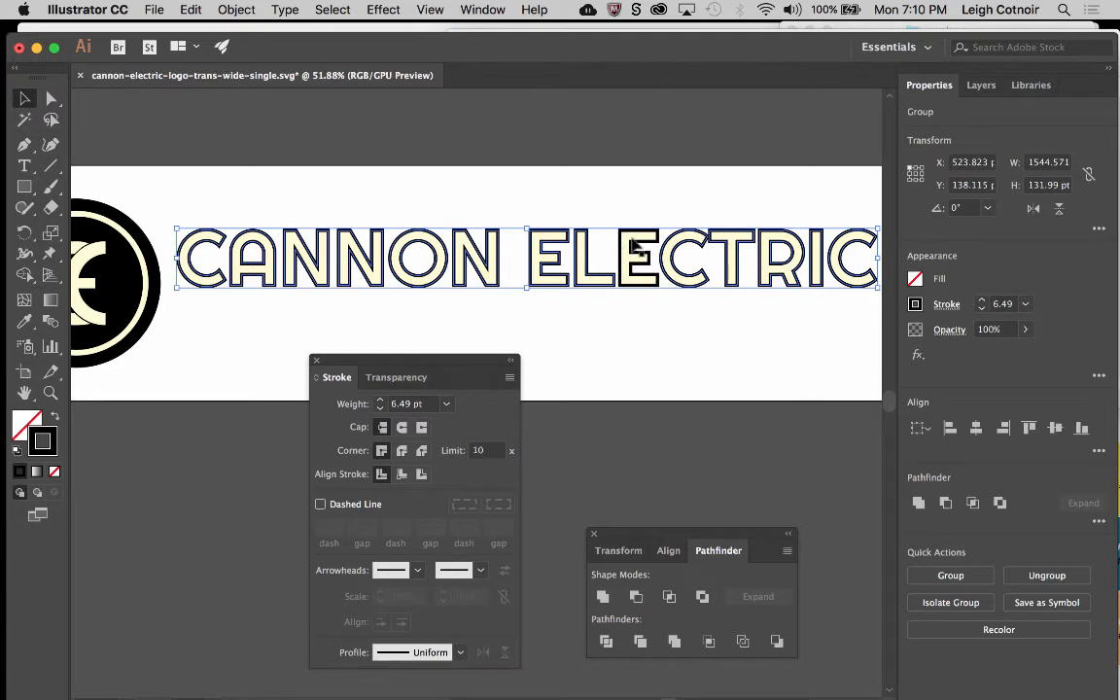
Convert the remaining stroked text object, the second E in ELECTRIC, to outlines and deselect it
left_click(639, 260)
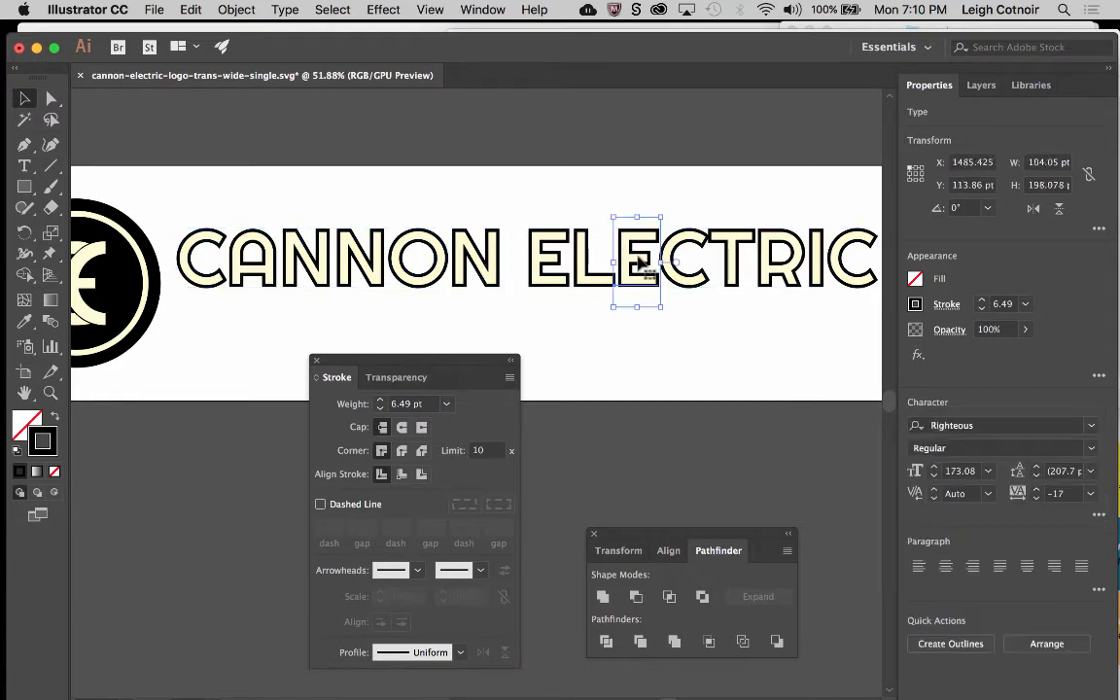
left_click(217, 9)
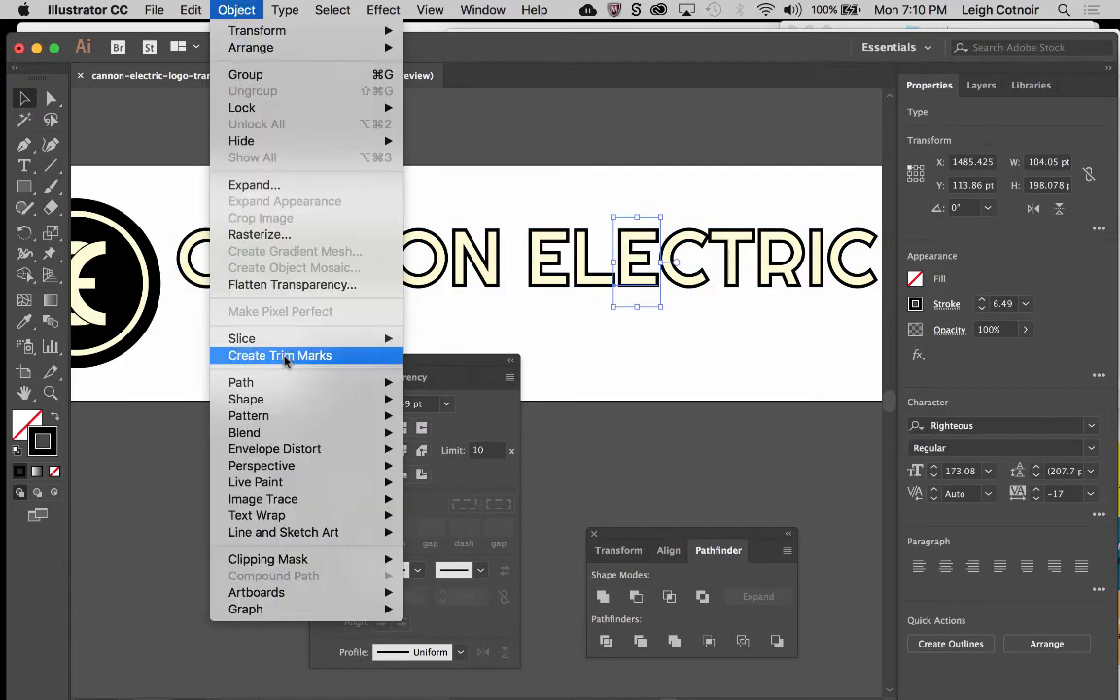
mouse_move(275, 8)
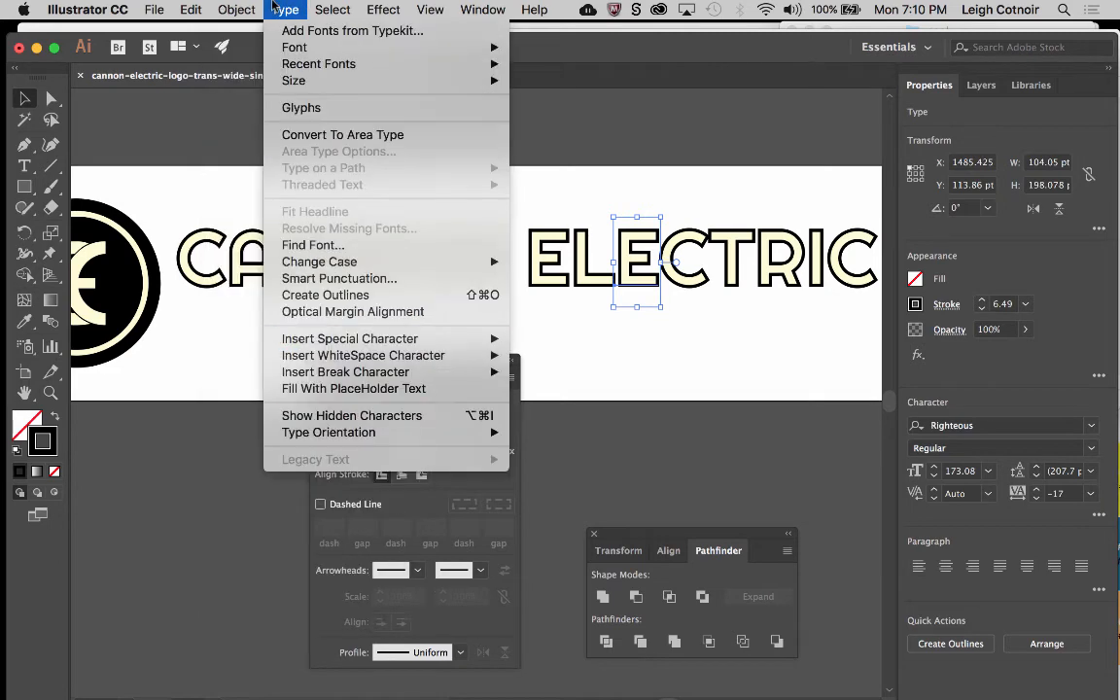
left_click(322, 294)
left_click(663, 388)
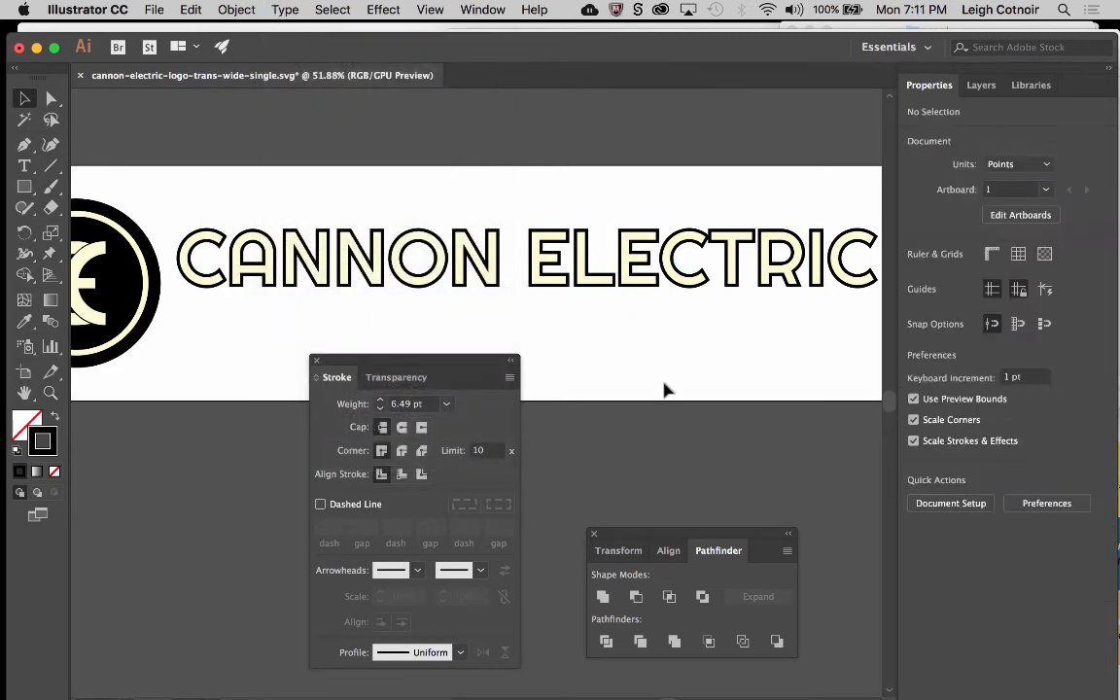
Isolate the outlined CANNON EL group, inspect the letter O as a shape, and exit isolation
double_click(447, 279)
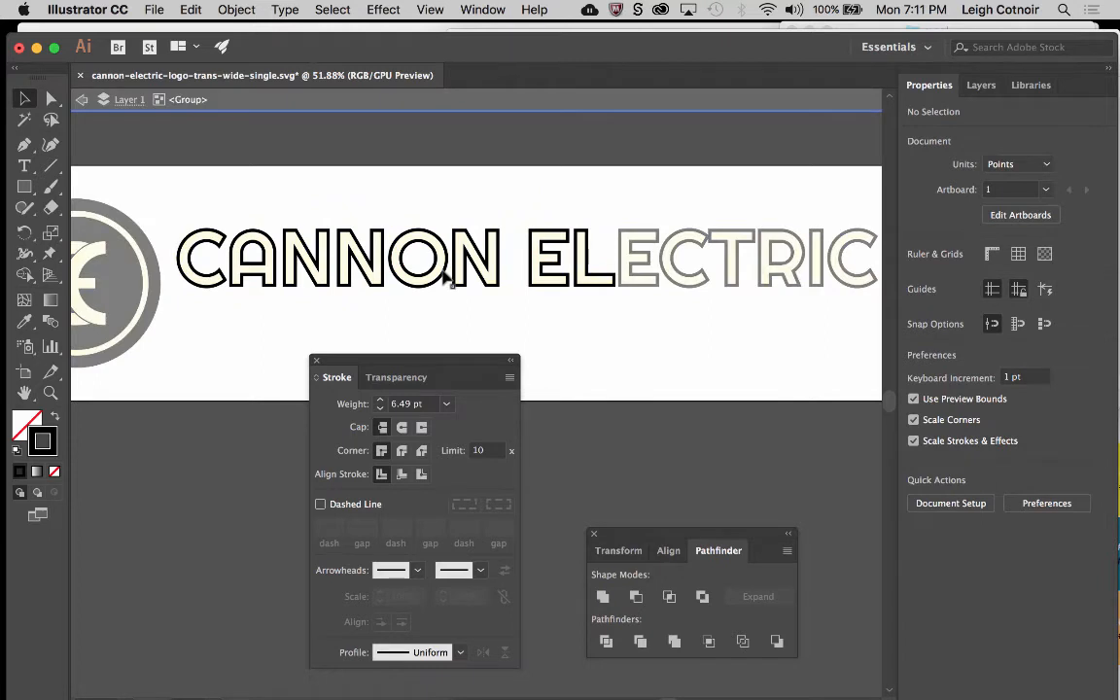
left_click(447, 279)
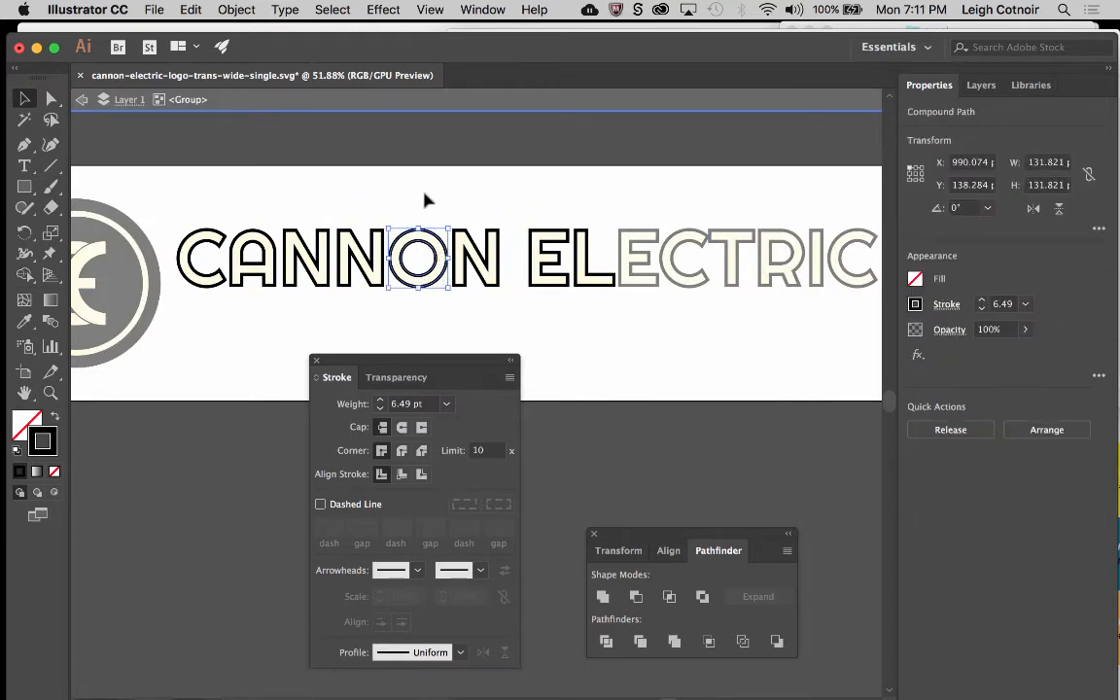
double_click(425, 199)
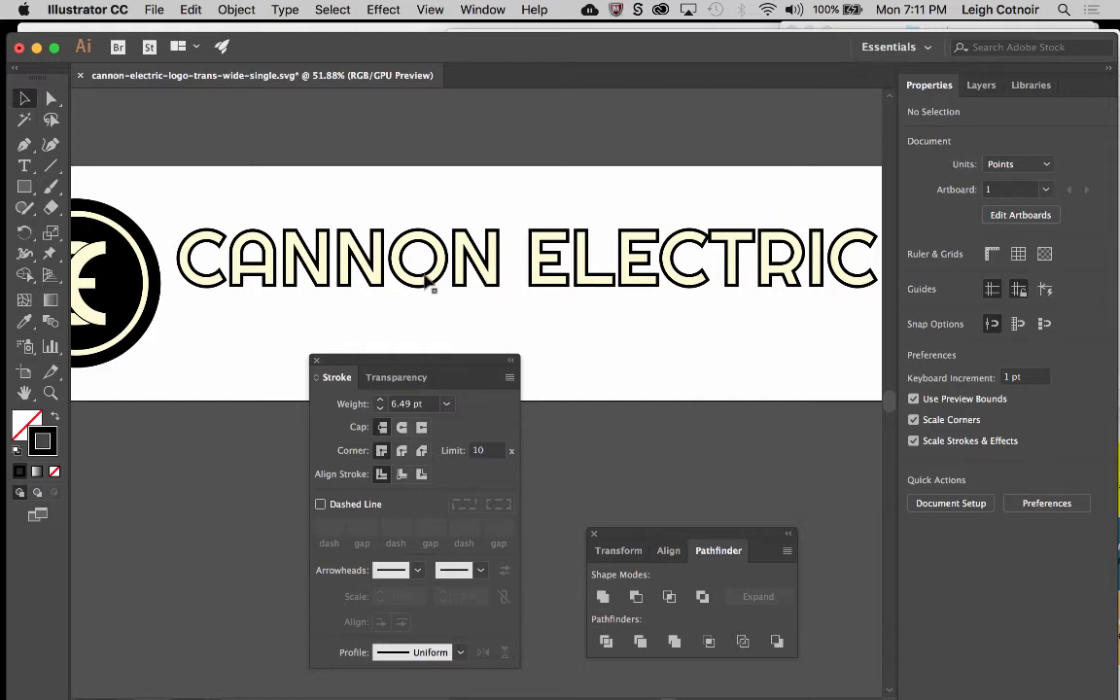
Inspect the stroke settings of the outlined CANNON EL group and compare the fill and stroke objects of the second E
left_click(429, 280)
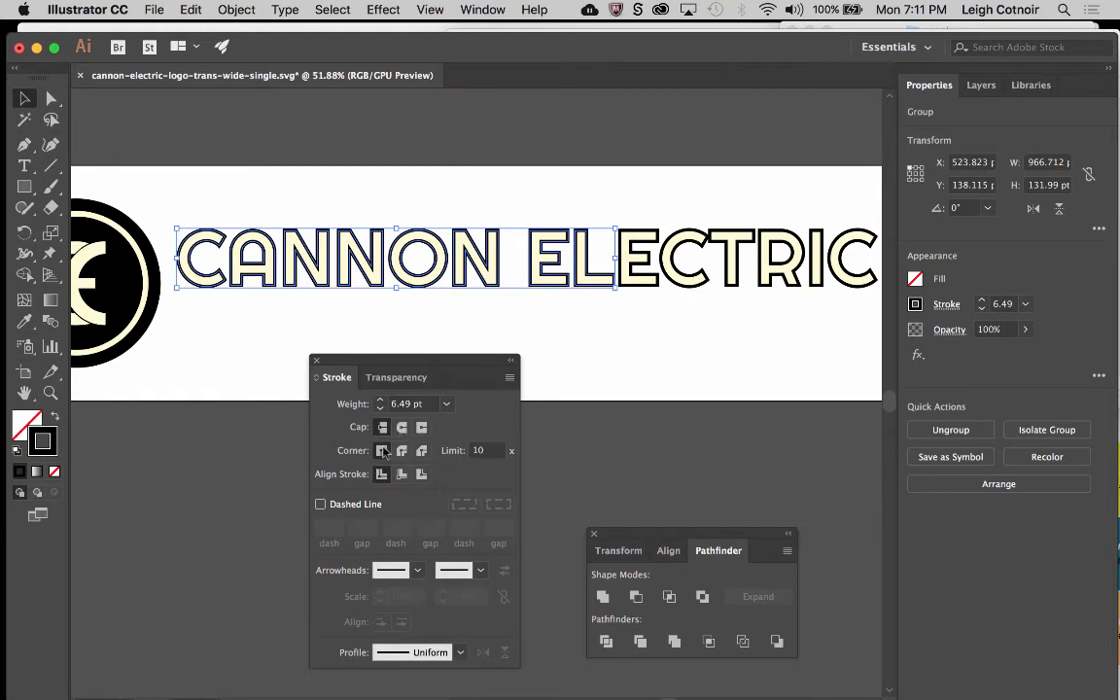
left_click_drag(387, 358, 404, 299)
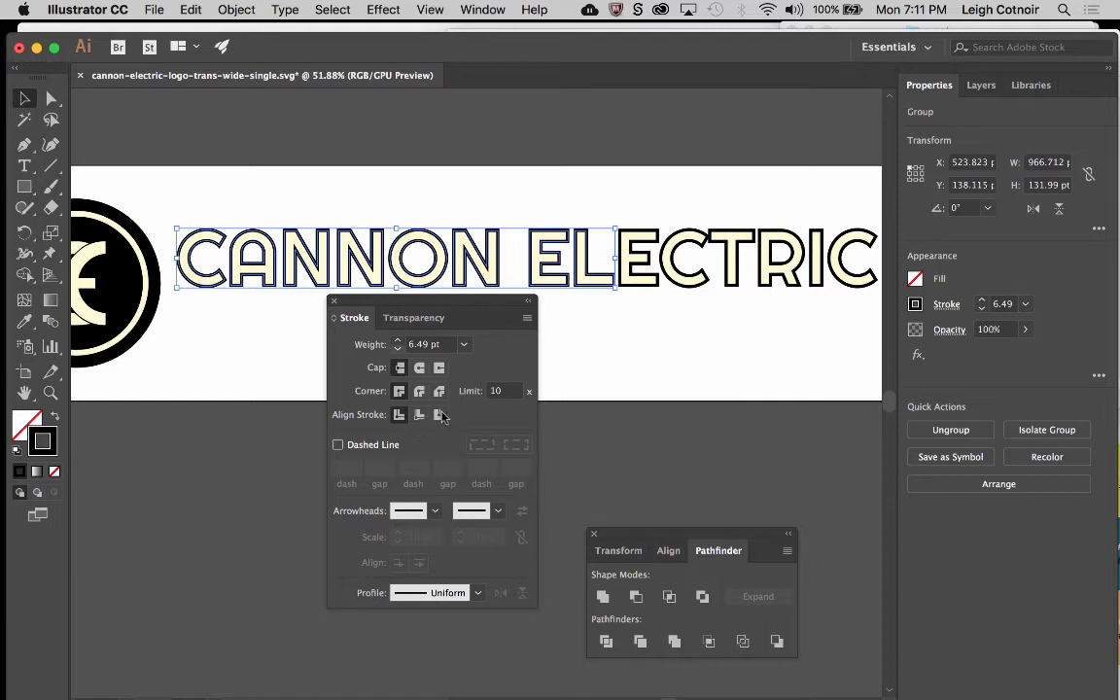
left_click(646, 283)
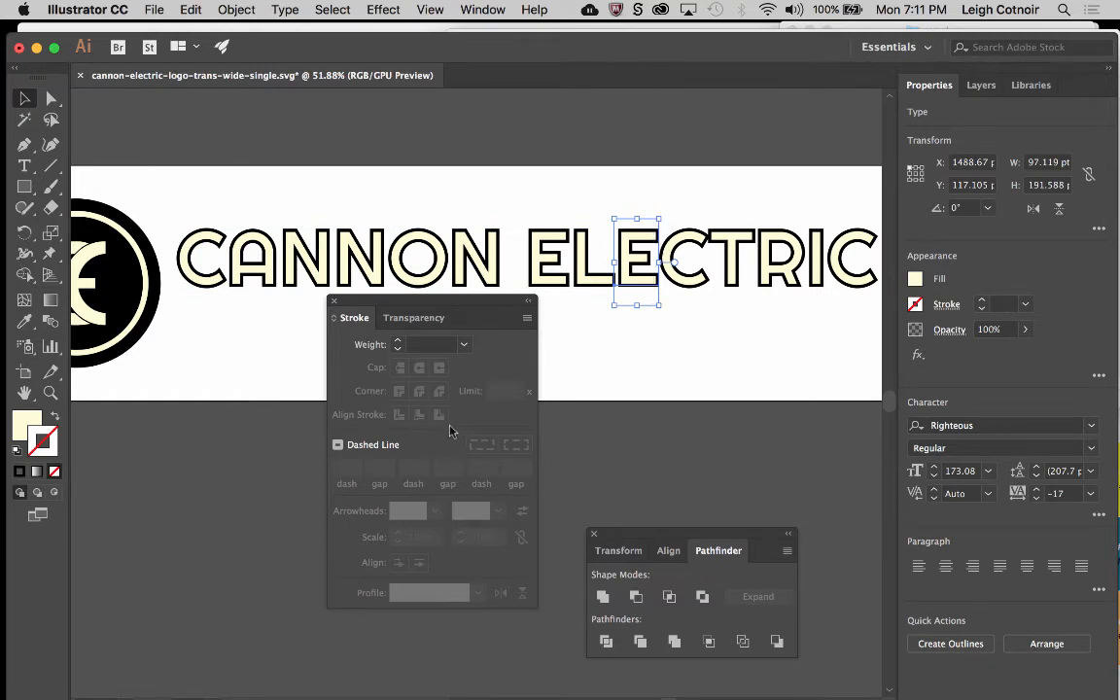
left_click(626, 251)
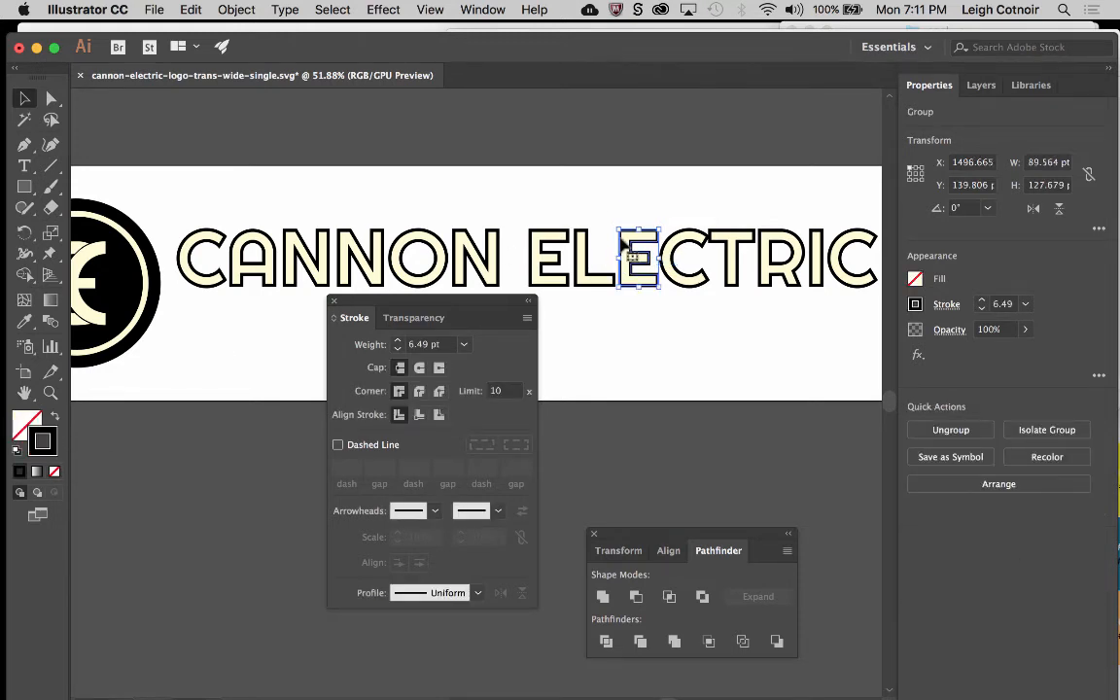
Isolate the outlined CANNON EL group down to its letter L, inspect the L's stroke path up close, and exit isolation
left_click(606, 278)
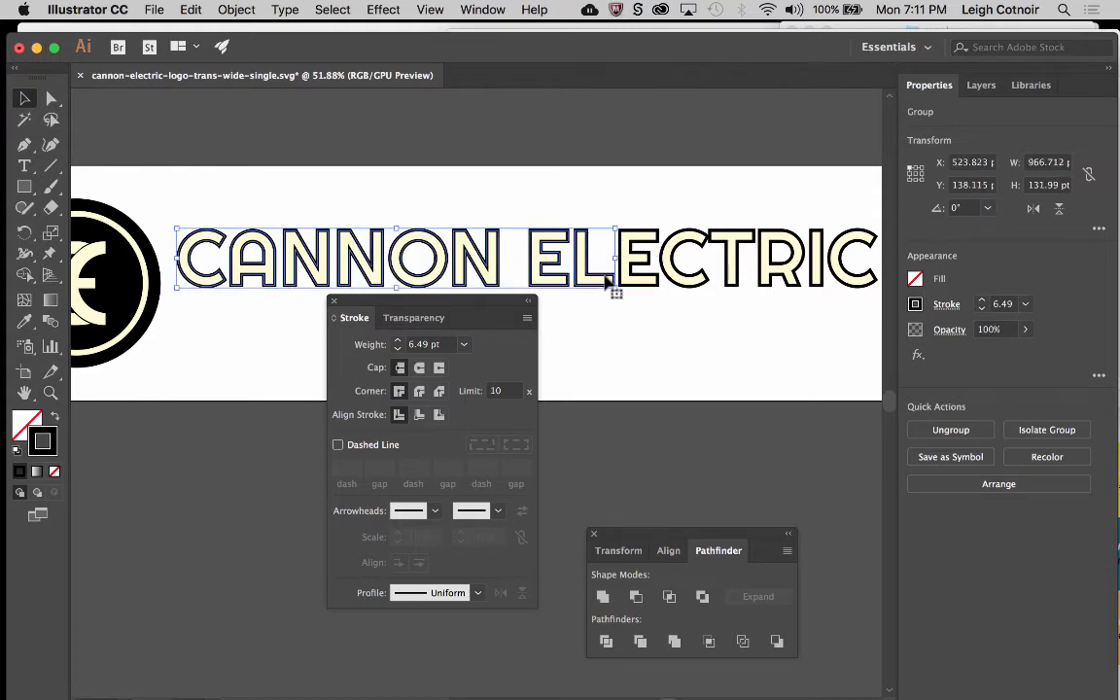
double_click(607, 279)
left_click(607, 279)
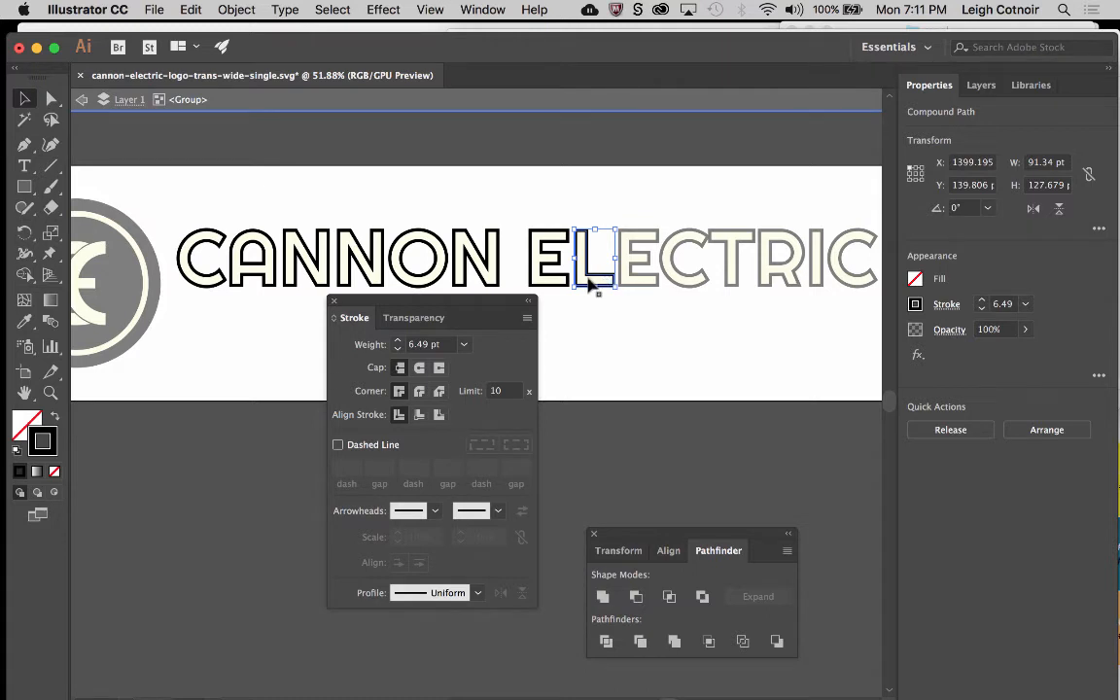
double_click(588, 278)
left_click(588, 278)
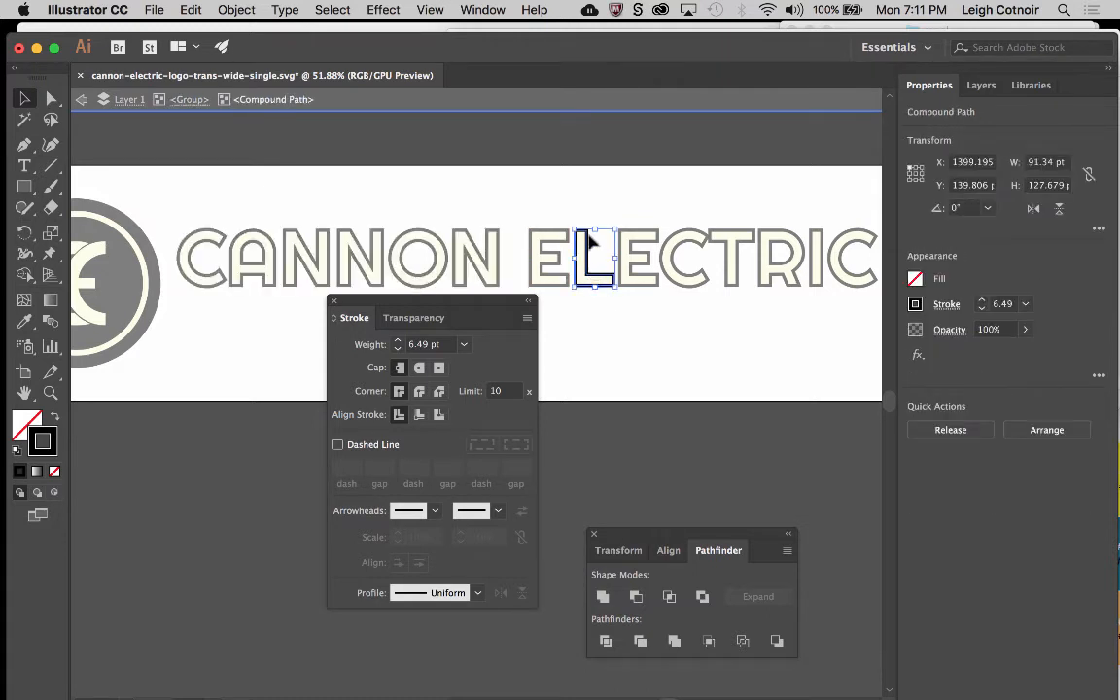
scroll(590, 281, "up", 5)
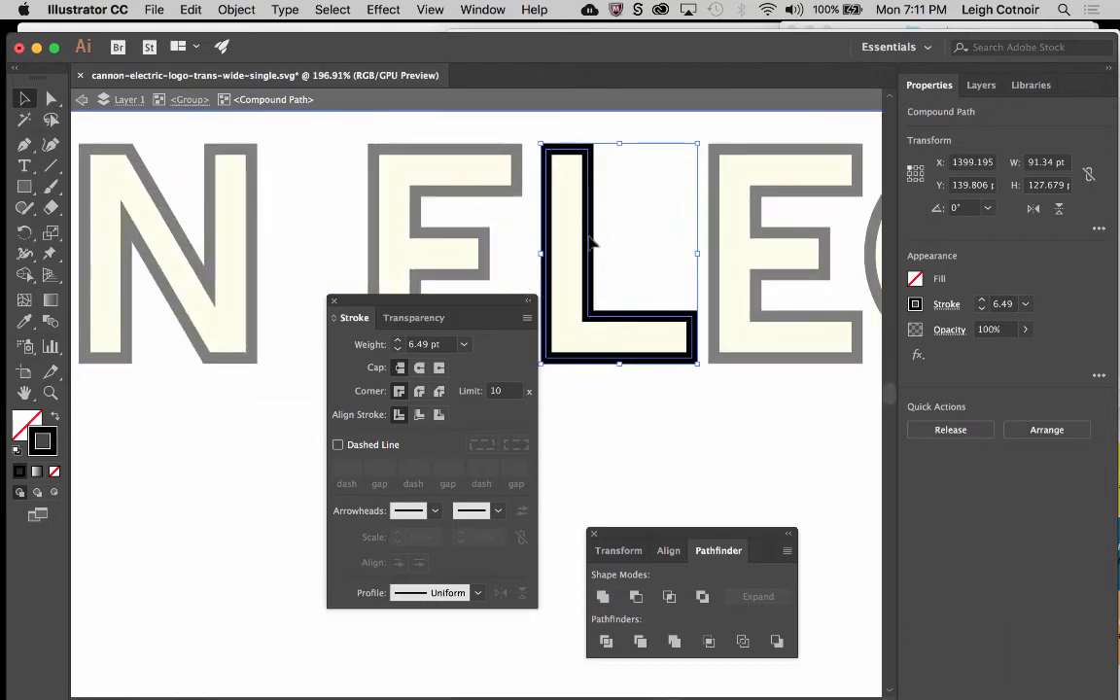
key("Escape")
Compare the cream-filled CANNON EL text object with the stroked CTRIC outline group at the end of the lettering
left_click(575, 346)
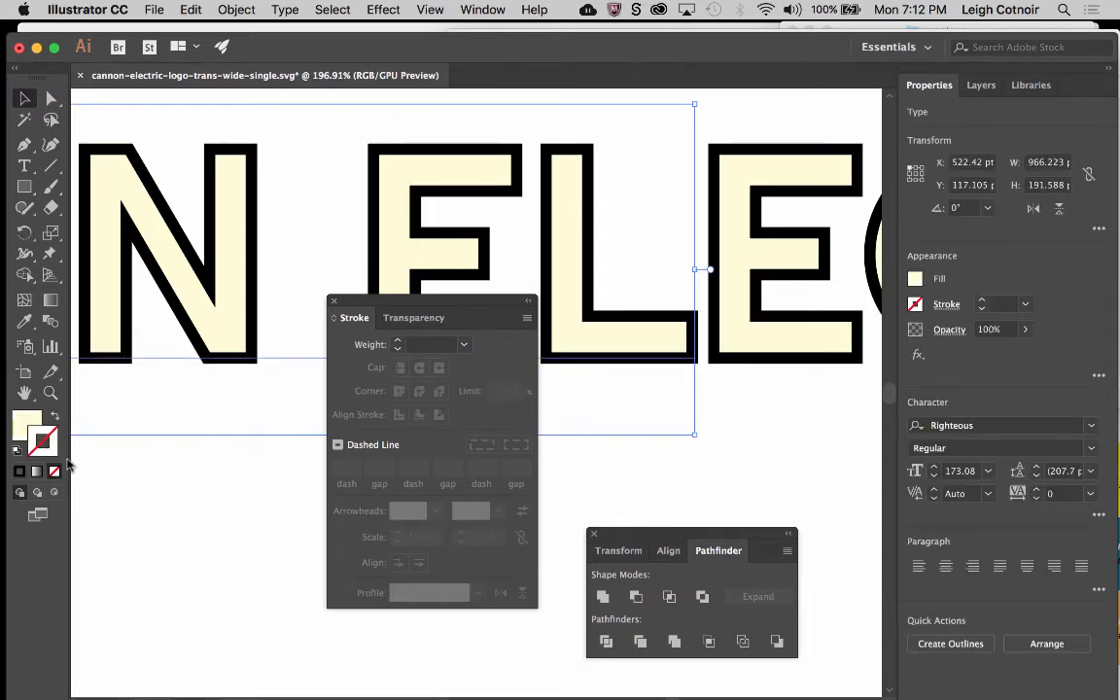
left_click(756, 439)
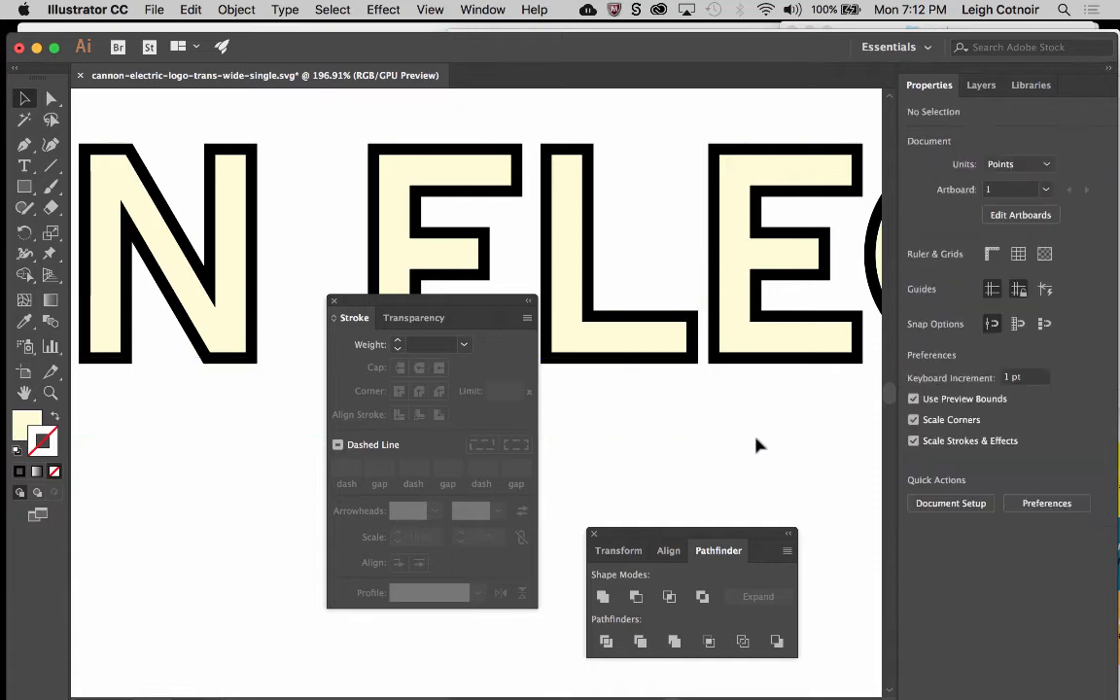
scroll(705, 375, "down", 5)
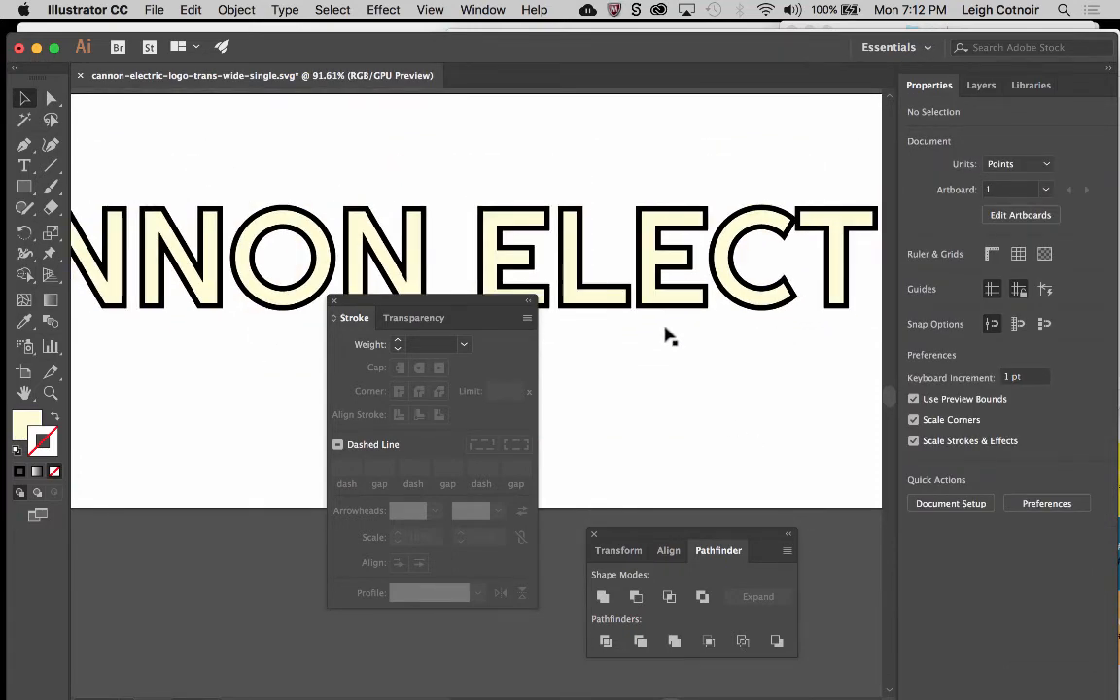
scroll(667, 335, "down", 3)
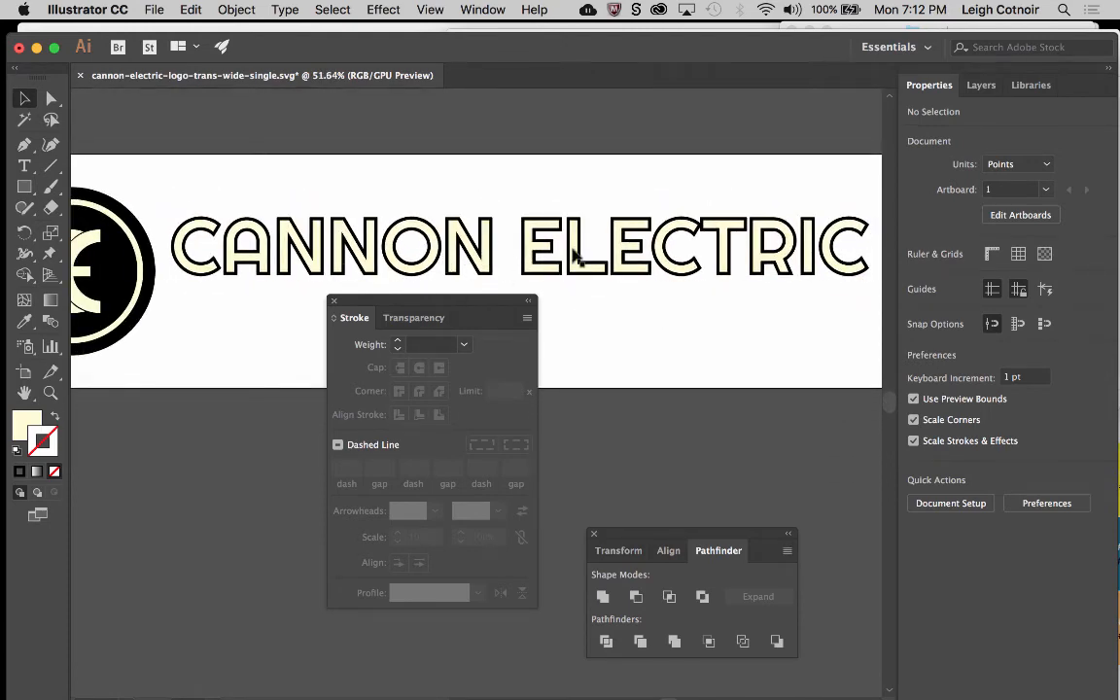
scroll(690, 277, "up", 1)
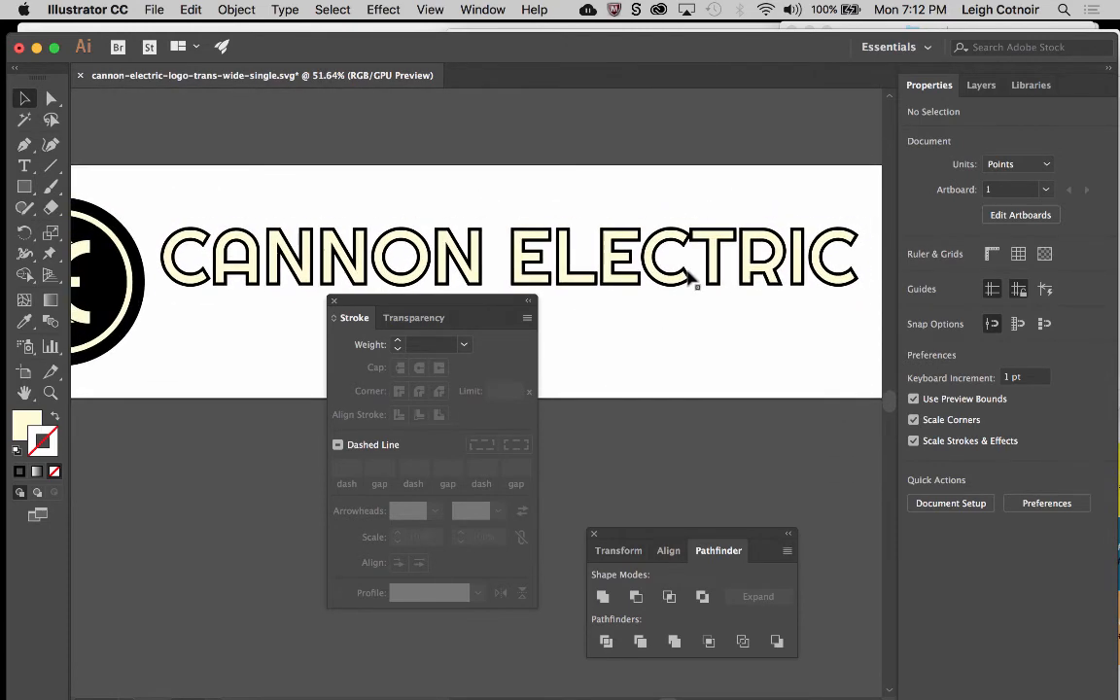
left_click(836, 251)
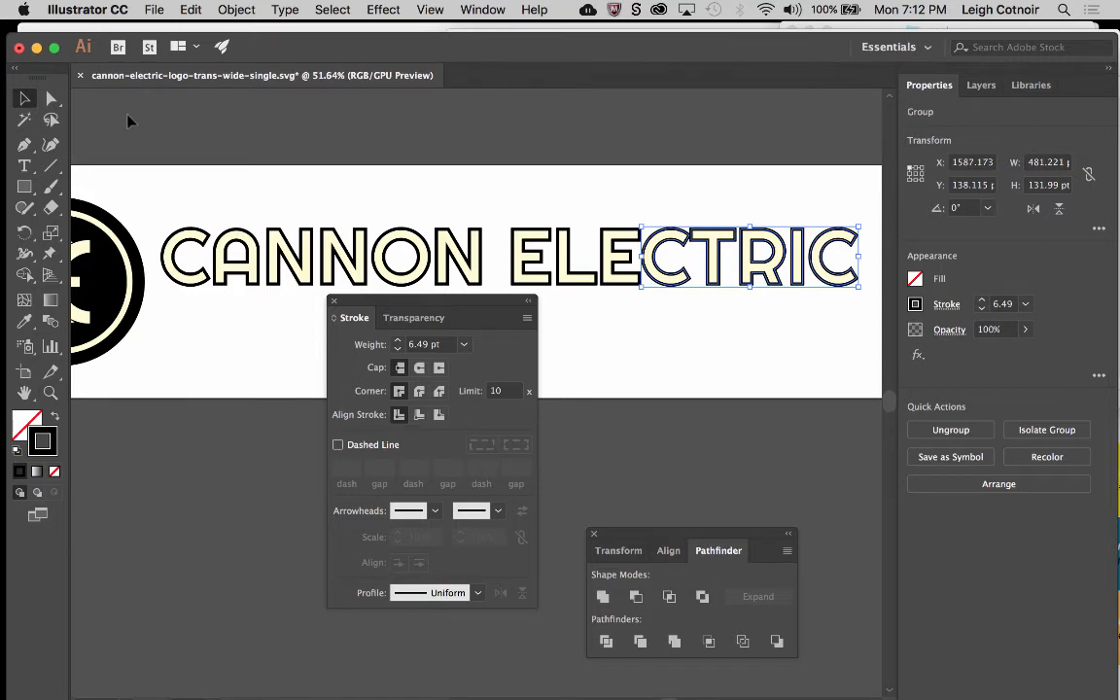
Review the Use Preview Bounds option in the General preferences, keep it enabled, and deselect the lettering
scroll(130, 120, "up", 2)
scroll(130, 121, "left", 3)
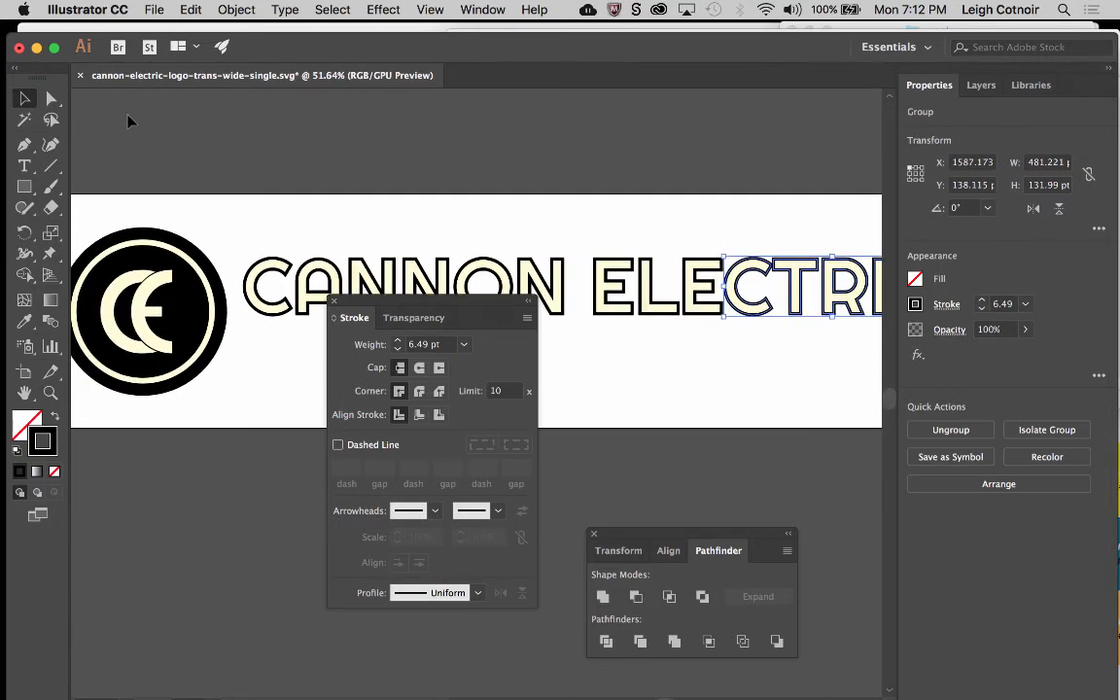
left_click(87, 10)
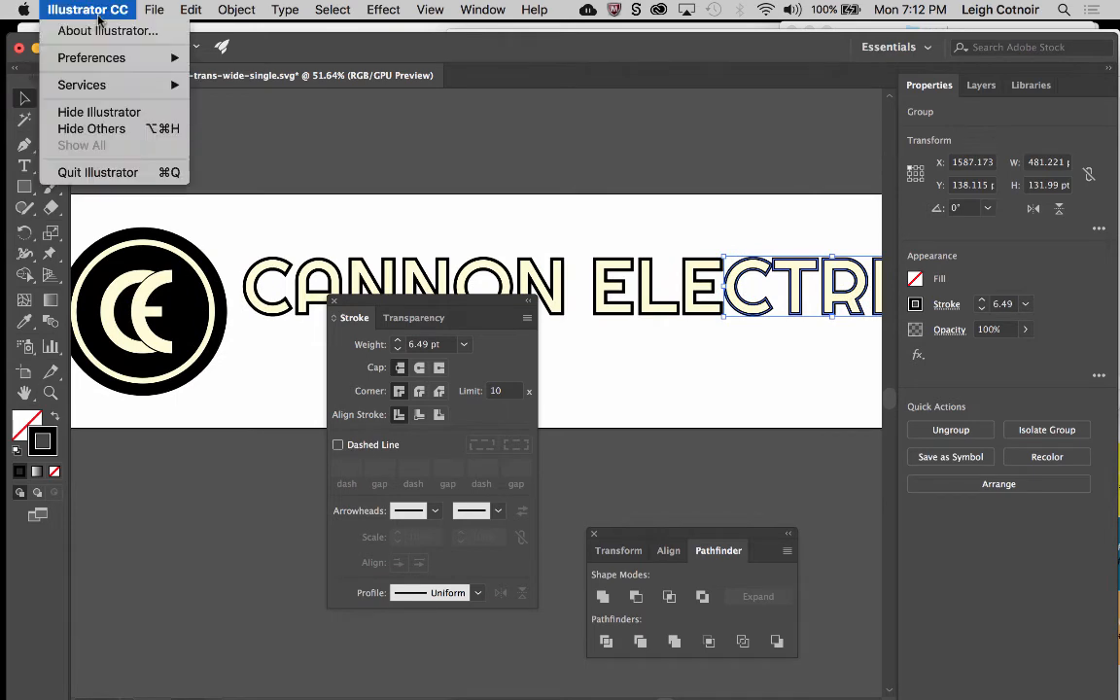
mouse_move(102, 66)
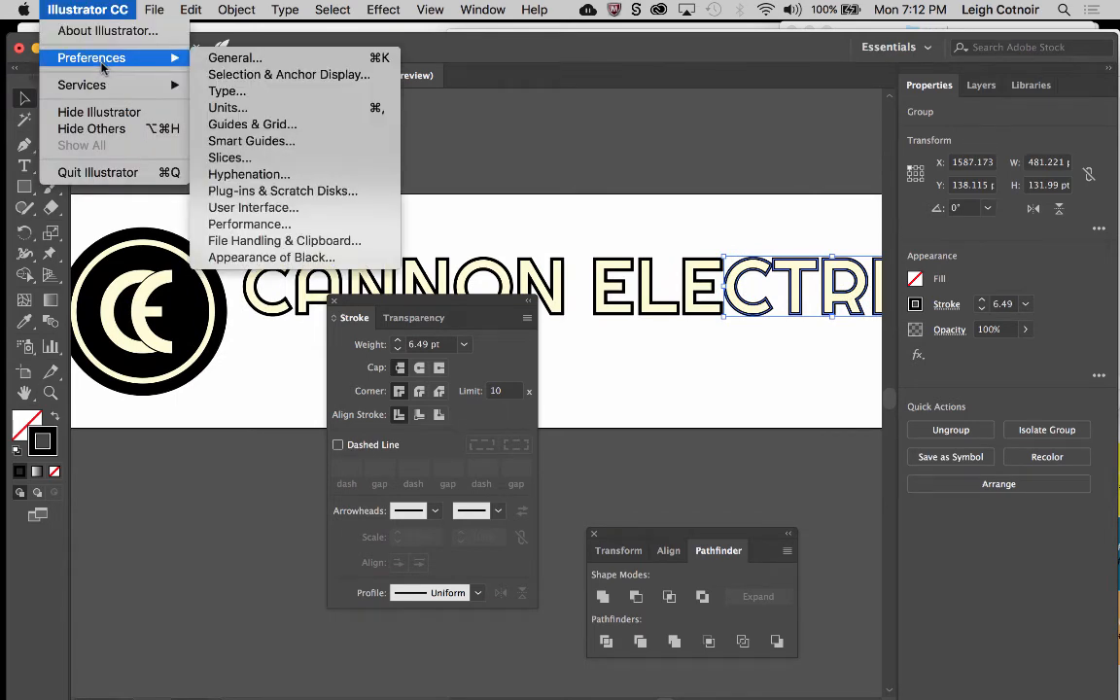
left_click(222, 57)
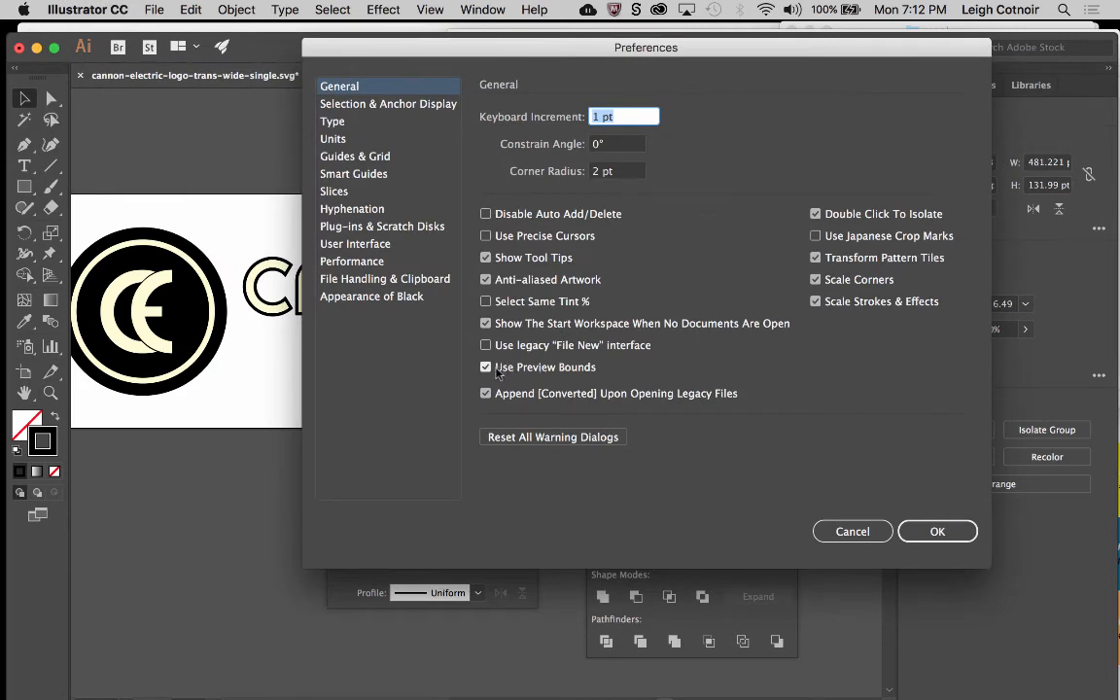
left_click(485, 368)
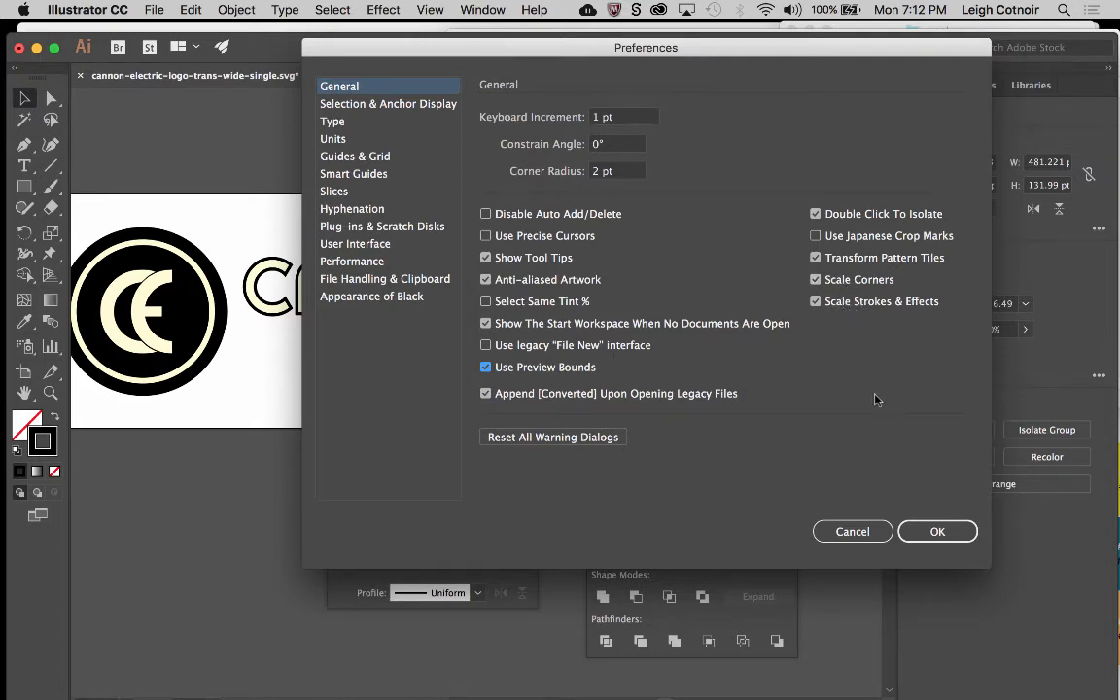
left_click(937, 532)
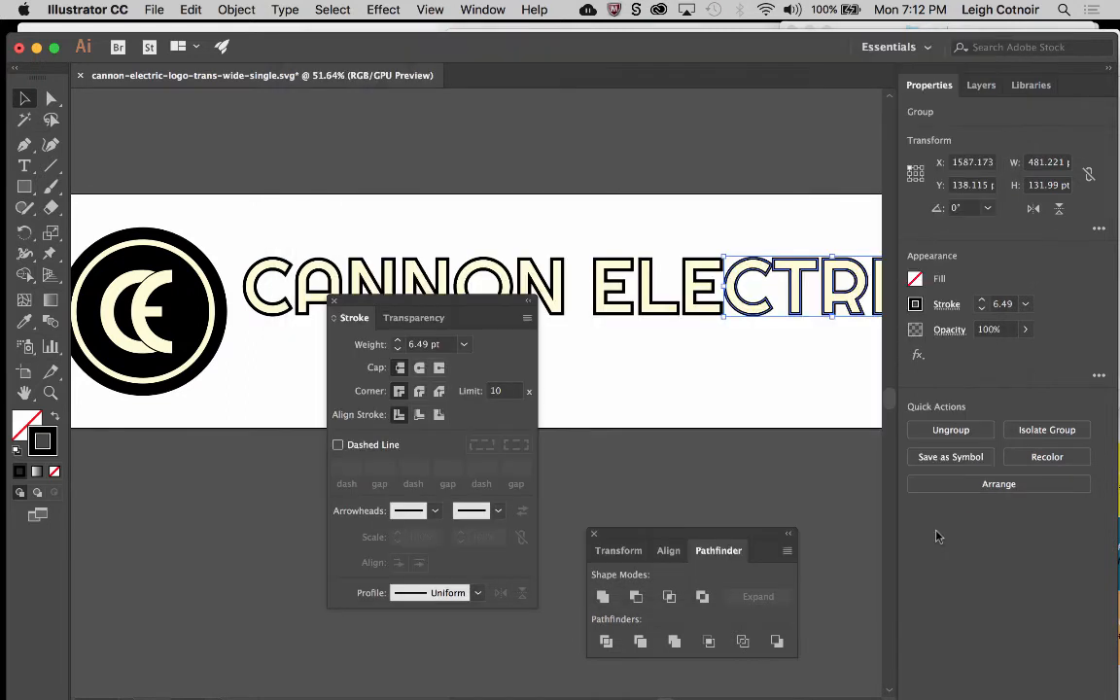
left_click(480, 212)
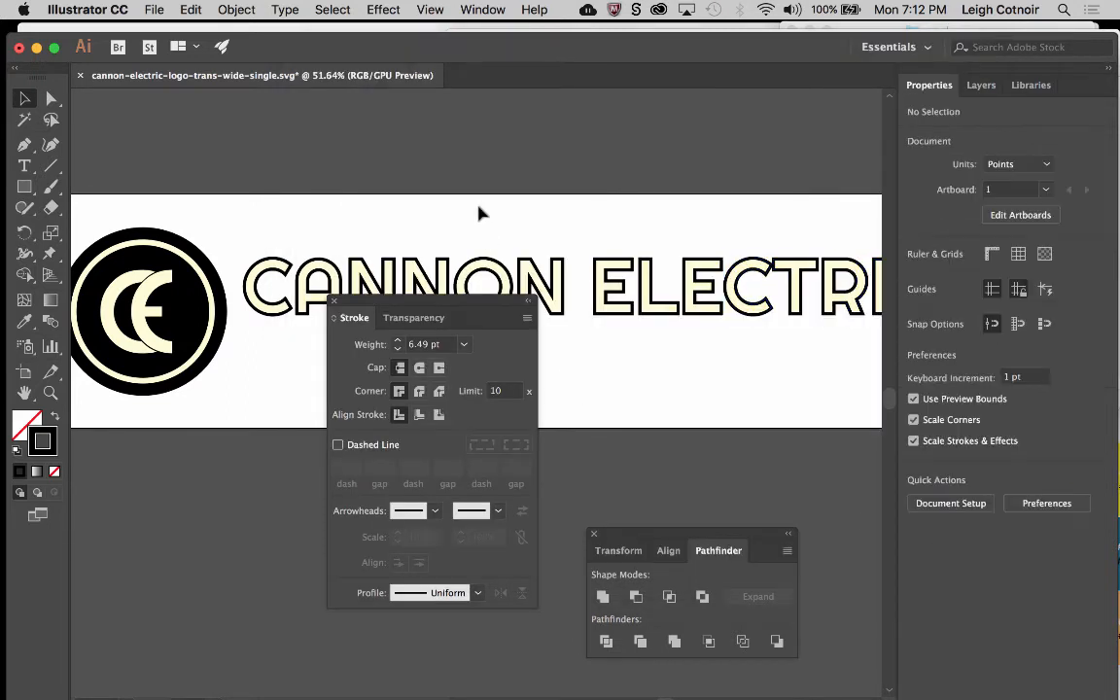
Move the Stroke panel off the lettering and inspect the C and E shapes inside the round emblem one at a time
mouse_move(454, 309)
left_mouse_down()
mouse_move(407, 382)
mouse_move(396, 424)
left_mouse_up()
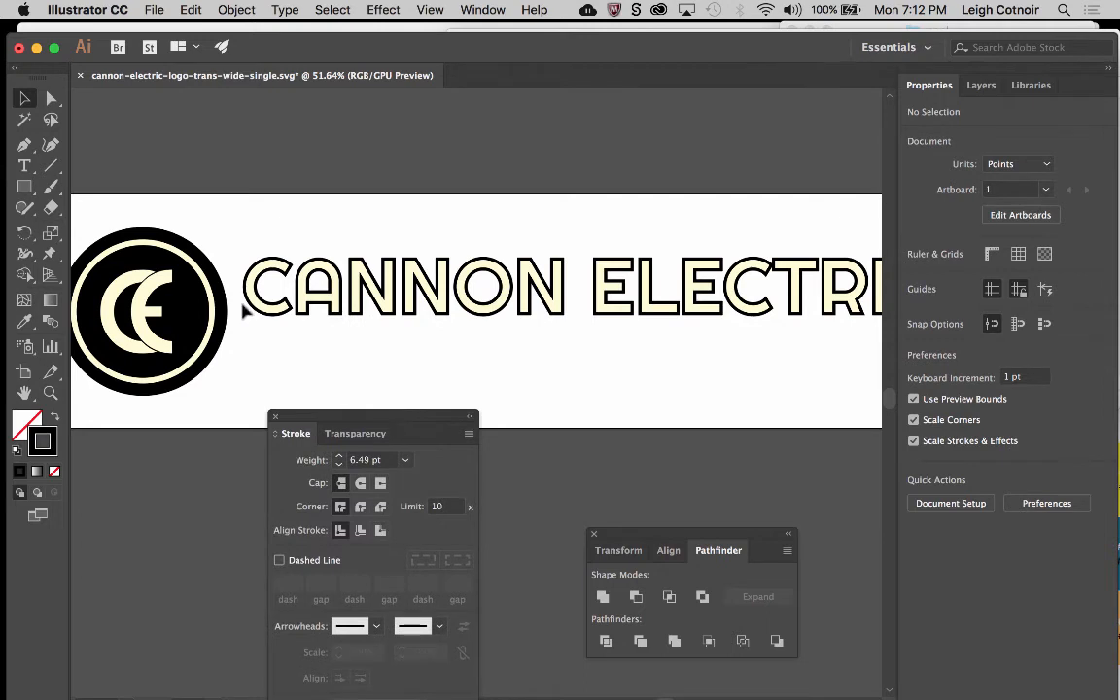
scroll(243, 311, "left", 3)
left_click(206, 292)
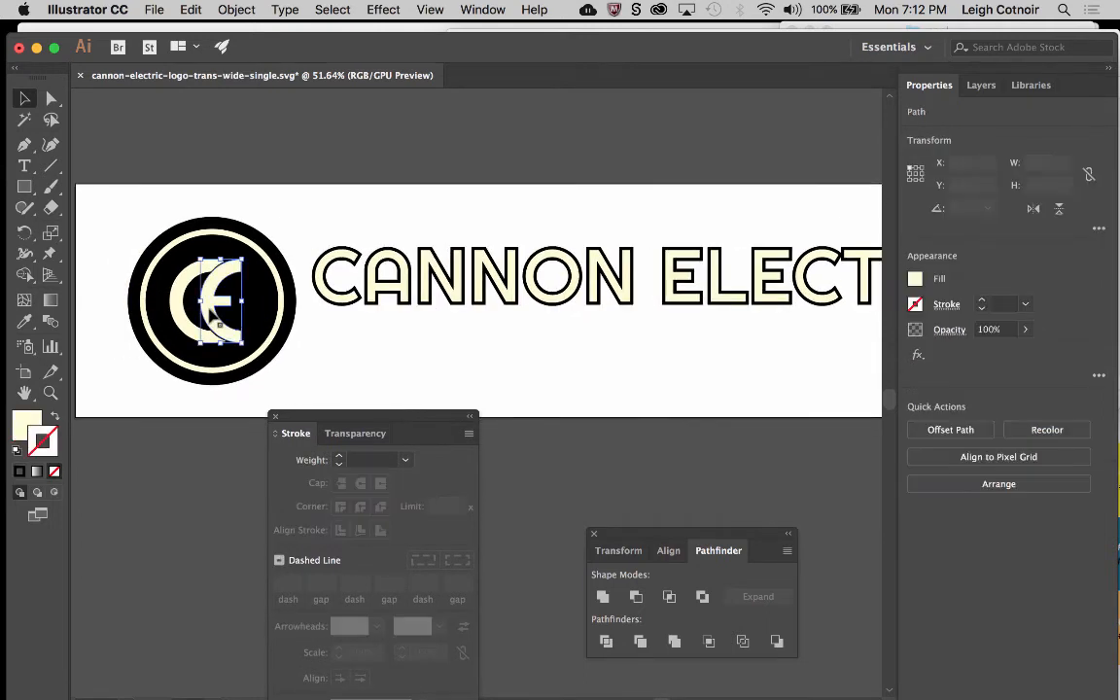
left_click_drag(207, 300, 215, 291)
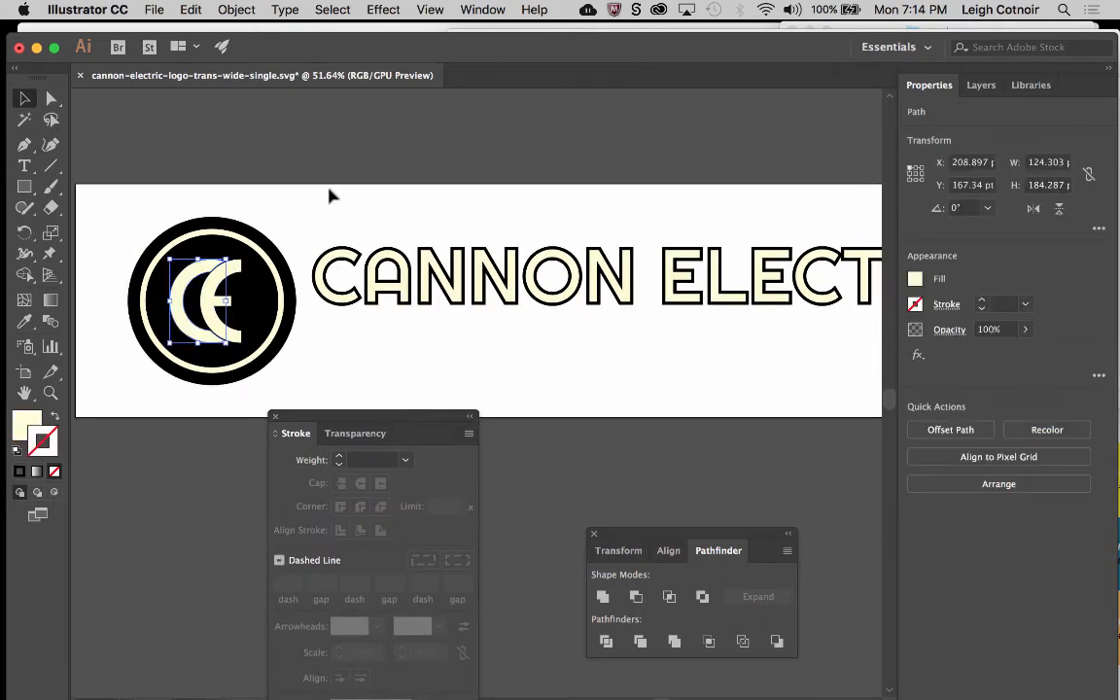
left_click(294, 166)
left_click(233, 270)
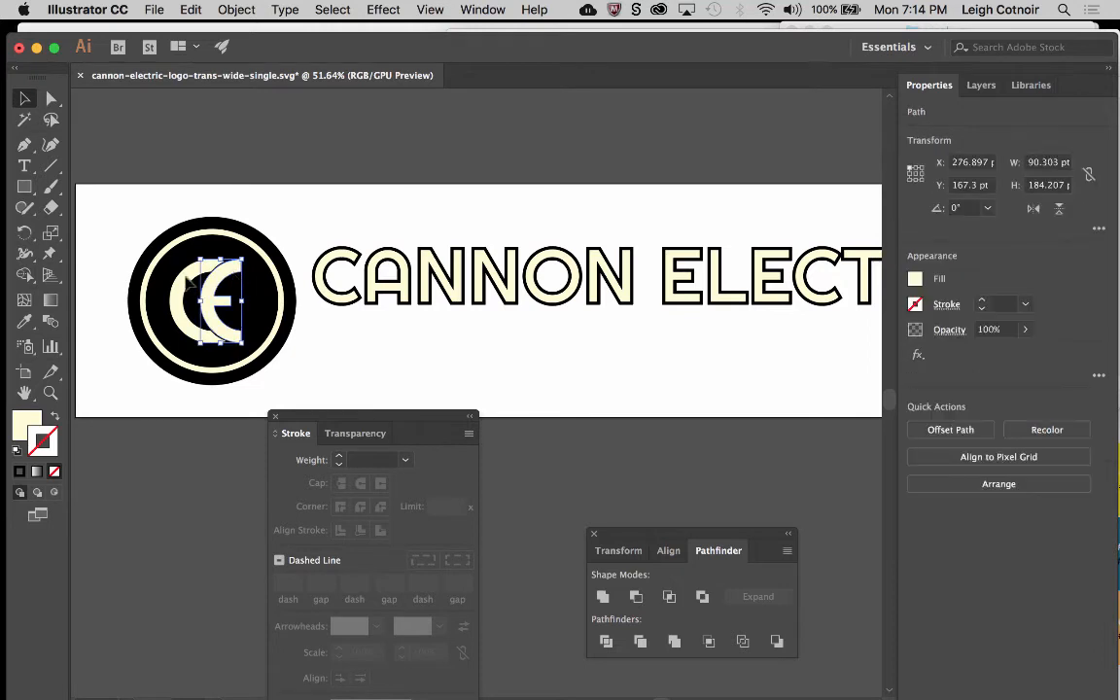
left_click(185, 276)
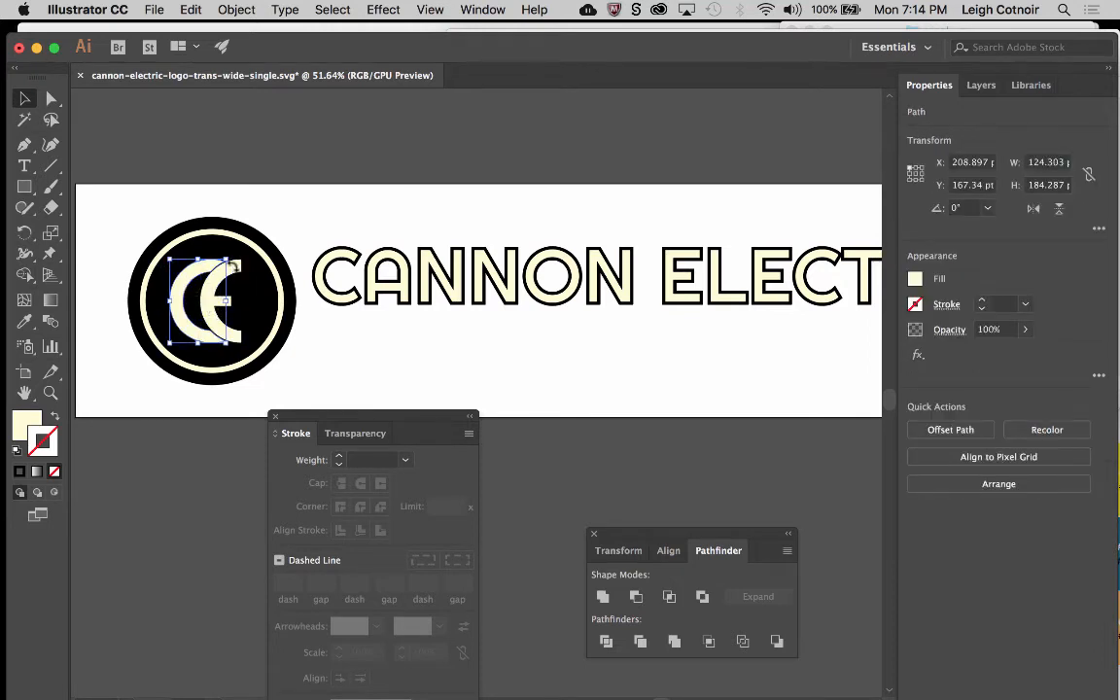
left_click(314, 172)
left_click(222, 282)
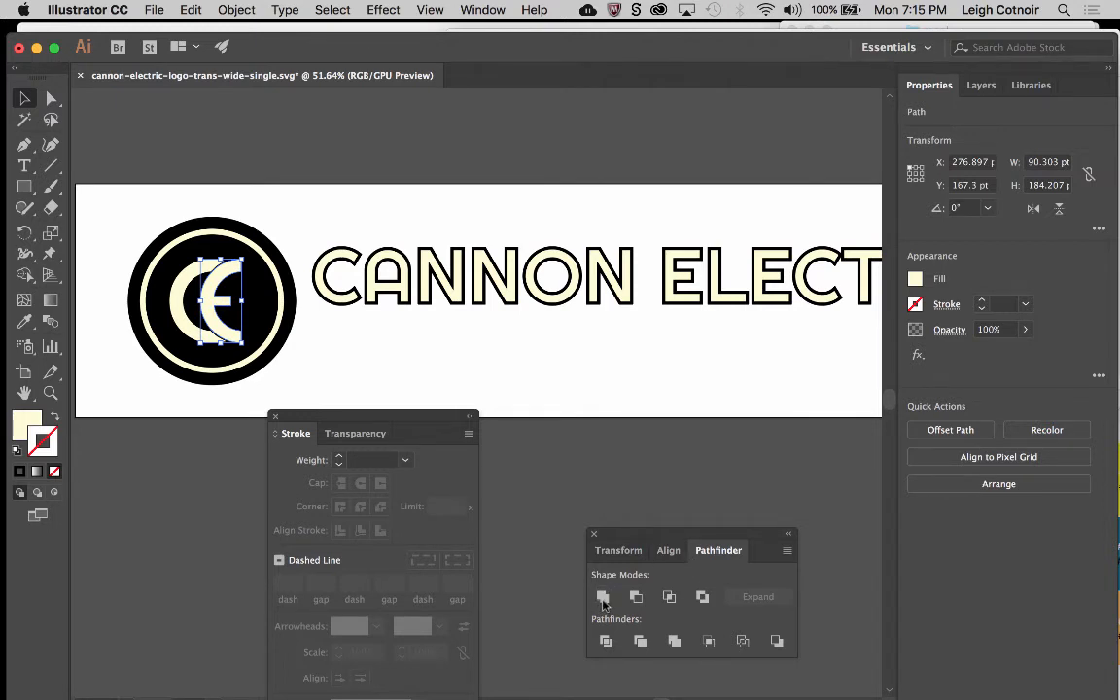
Inspect the emblem's inner black circle, cream ring and outer black circle as separate filled shapes, keeping the Stroke panel clear of them
left_click(244, 263)
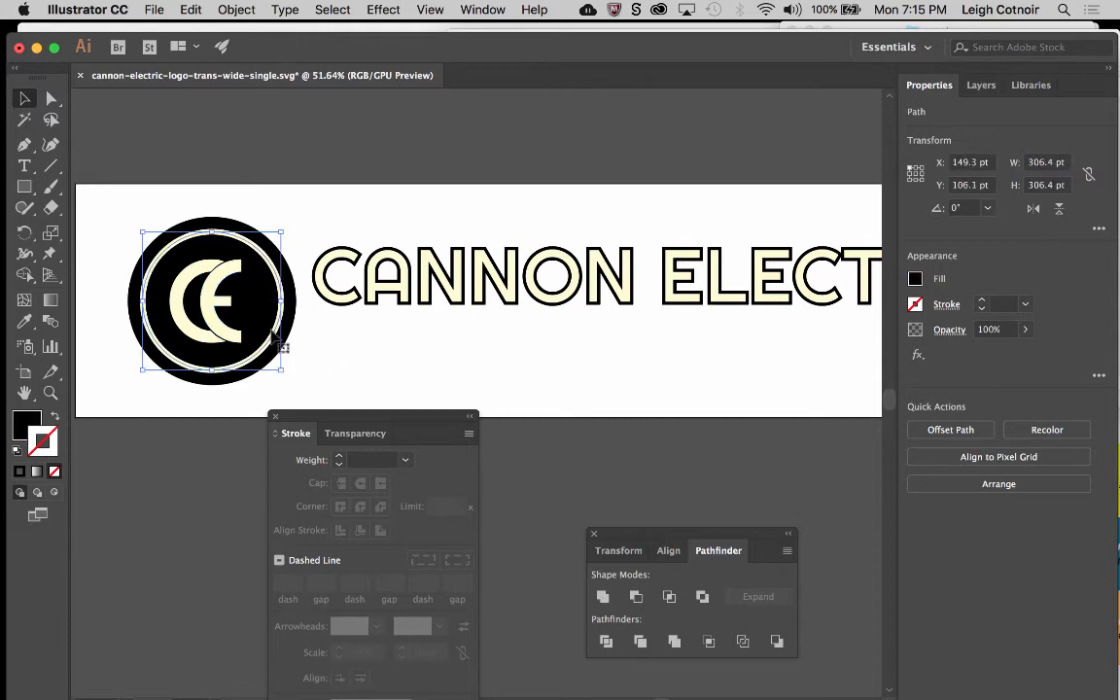
scroll(248, 316, "up", 5)
scroll(273, 341, "left", 10)
scroll(273, 340, "up", 2)
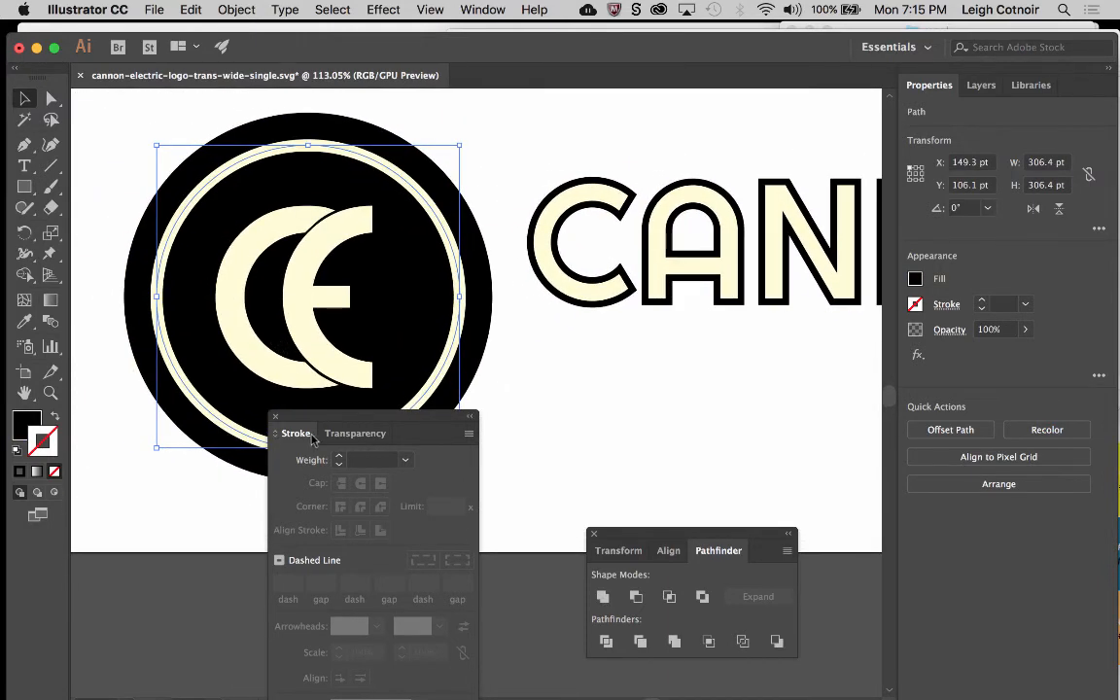
left_click_drag(345, 419, 295, 553)
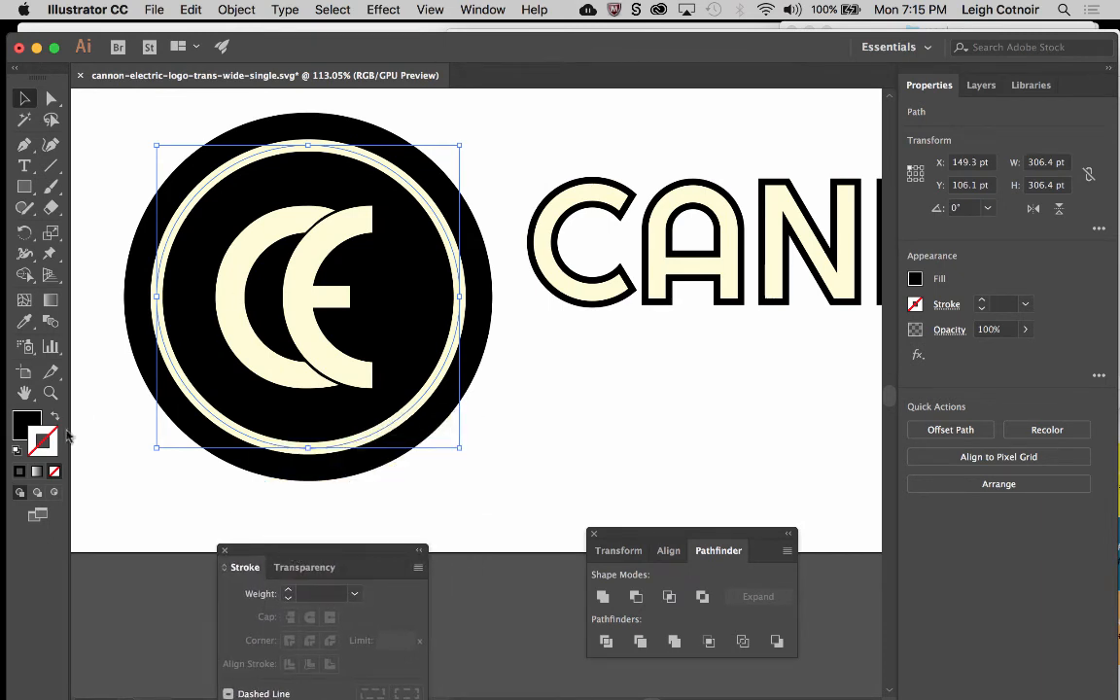
left_click(384, 164)
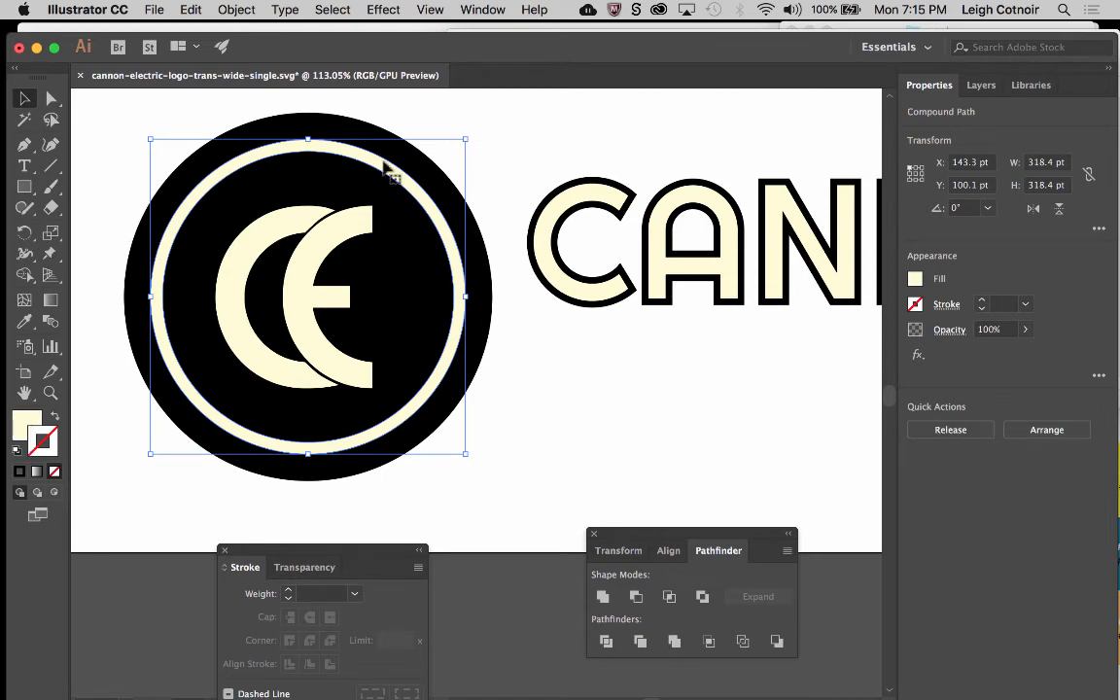
left_click(327, 124)
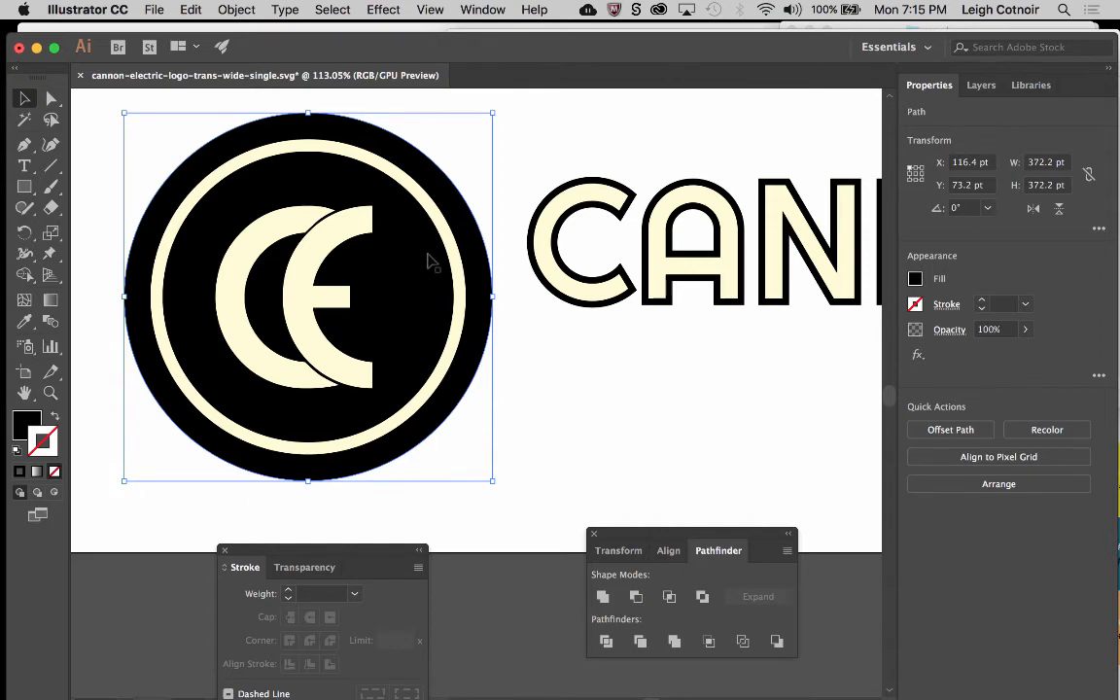
Start saving a copy of the logo in SVG format and choose the logos-and-font folder as its destination
scroll(430, 259, "down", 5)
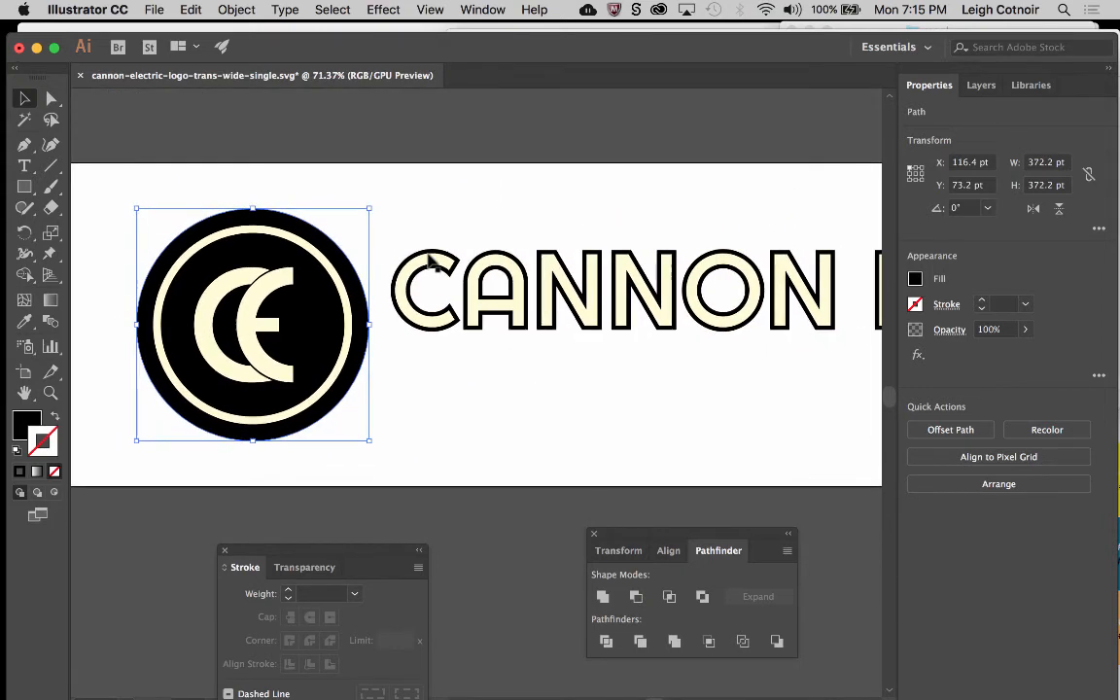
scroll(429, 257, "down", 3)
scroll(542, 287, "down", 1)
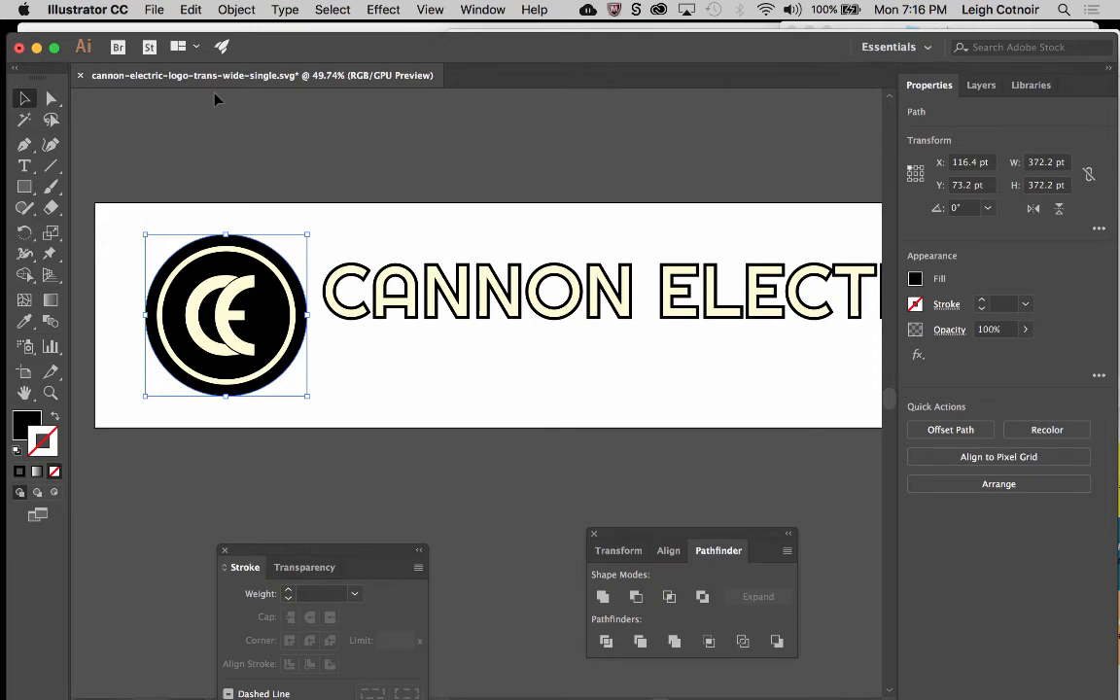
left_click(153, 9)
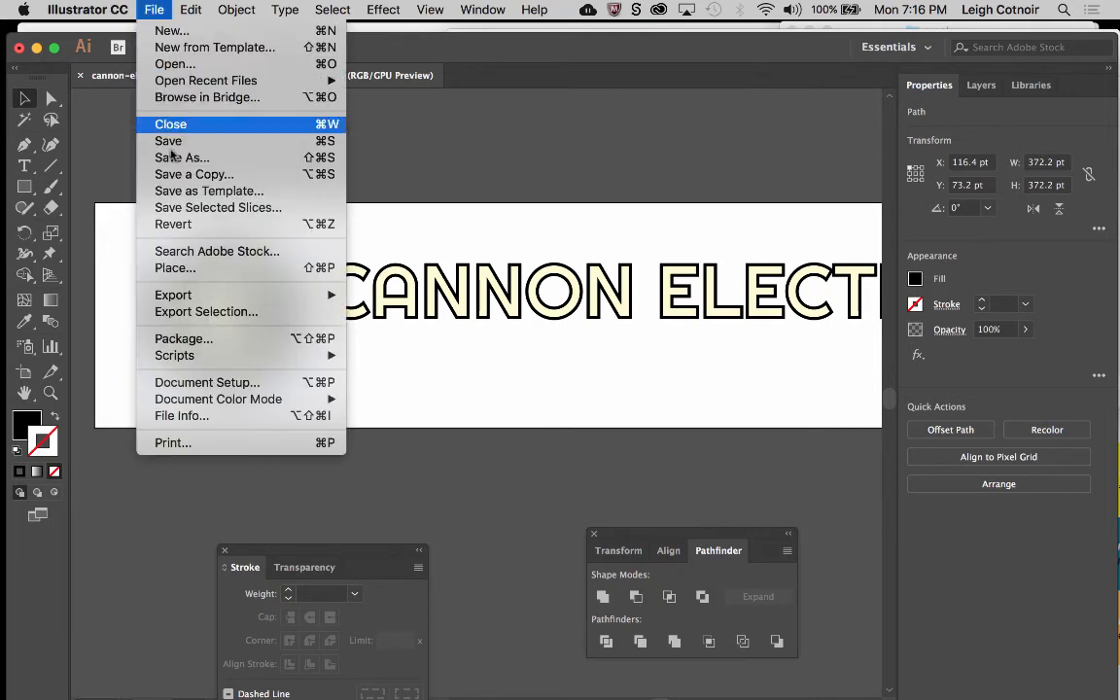
left_click(185, 174)
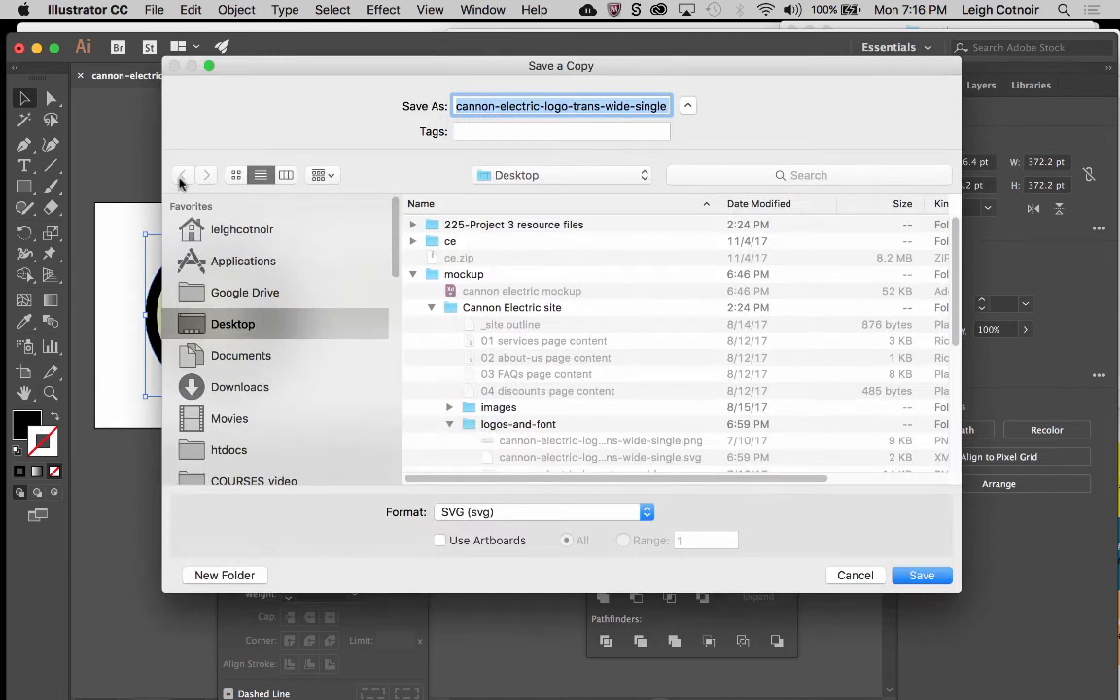
mouse_move(732, 70)
left_mouse_down()
mouse_move(730, 7)
mouse_move(697, 8)
left_mouse_up()
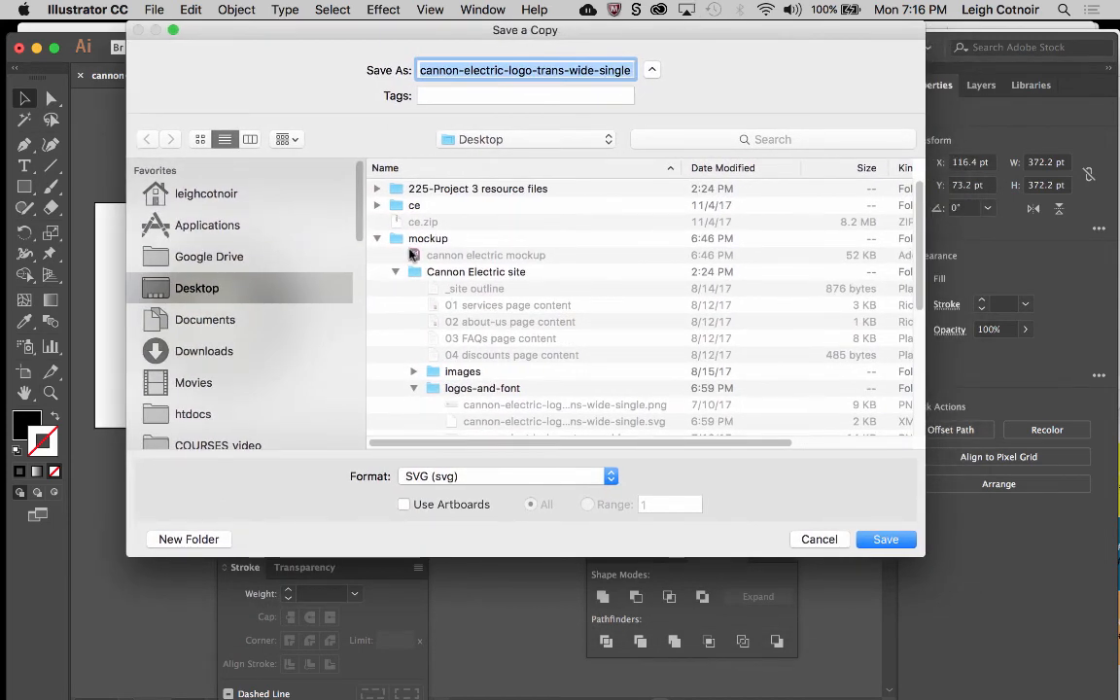
left_click(433, 389)
double_click(434, 390)
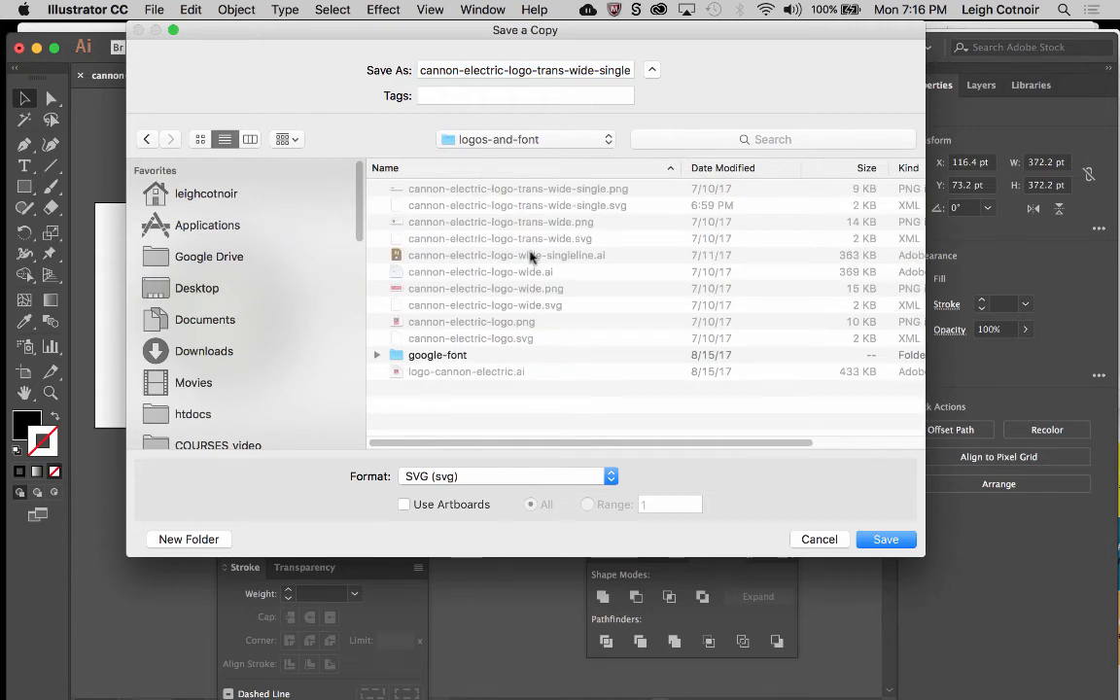
Name the copy cannon-electric-logo-trans-wide-single-MODIFIED.svg and save it in the logos-and-font folder
left_click_drag(609, 70, 682, 70)
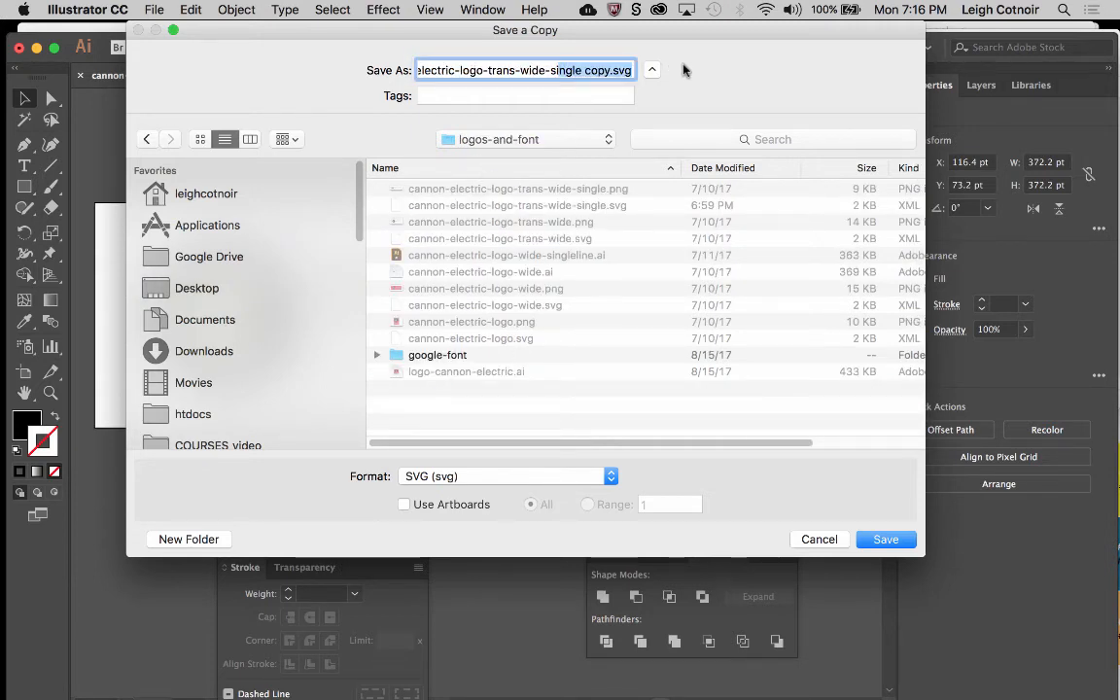
double_click(599, 69)
key("BackSpace")
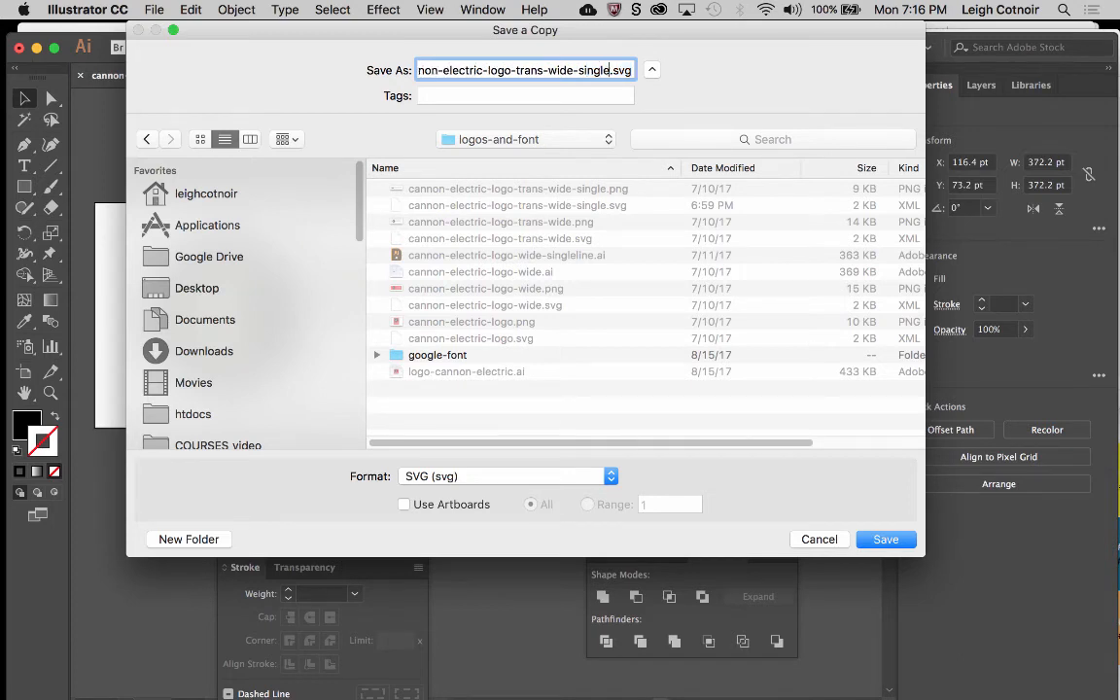
type("-MODIF")
type("IED")
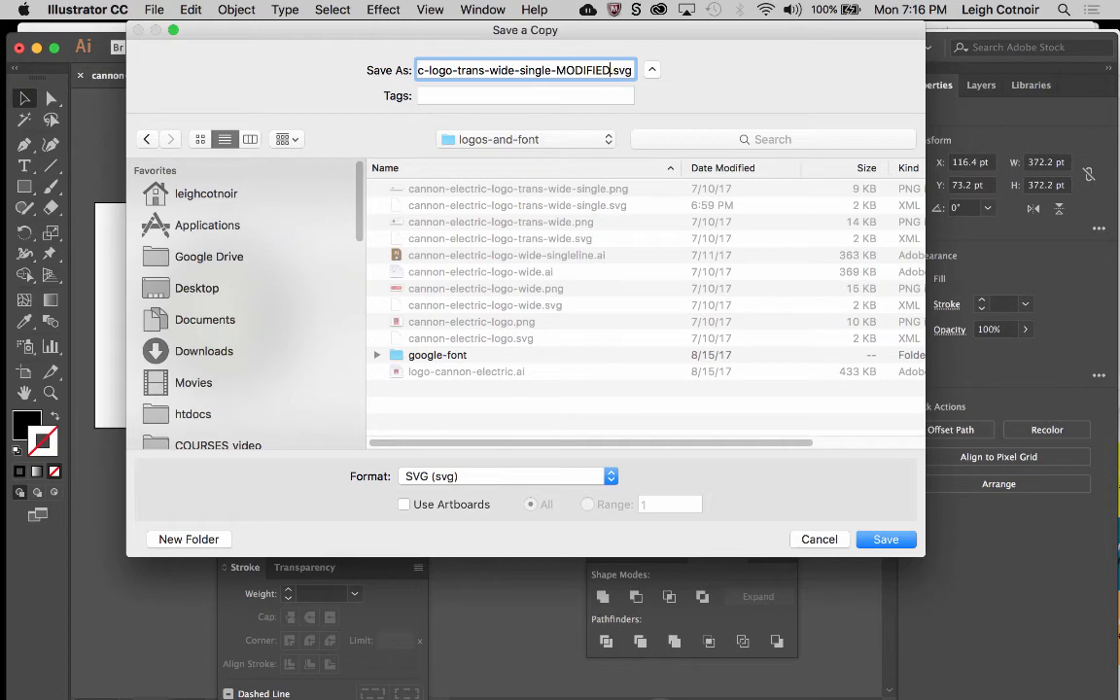
left_click(881, 539)
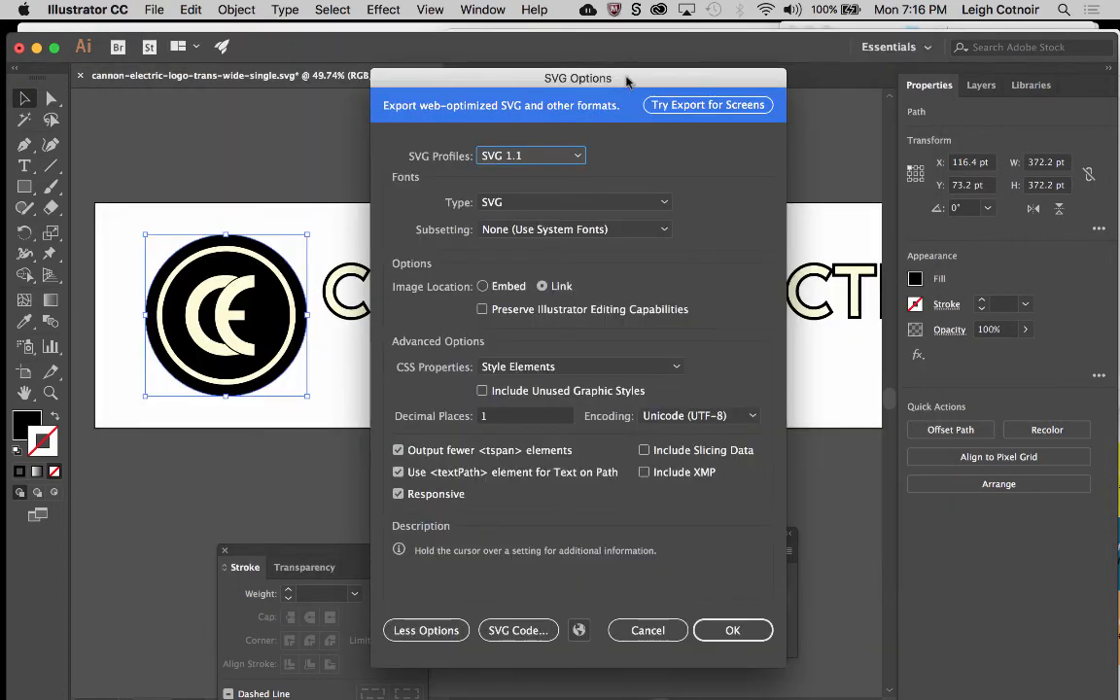
Review the SVG options, keep the SVG 1.1 profile and SVG font type, and accept them for the copy
left_click_drag(627, 81, 568, 44)
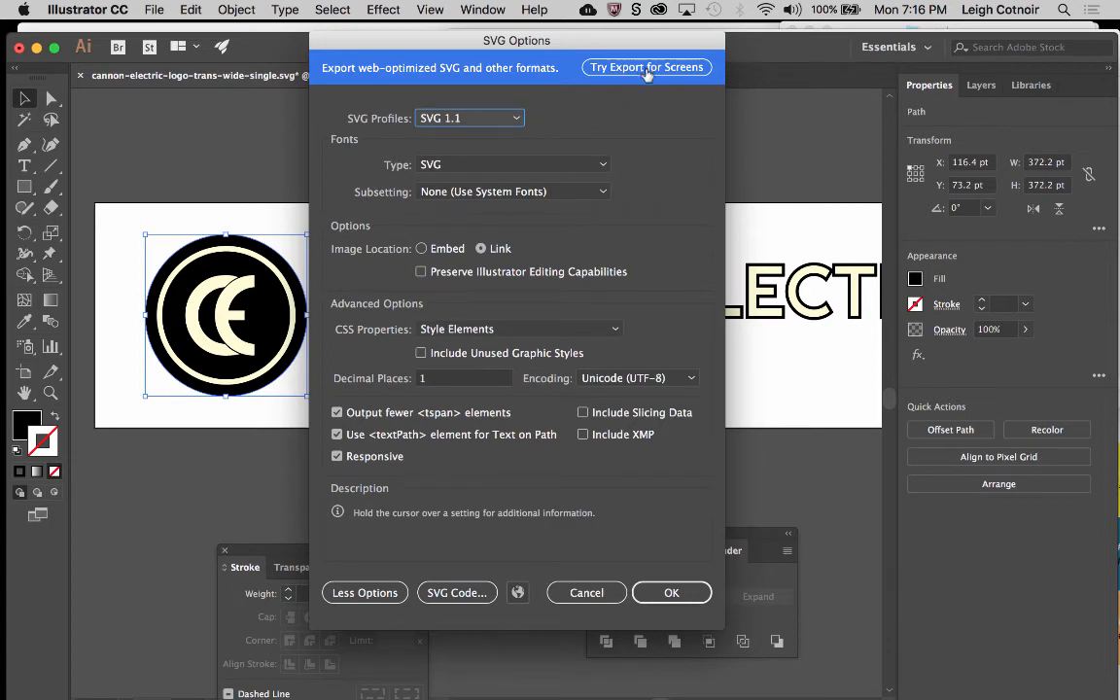
left_click(449, 167)
left_click(449, 171)
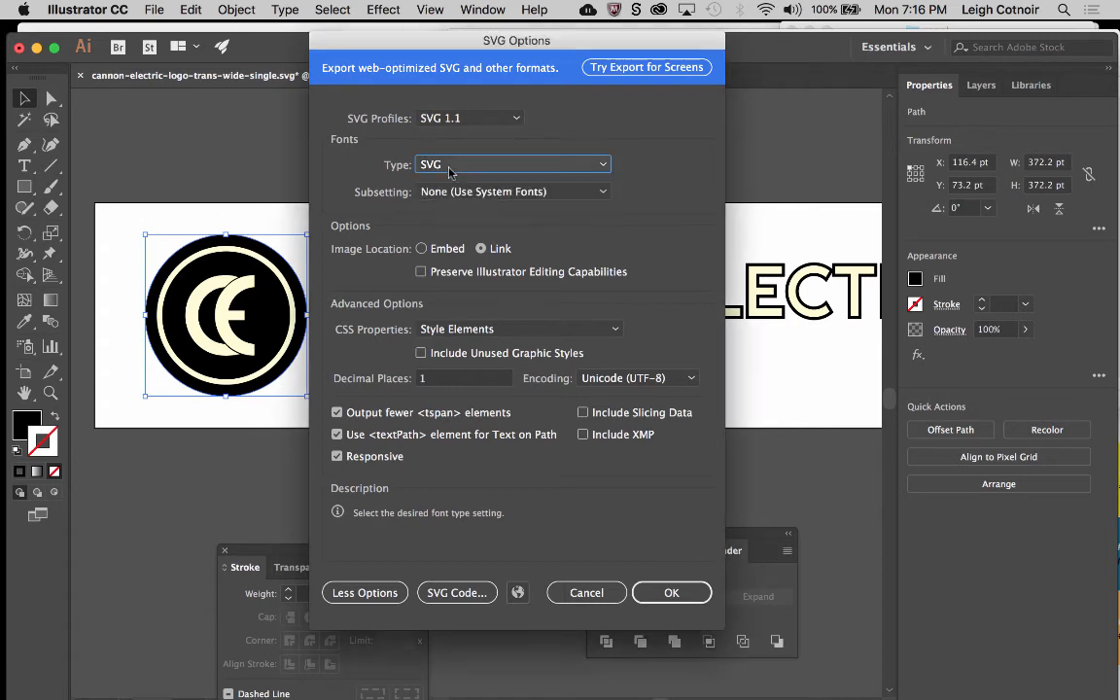
left_click(473, 121)
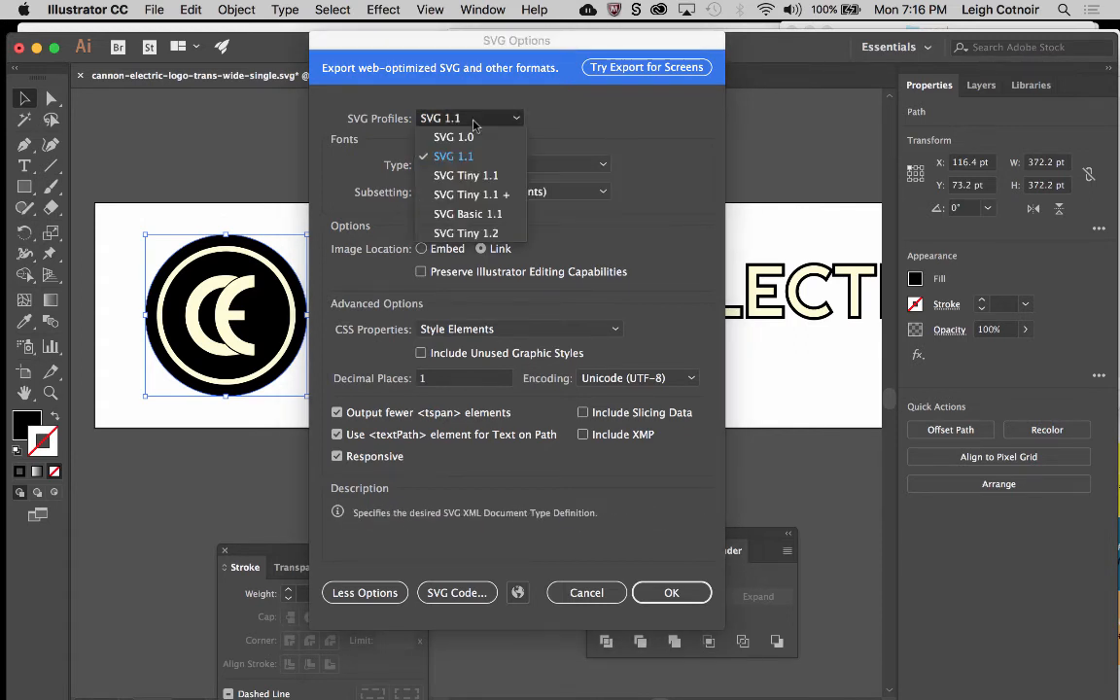
left_click(473, 121)
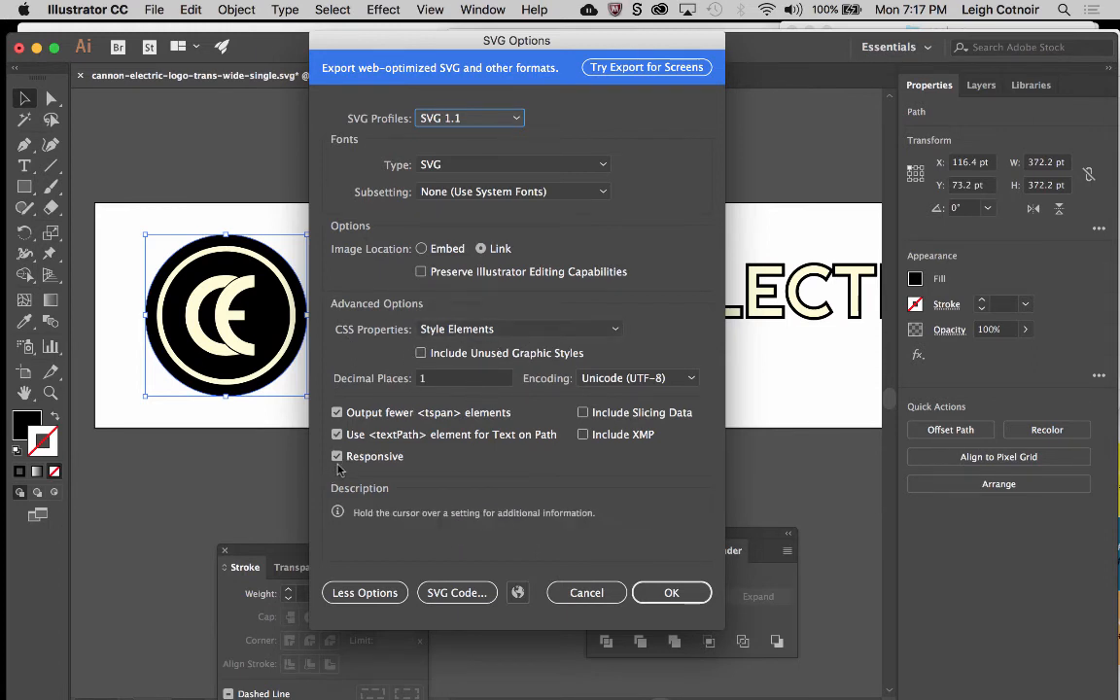
left_click(359, 593)
left_click(362, 408)
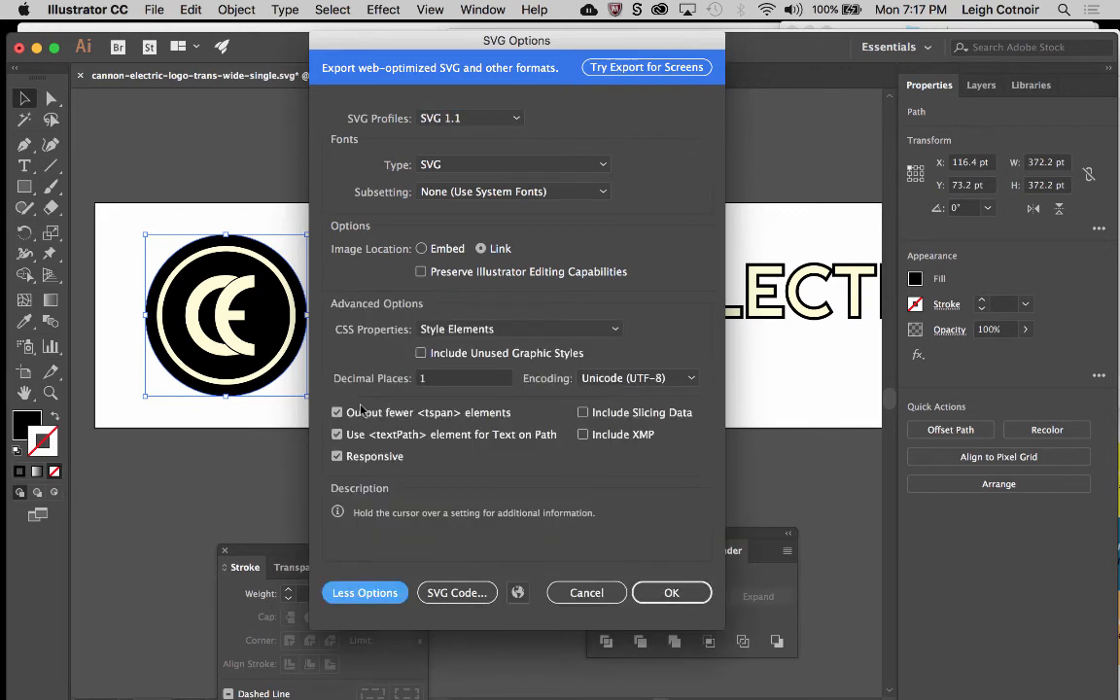
left_click(665, 595)
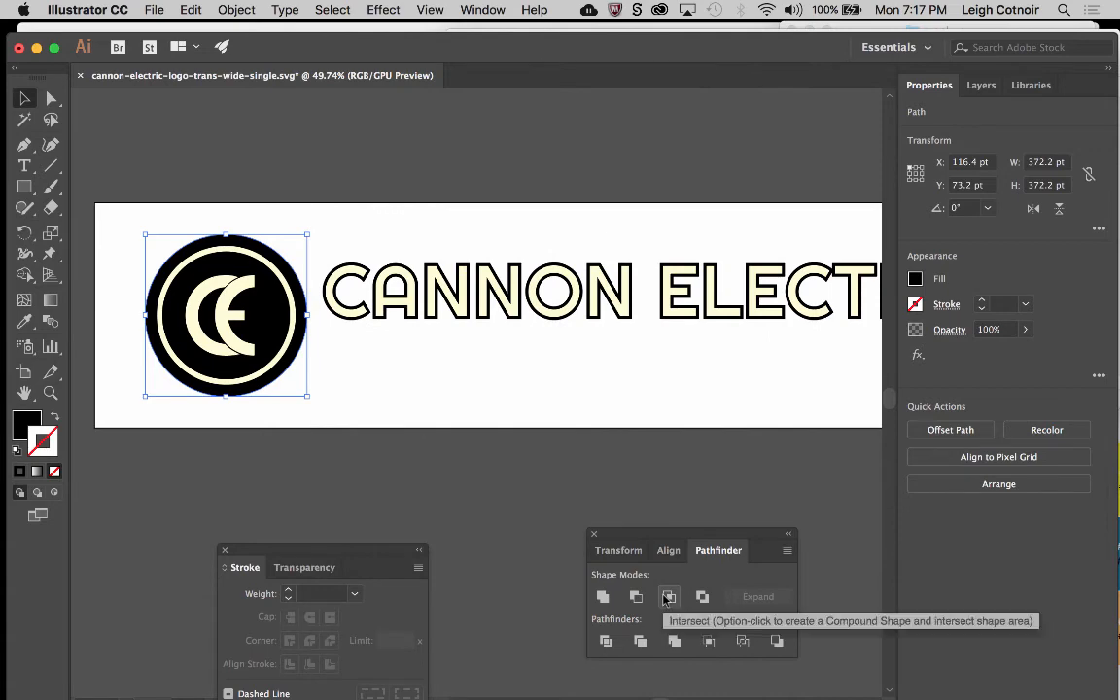
Switch to Finder, preview the MODIFIED SVG copy in Firefox in an enlarged window, and close the preview
mouse_move(3, 78)
left_click(32, 53)
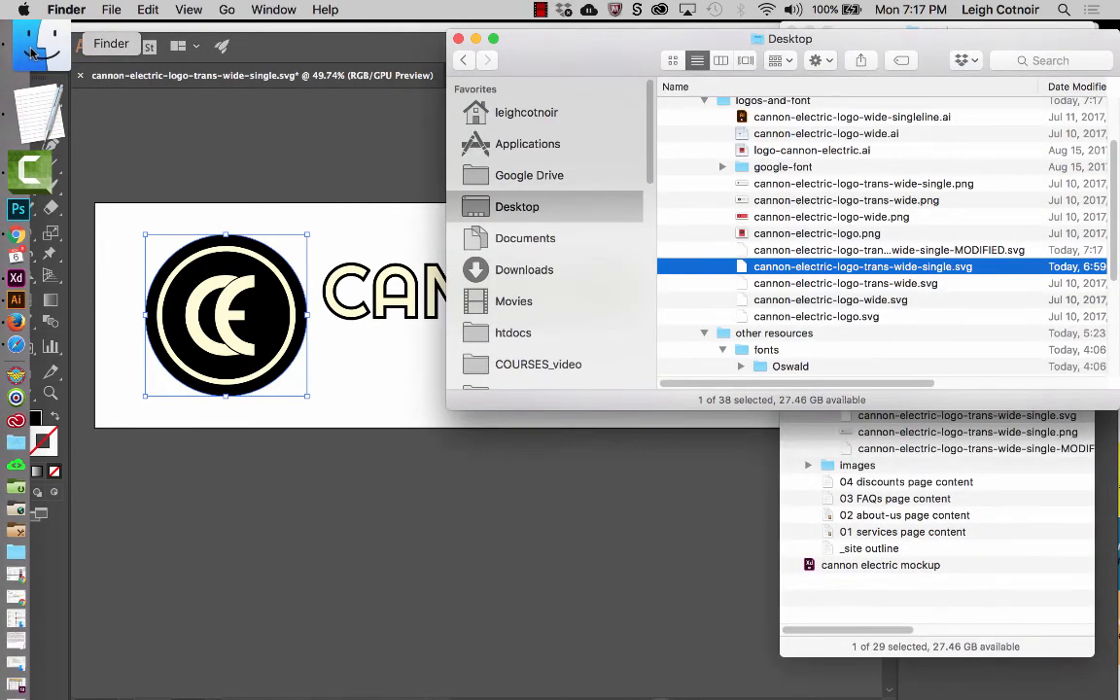
left_click(952, 250)
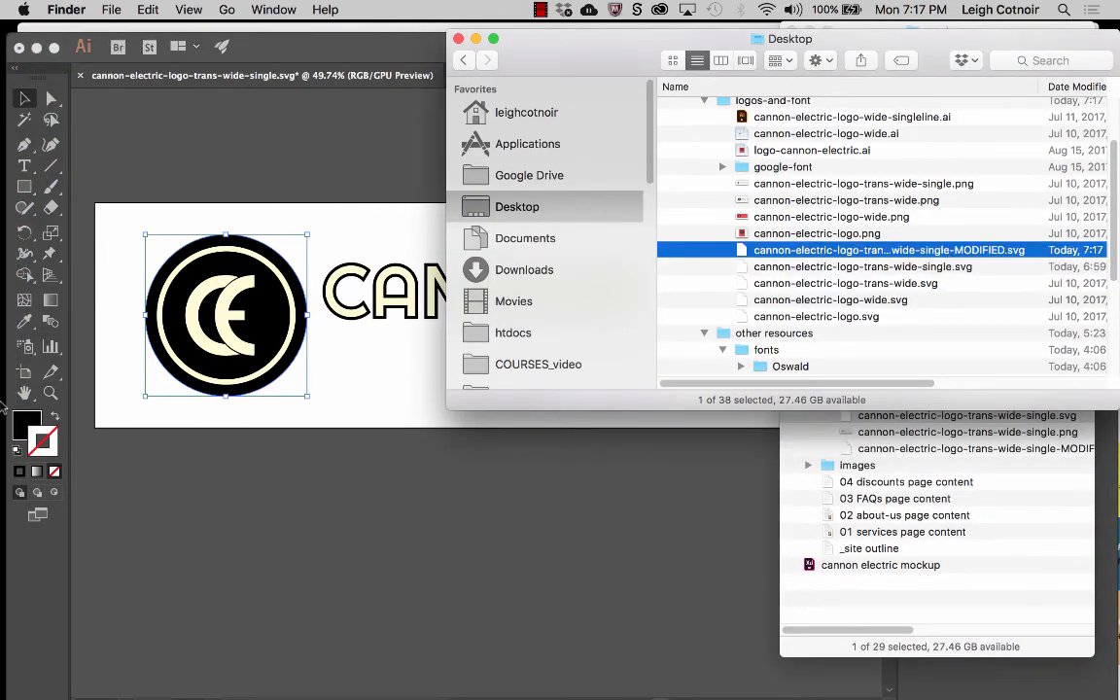
mouse_move(3, 404)
left_click(42, 225)
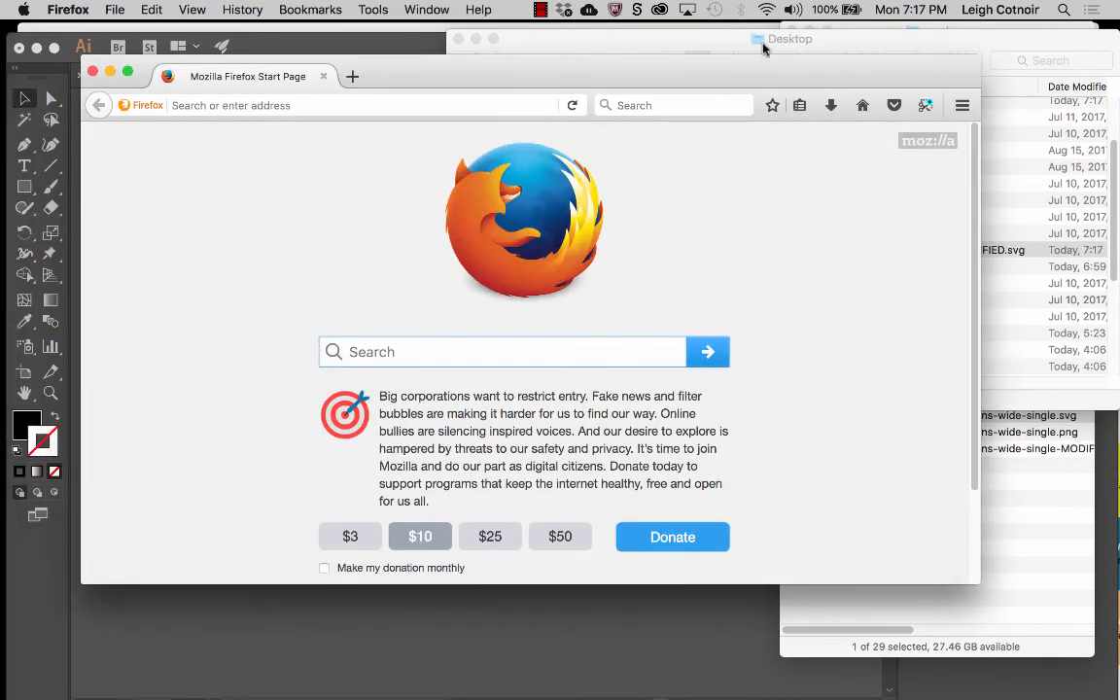
left_click(768, 38)
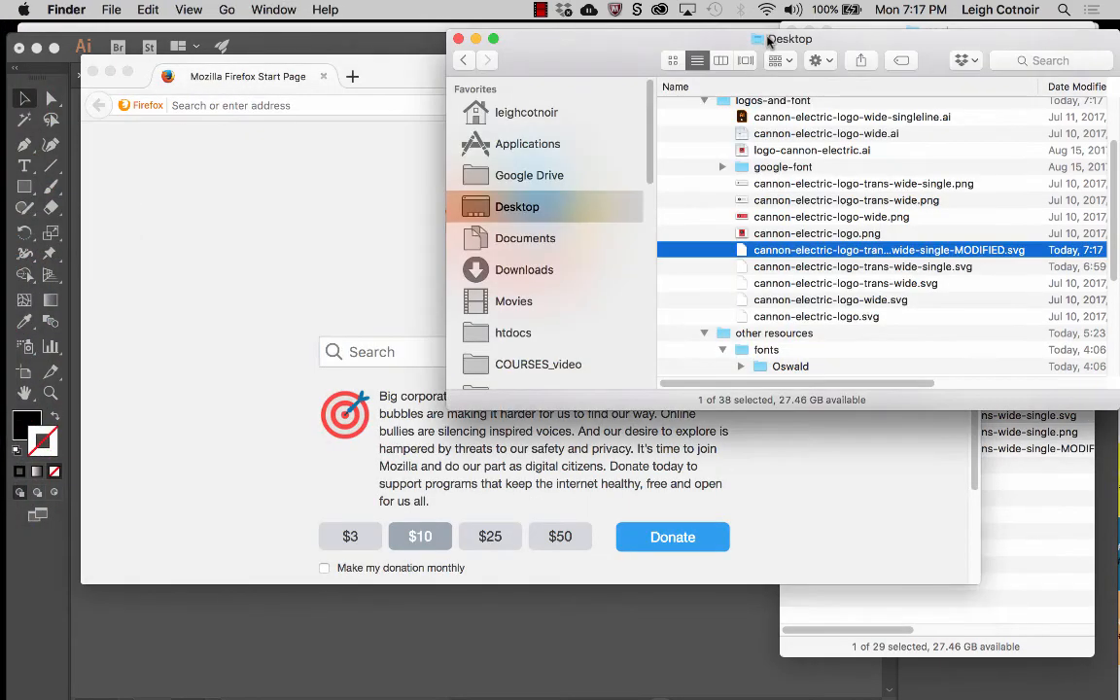
left_click_drag(680, 250, 305, 254)
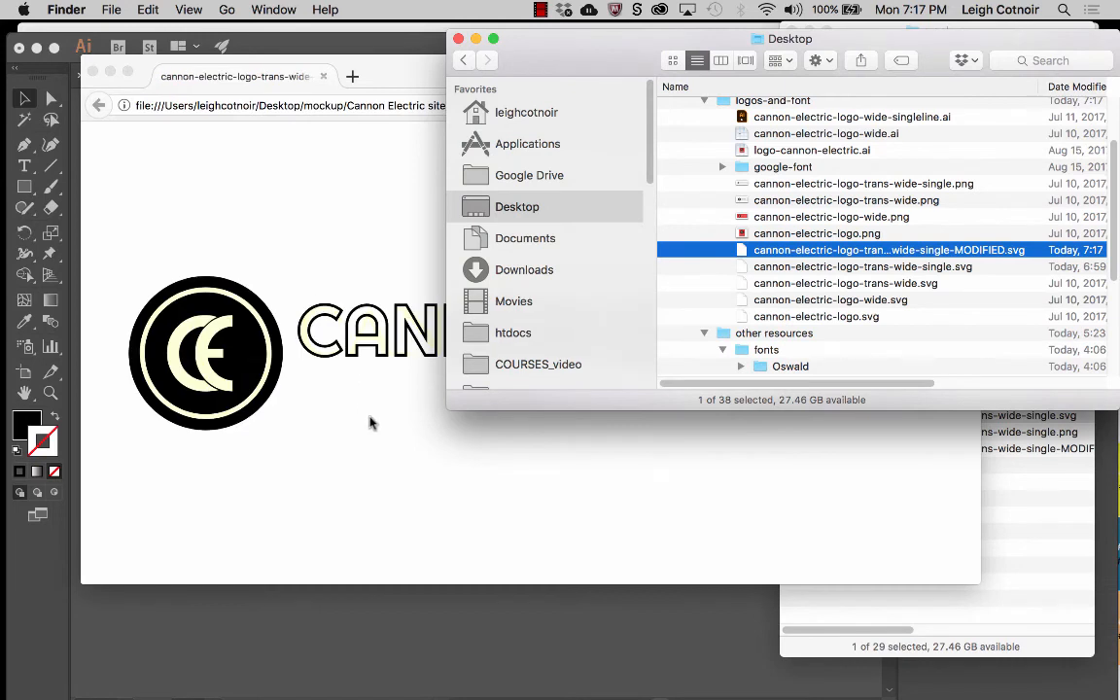
left_click(369, 422)
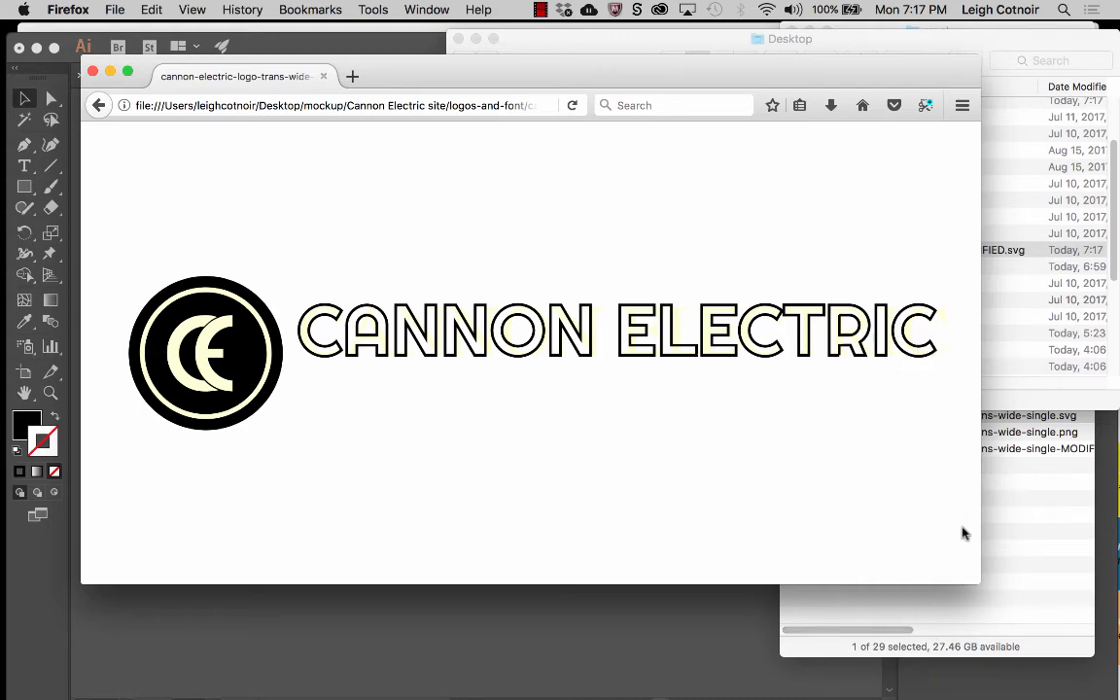
left_click_drag(976, 581, 1052, 675)
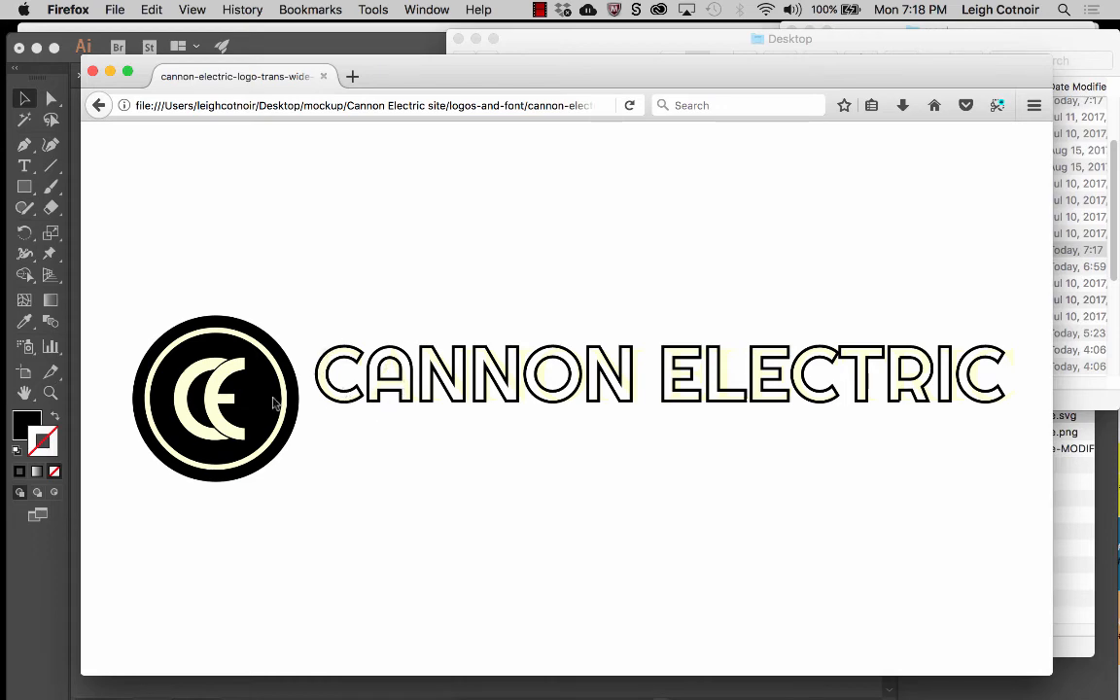
left_click(93, 71)
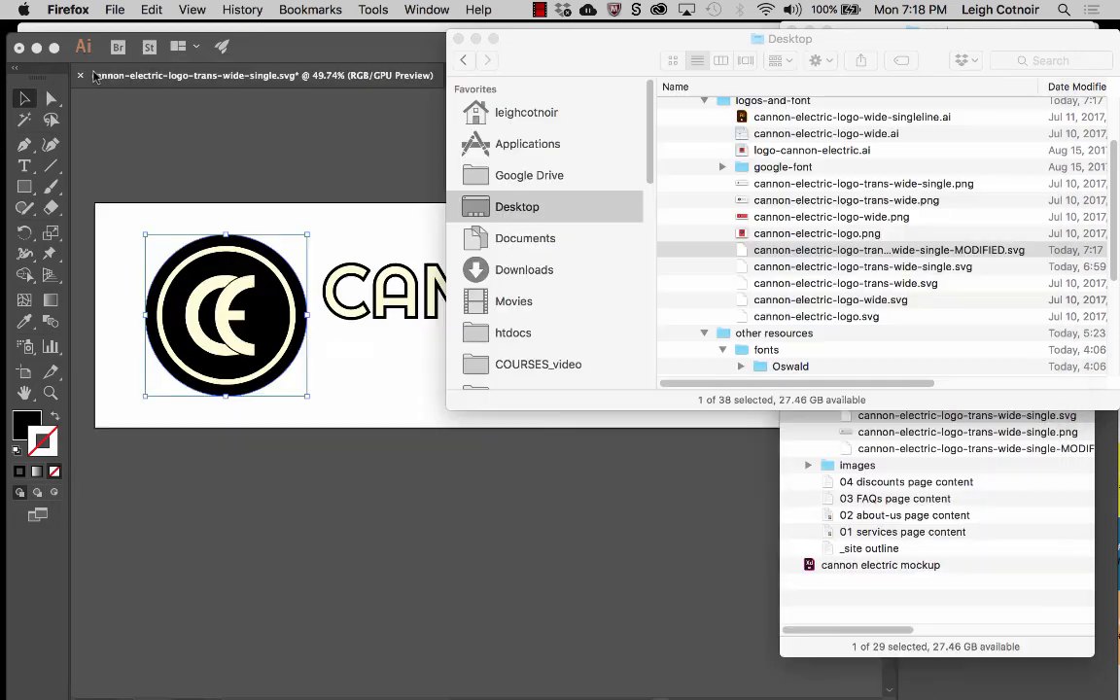
Switch to Chrome, preview the MODIFIED SVG copy in an enlarged new window, and close that window
left_click(37, 141)
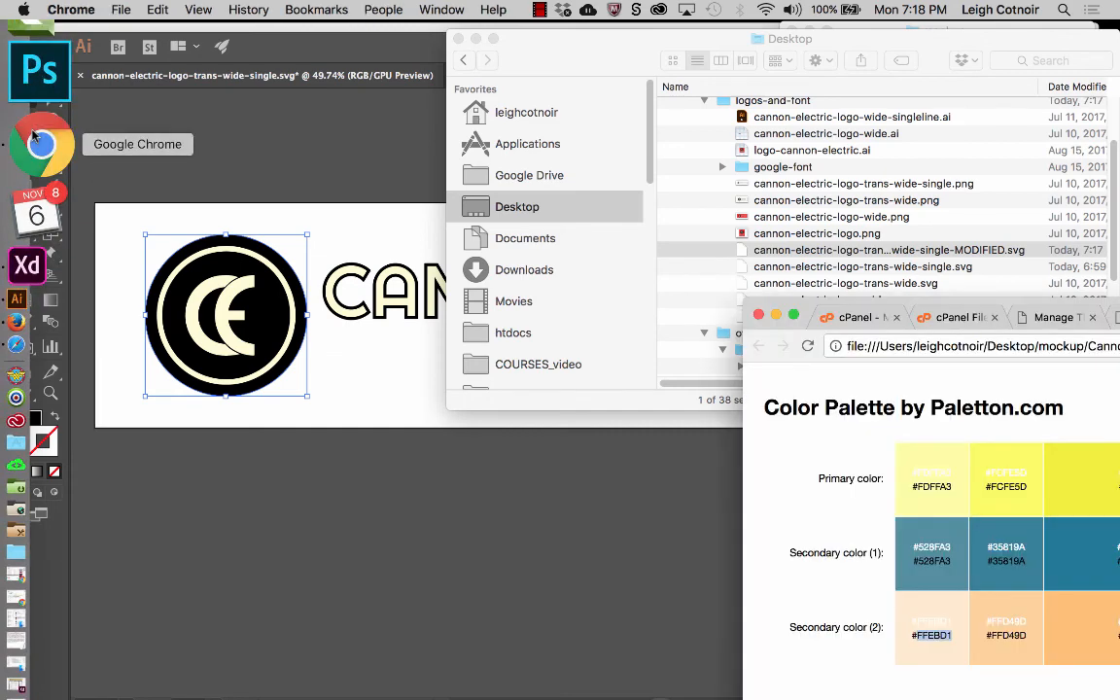
key("super+n")
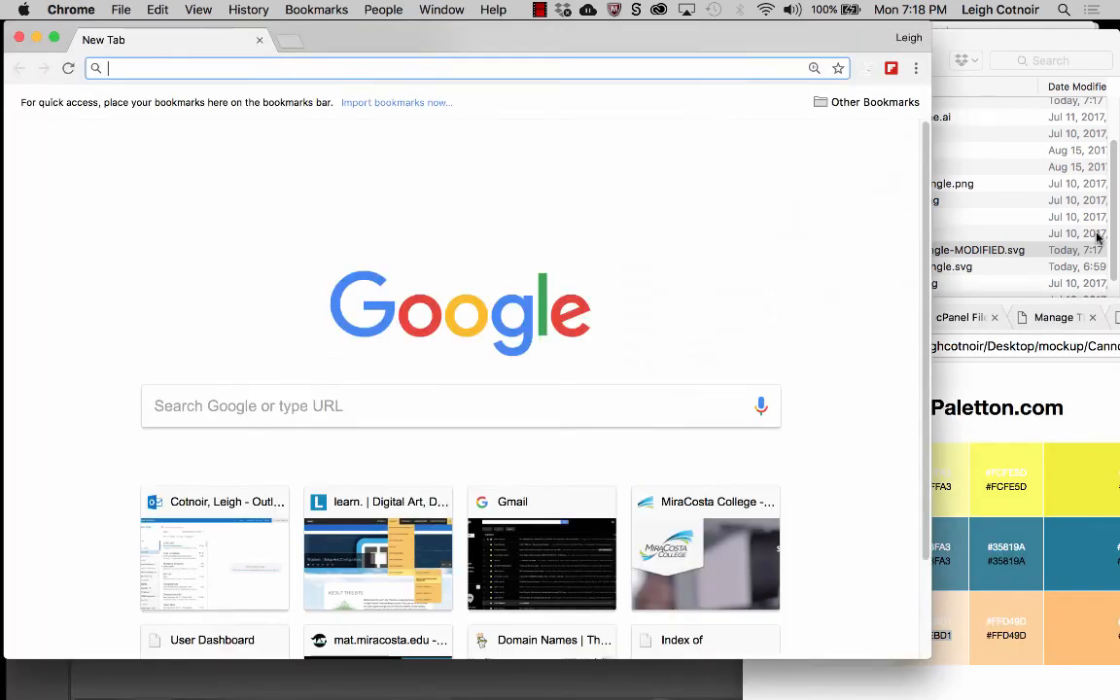
left_click(1001, 46)
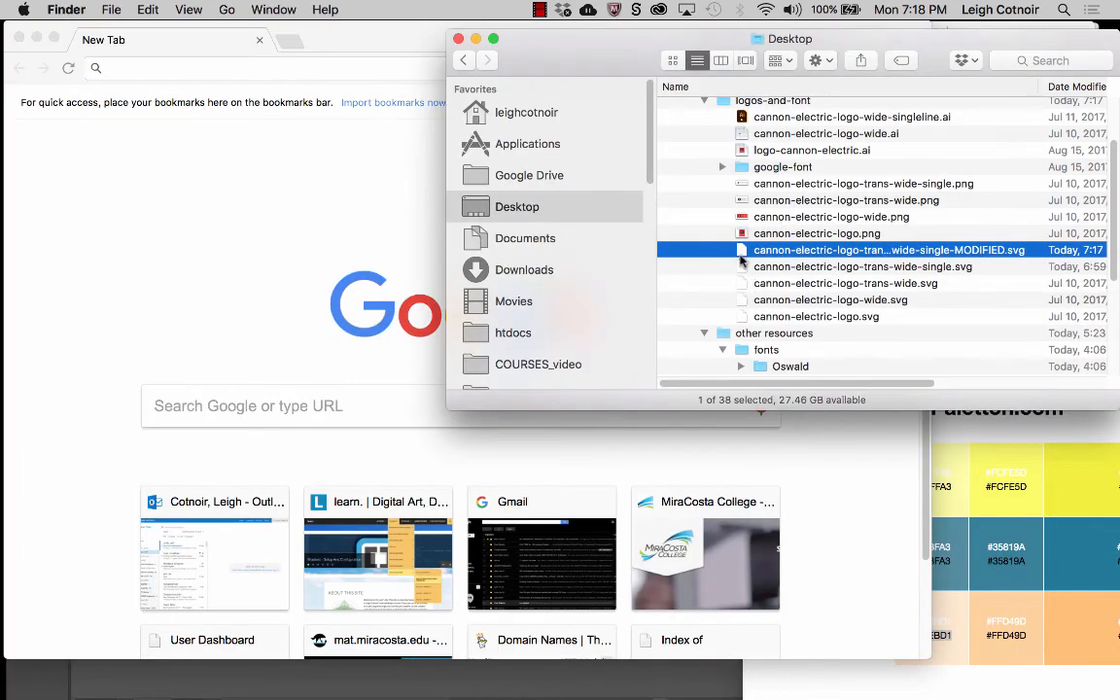
left_click_drag(680, 250, 457, 262)
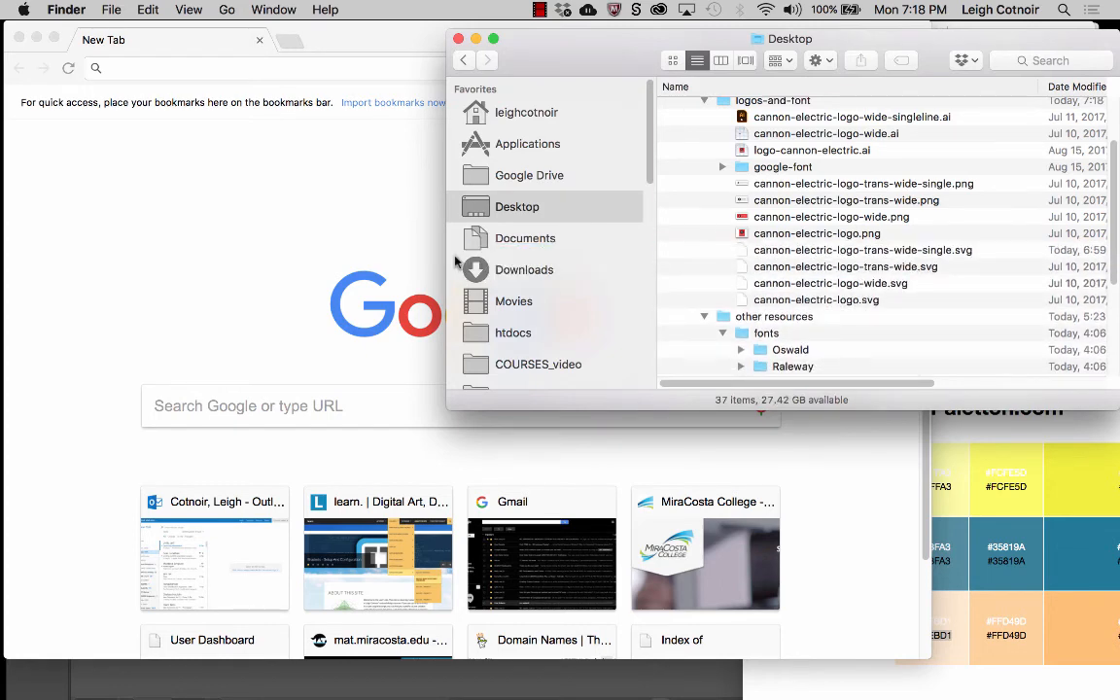
left_click_drag(680, 249, 312, 228)
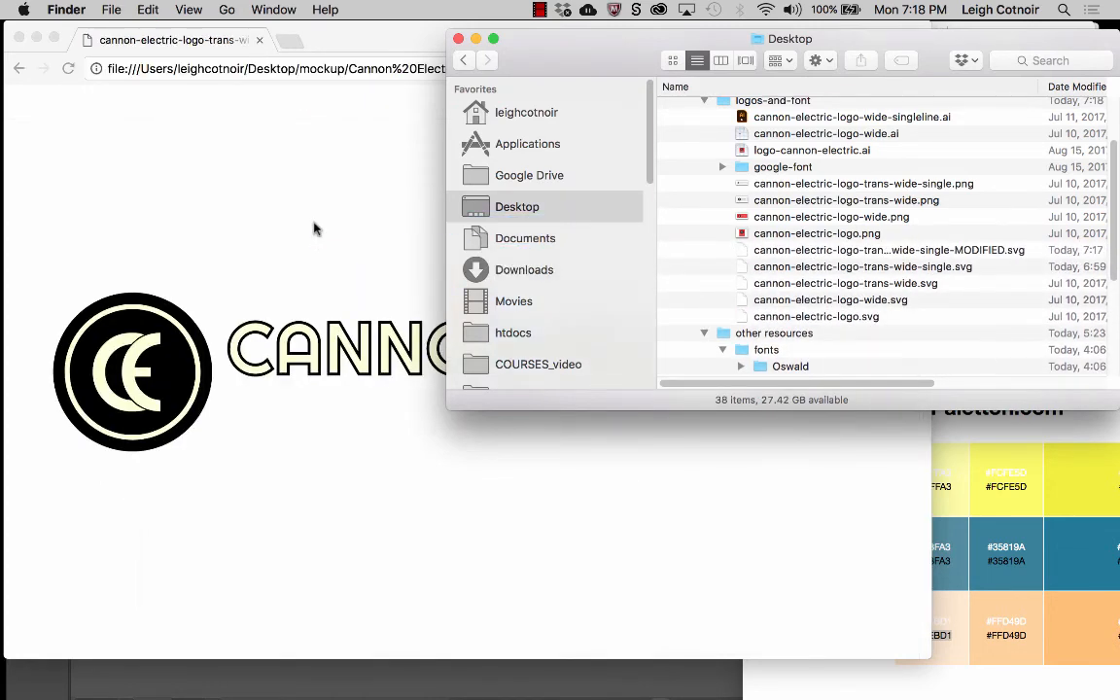
left_click(309, 232)
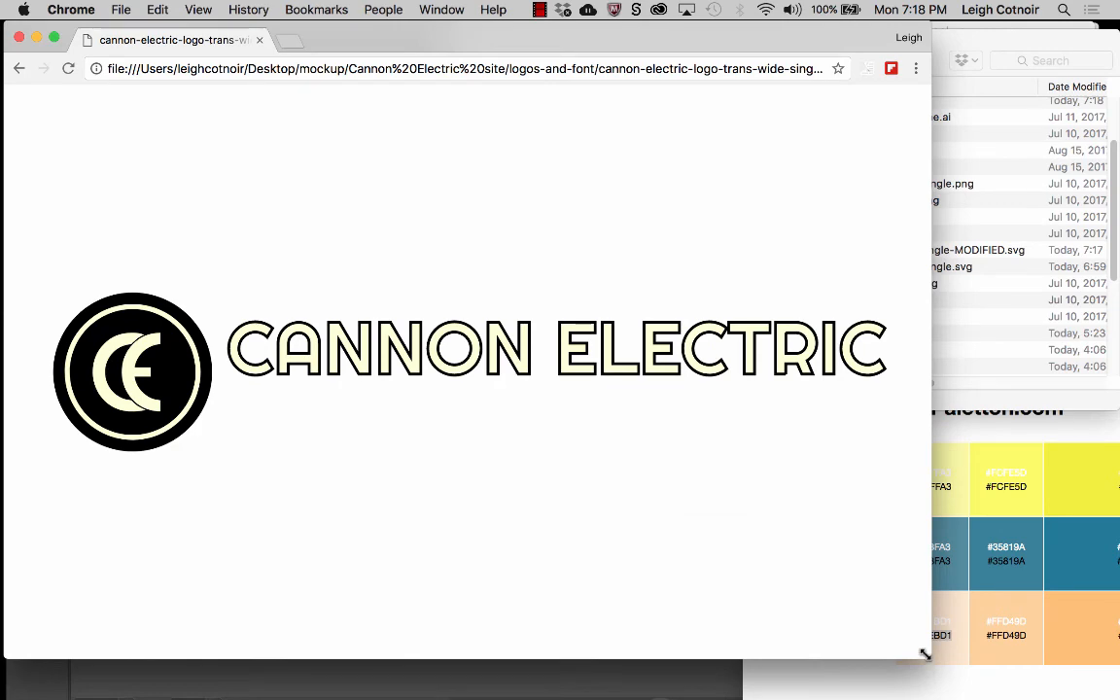
left_click_drag(924, 655, 1068, 678)
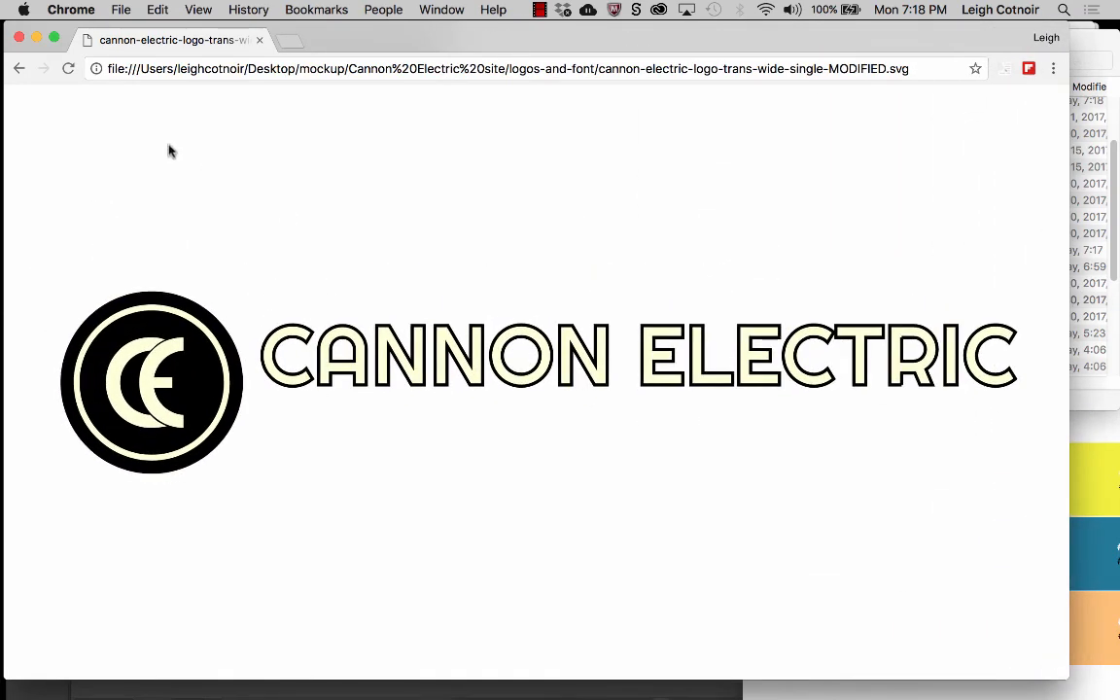
left_click(17, 39)
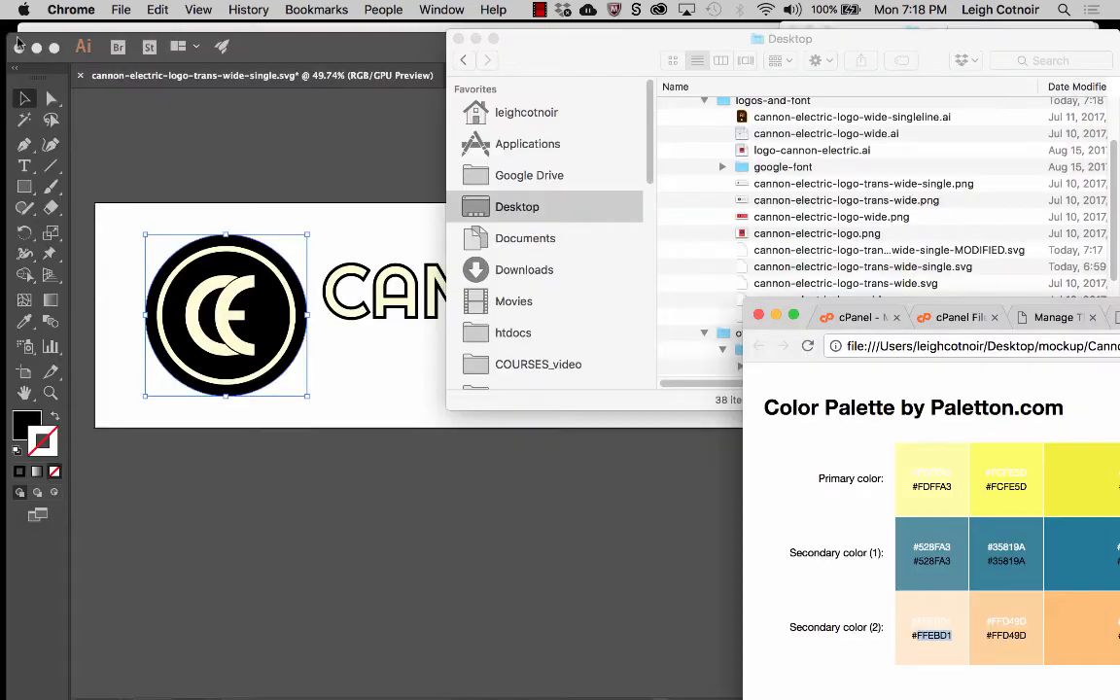
Switch back to Illustrator and close the original logo document without saving its changes
left_click(249, 142)
left_click(82, 74)
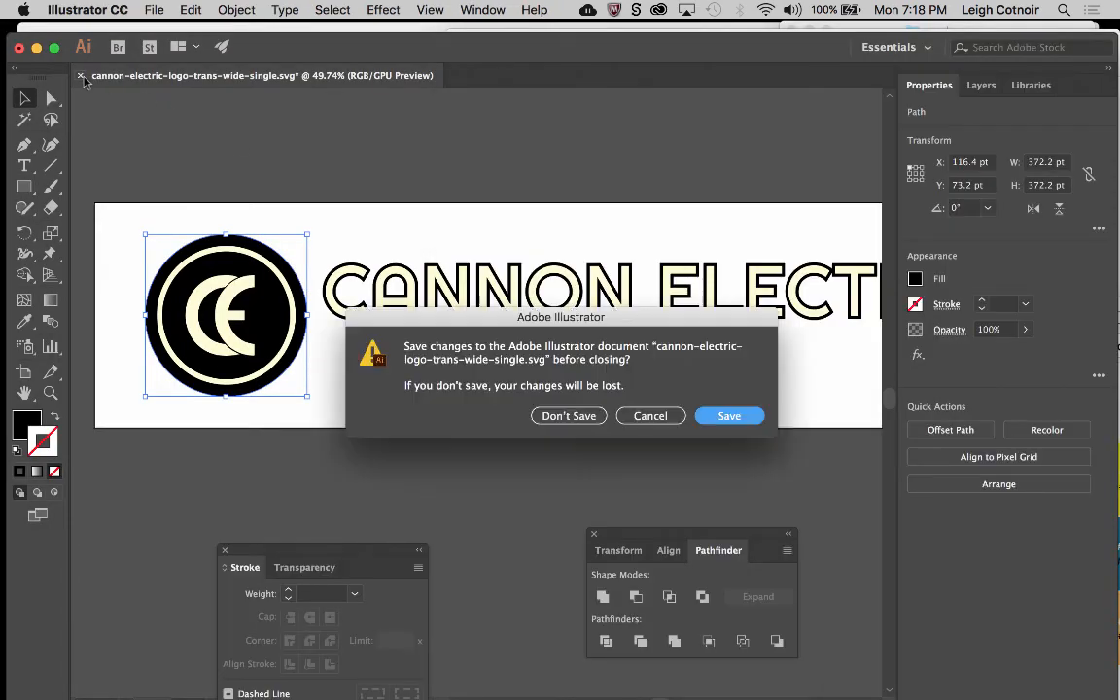
left_click(573, 416)
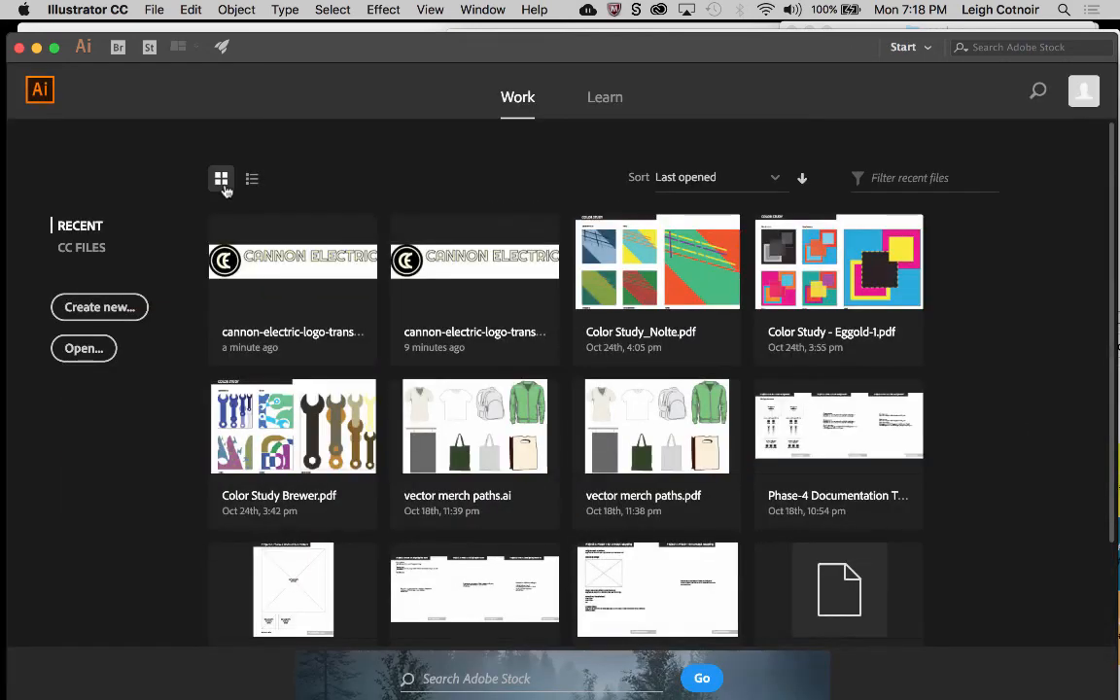
Open cannon-electric-logo-trans-wide-single-MODIFIED.svg from the logos-and-font folder
left_click(157, 10)
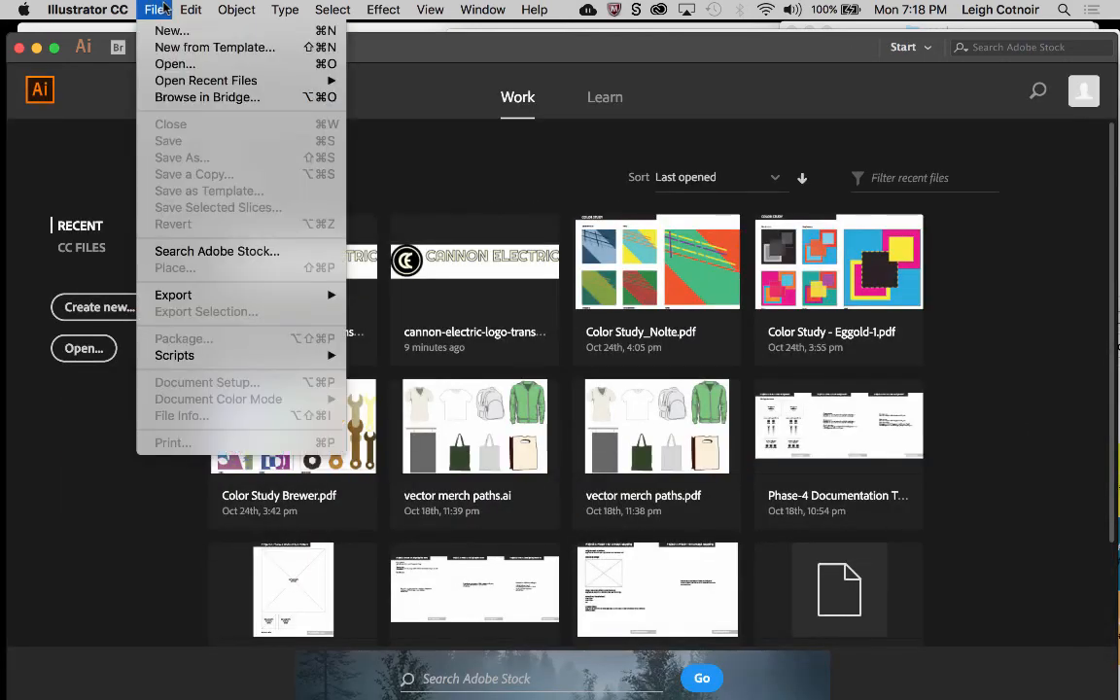
left_click(176, 66)
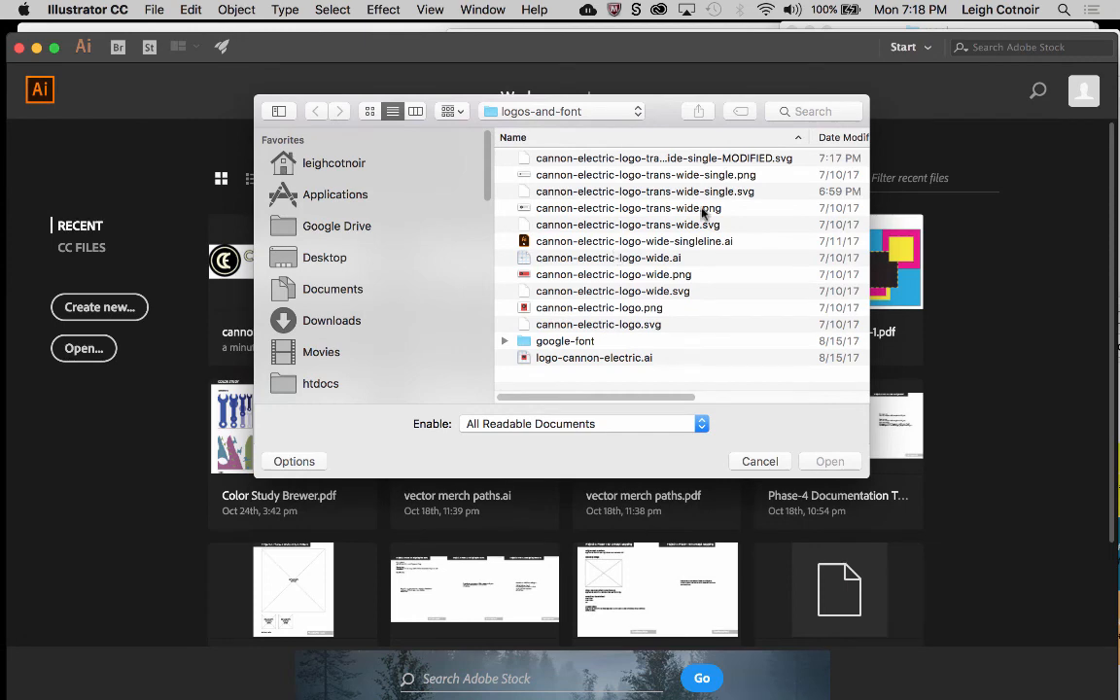
double_click(739, 158)
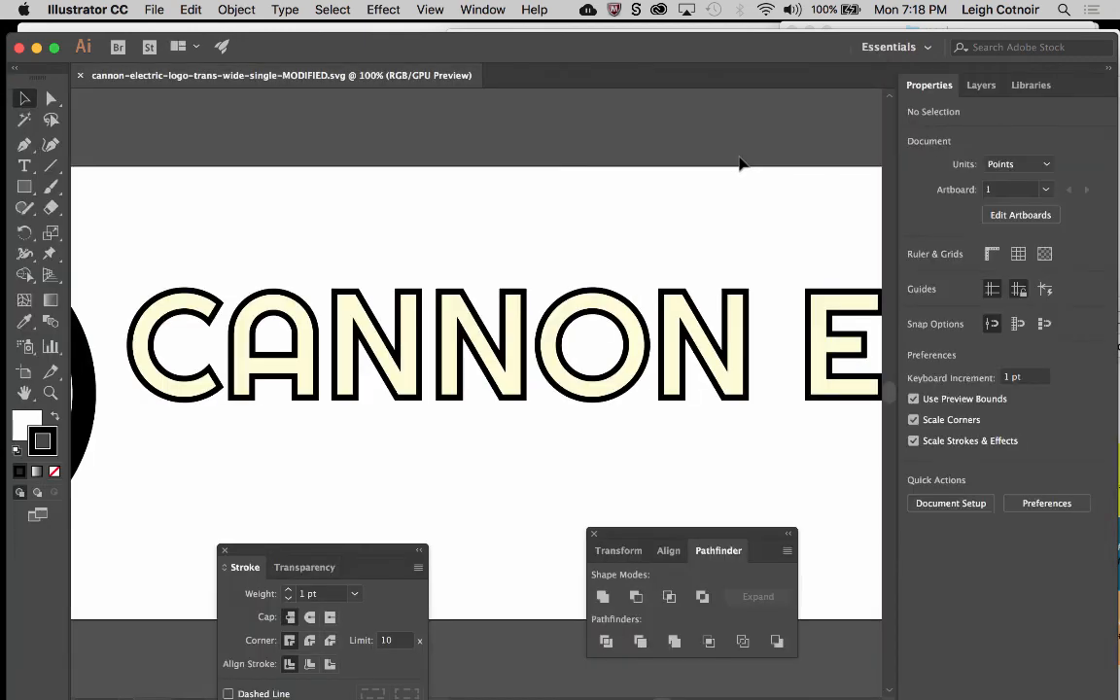
Delete the three cream live-text objects behind the outlined CANNON ELECTRIC lettering, keeping the black outlines
left_click(251, 345)
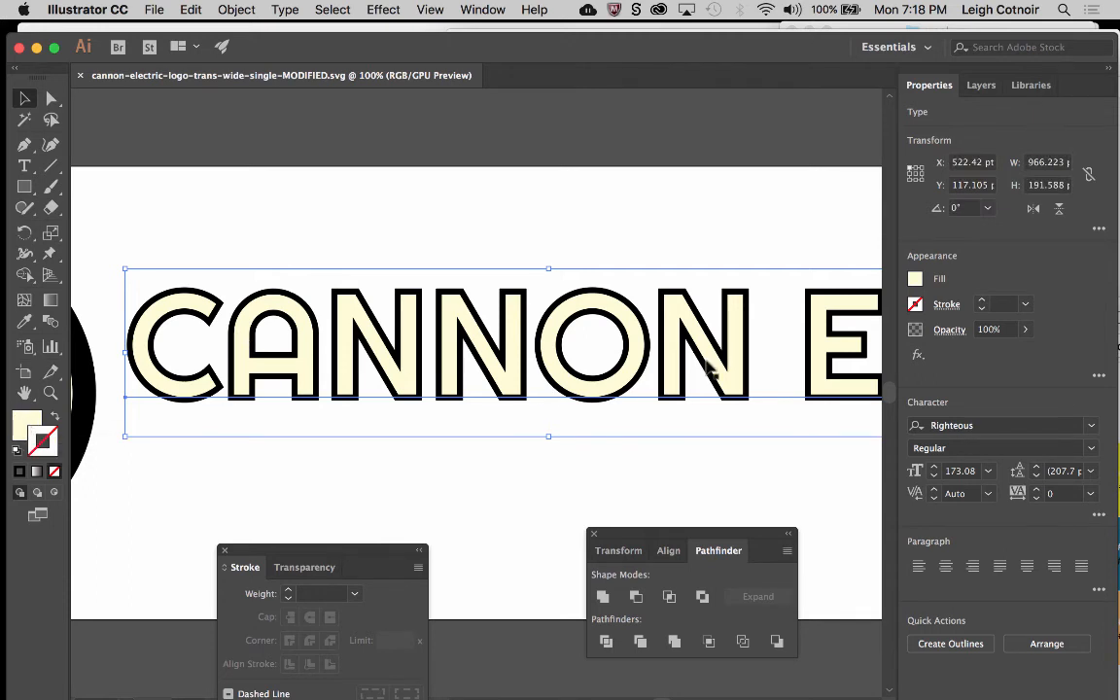
scroll(711, 370, "right", 5)
scroll(712, 369, "down", 1)
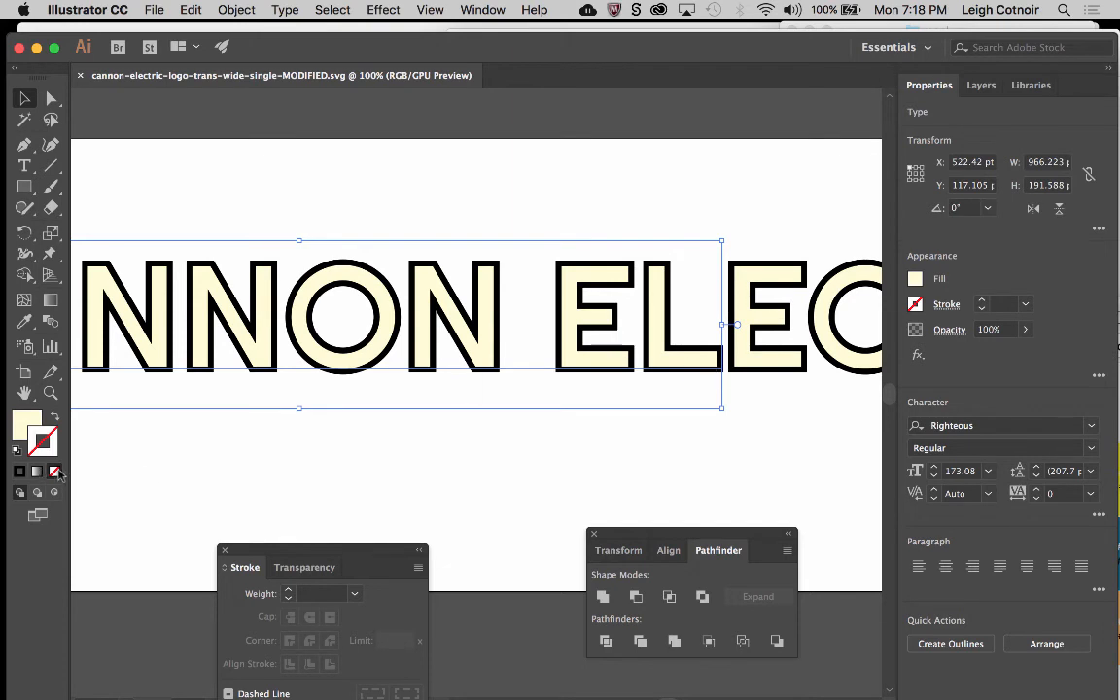
key("Delete")
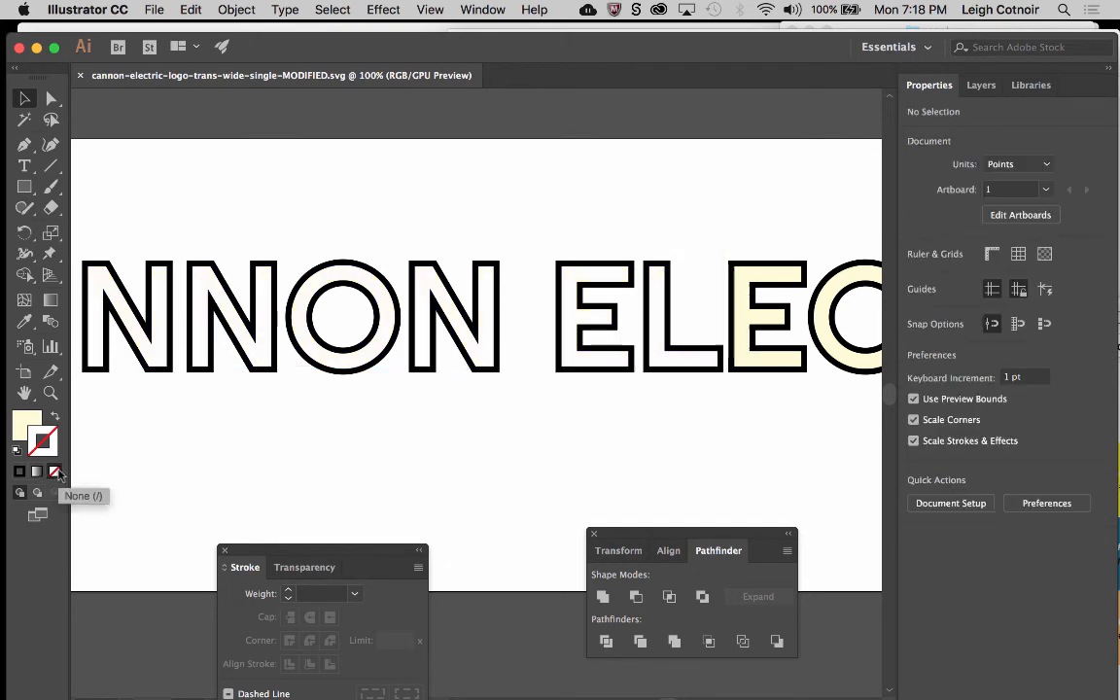
scroll(721, 425, "right", 4)
scroll(721, 425, "up", 1)
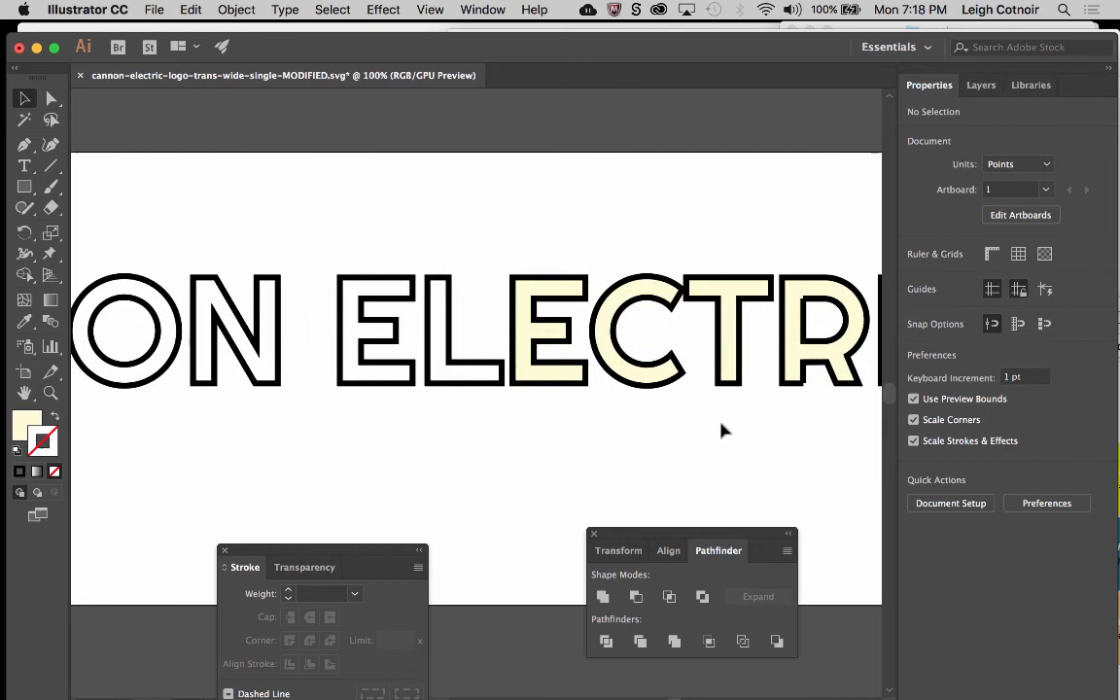
left_click(644, 375)
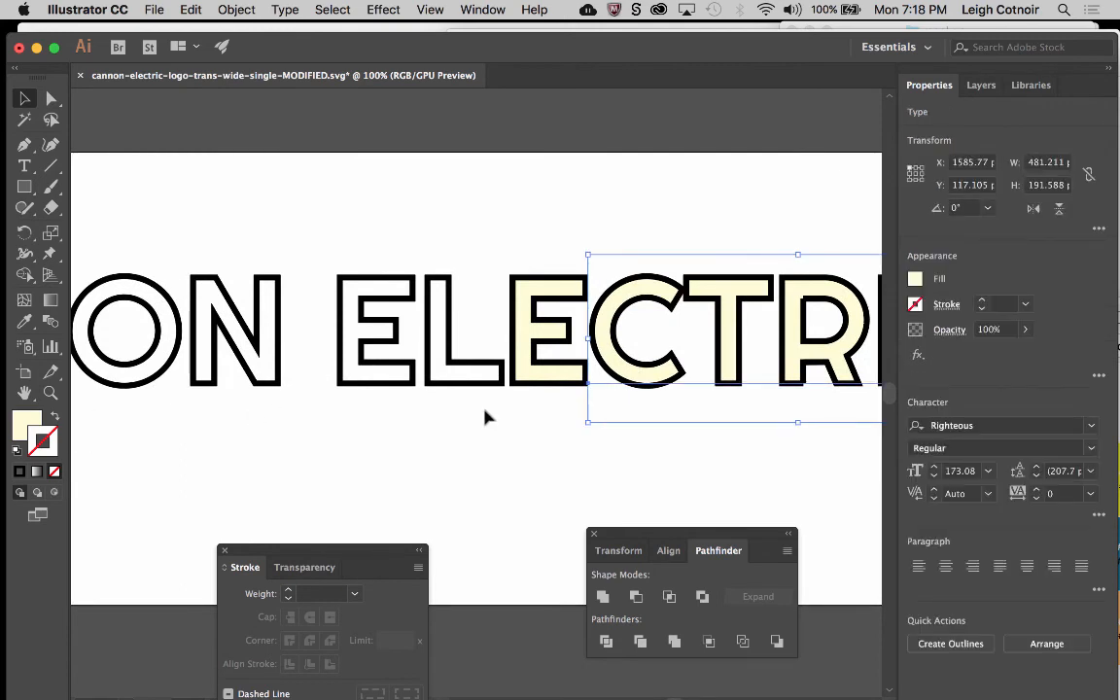
key("Delete")
left_click(532, 379)
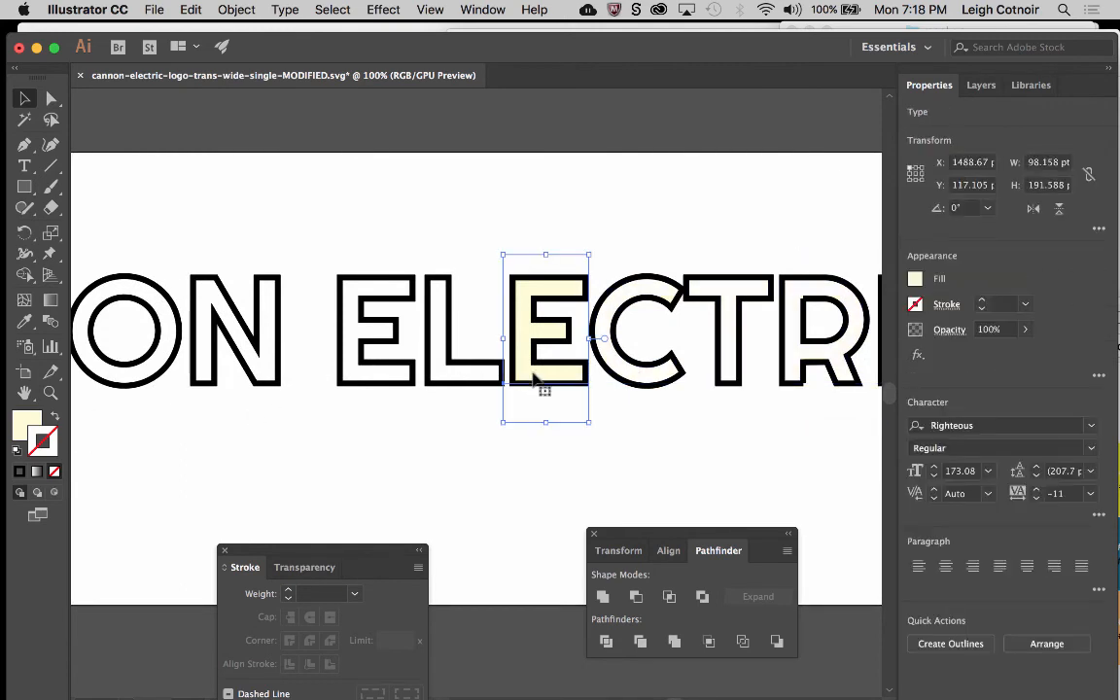
key("Delete")
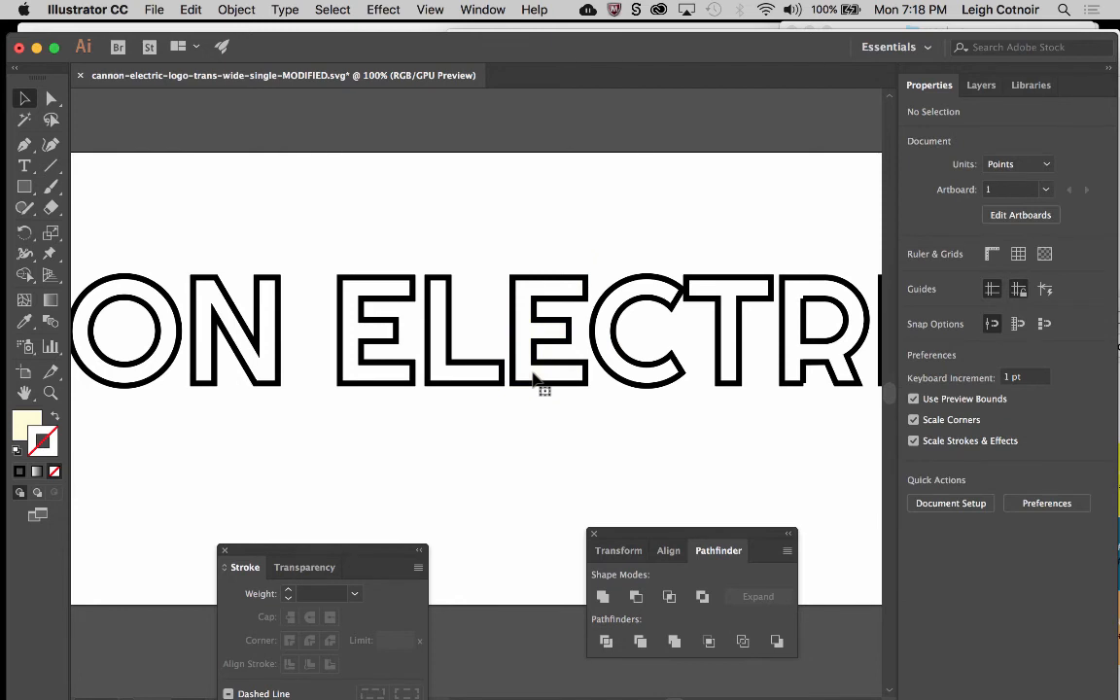
Make the cream fill active, check its hex value in the Color Picker without changing it, and view the whole logo
left_click(18, 421)
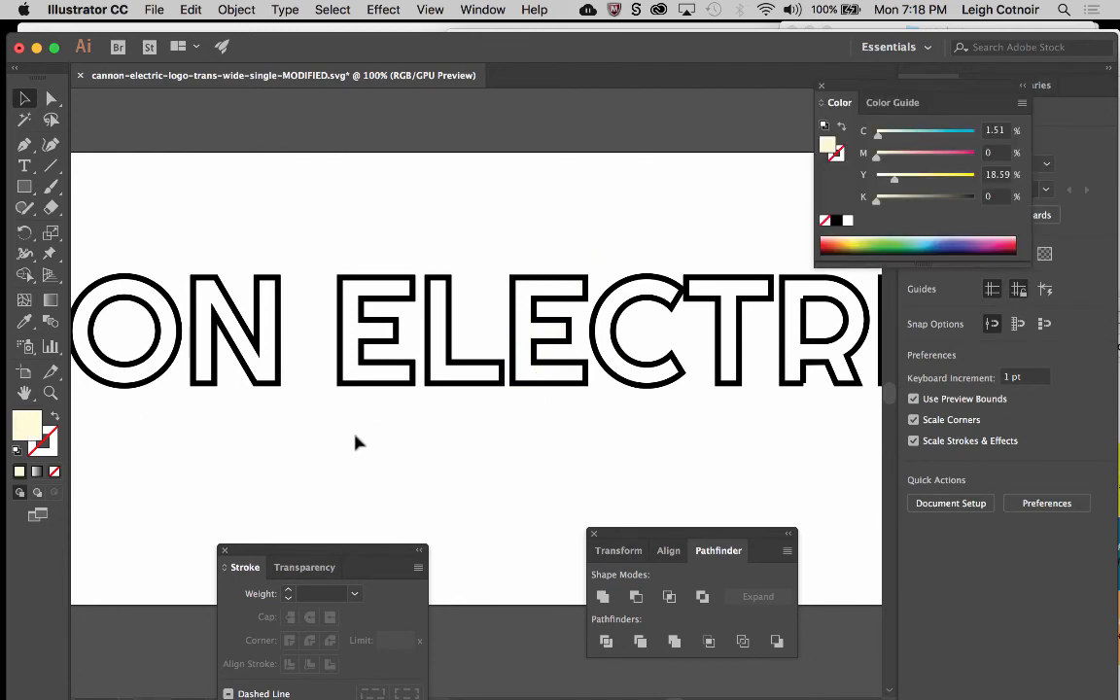
double_click(26, 425)
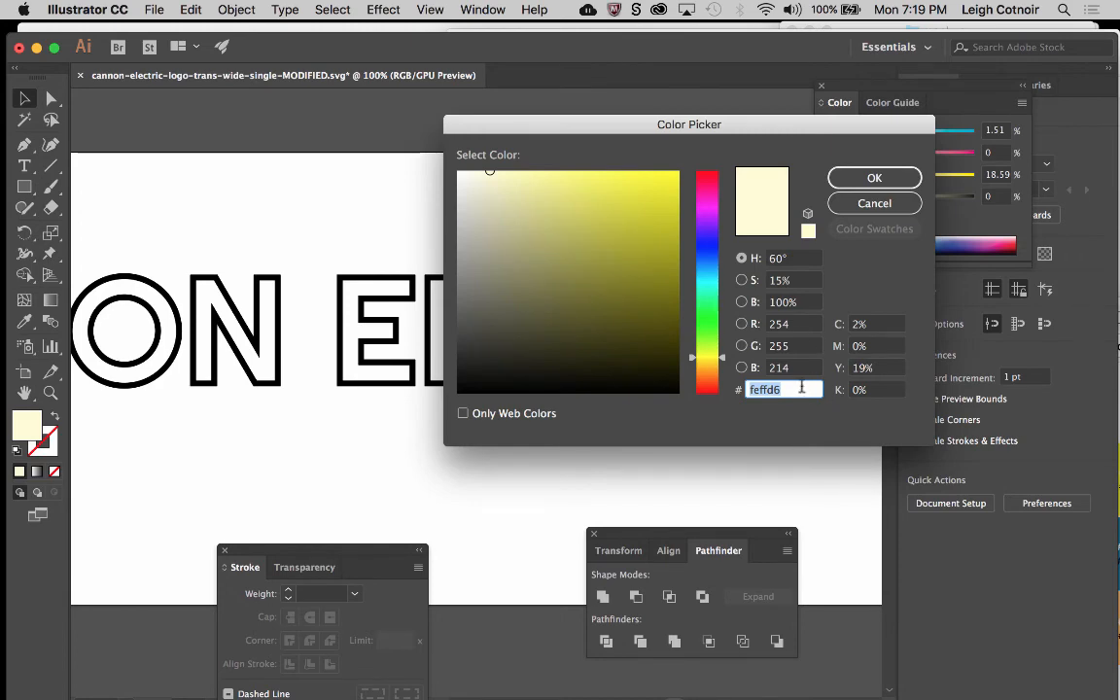
left_click(879, 203)
key("super+0")
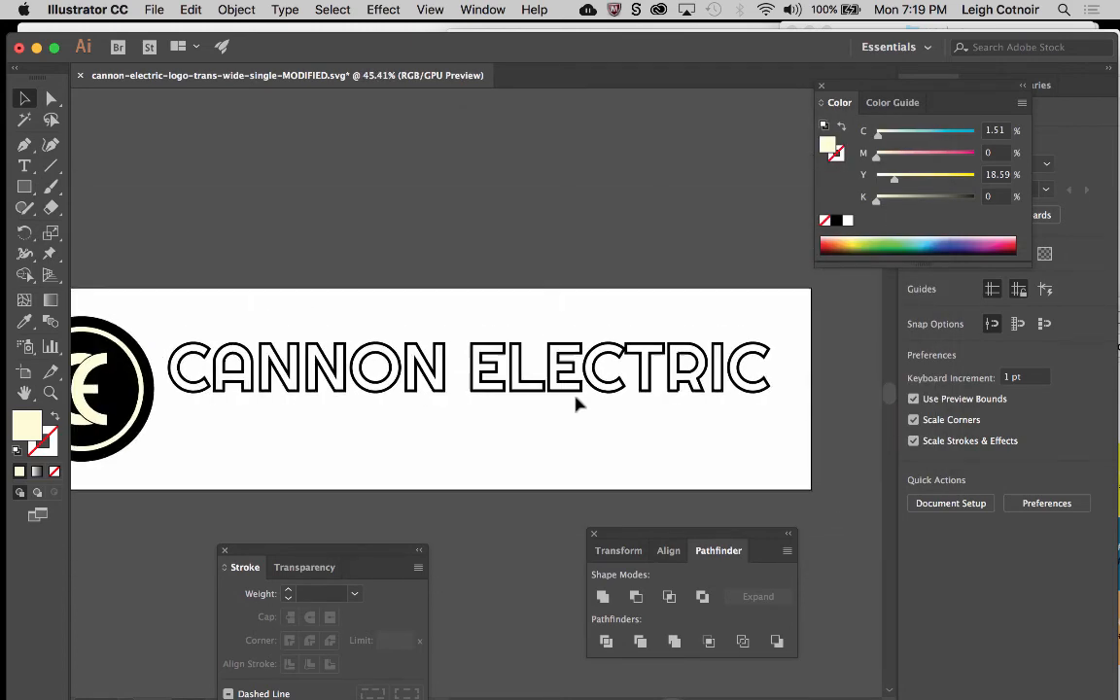
scroll(578, 404, "down", 1)
scroll(577, 404, "left", 2)
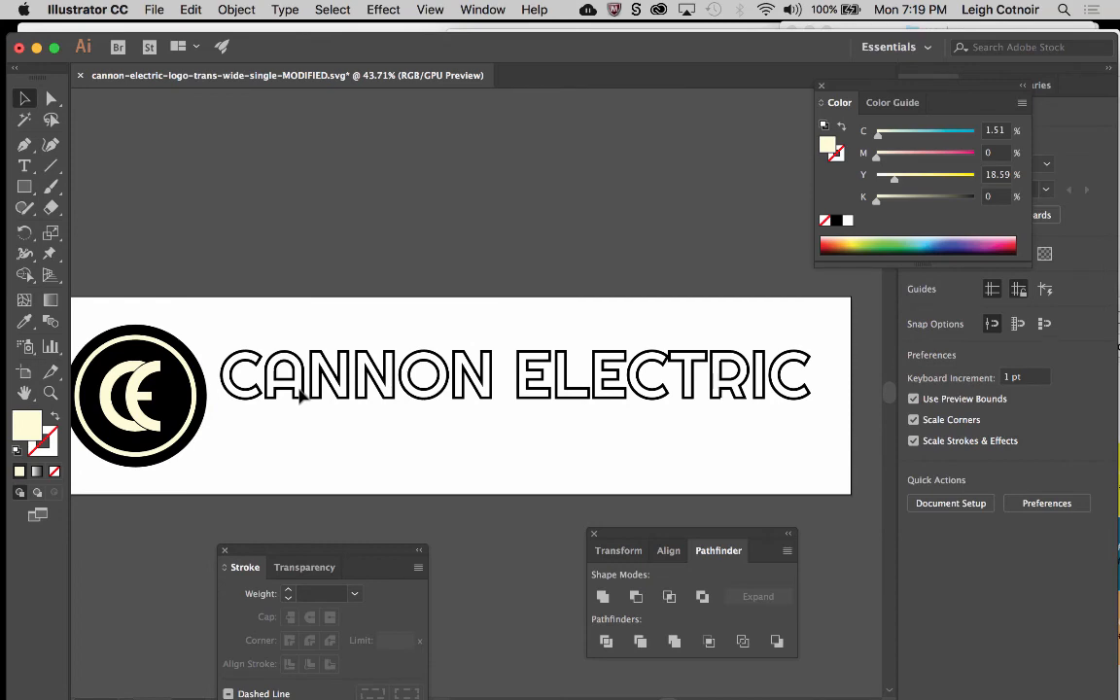
Isolate the outlined CANNON EL group and fill its letters C and A with the cream colour
scroll(301, 396, "up", 3)
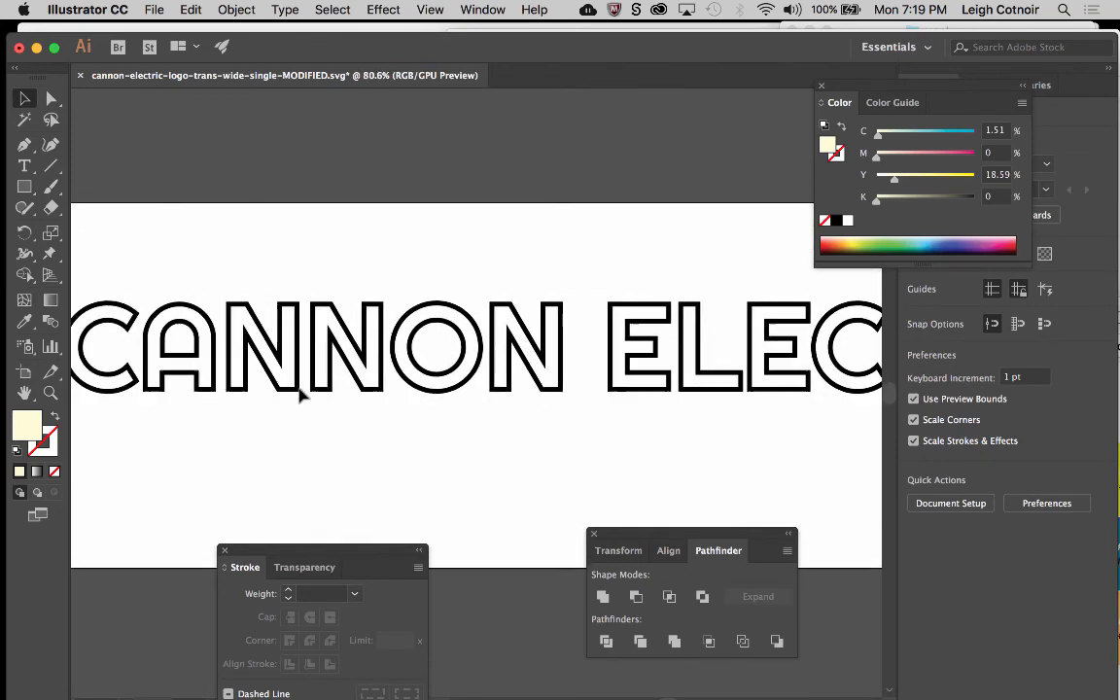
scroll(300, 393, "left", 2)
double_click(204, 370)
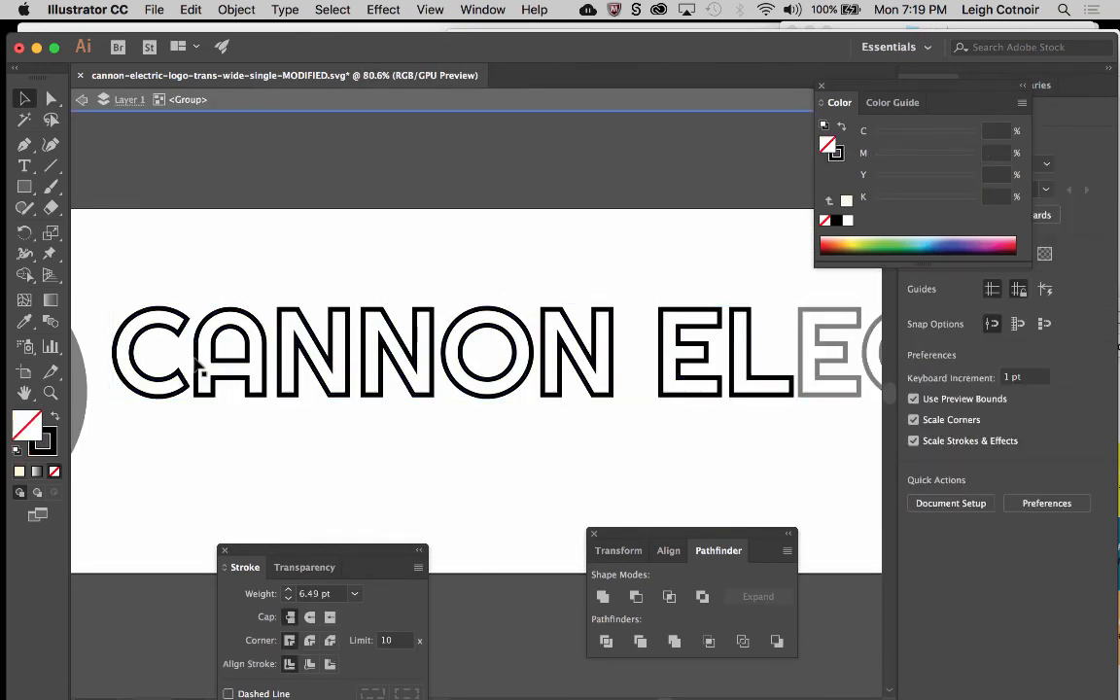
left_click(204, 372)
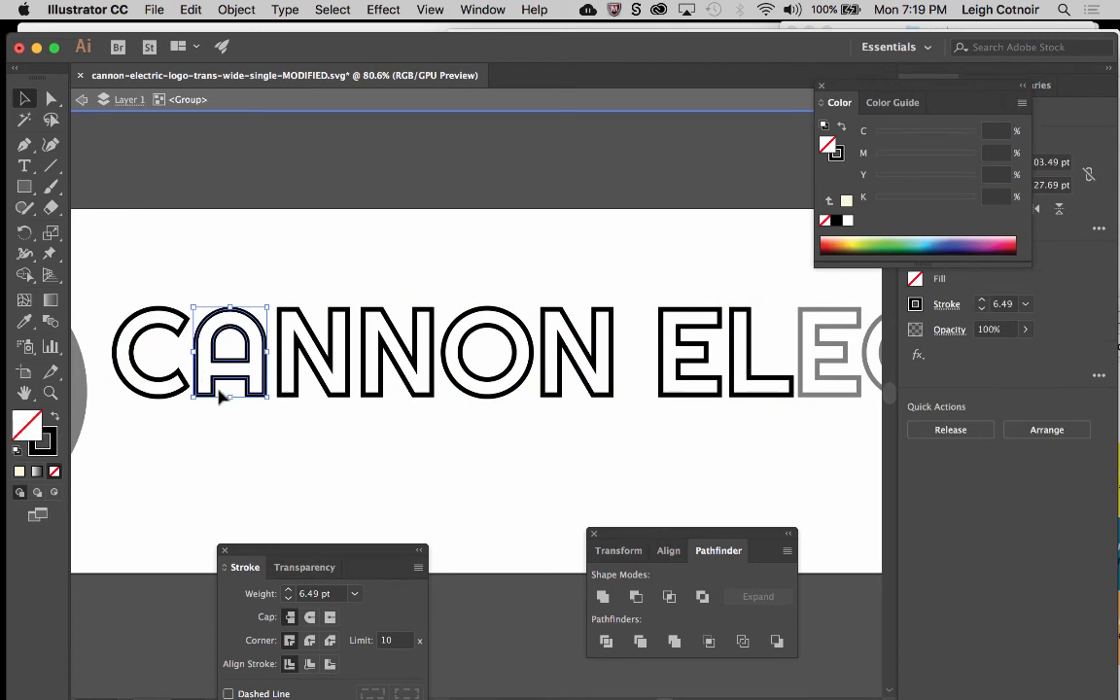
left_click(179, 317)
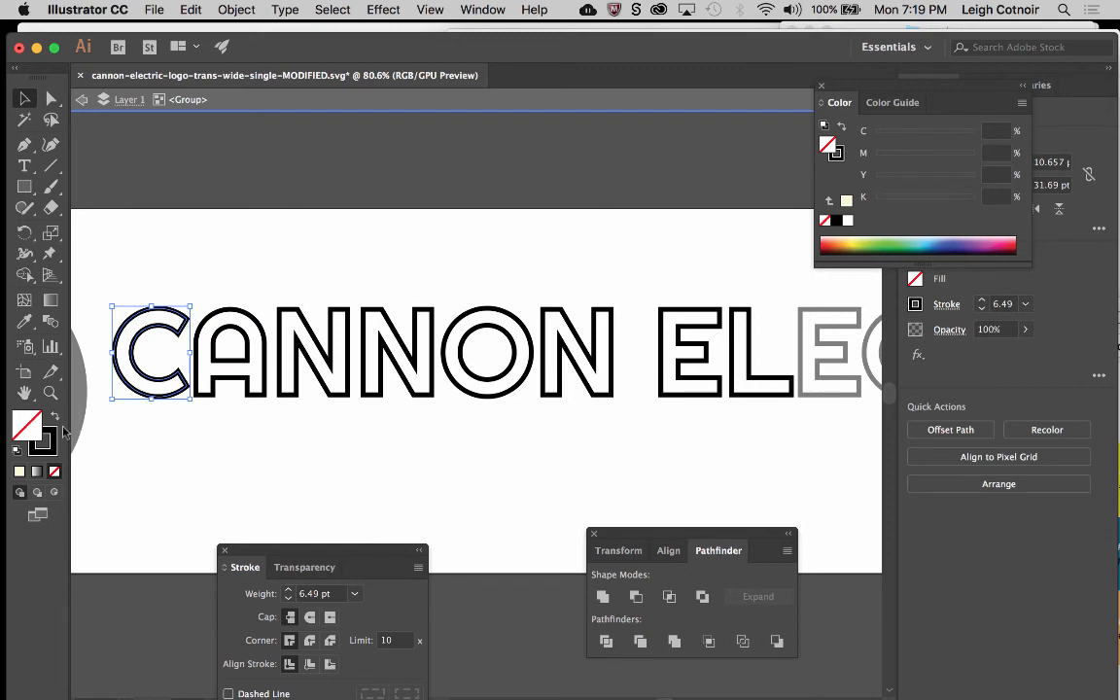
left_click(20, 470)
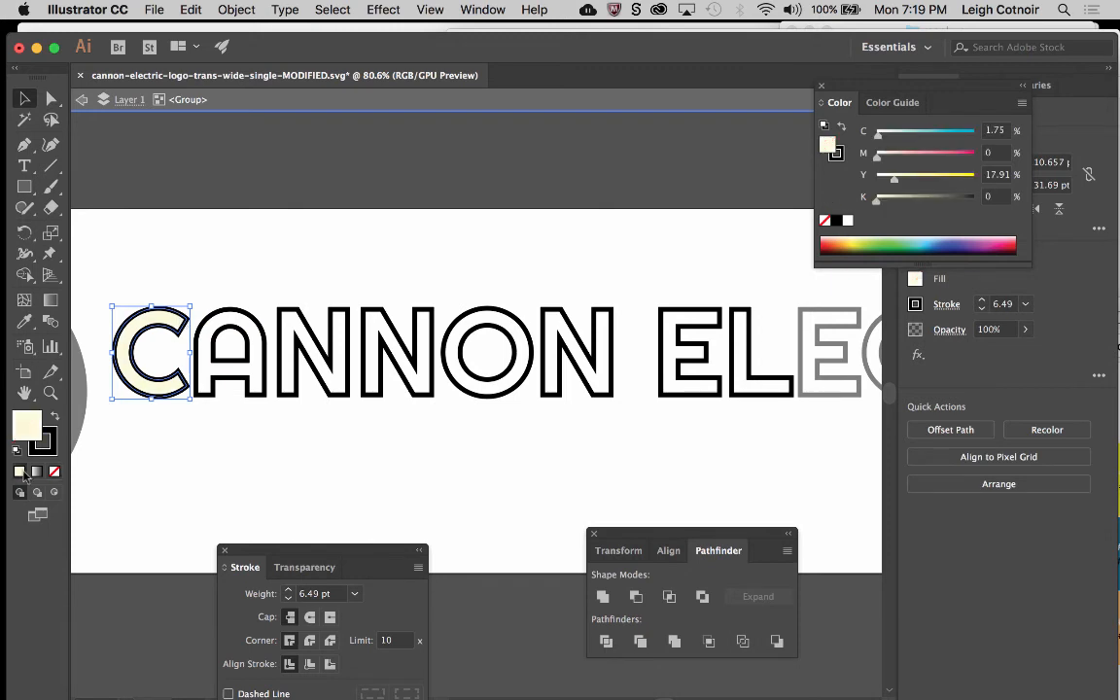
left_click(225, 309)
left_click(21, 470)
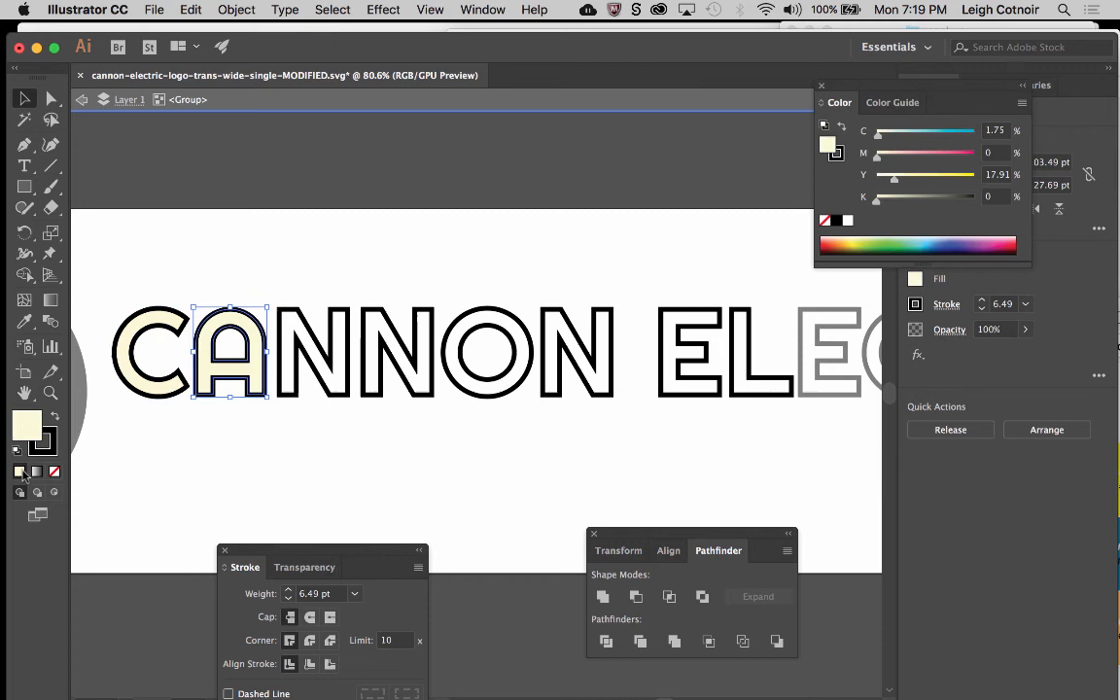
Fill the outlined letters N, N, O and N that complete the word CANNON with the same cream colour
left_click(280, 308)
left_click(21, 471)
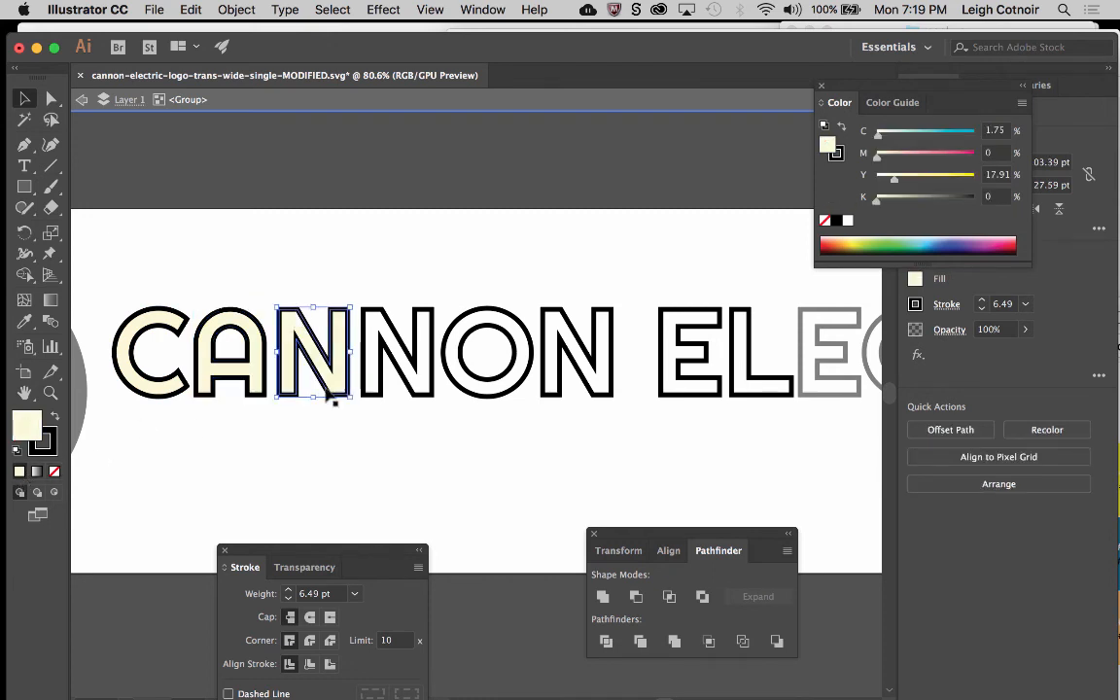
left_click(363, 309)
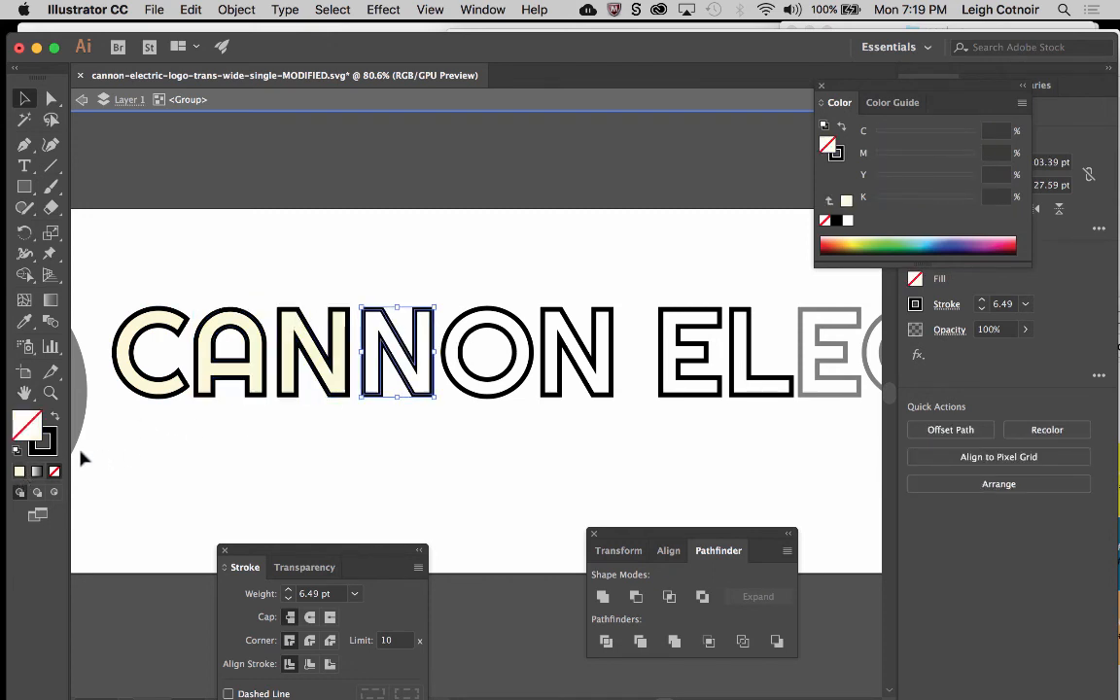
left_click(21, 470)
left_click(500, 318)
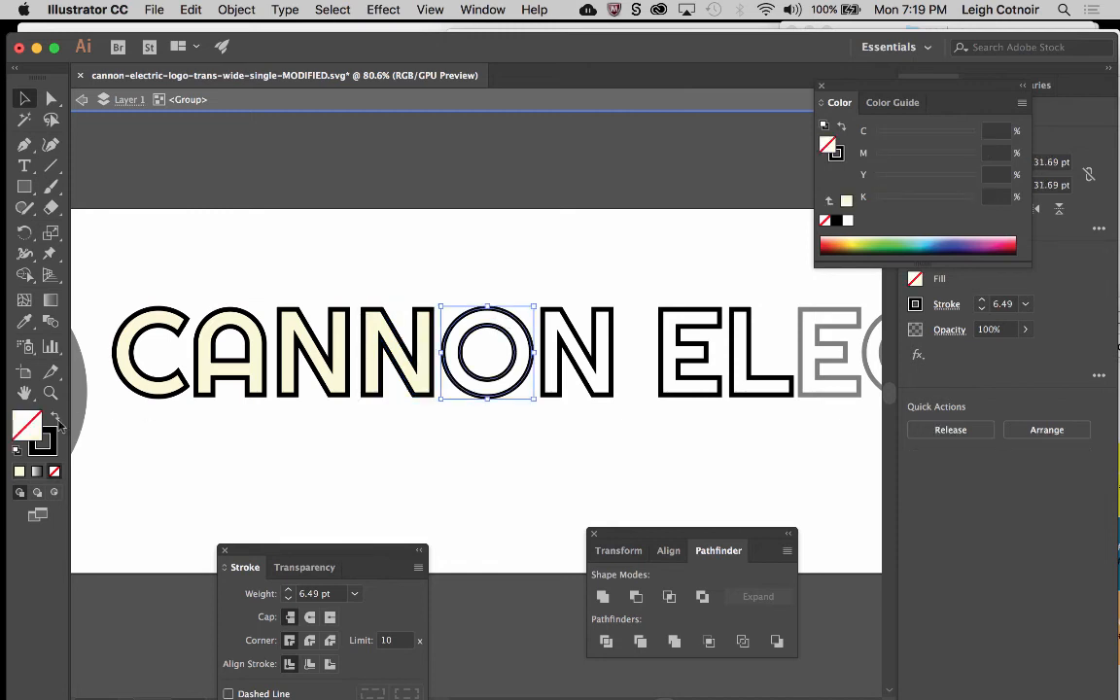
left_click(20, 470)
left_click(574, 327)
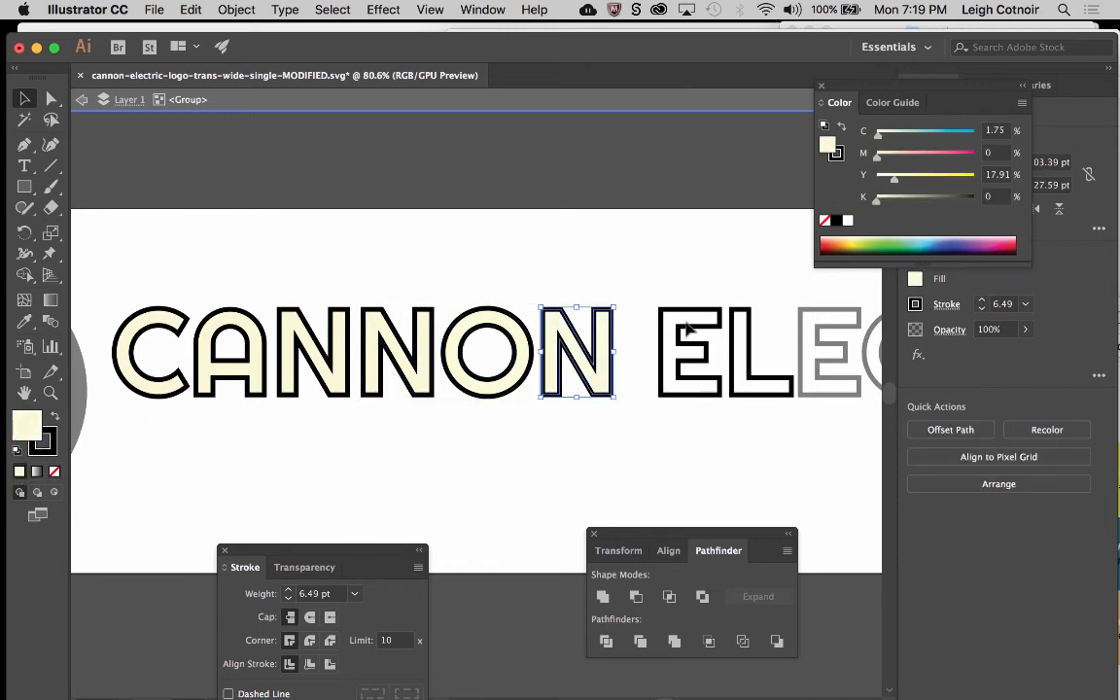
Fill the first E and the L of ELECTRIC with the same cream colour
left_click(632, 284)
left_click(701, 315)
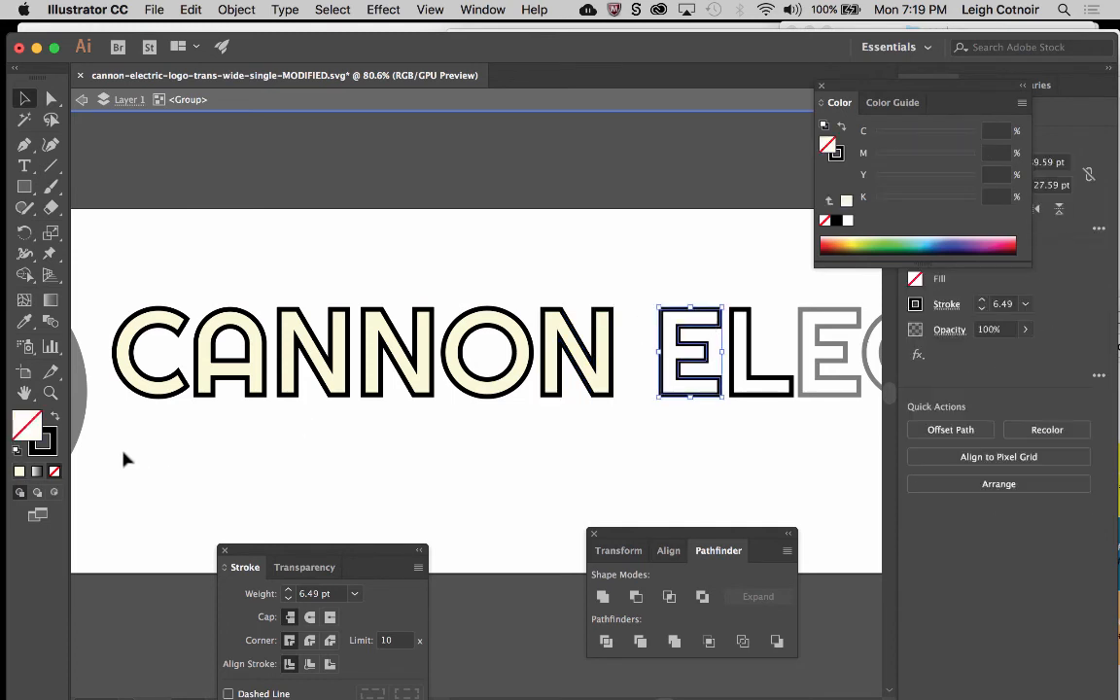
left_click(748, 335)
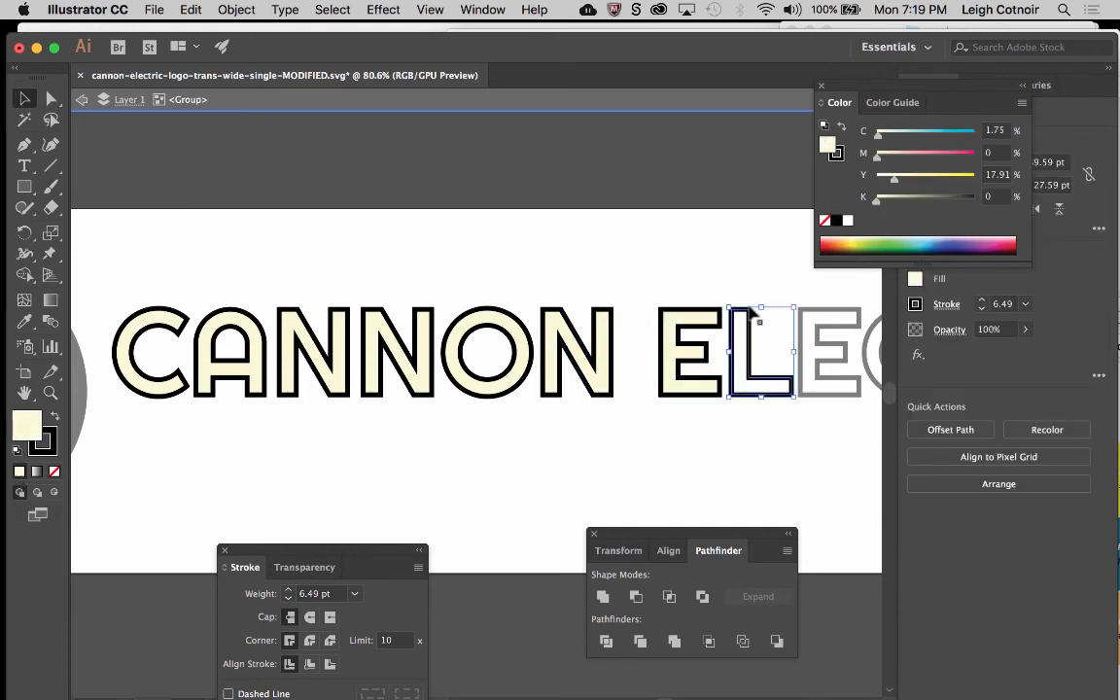
left_click(18, 473)
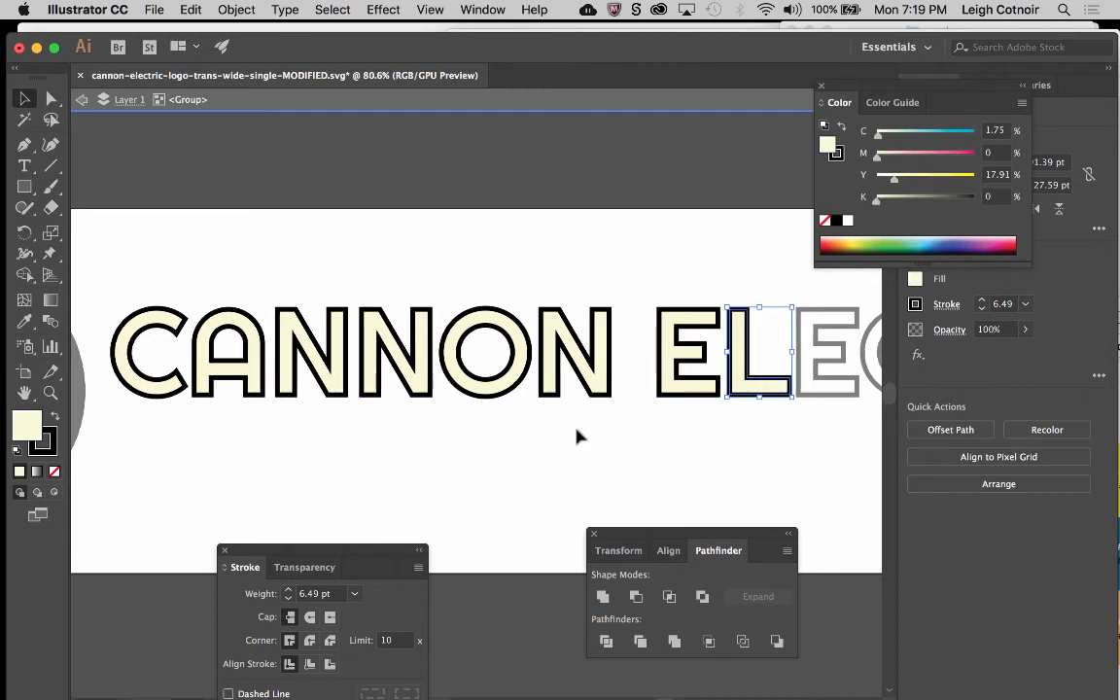
Leave the isolated group and fill the second E and the grouped CTRIC letters with cream, and deselect them
scroll(578, 437, "right", 5)
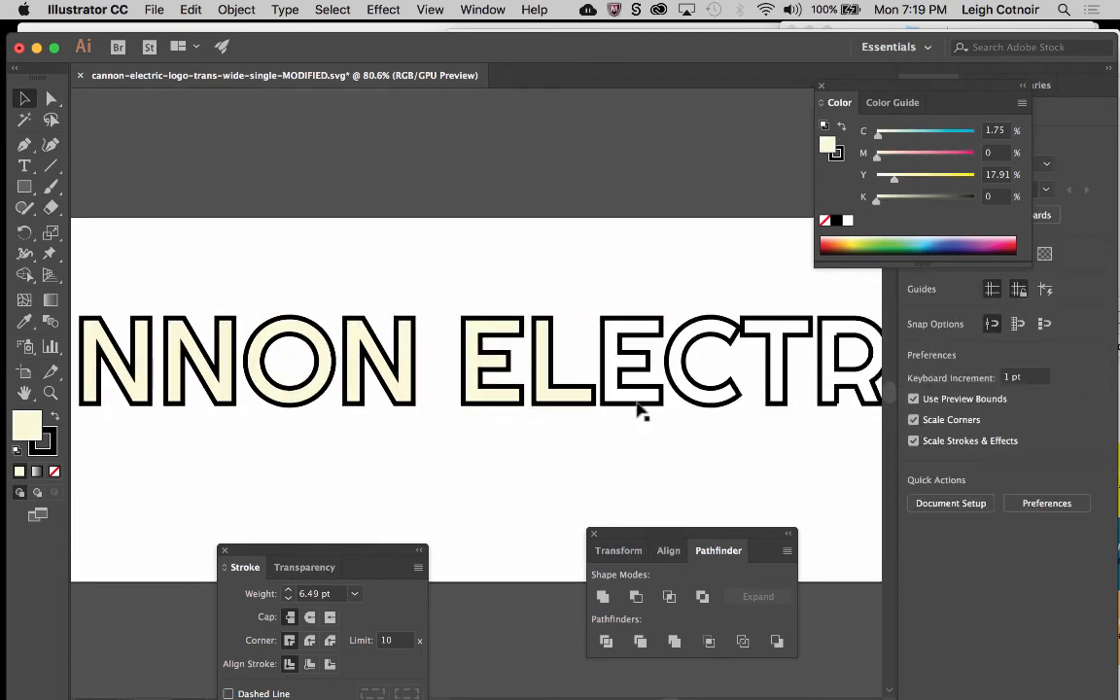
left_click(639, 404)
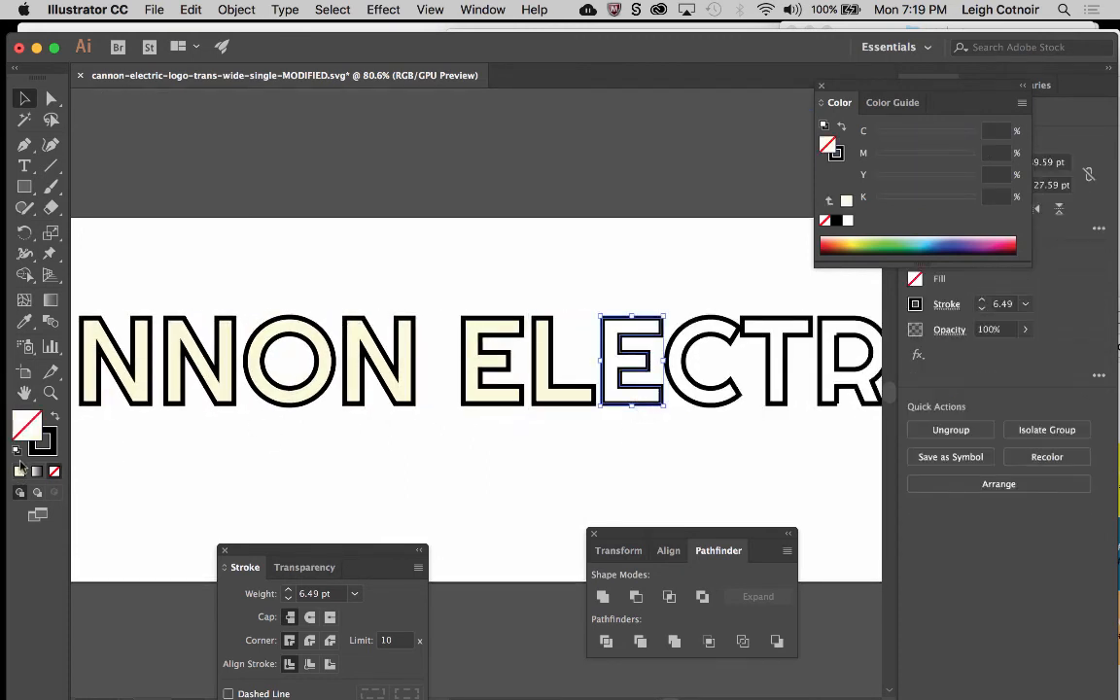
key("comma")
left_click(707, 407)
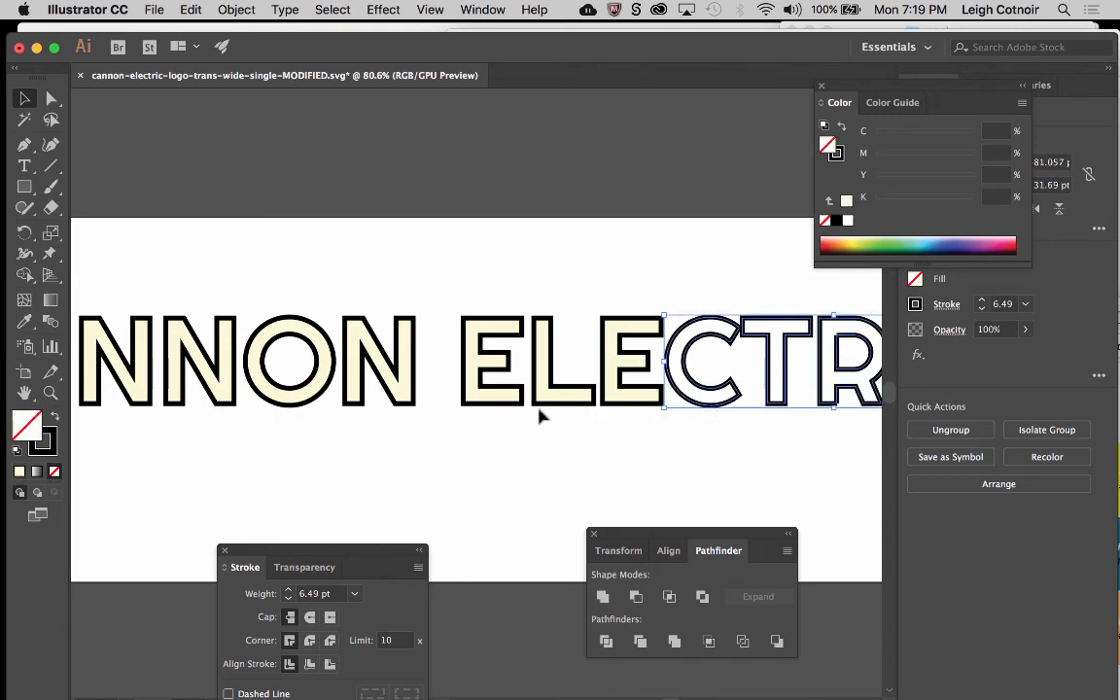
scroll(784, 445, "right", 5)
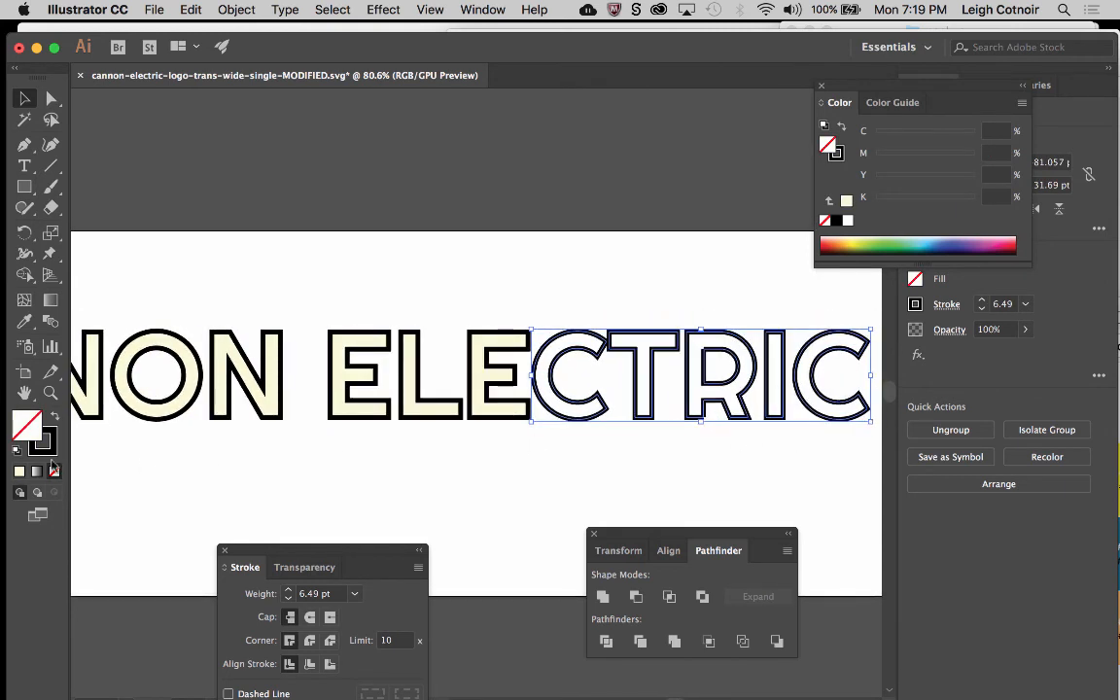
left_click(580, 432)
left_click(583, 423)
left_click(18, 471)
left_click(587, 234)
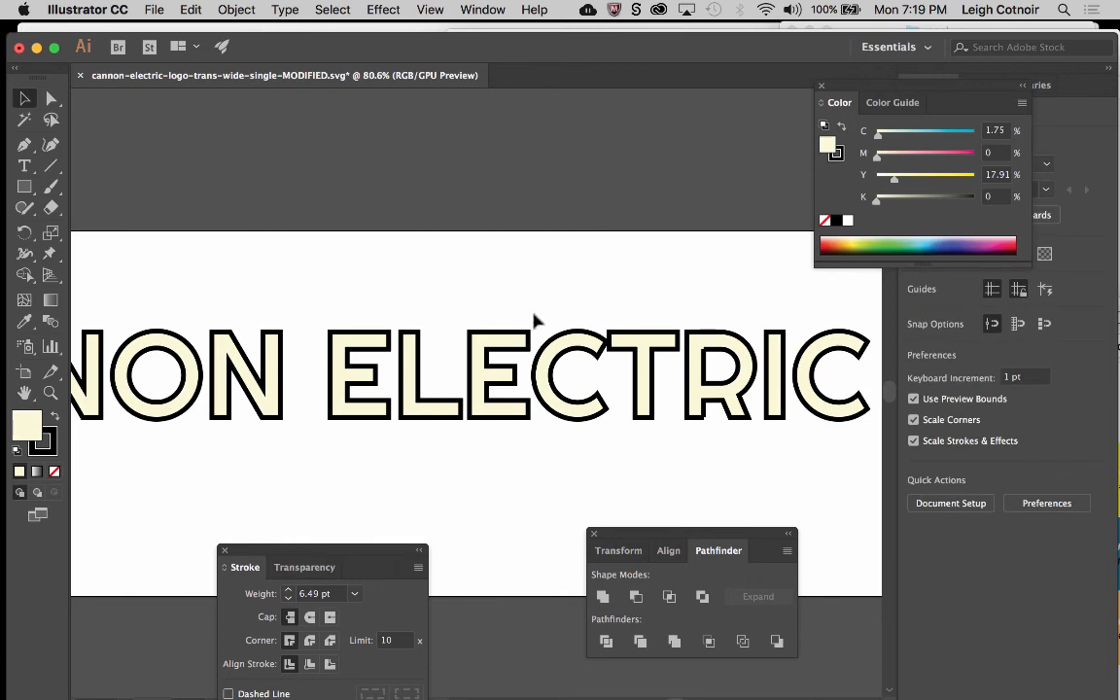
Save the edited logo and open cannon-electric-logo-trans-wide-single-MODIFIED.svg in Firefox to check how it renders
scroll(549, 334, "down", 2)
scroll(549, 333, "left", 3)
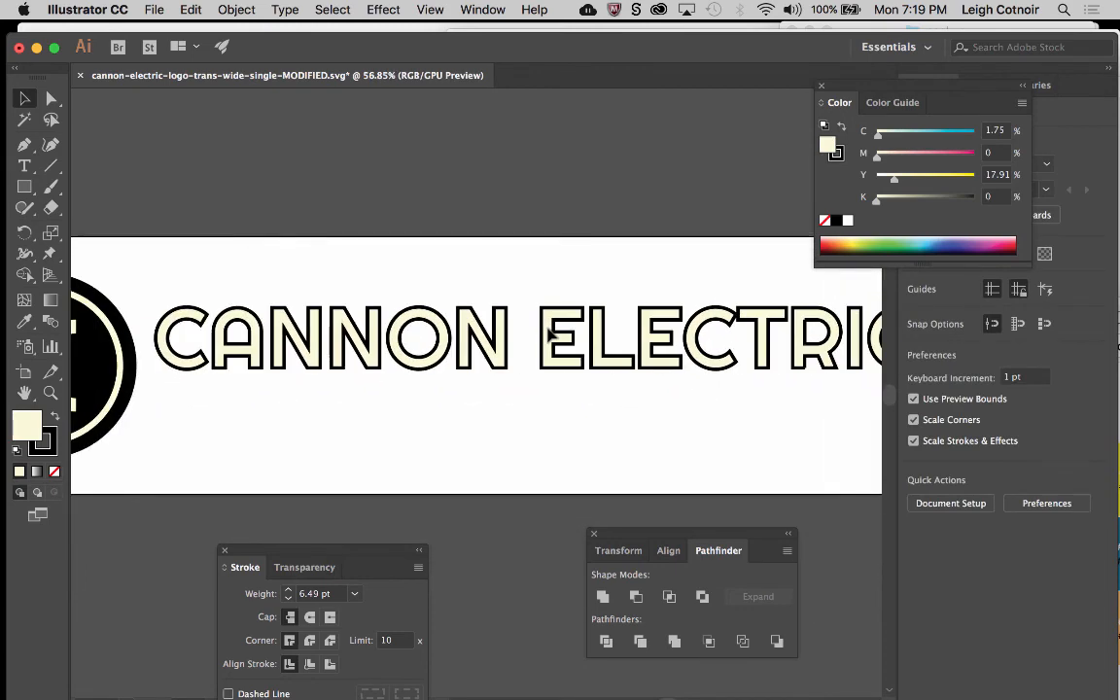
mouse_move(3, 240)
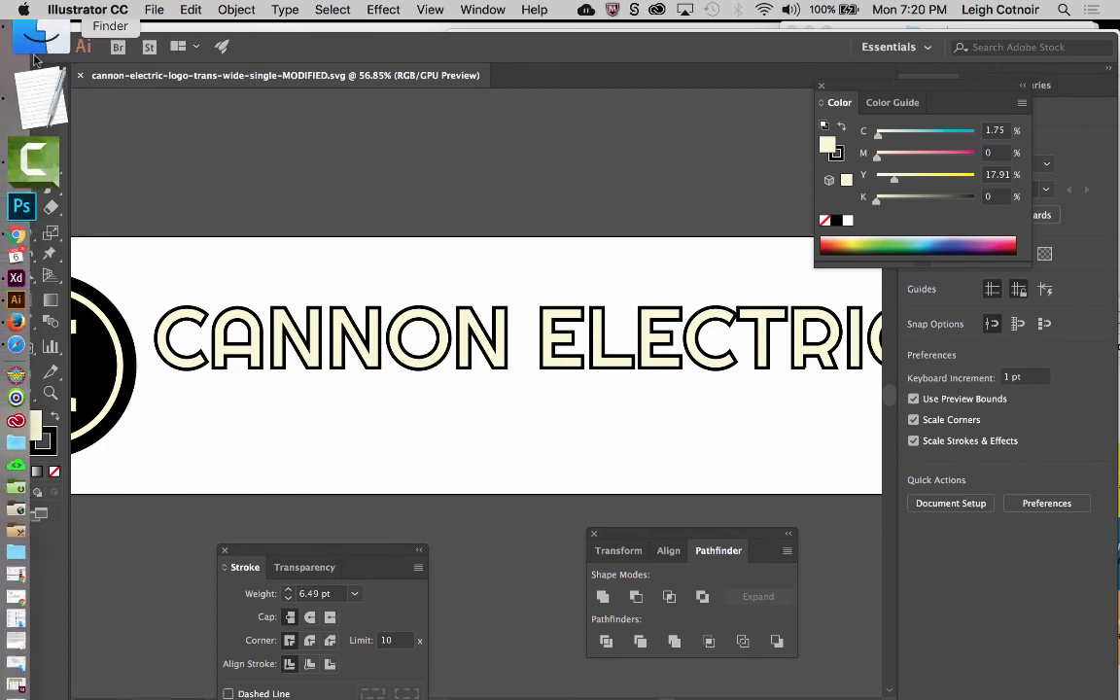
left_click(23, 47)
left_click(41, 231)
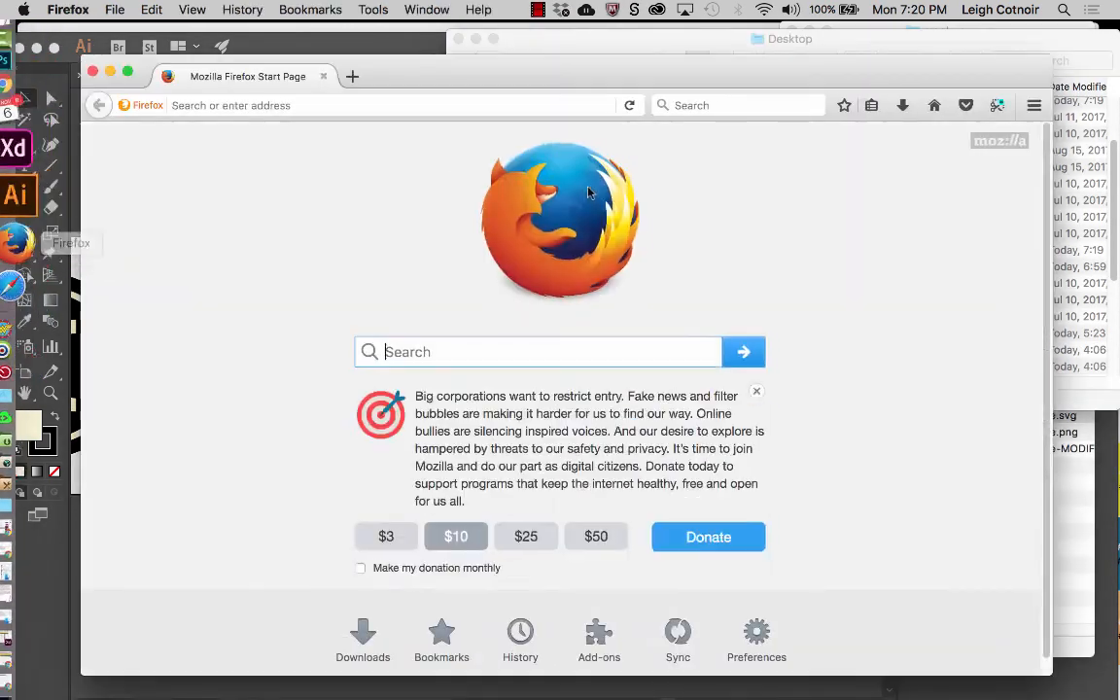
left_click(688, 44)
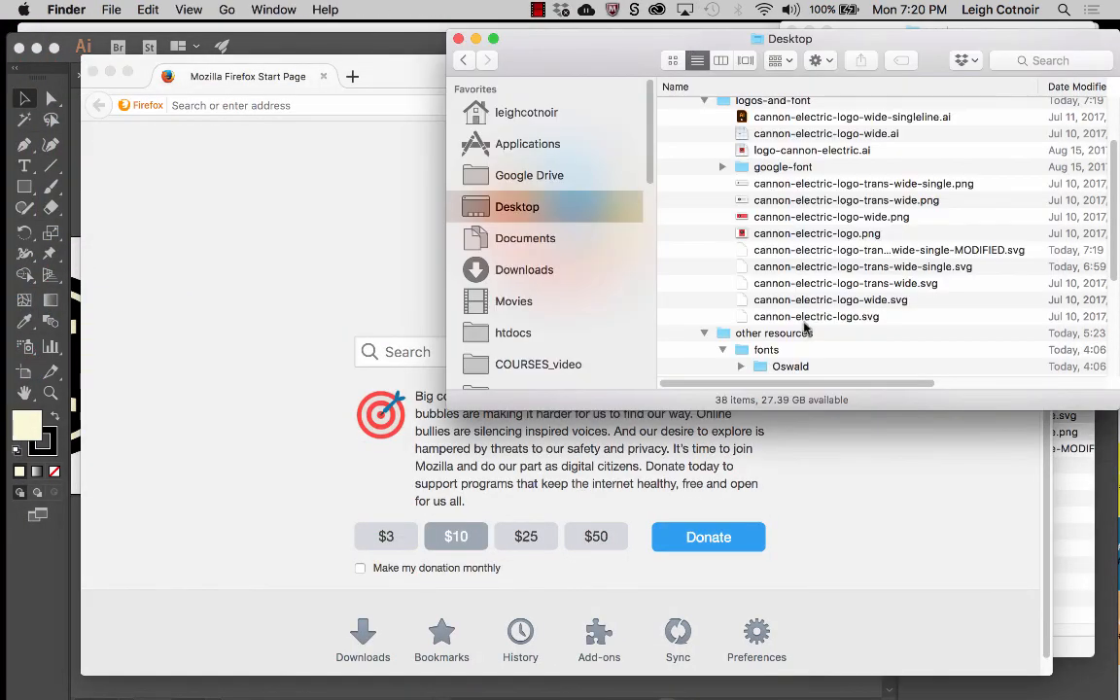
left_click_drag(831, 251, 372, 250)
left_click(472, 472)
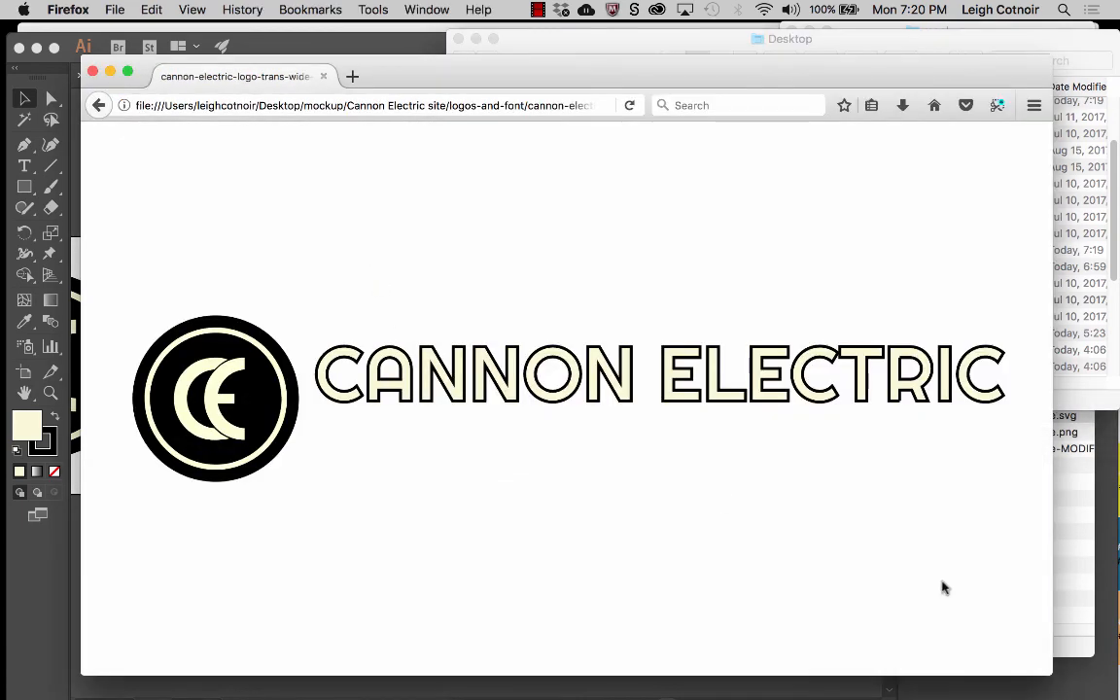
Shrink the Firefox window to check how the logo scales, close it and return to the logo in Illustrator
left_click_drag(1045, 672, 581, 461)
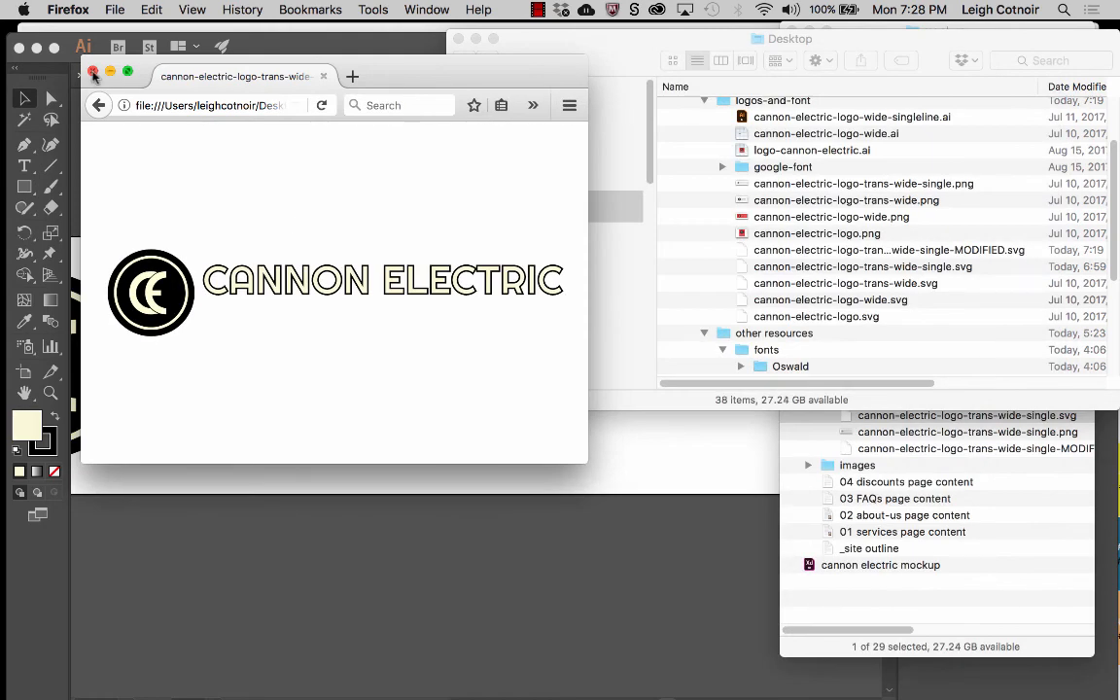
left_click(92, 72)
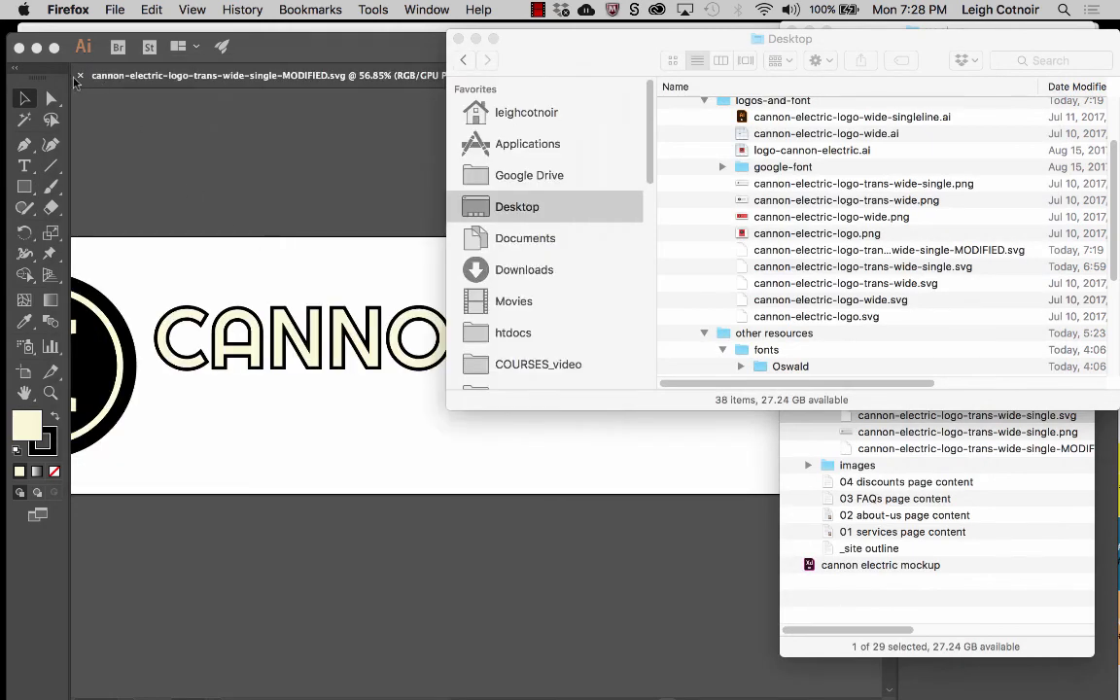
left_click(282, 50)
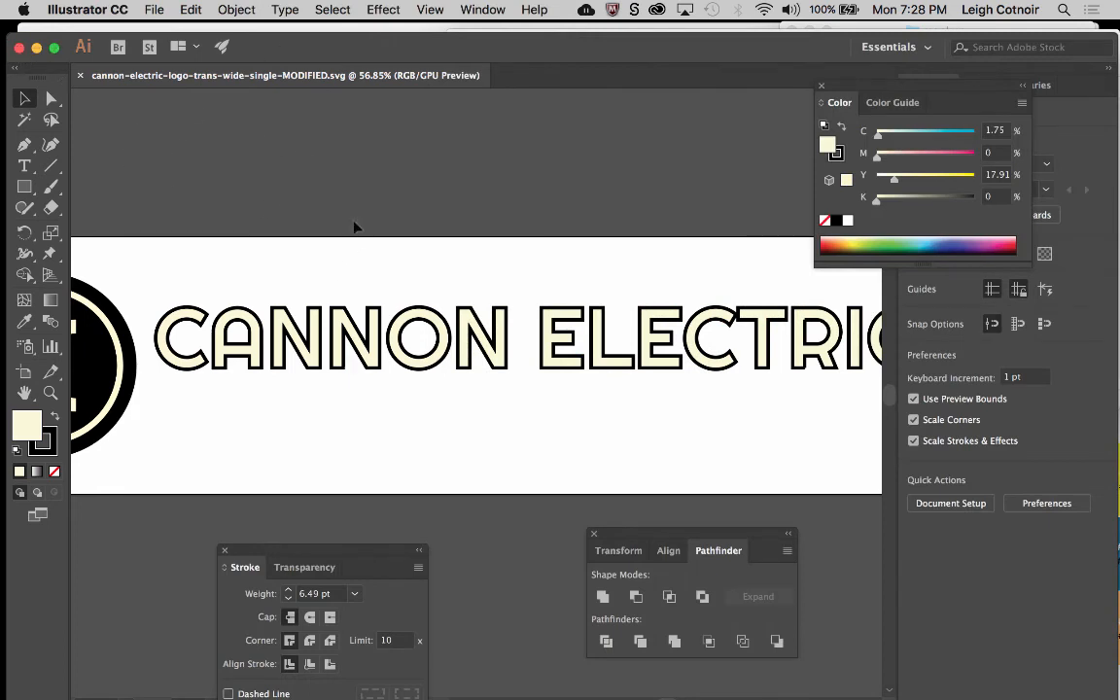
Review the SVG options offered when saving a copy of the logo, and cancel the save
left_click(150, 9)
left_click(184, 173)
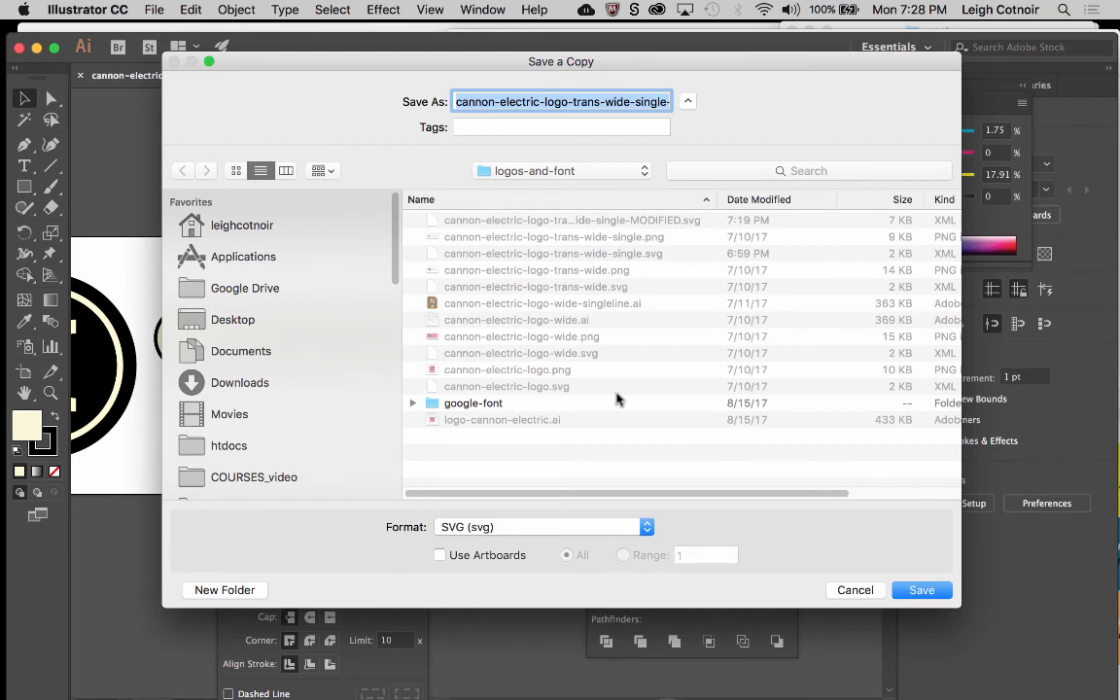
left_click(939, 597)
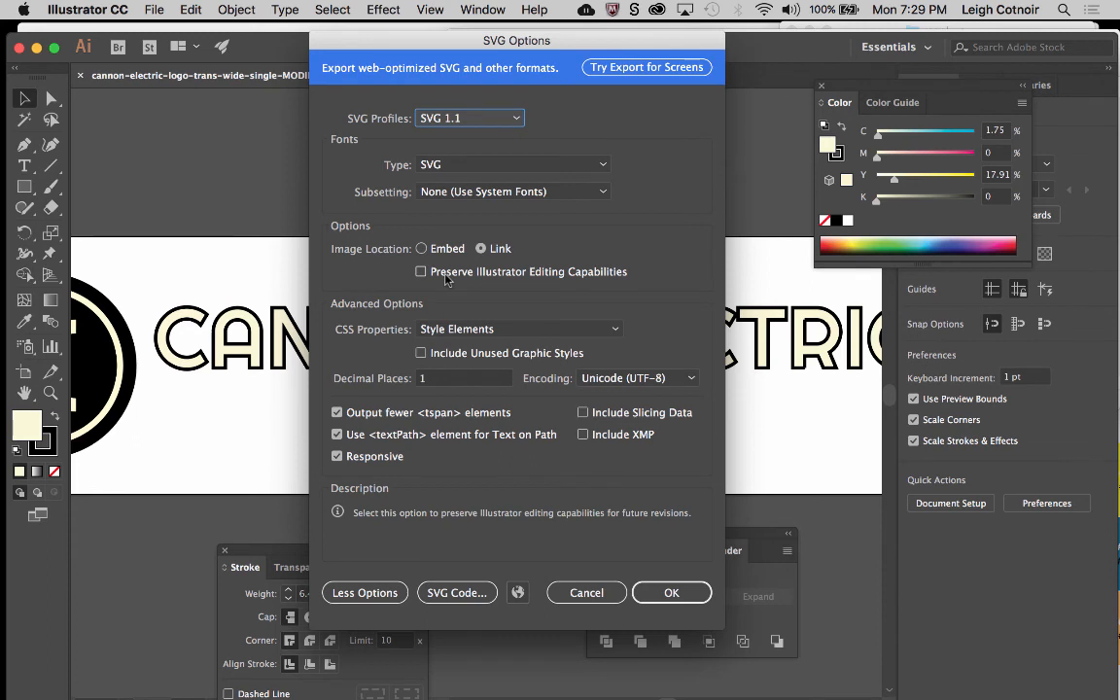
left_click(587, 593)
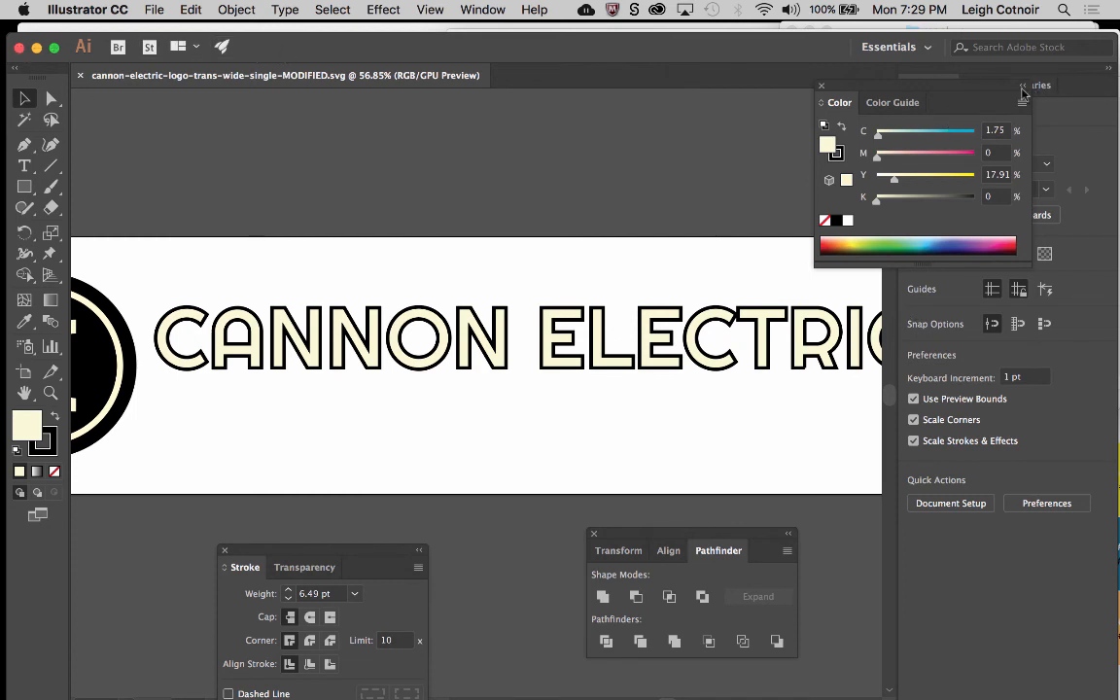
Clear the view of the layer list and inspect the contents of Layer 1
left_click_drag(871, 88, 707, 72)
left_click(981, 87)
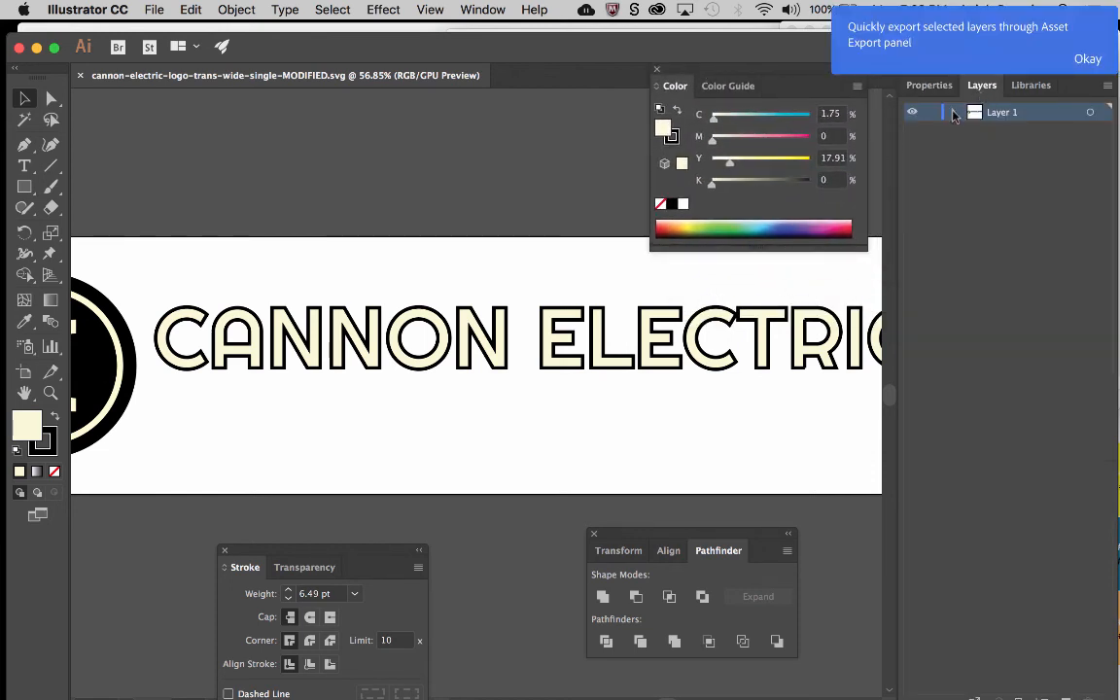
left_click(954, 112)
left_click(953, 113)
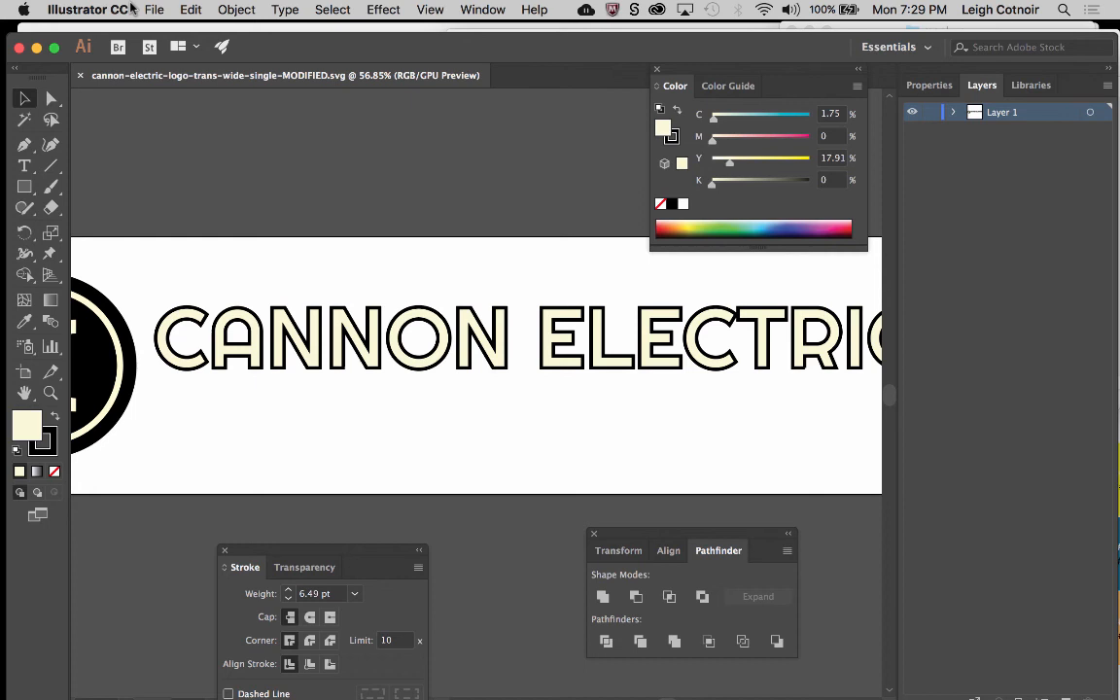
Look up the Outline Stroke command among the path operations
left_click(243, 8)
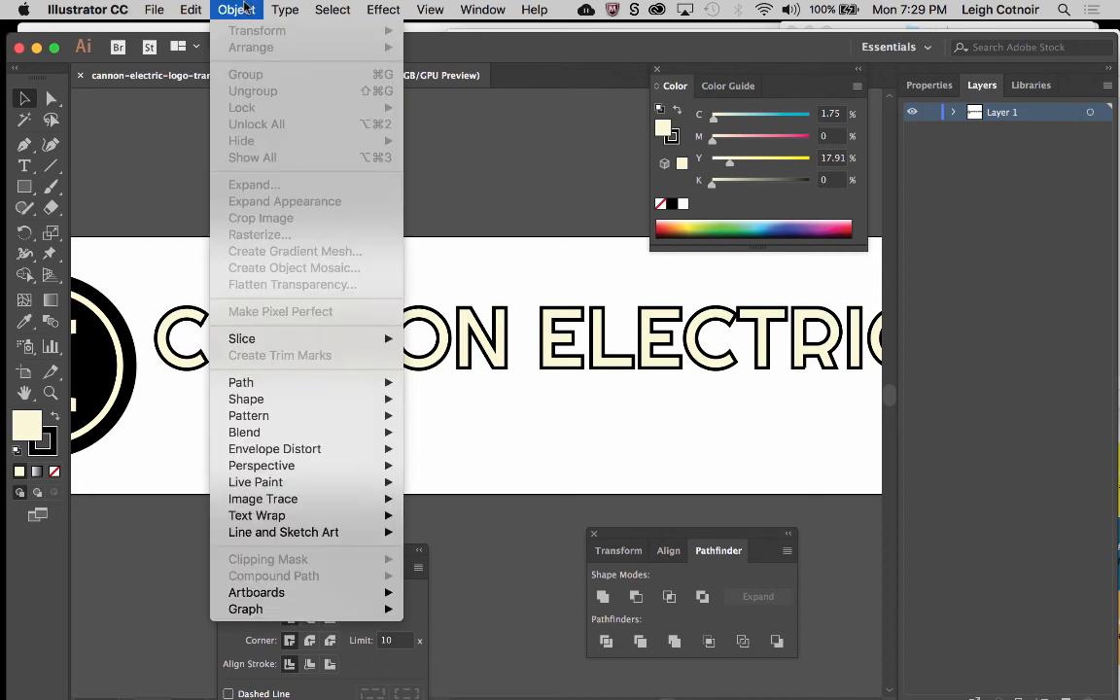
mouse_move(255, 383)
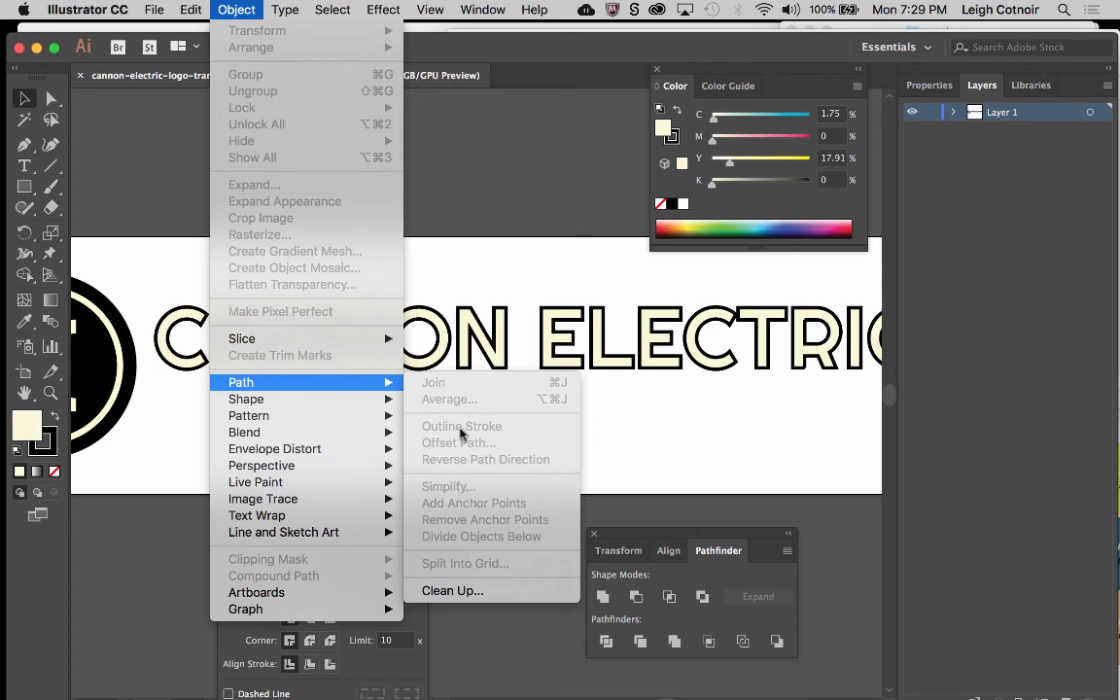
left_click(443, 142)
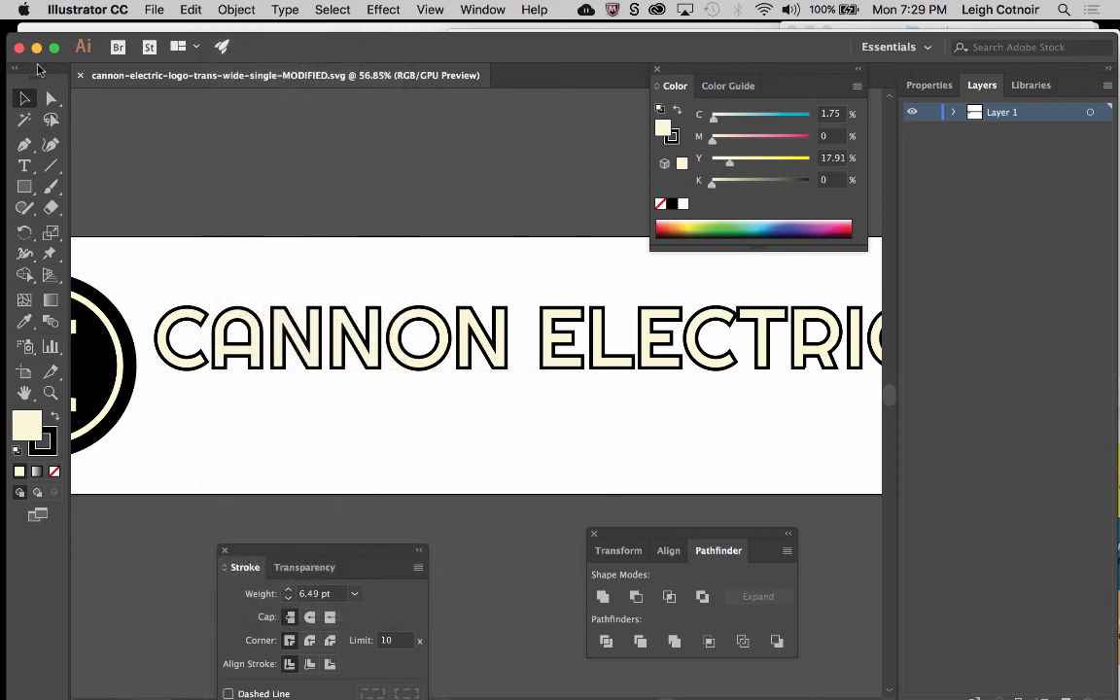
Close the logo file, switch to Adobe XD and delete the old logo from the Web 1920 – 1 artboard
key("super+w")
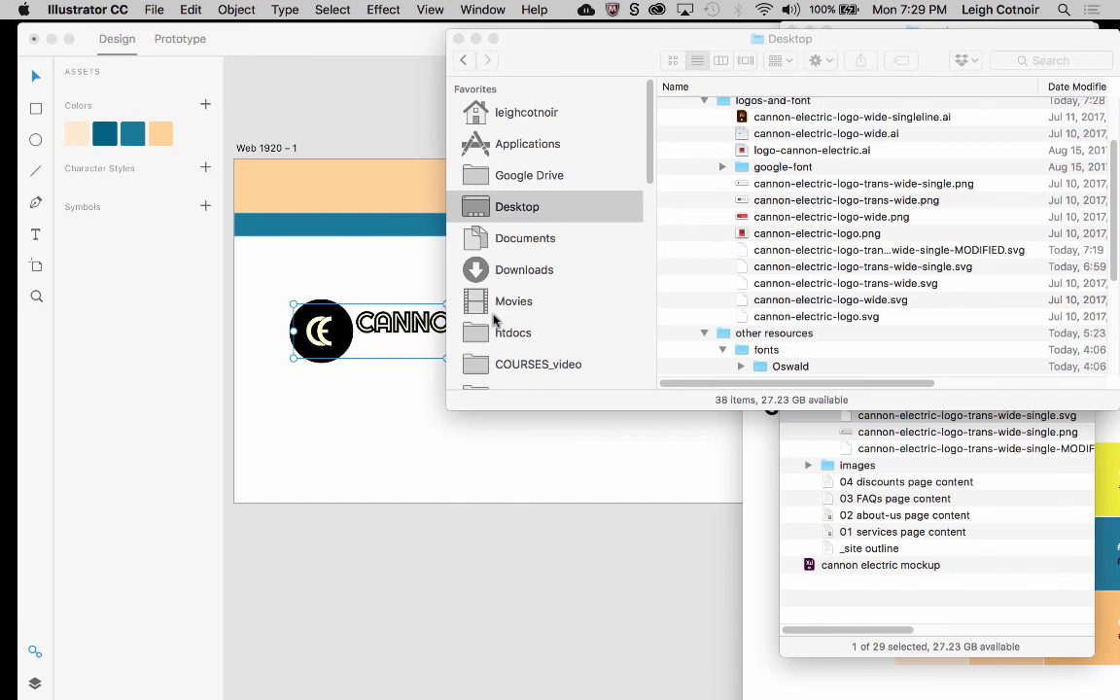
left_click(379, 156)
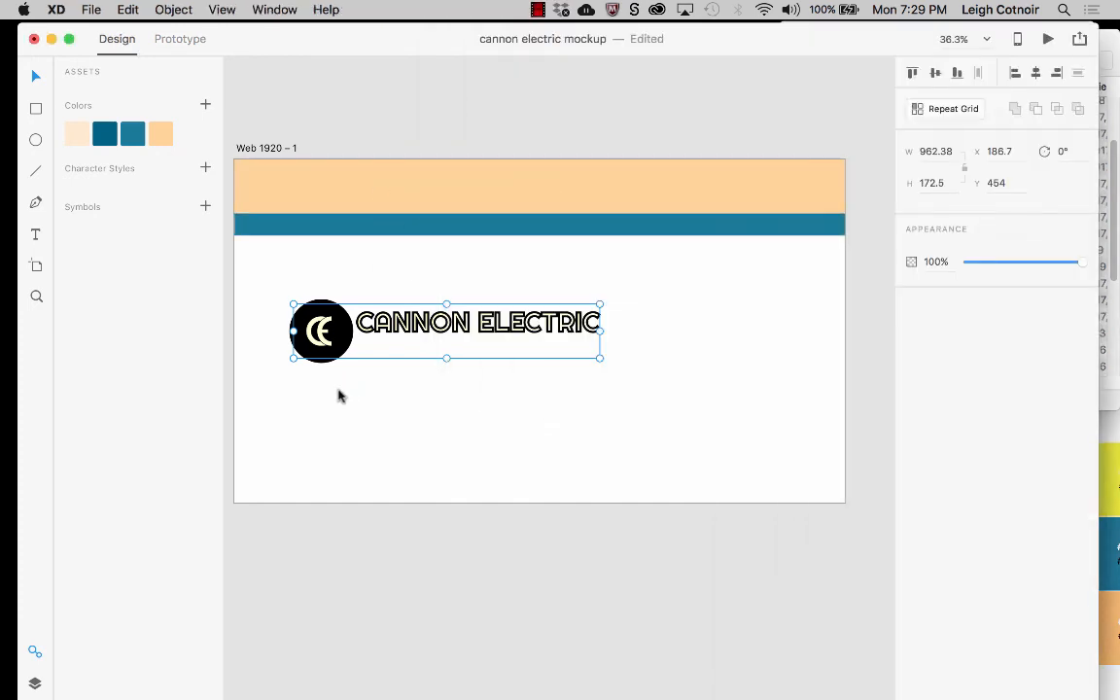
key("Delete")
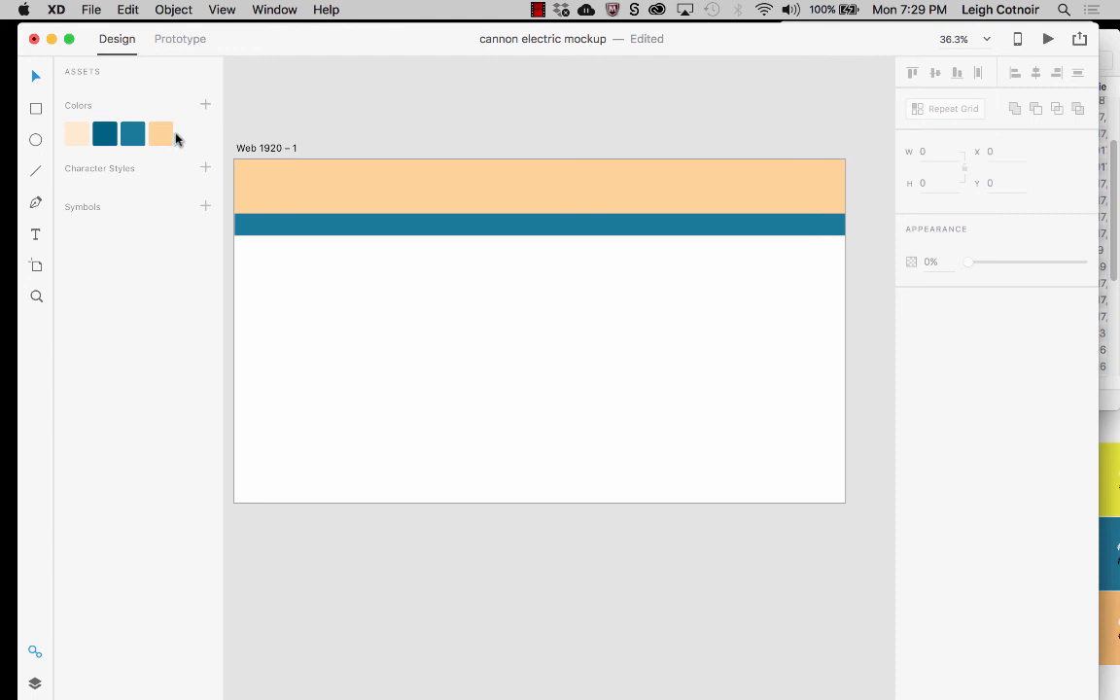
Import cannon-electric-logo-trans-wide-single-MODIFIED.svg from the logos-and-font folder into the mockup
left_click(97, 10)
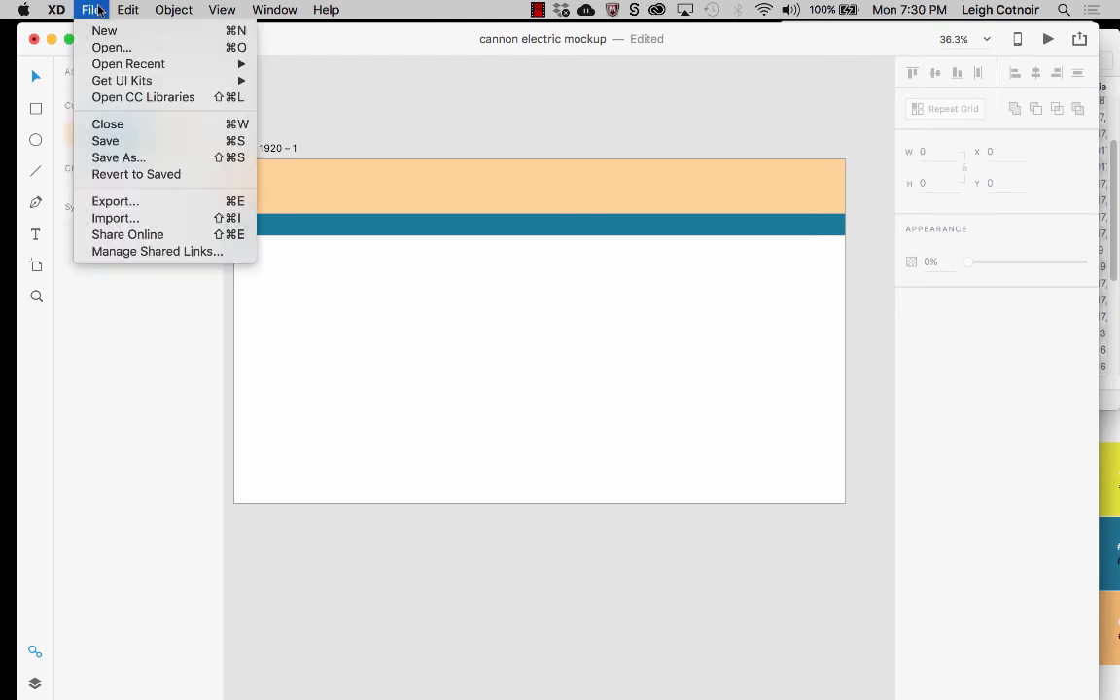
left_click(121, 218)
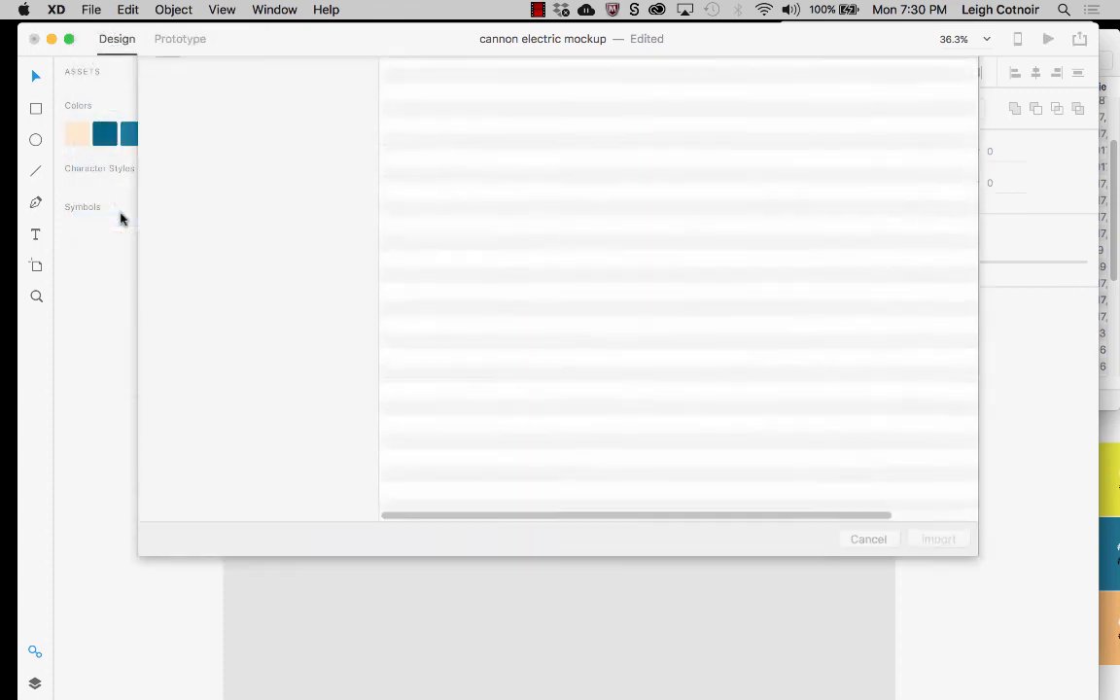
left_click(658, 339)
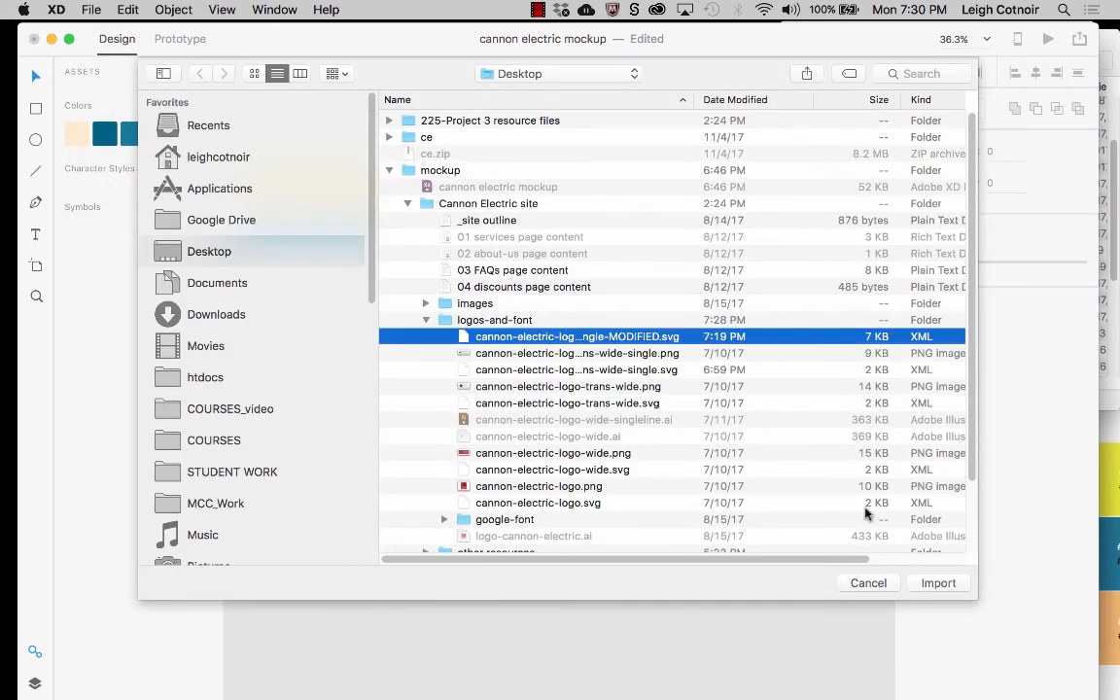
left_click(952, 646)
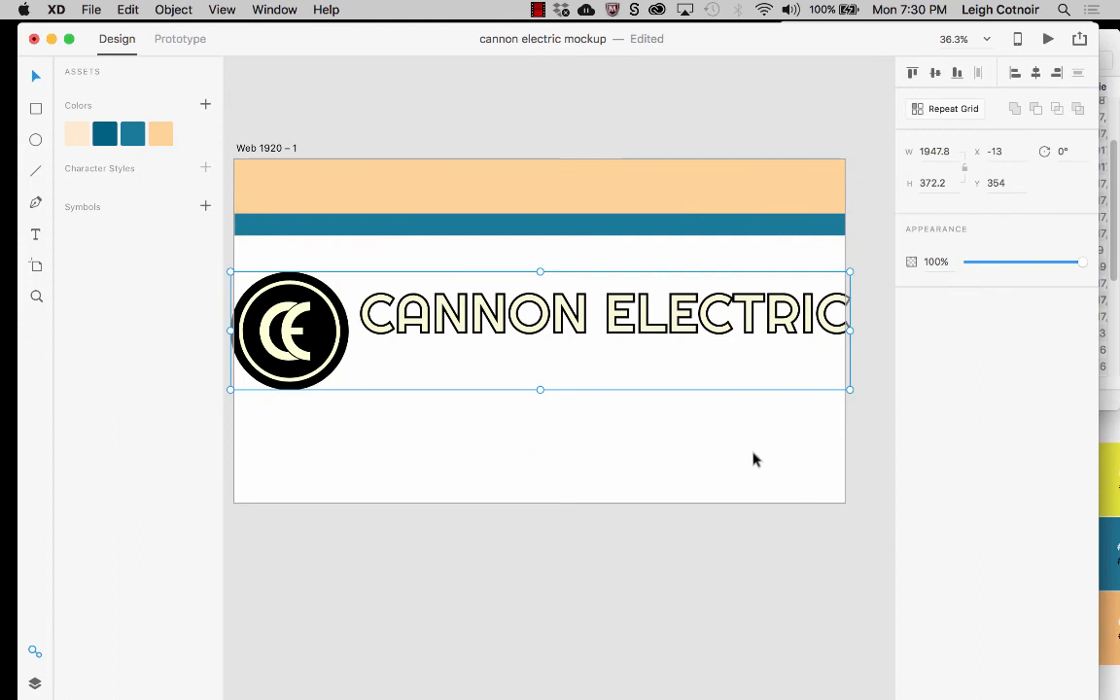
Scale the imported logo to about 1416 × 271 and place it below the header bands at about X 147
left_click_drag(849, 390, 644, 349)
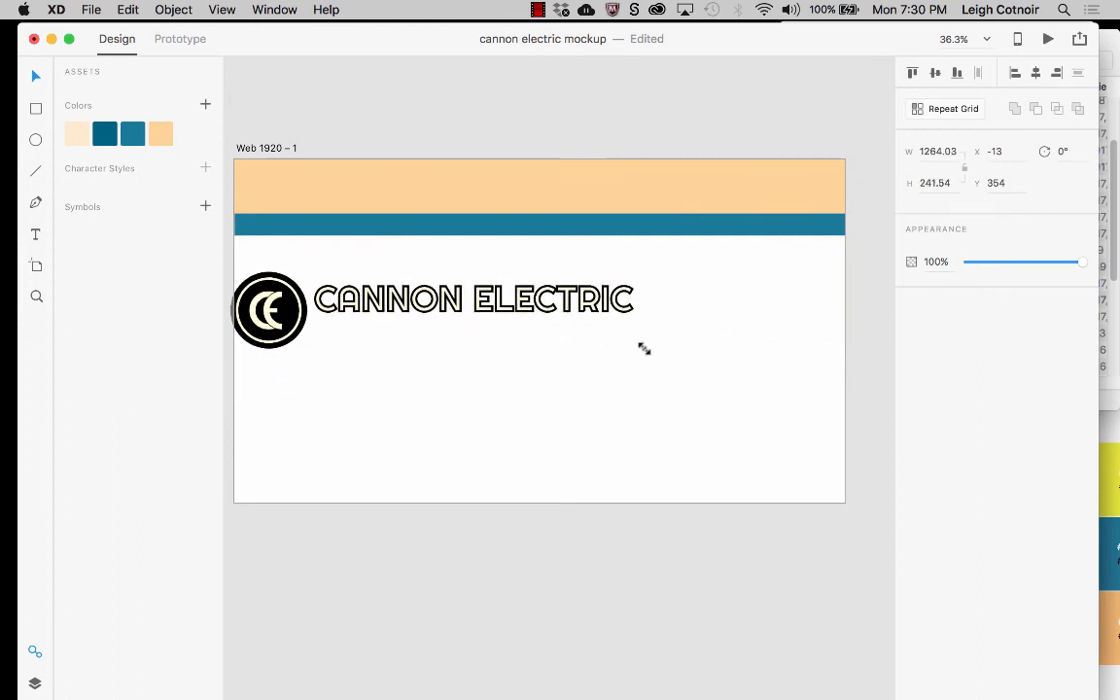
left_click_drag(387, 276, 447, 299)
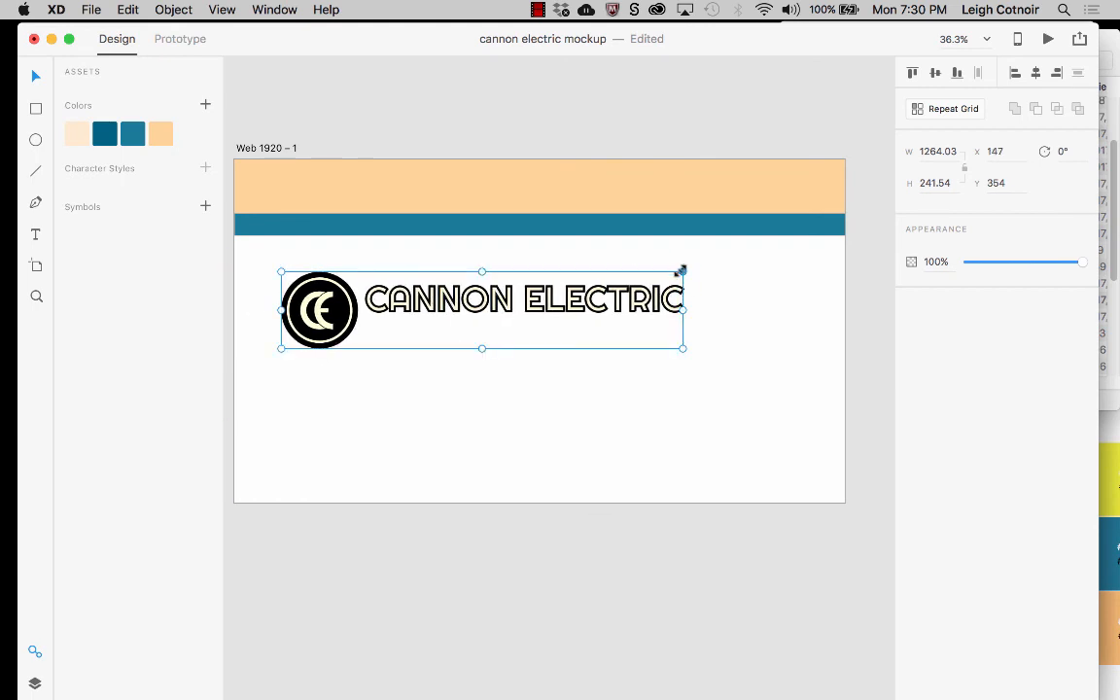
mouse_move(680, 269)
left_mouse_down()
mouse_move(537, 310)
mouse_move(742, 253)
mouse_move(617, 288)
mouse_move(688, 267)
left_mouse_up()
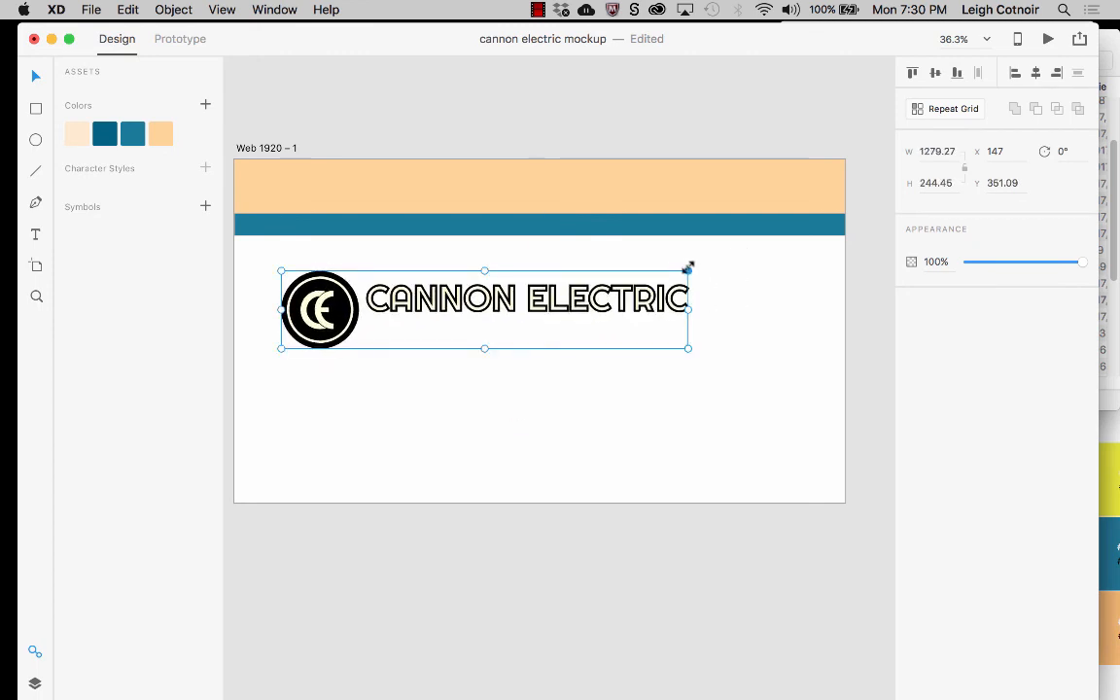
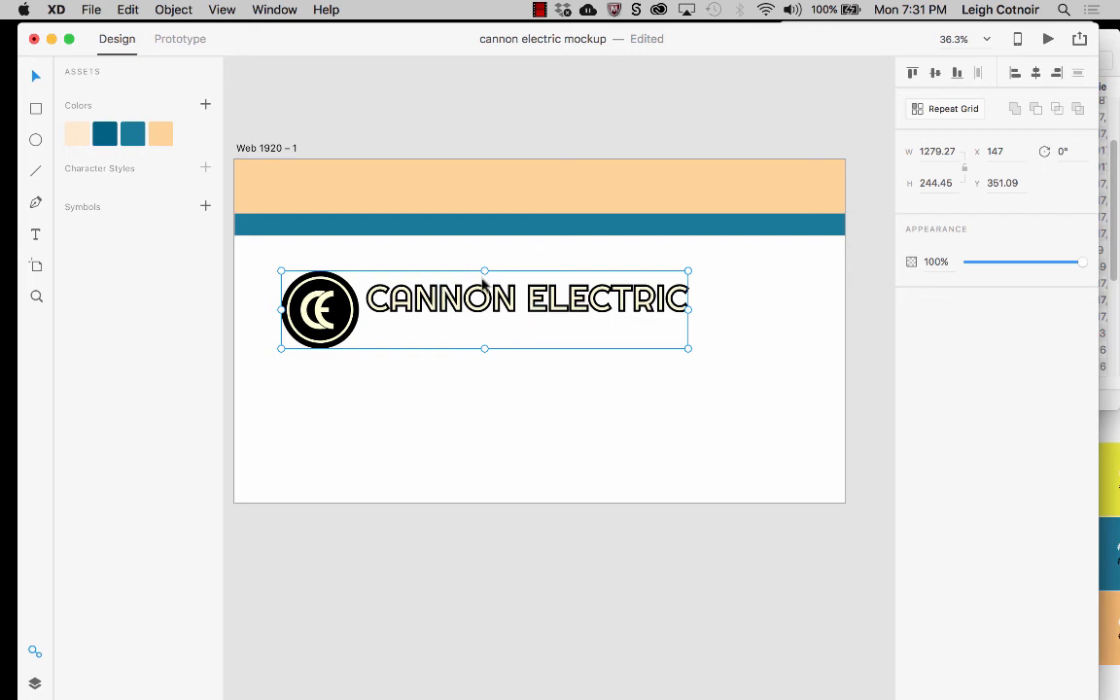
left_click_drag(687, 270, 753, 262)
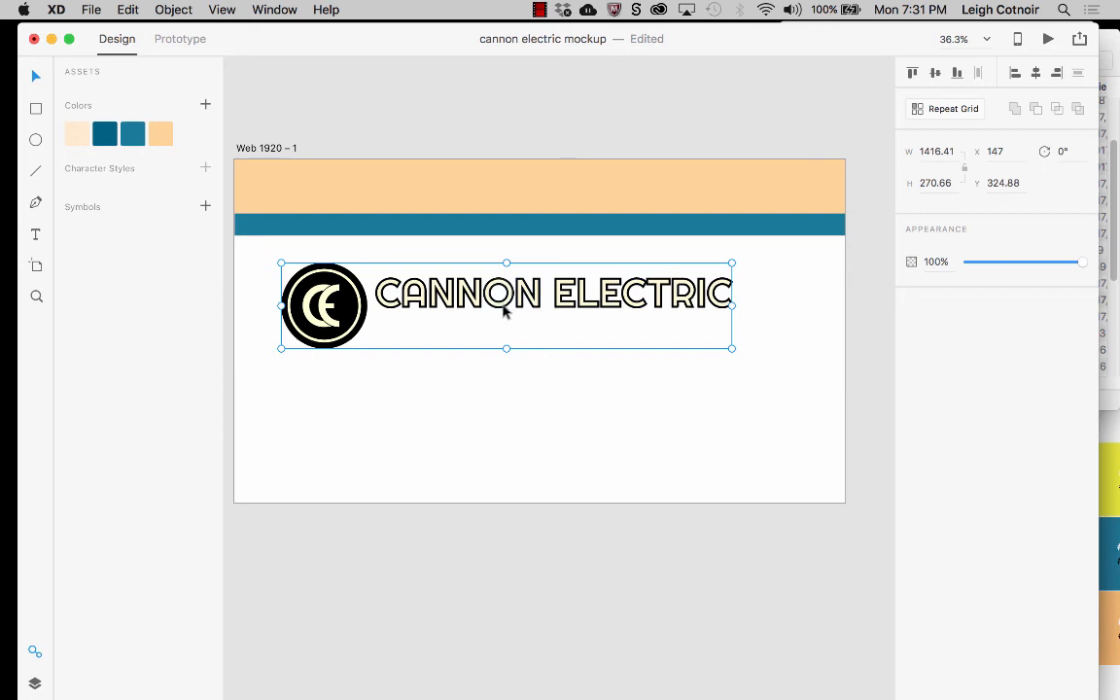
Try the logo over the header bands at about X 71, scaled to about 817 × 156, and delete it
left_click_drag(504, 309, 479, 207)
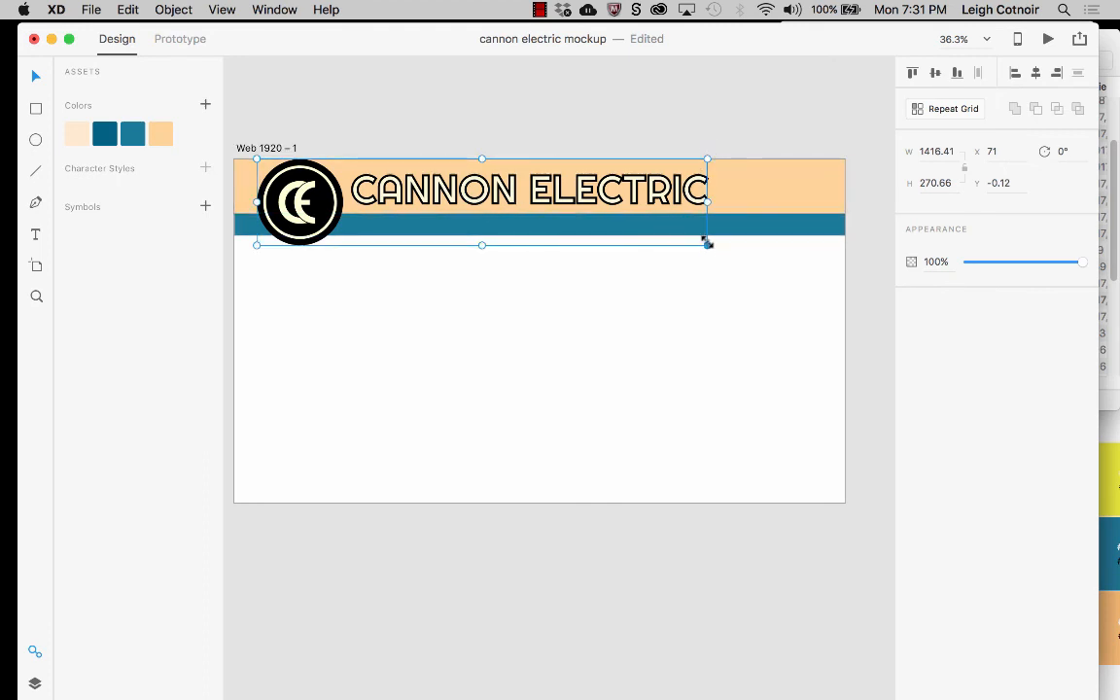
left_click_drag(708, 243, 619, 208)
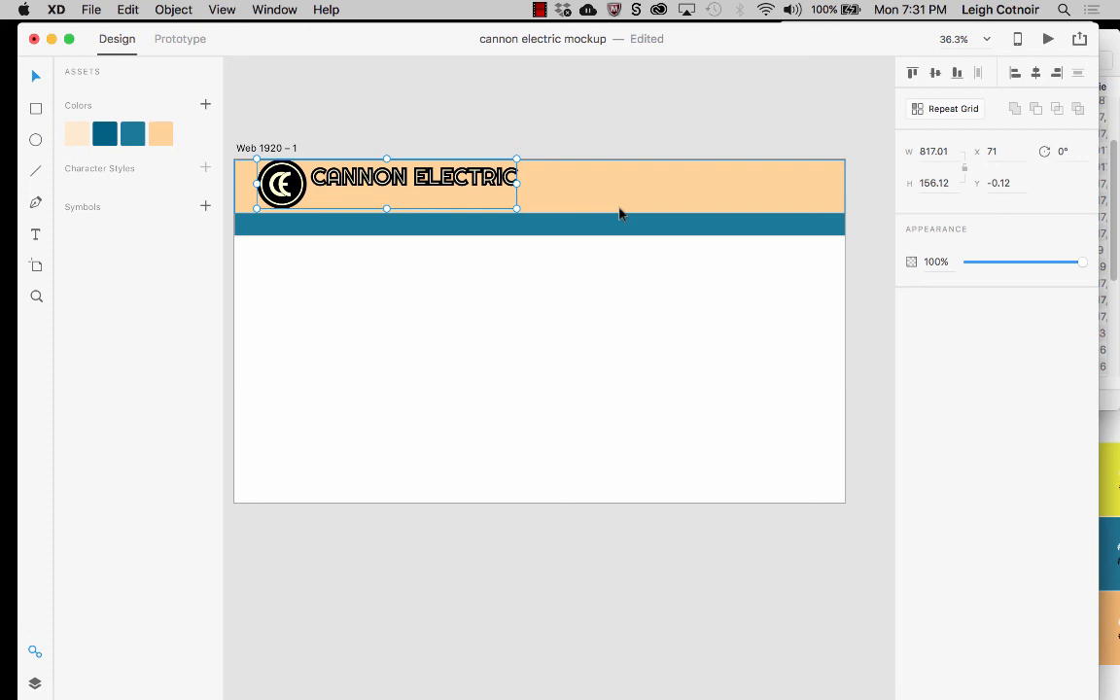
key("Delete")
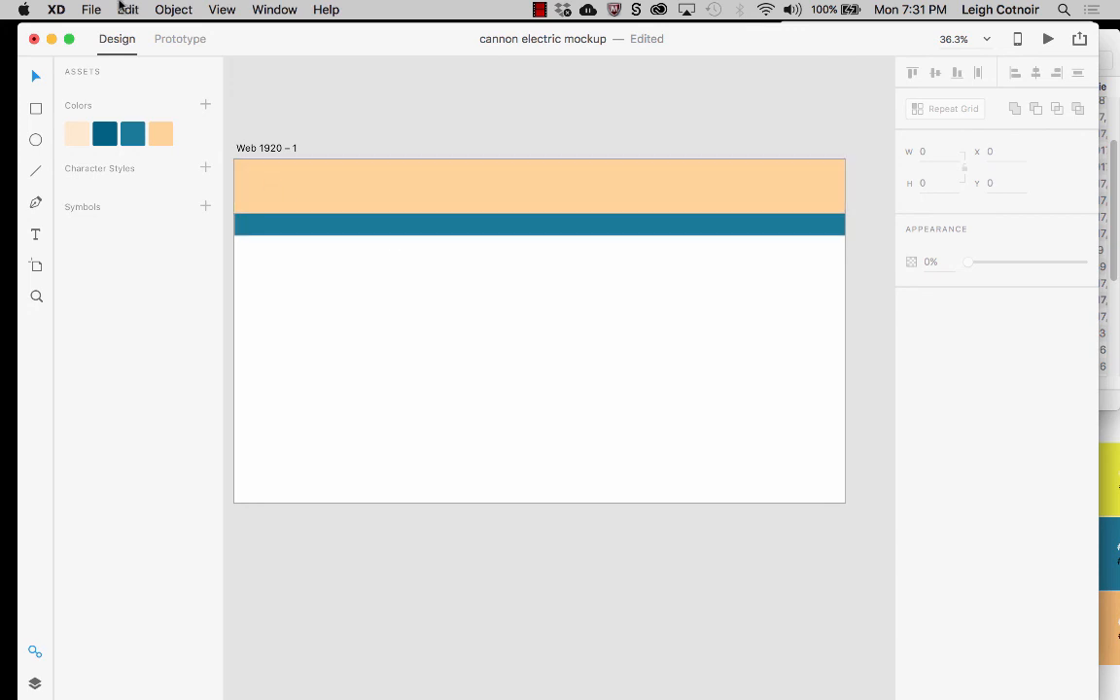
Import the MODIFIED SVG logo again and scale it down to about 568 × 109
left_click(90, 9)
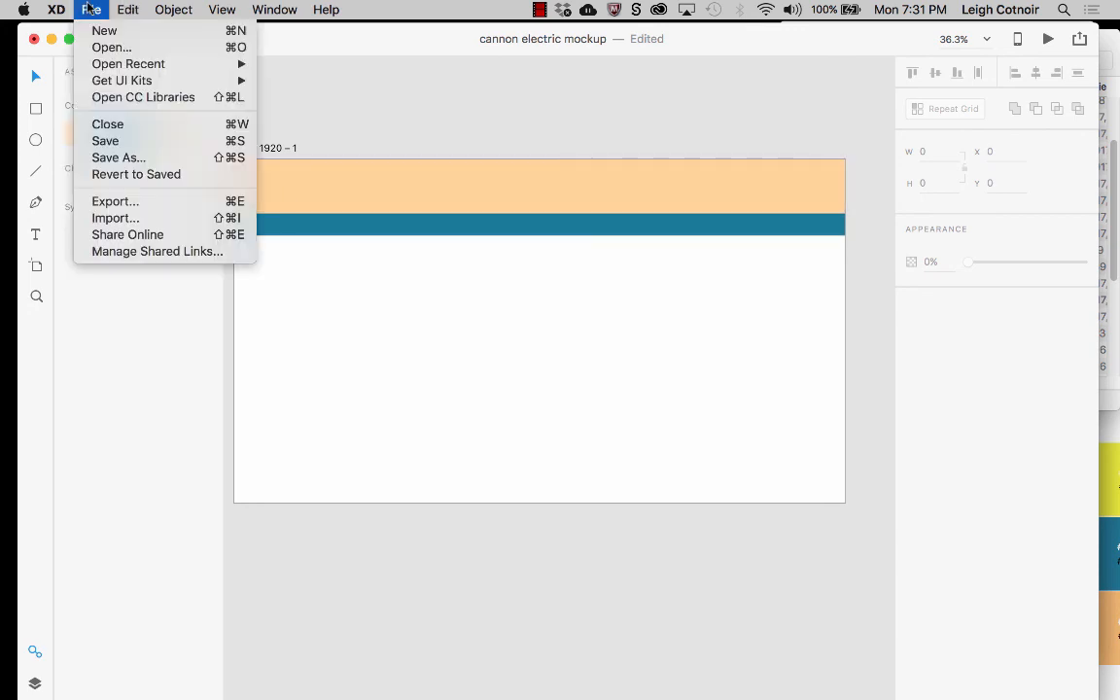
left_click(124, 220)
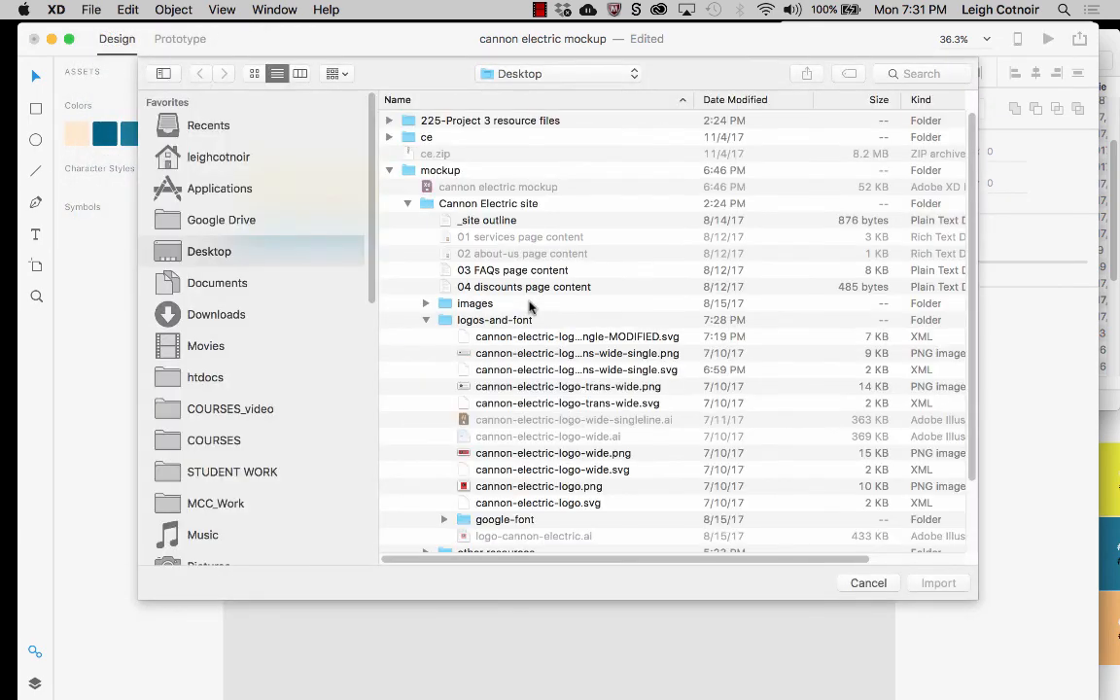
double_click(541, 336)
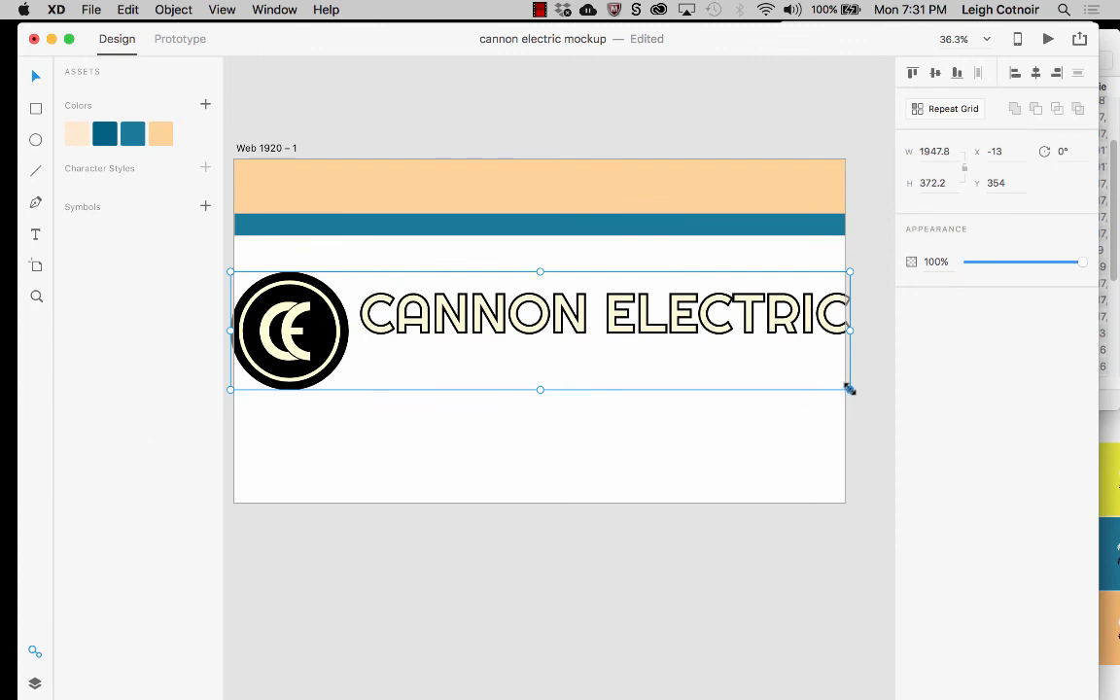
left_click_drag(849, 389, 649, 312)
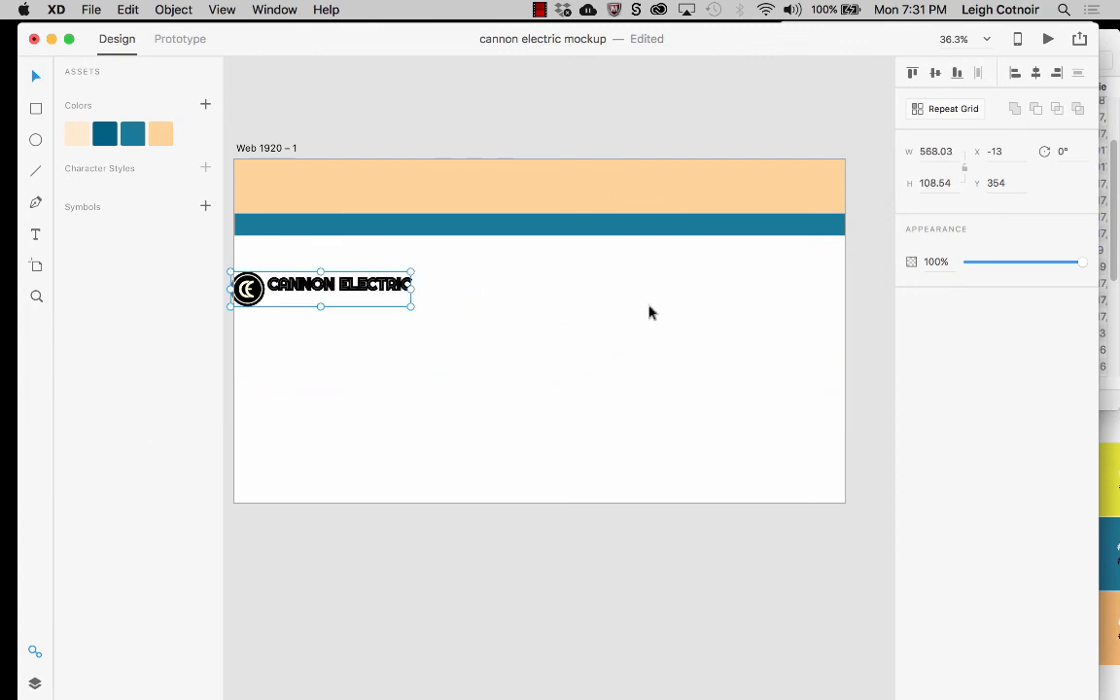
Preview the mockup with the SVG logo placed over the peach header band at about X 43, Y 31, and delete the logo
left_click_drag(400, 288, 414, 190)
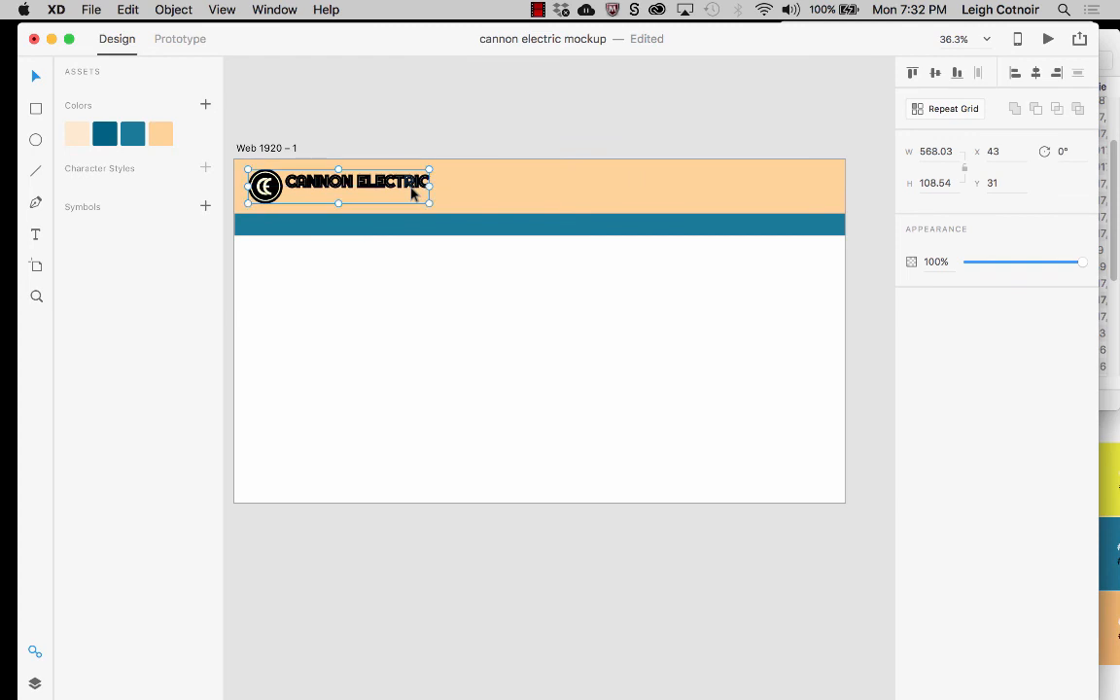
left_click(1047, 41)
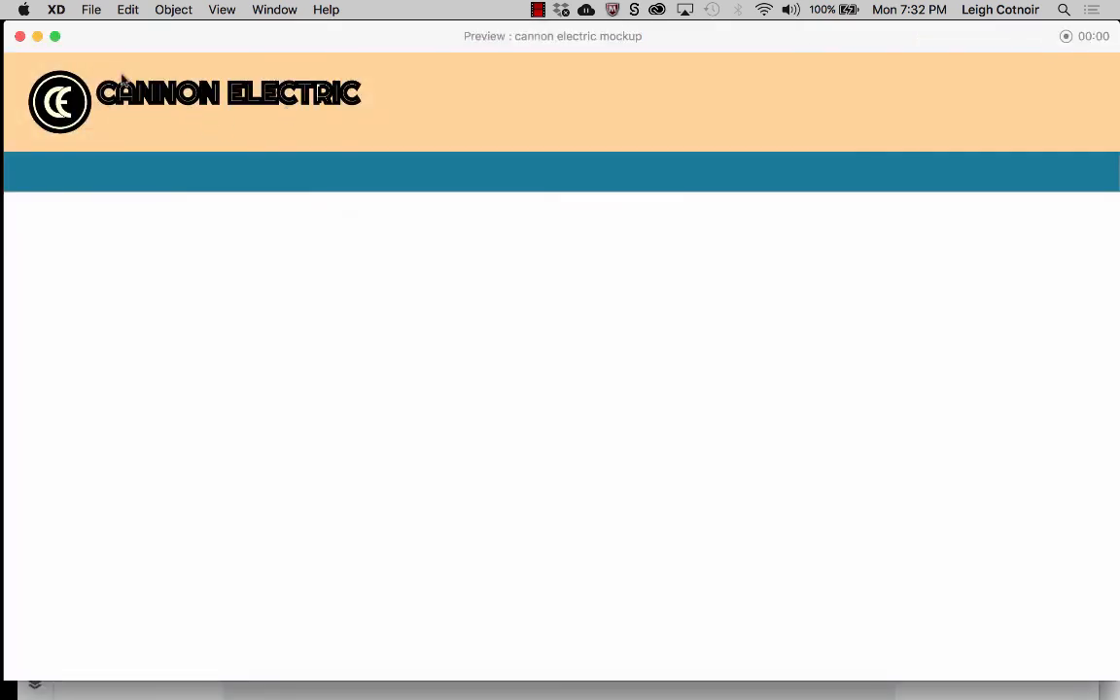
left_click_drag(270, 40, 465, 137)
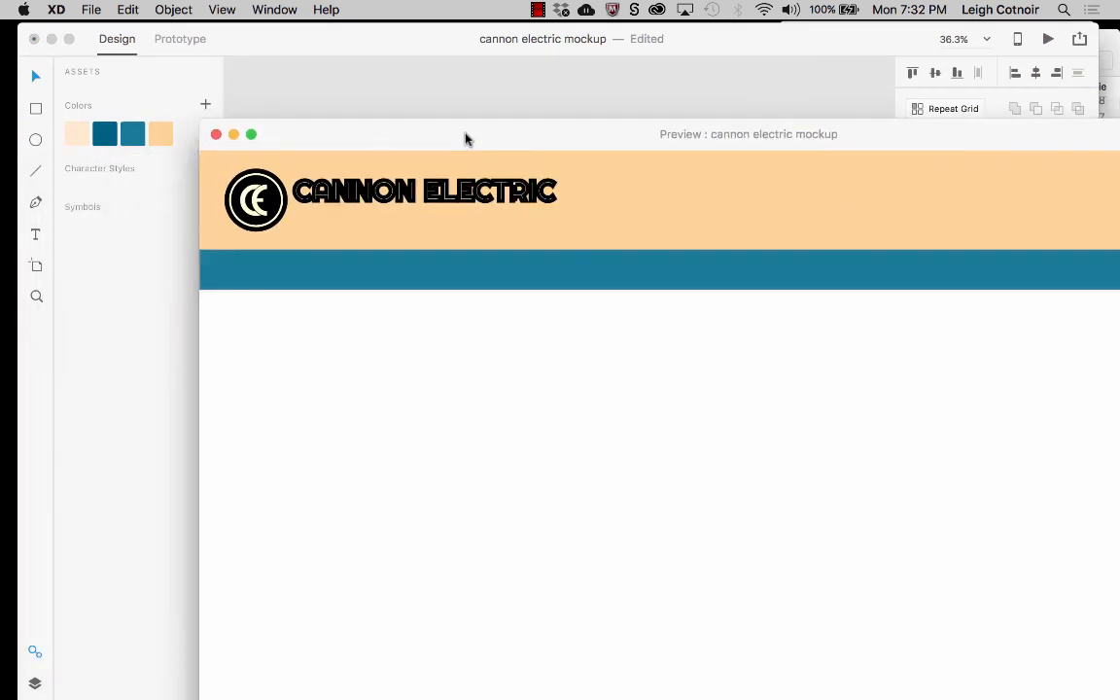
left_click(217, 133)
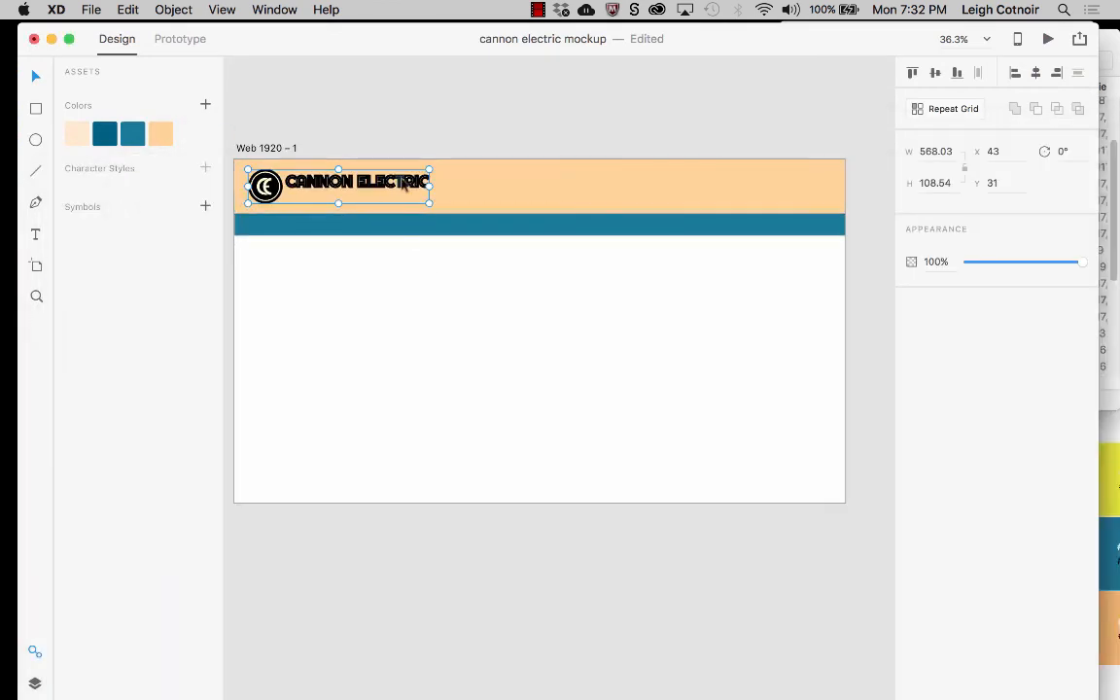
key("Delete")
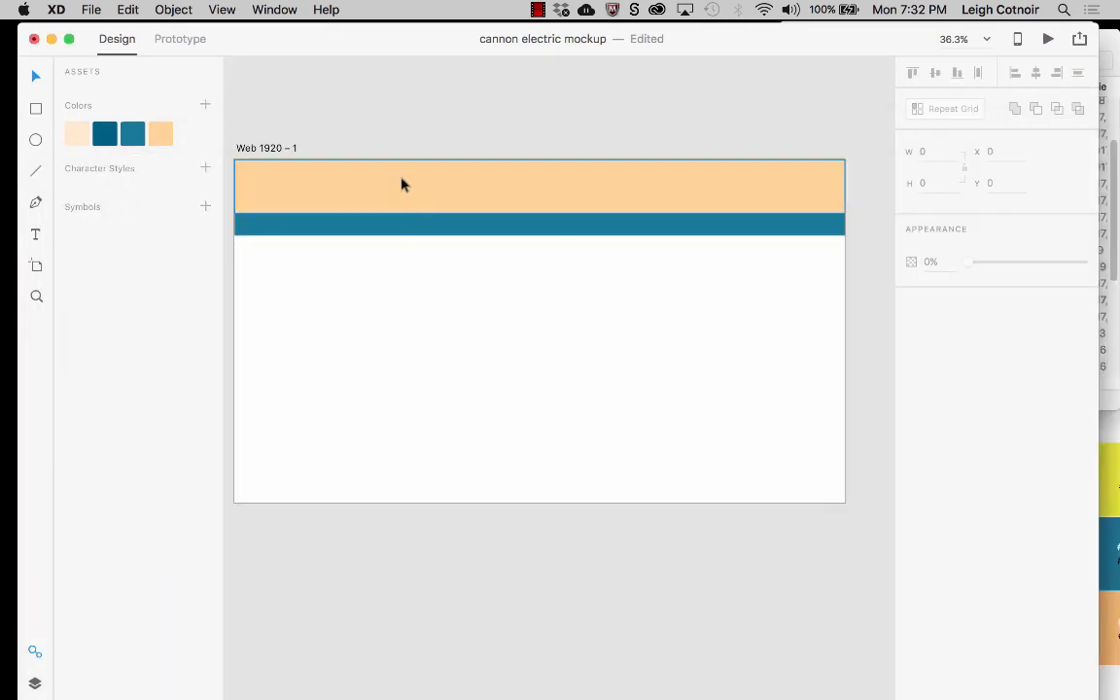
Import cannon-electric-logo-trans-wide-single.png from the logos-and-font folder after checking its file preview
left_click(84, 8)
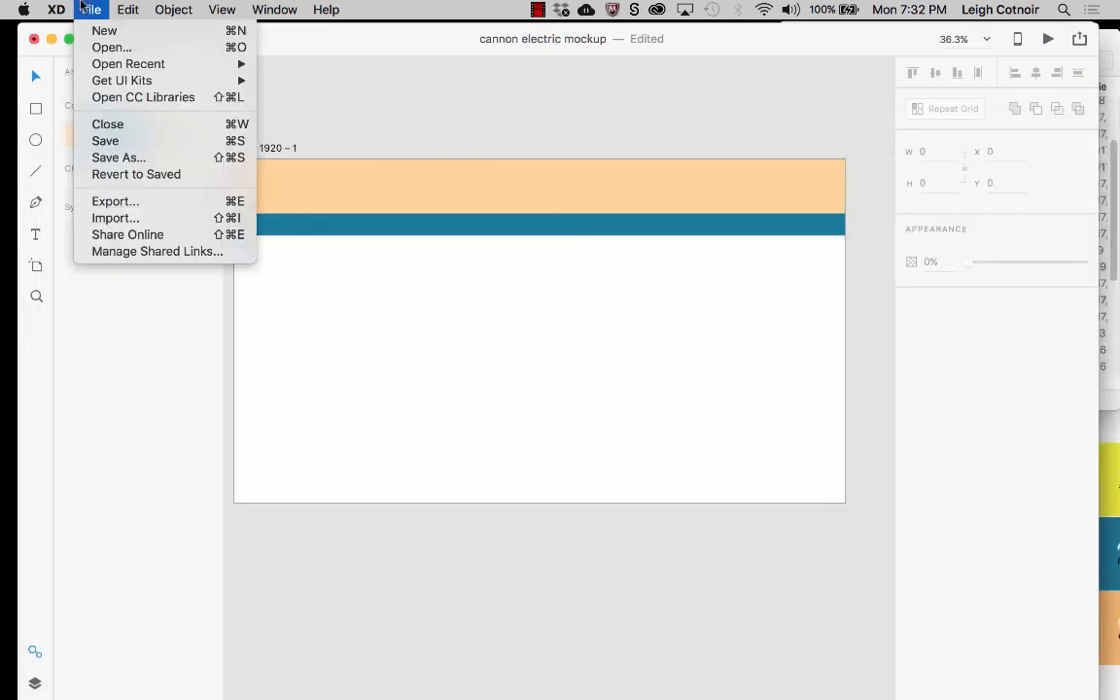
left_click(132, 218)
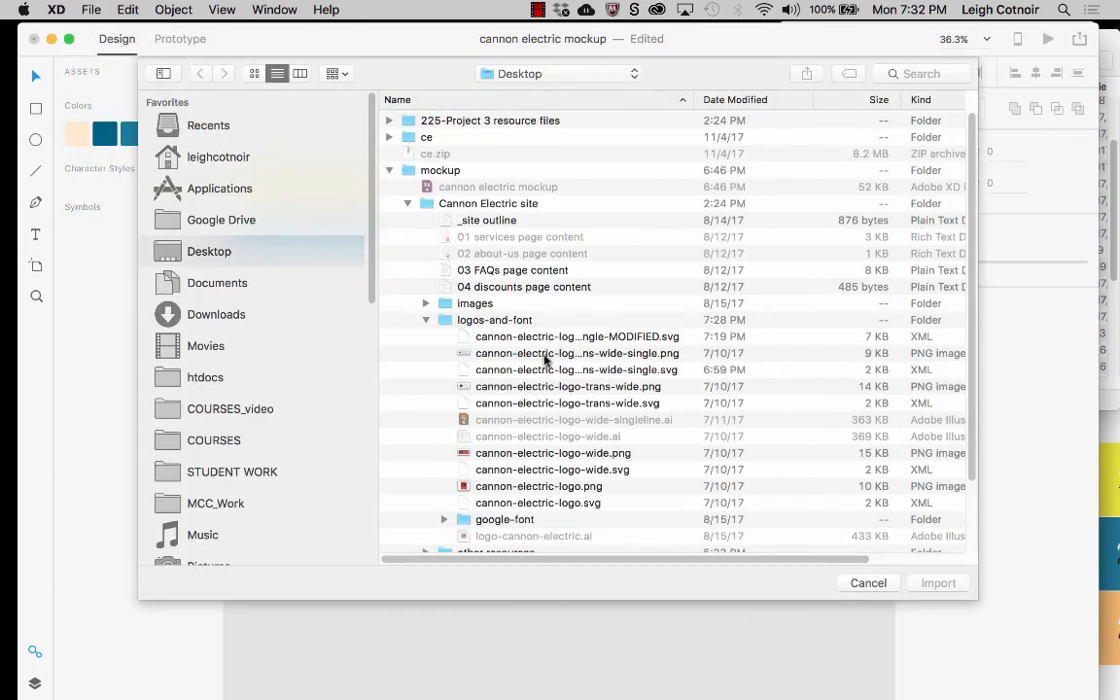
left_click(604, 368)
left_click(608, 352)
key("space")
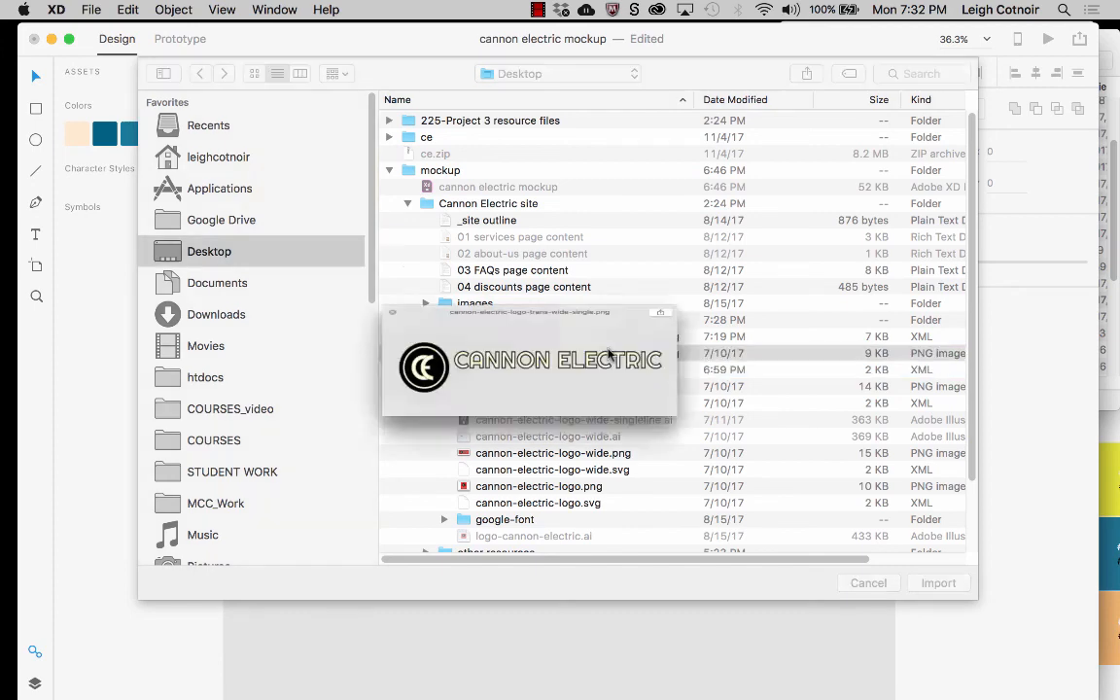
key("space")
double_click(609, 354)
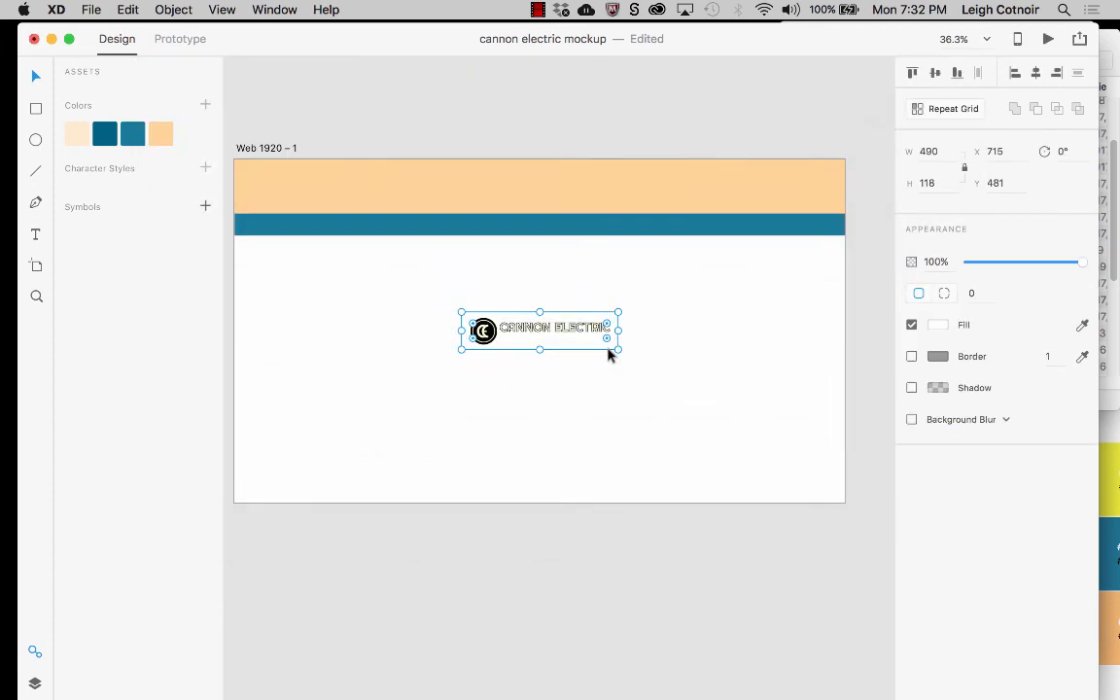
Place the PNG logo at the left end of the peach header band and inspect its rendering up close
left_click_drag(572, 328, 356, 183)
left_click(460, 354)
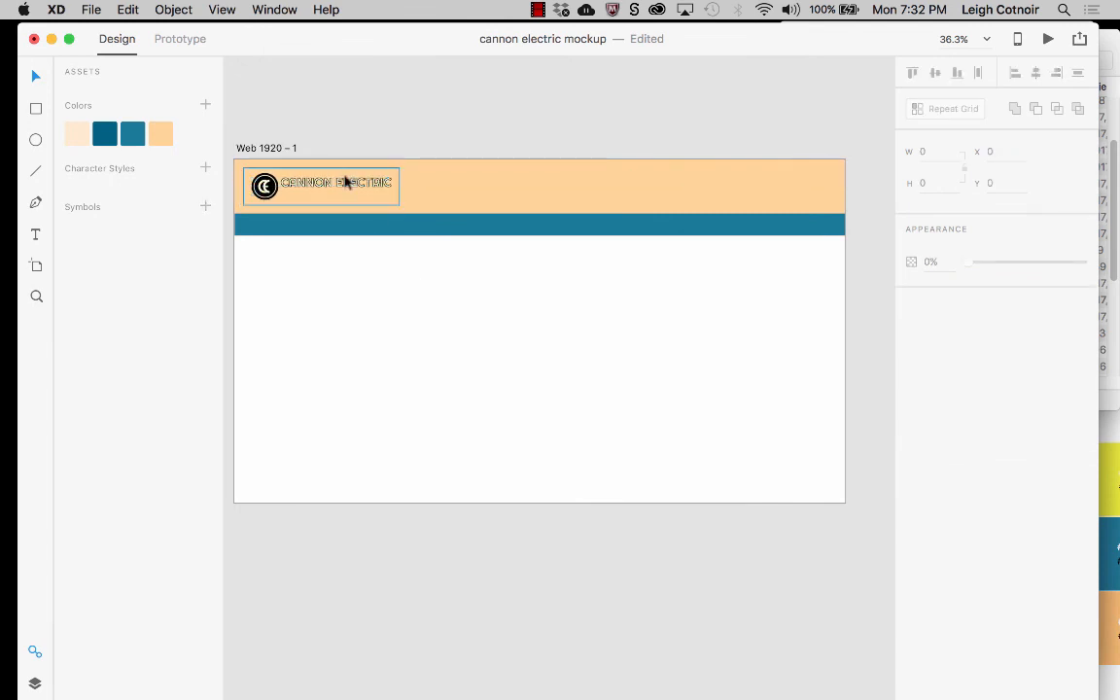
scroll(347, 176, "up", 5)
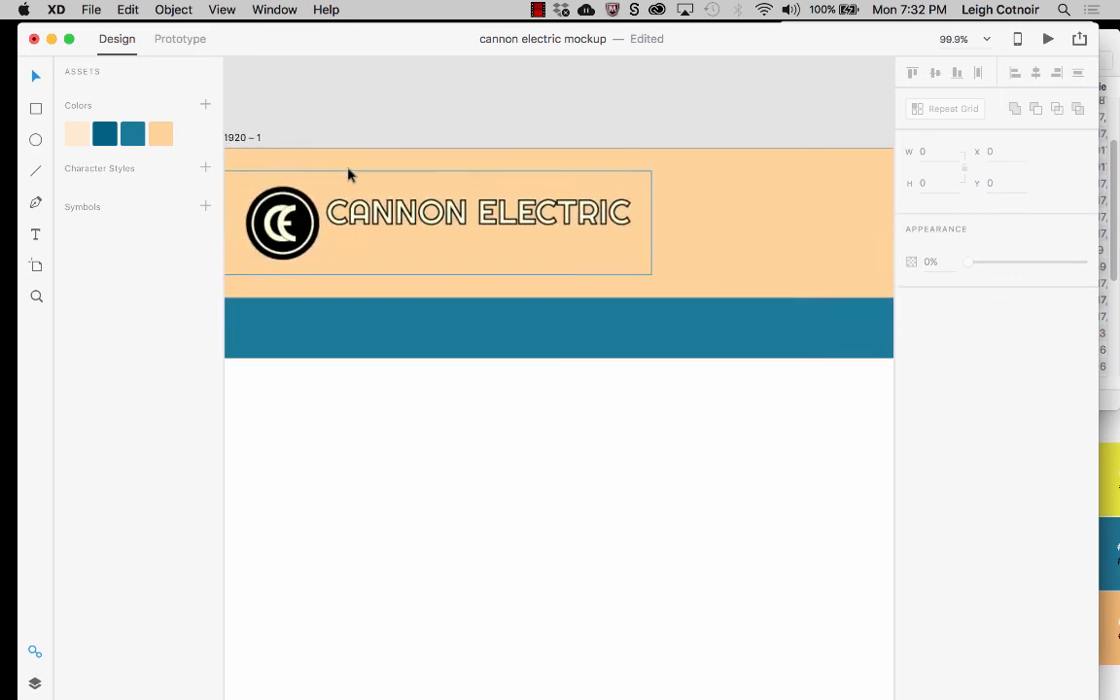
scroll(347, 184, "down", 3)
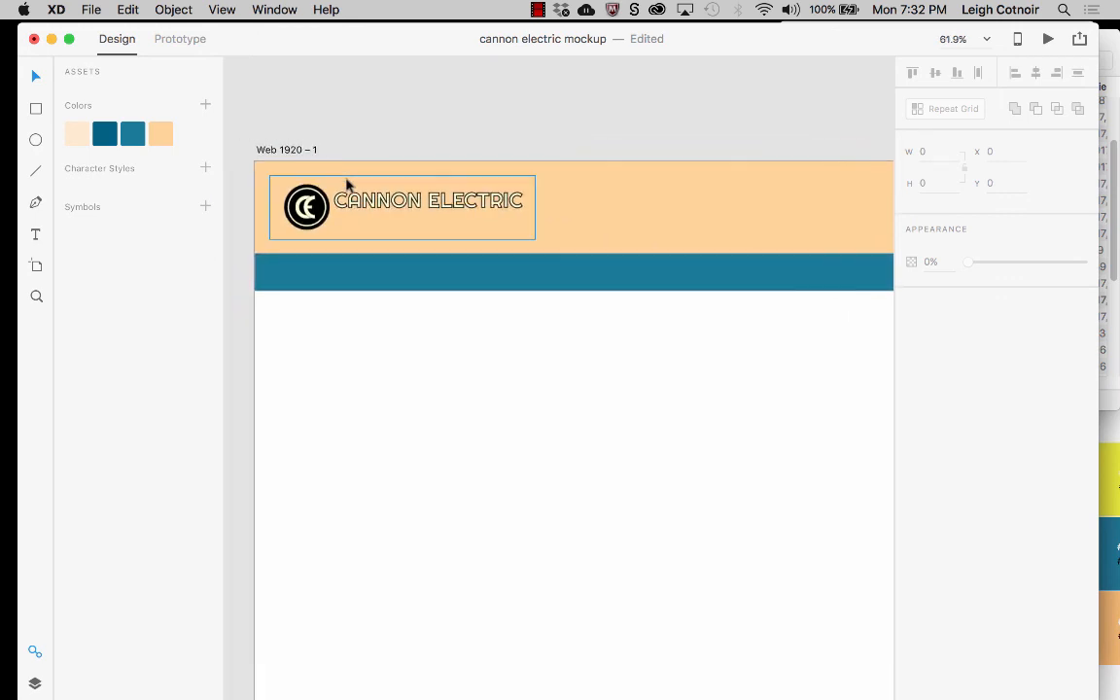